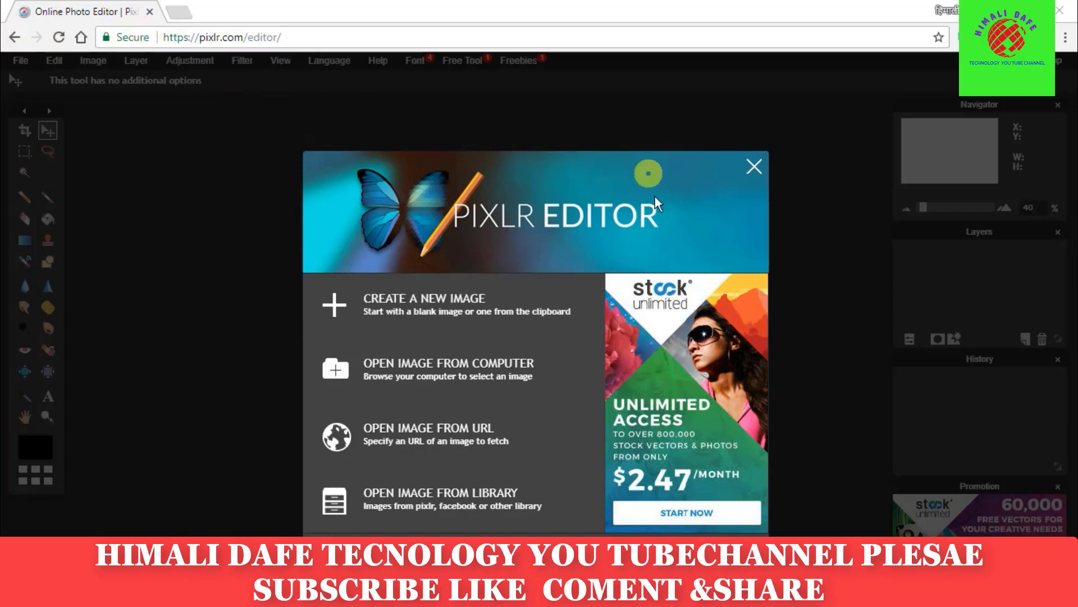
Leave the welcome screen and start a new Untitled 800 × 600 image
left_click(559, 296)
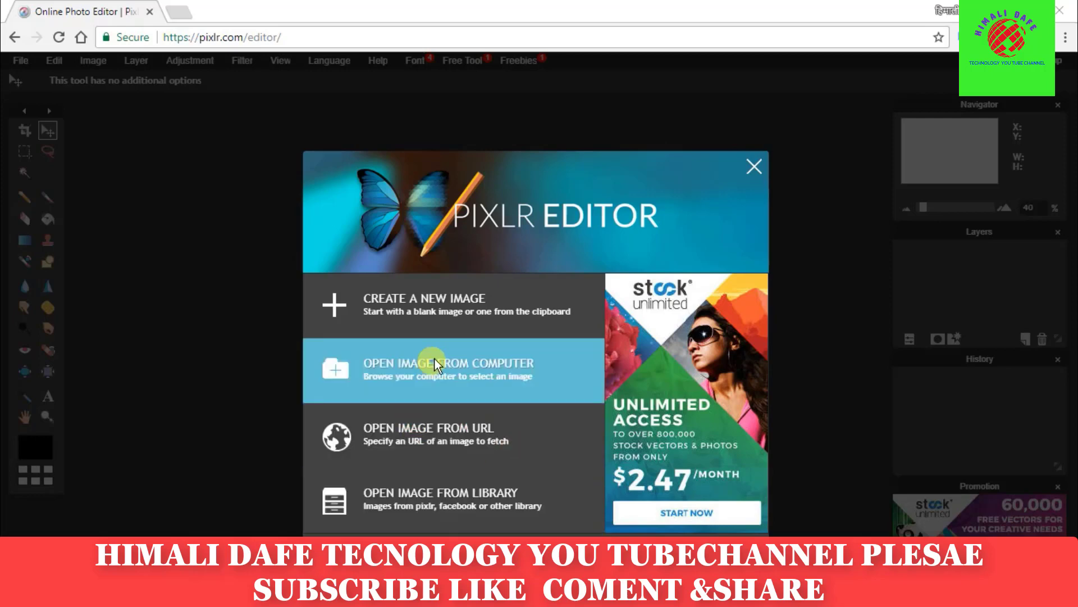
left_click(502, 507)
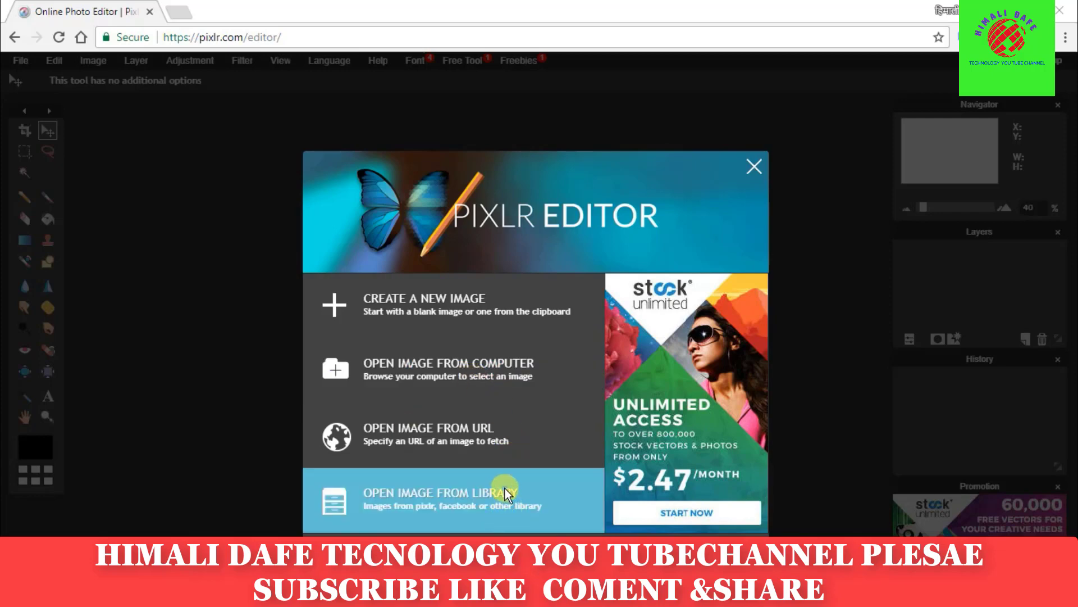
left_click(510, 449)
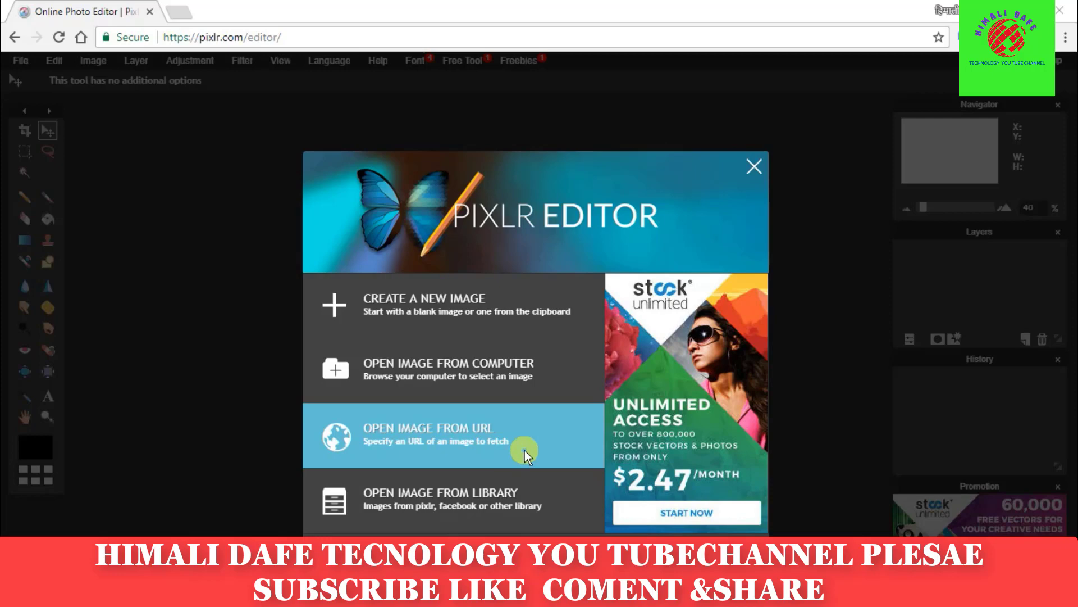
left_click(453, 312)
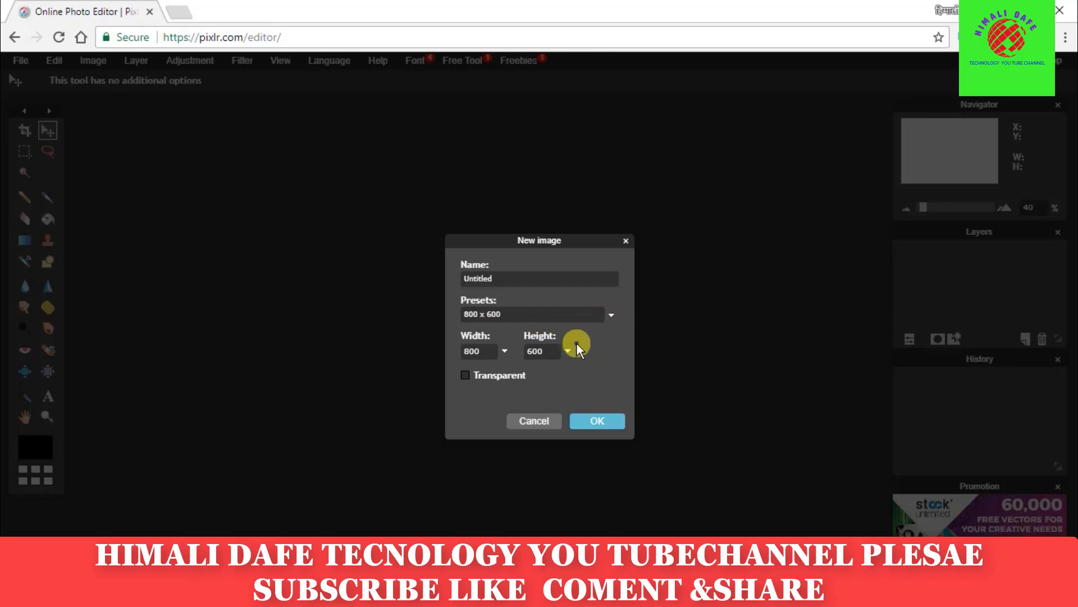
Create a transparent 2560 × 1440 canvas
left_click(507, 349)
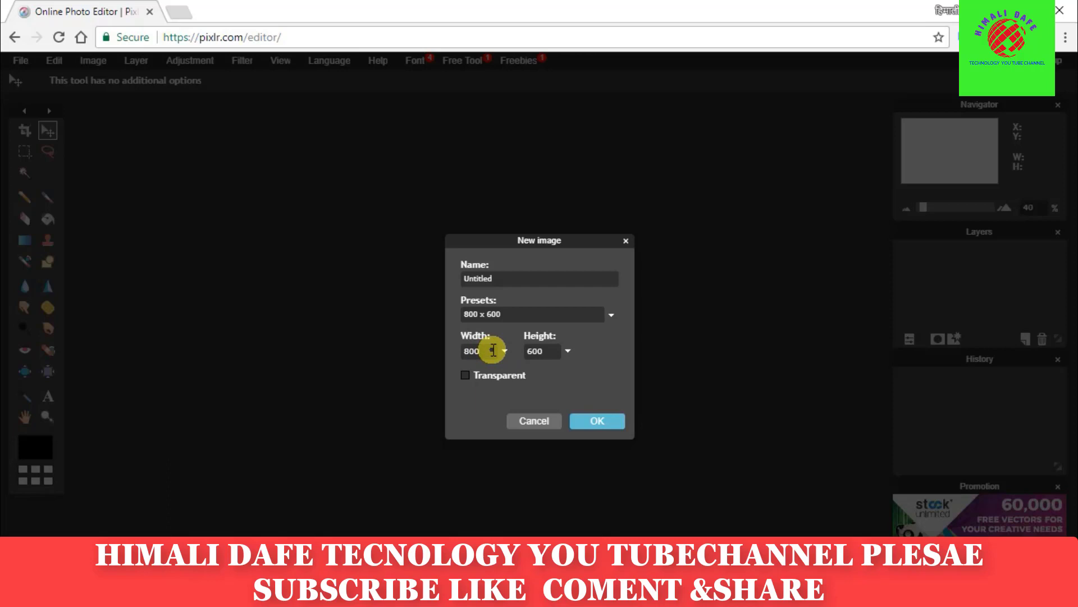
key("BackSpace")
key("BackSpace")
key("BackSpace")
type("2")
type("560")
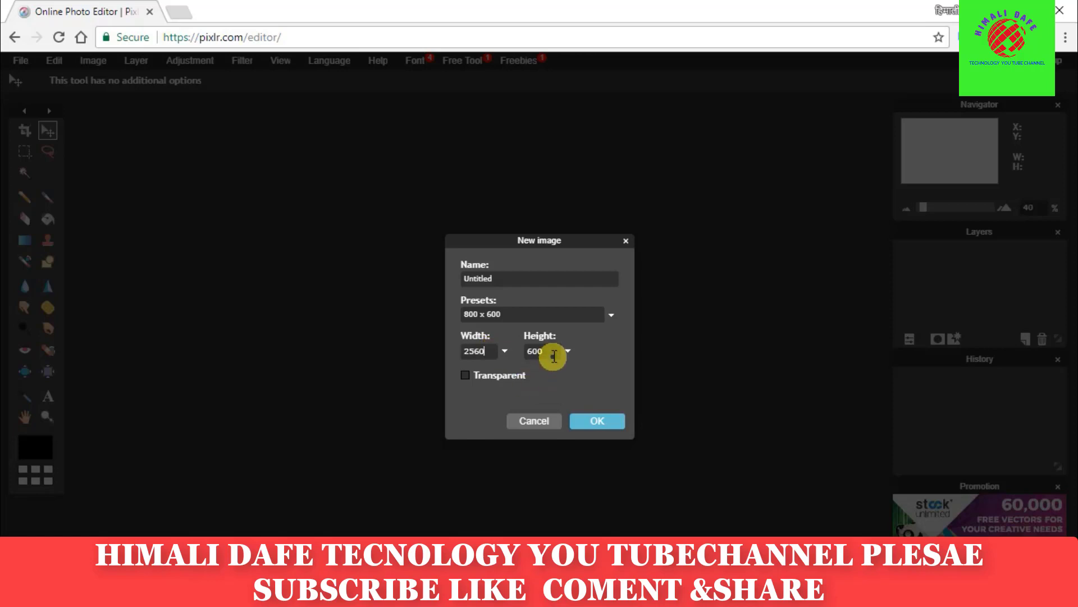
left_click(554, 356)
type("1440")
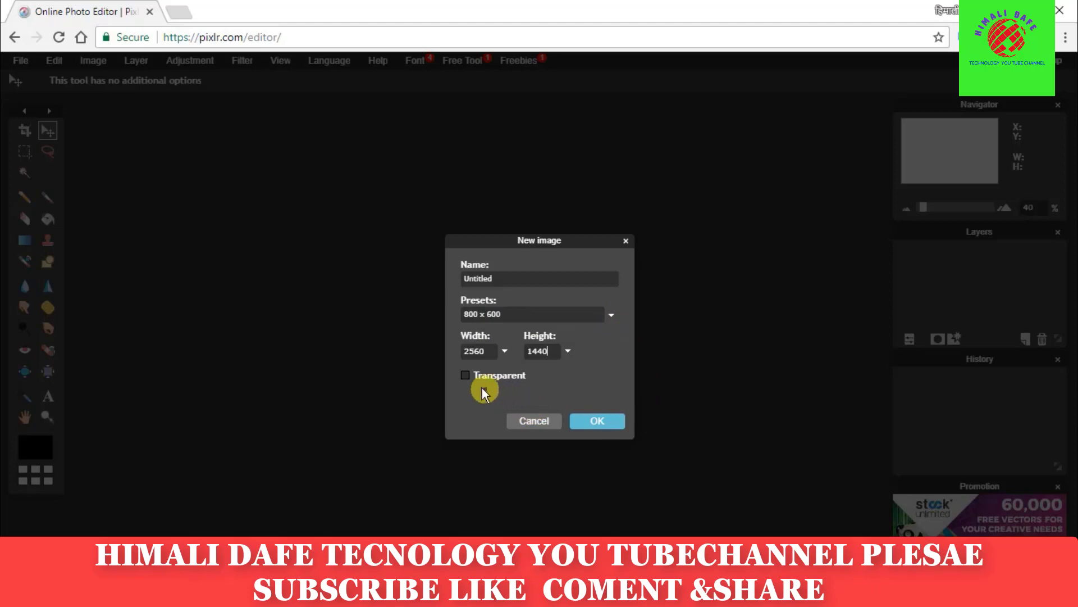
left_click(466, 375)
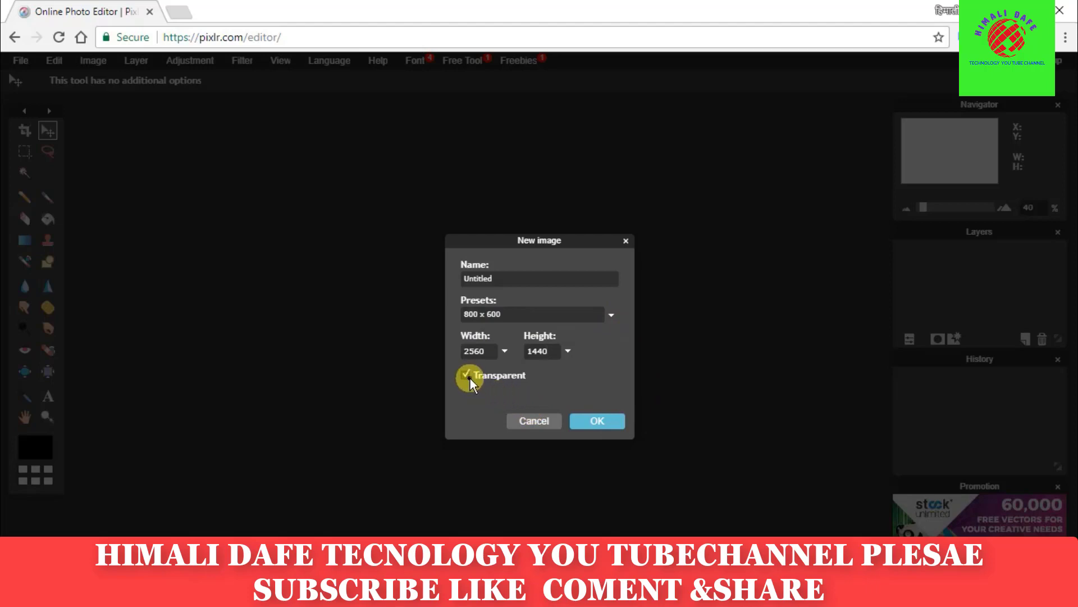
left_click(596, 420)
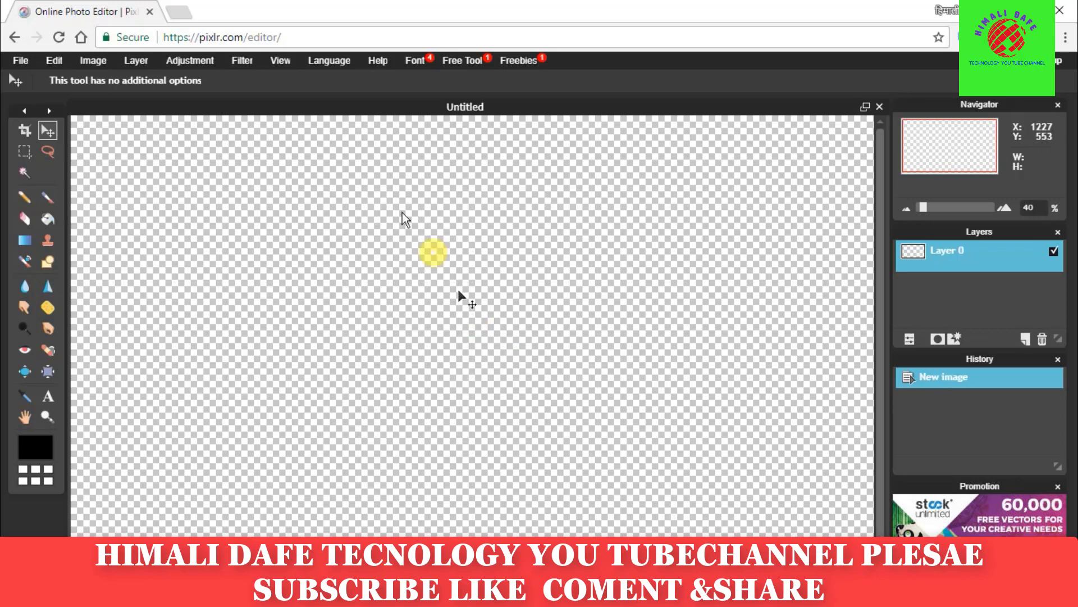
Open the youtube-banner-template PNG as a new layer above Layer 0
left_click(136, 60)
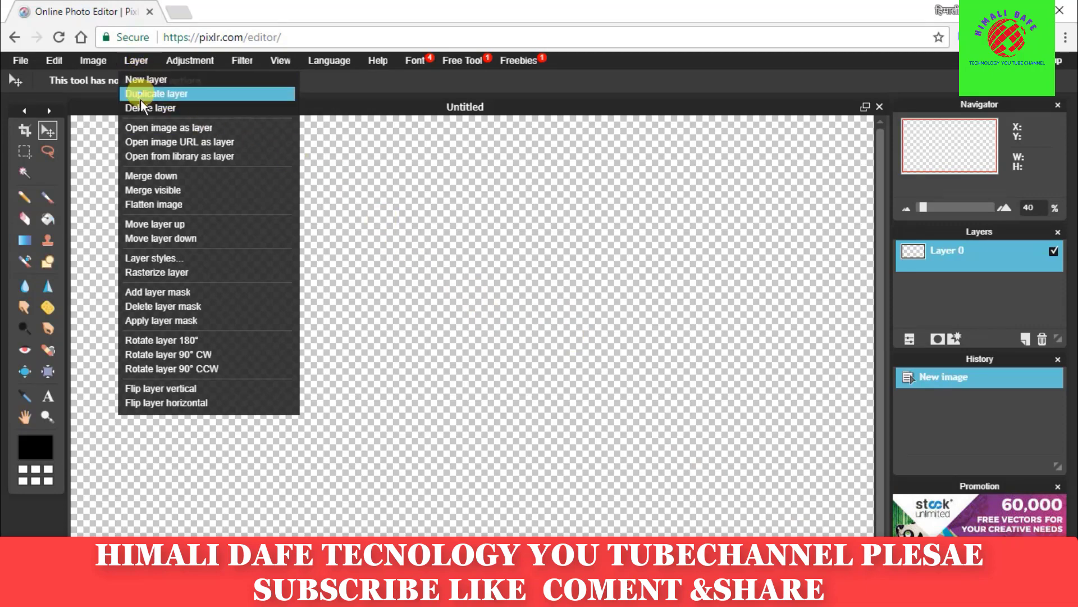
left_click(166, 128)
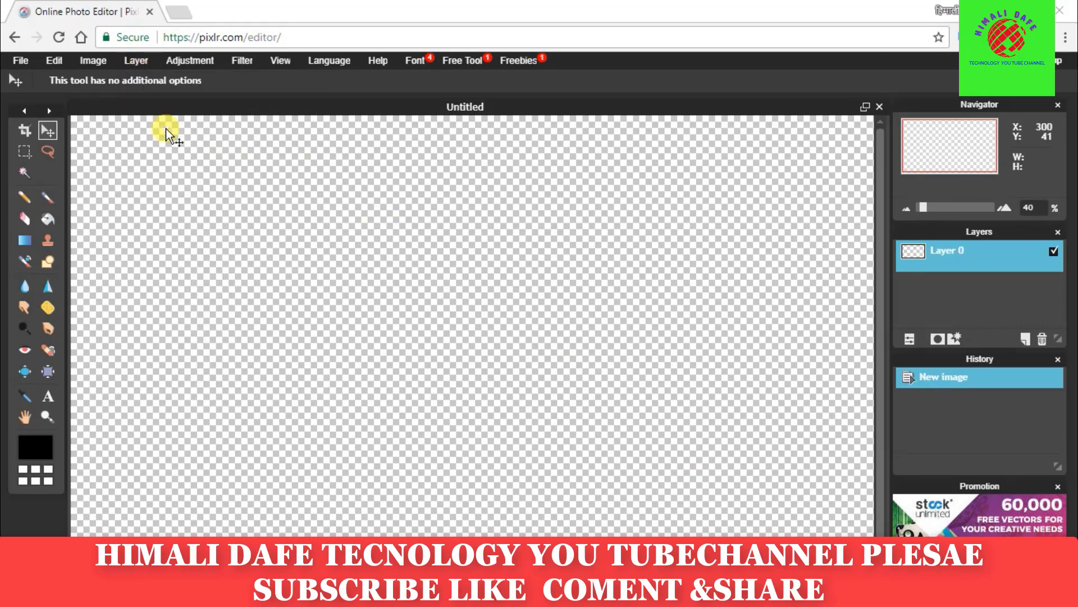
scroll(449, 225, "down", 5)
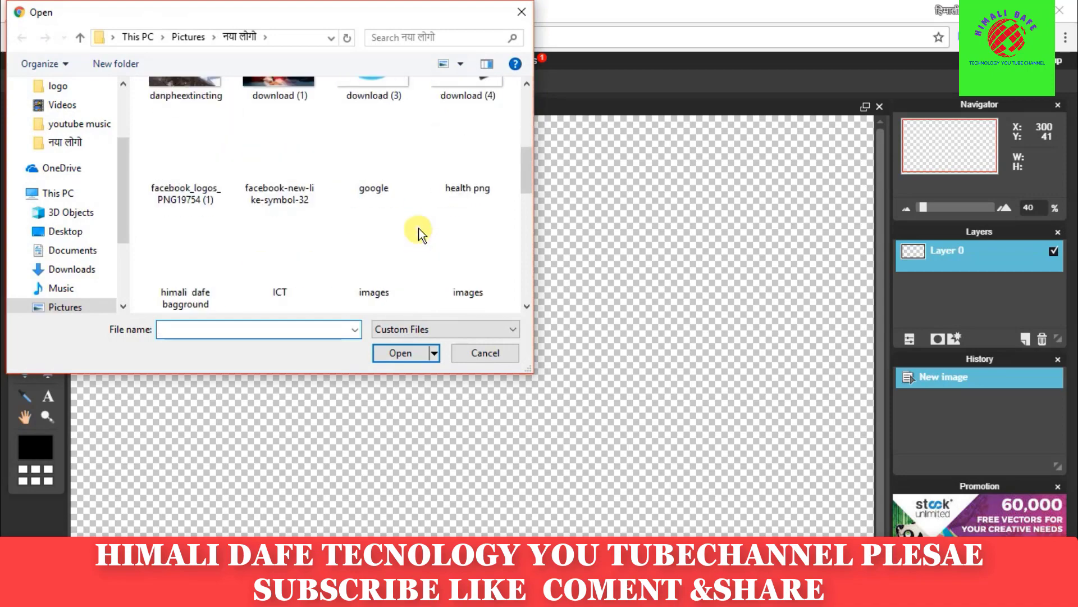
scroll(416, 227, "down", 3)
scroll(398, 225, "down", 5)
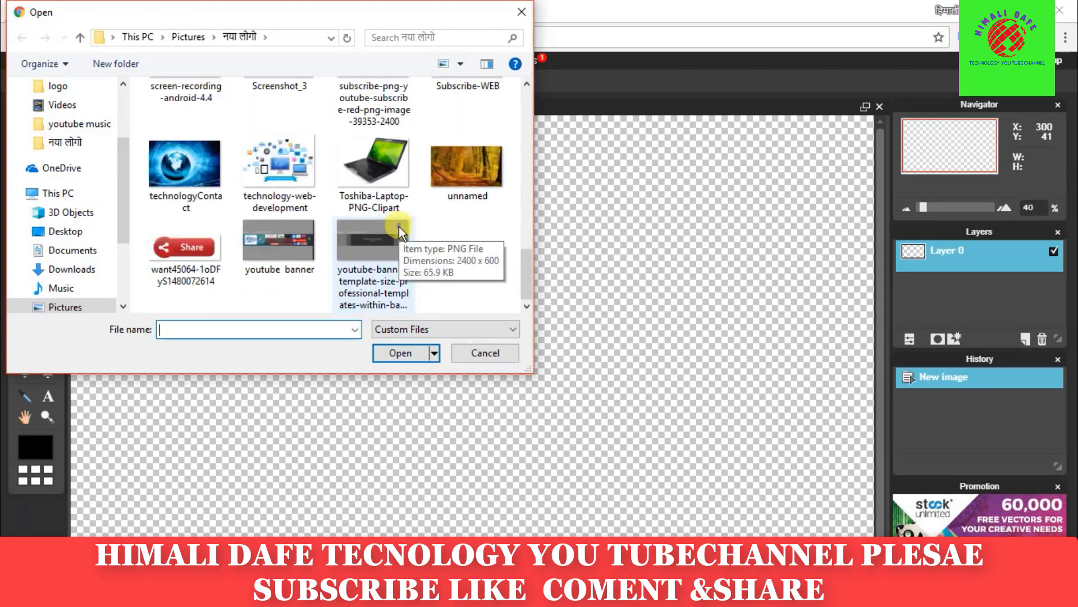
scroll(398, 225, "up", 5)
scroll(399, 225, "up", 3)
scroll(399, 220, "up", 2)
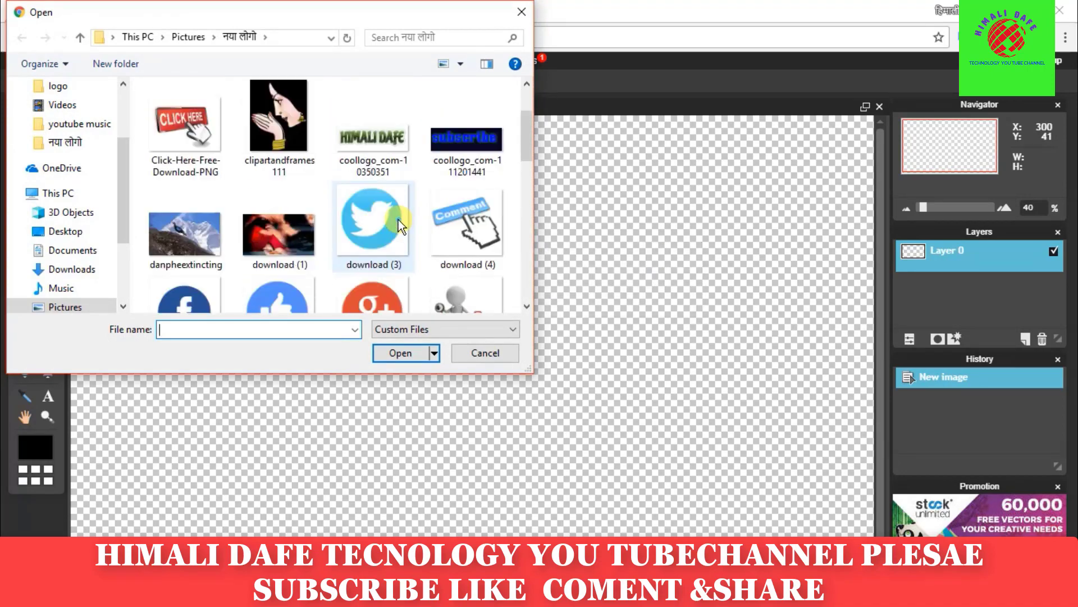
scroll(348, 193, "down", 1)
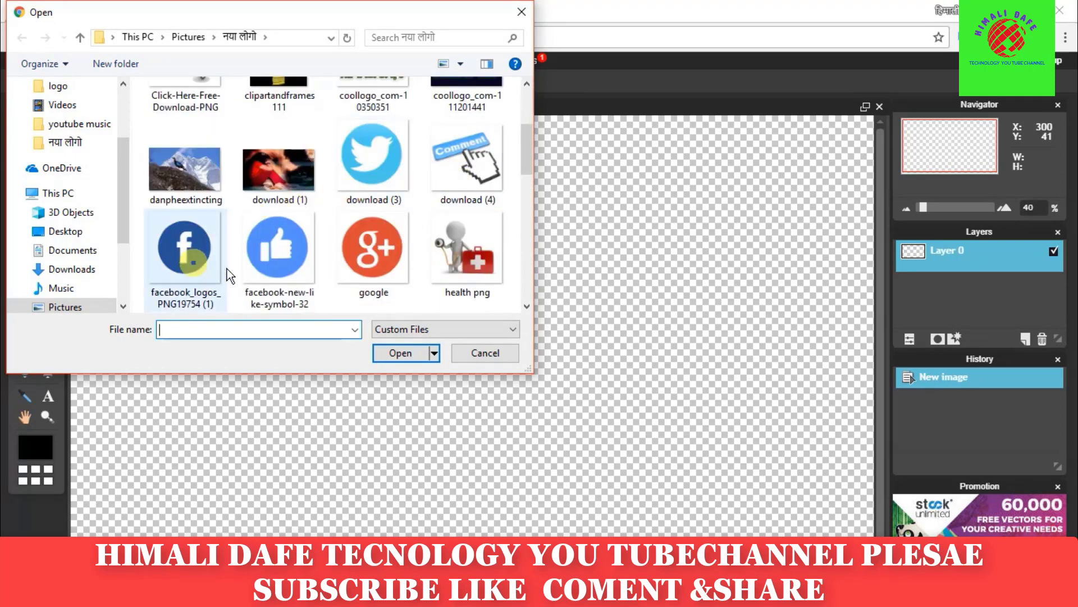
scroll(386, 260, "down", 1)
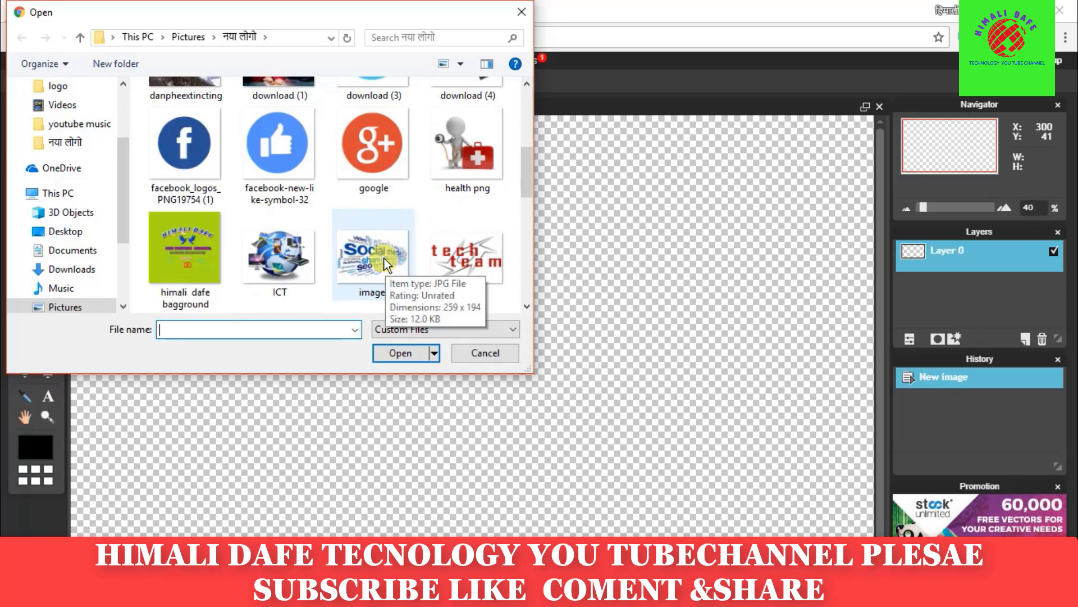
scroll(385, 259, "down", 1)
scroll(385, 260, "down", 1)
scroll(386, 260, "down", 1)
scroll(385, 259, "down", 1)
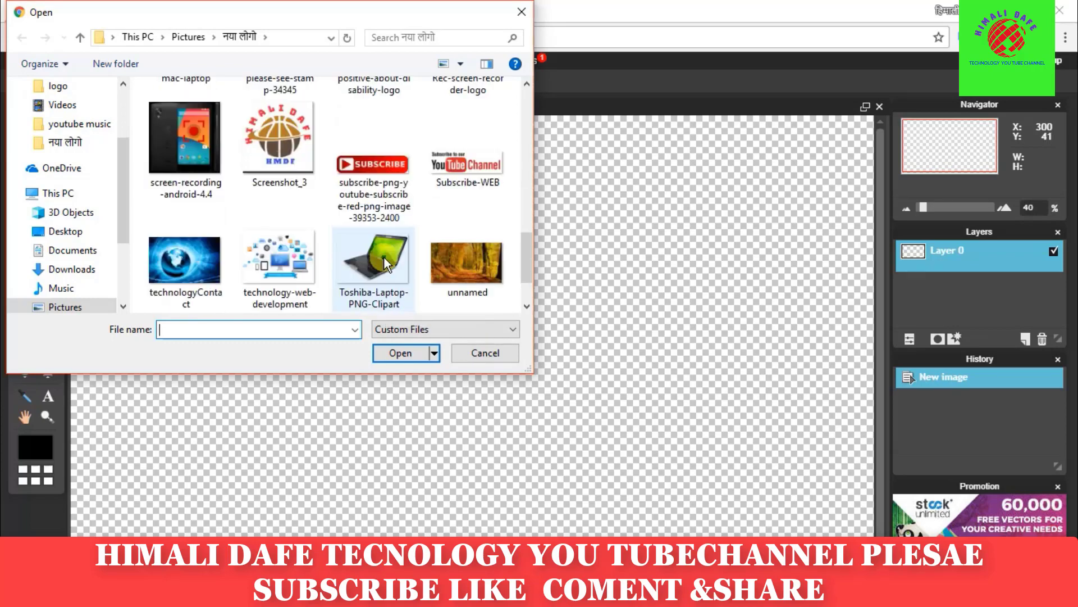
scroll(383, 254, "down", 1)
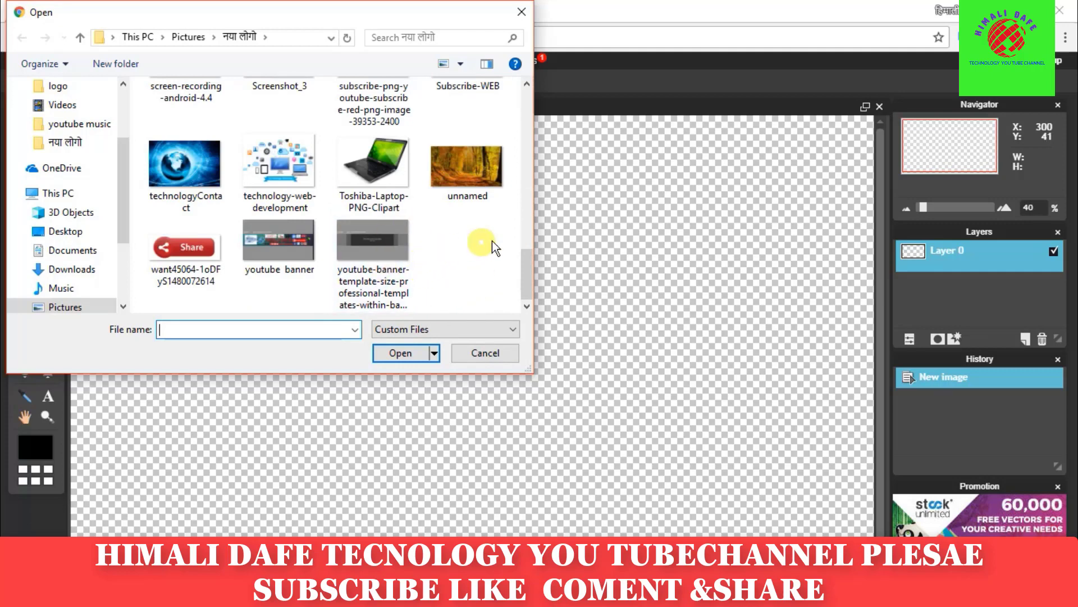
left_click(370, 243)
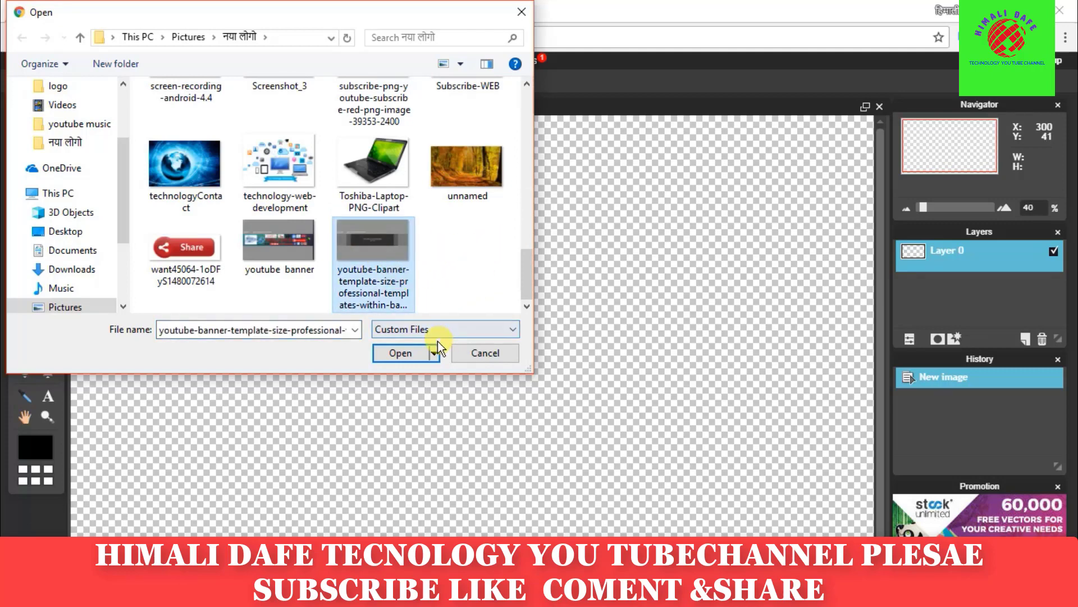
left_click(394, 352)
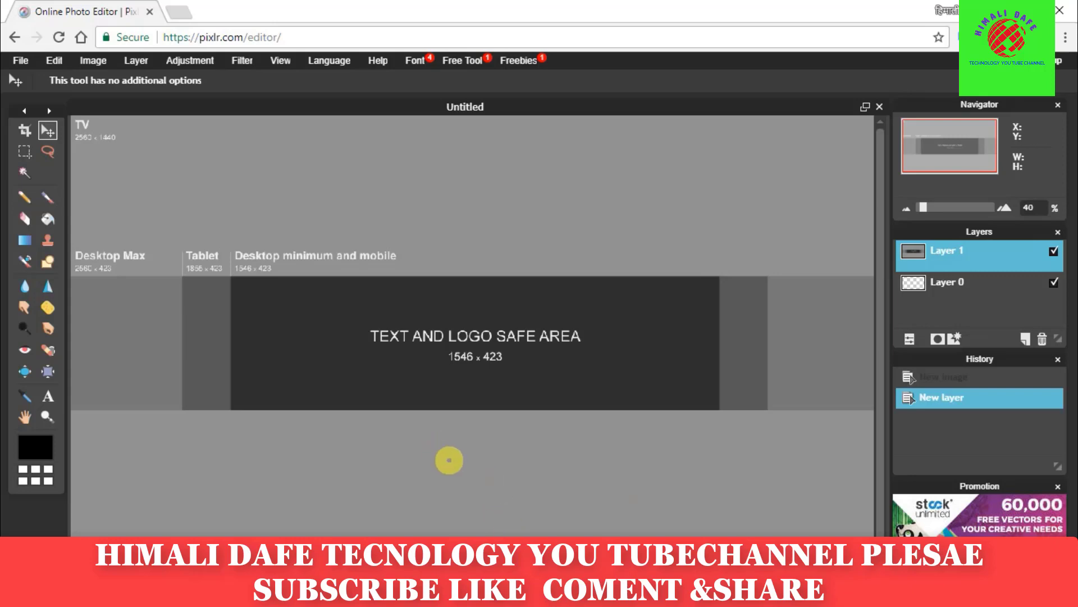
left_click_drag(348, 155, 688, 219)
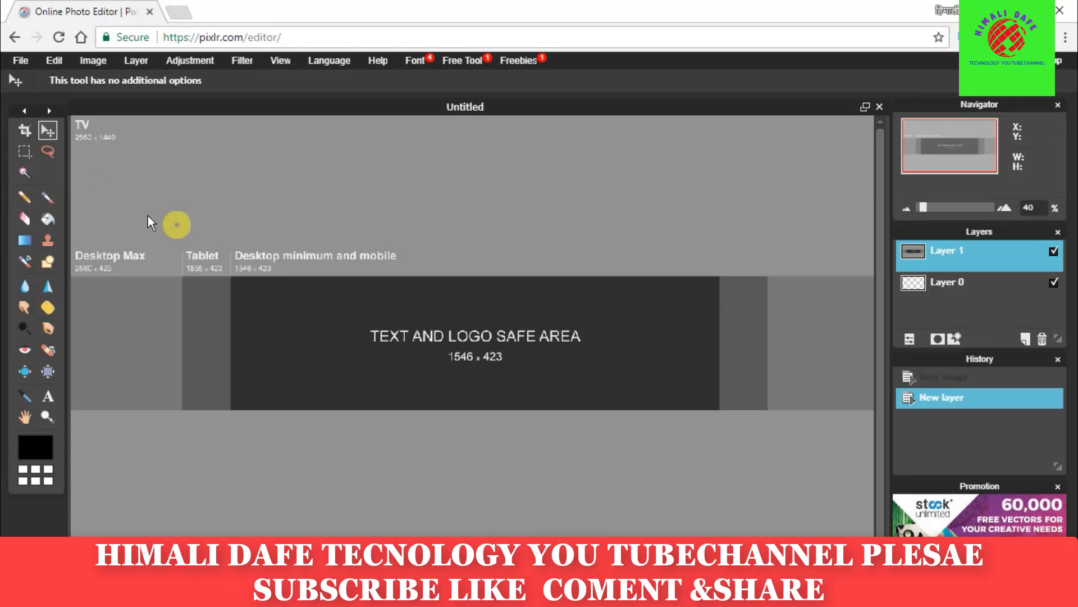
Marquee-delete the grey areas above and below the banner strip, then deselect
left_click(23, 156)
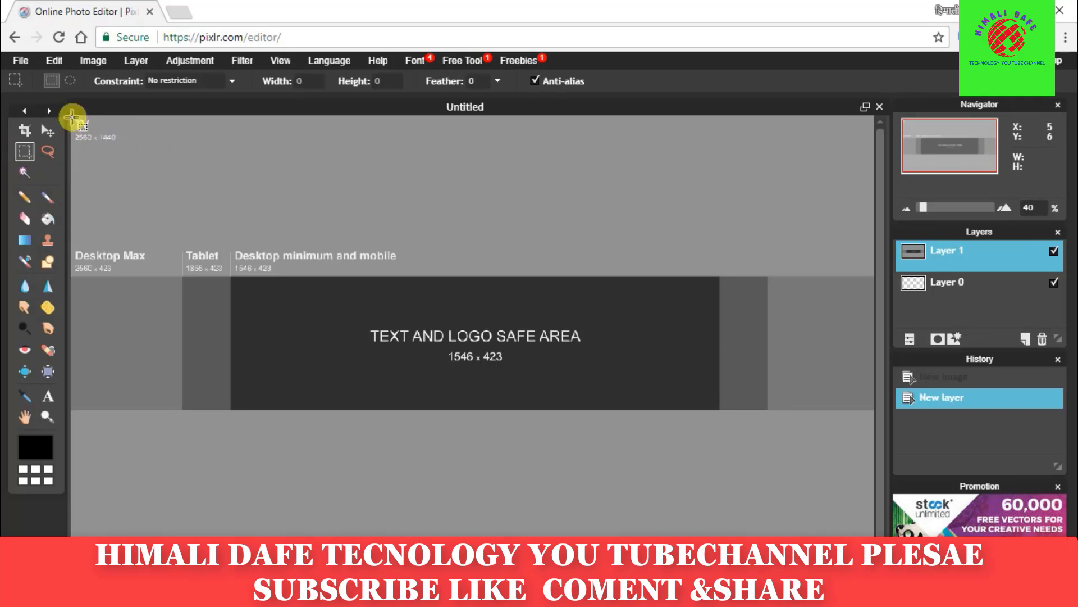
mouse_move(71, 117)
left_mouse_down()
mouse_move(699, 225)
mouse_move(874, 275)
left_mouse_up()
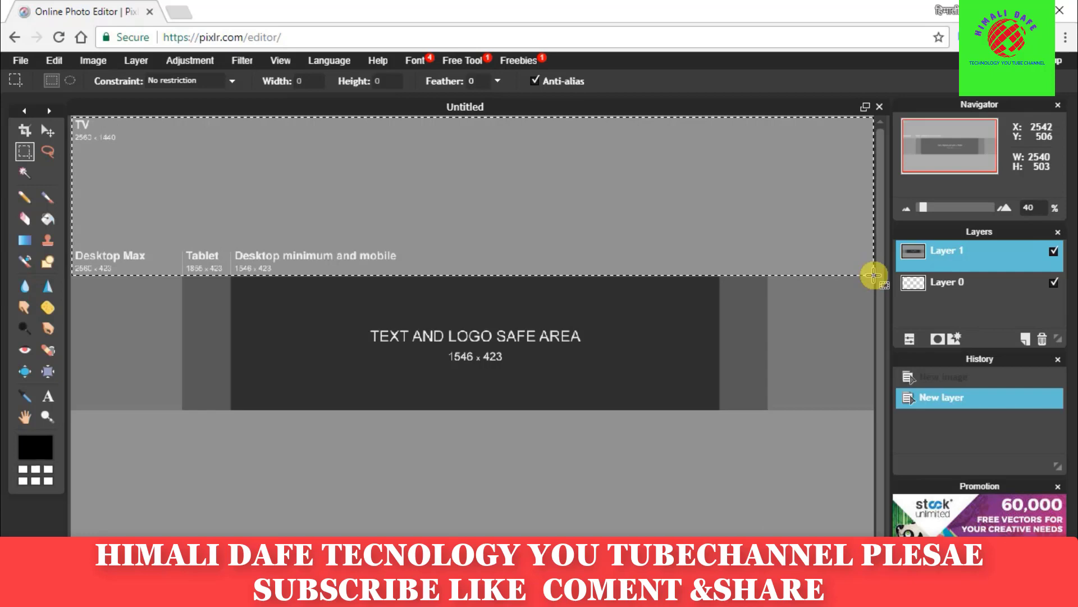
left_click_drag(874, 275, 874, 275)
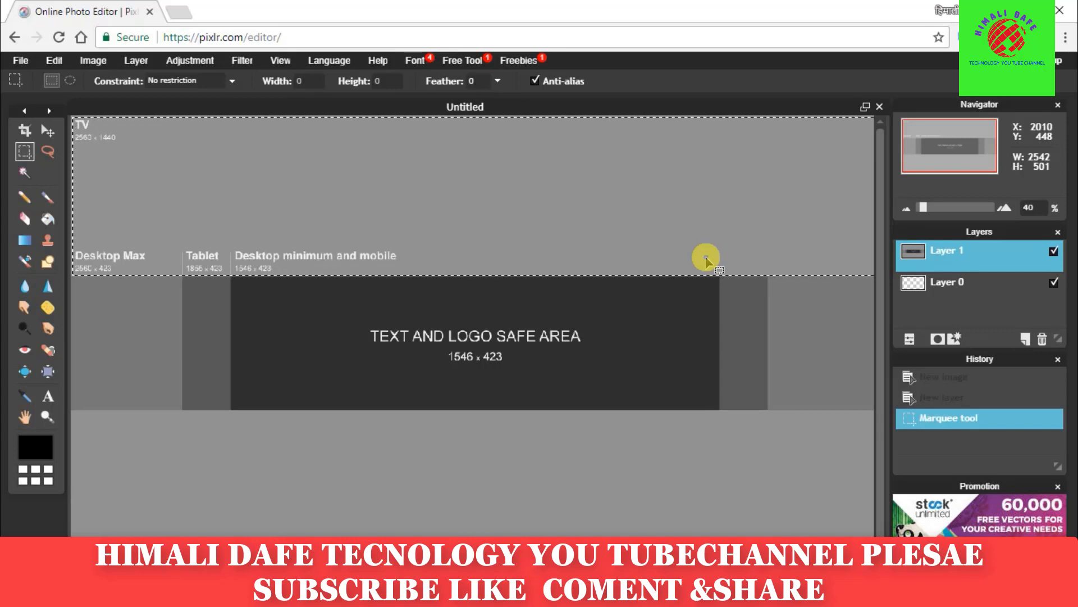
key("Delete")
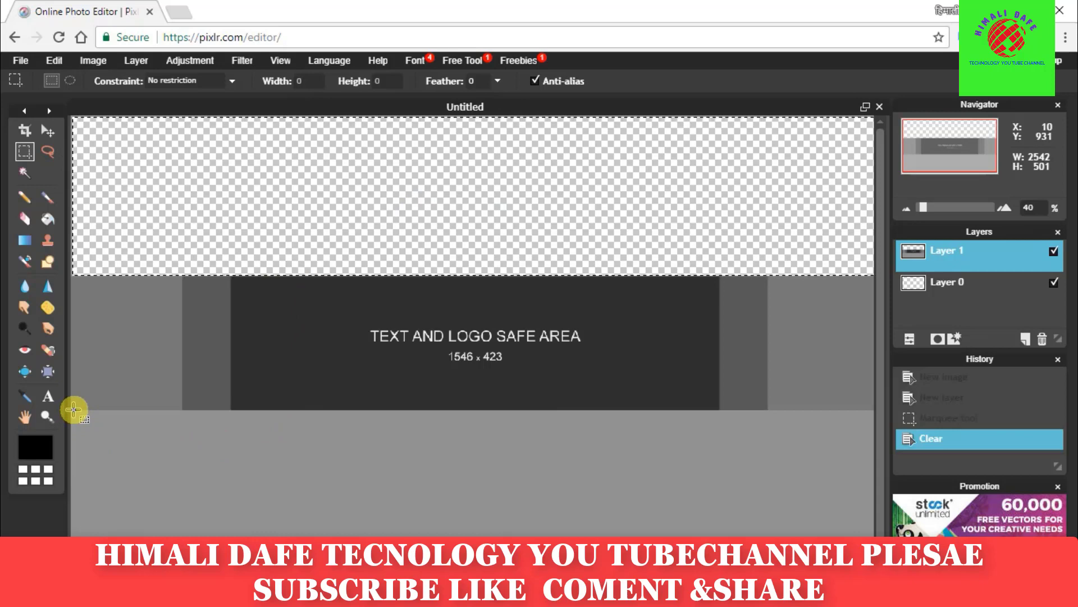
mouse_move(73, 409)
left_mouse_down()
mouse_move(546, 484)
mouse_move(873, 564)
left_mouse_up()
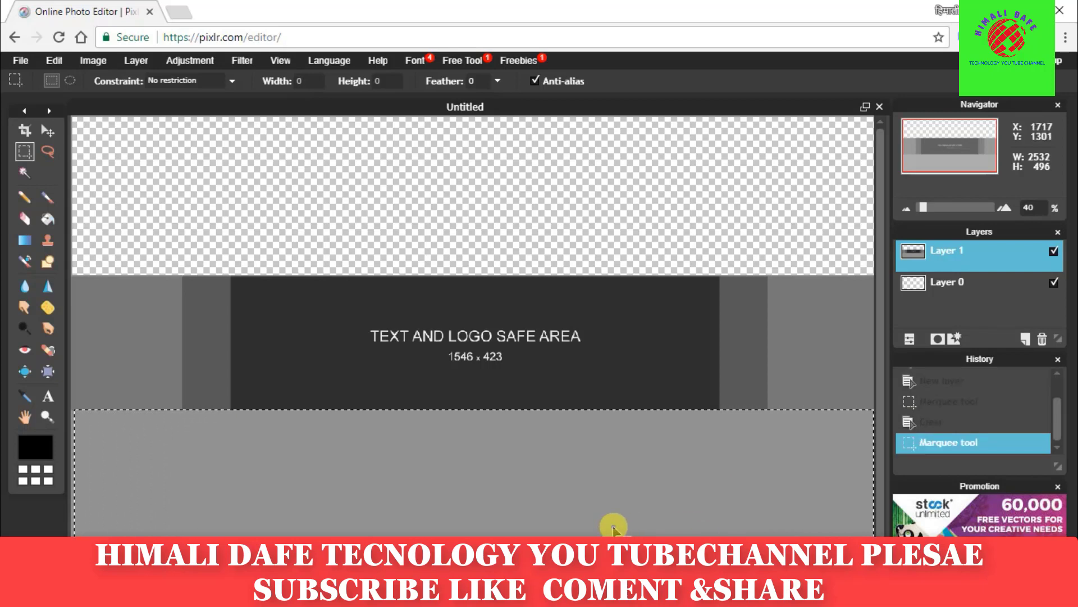
key("Delete")
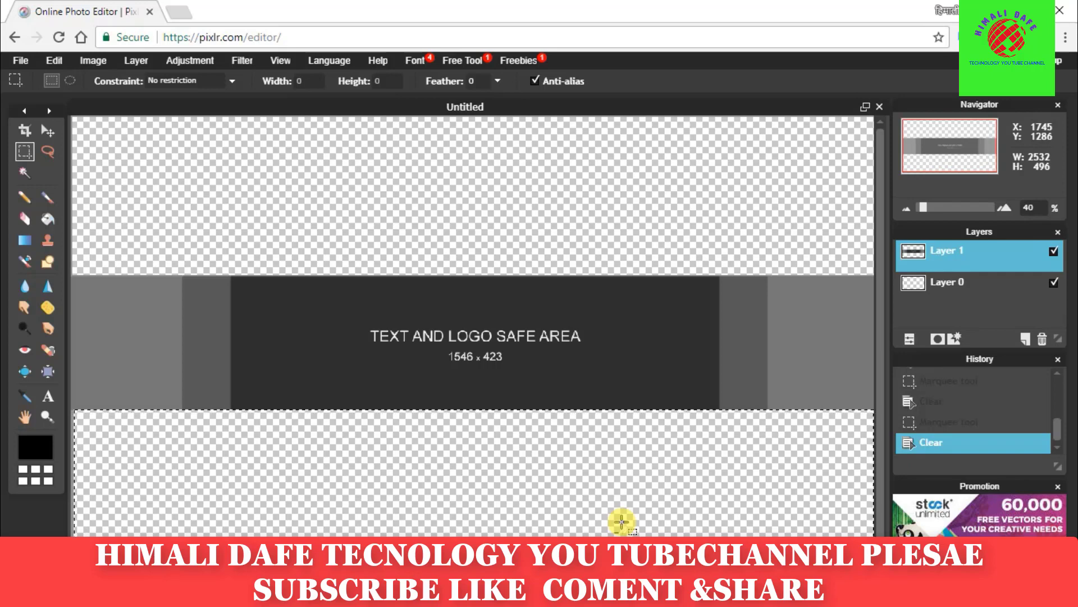
key("ctrl+d")
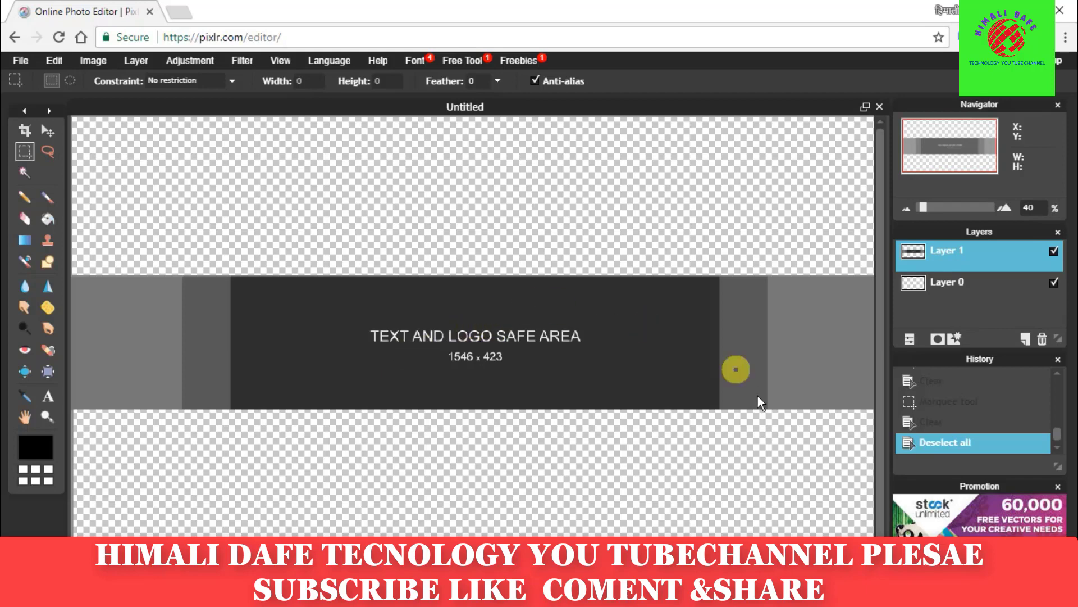
Add the text 'HIMALI DAFE' on the banner strip in Algerian, size 174
left_click(46, 395)
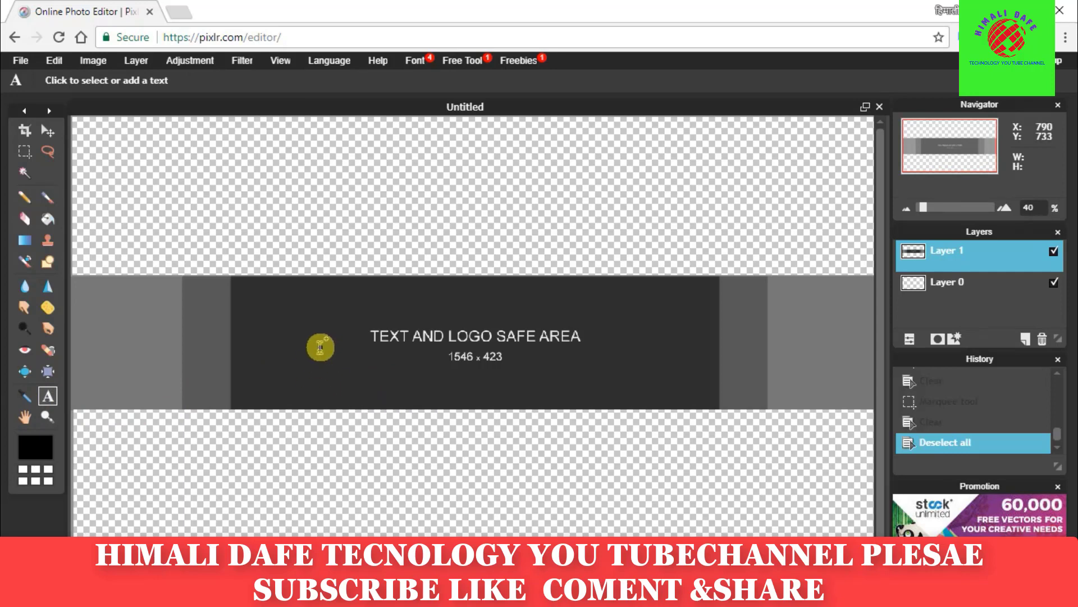
right_click(320, 346)
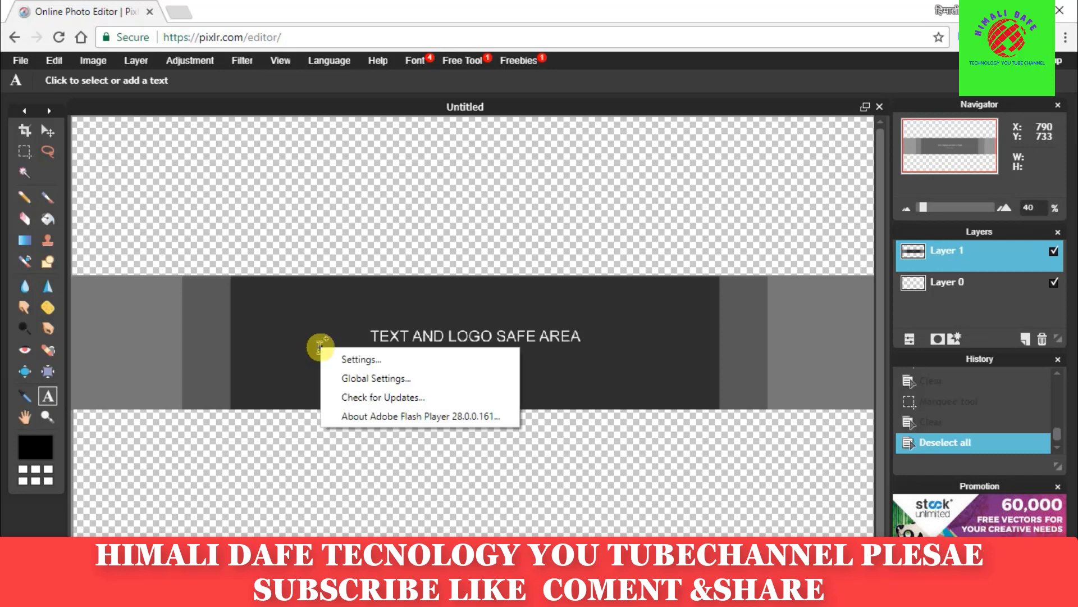
left_click(301, 346)
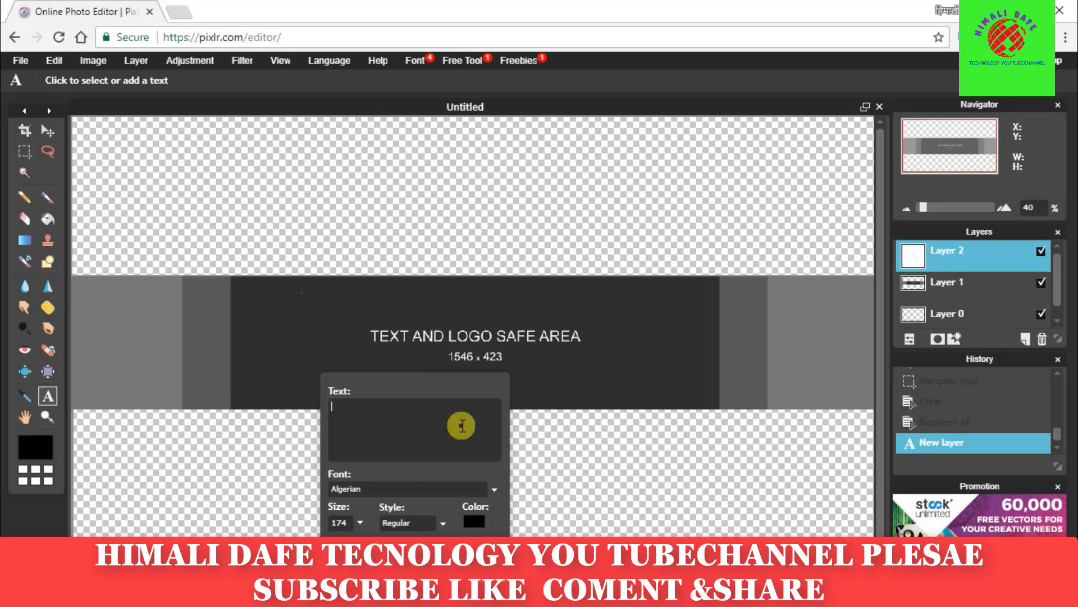
type("H")
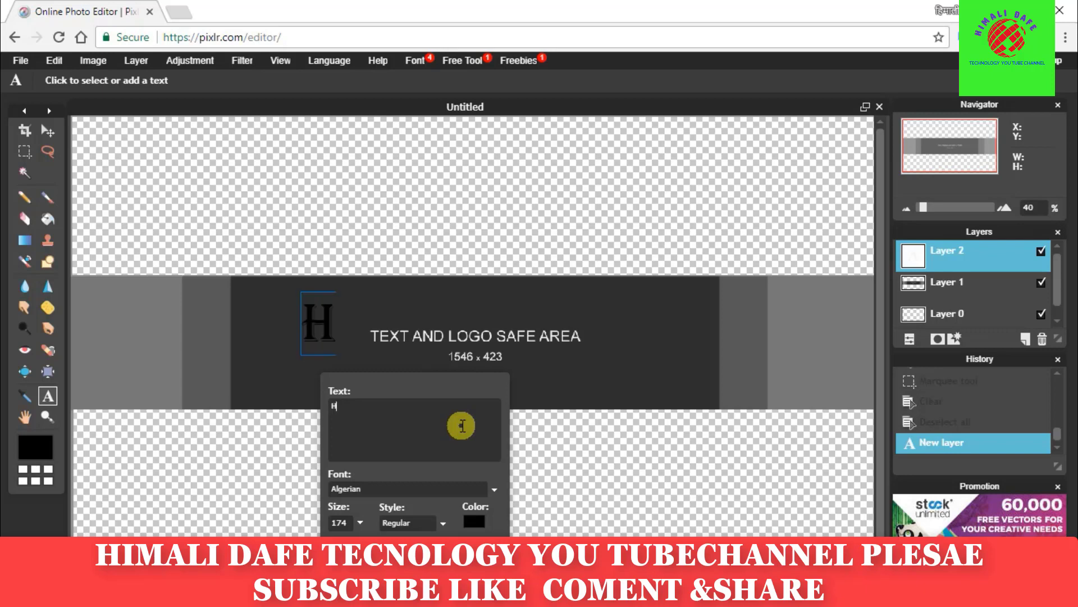
type("IMALI ")
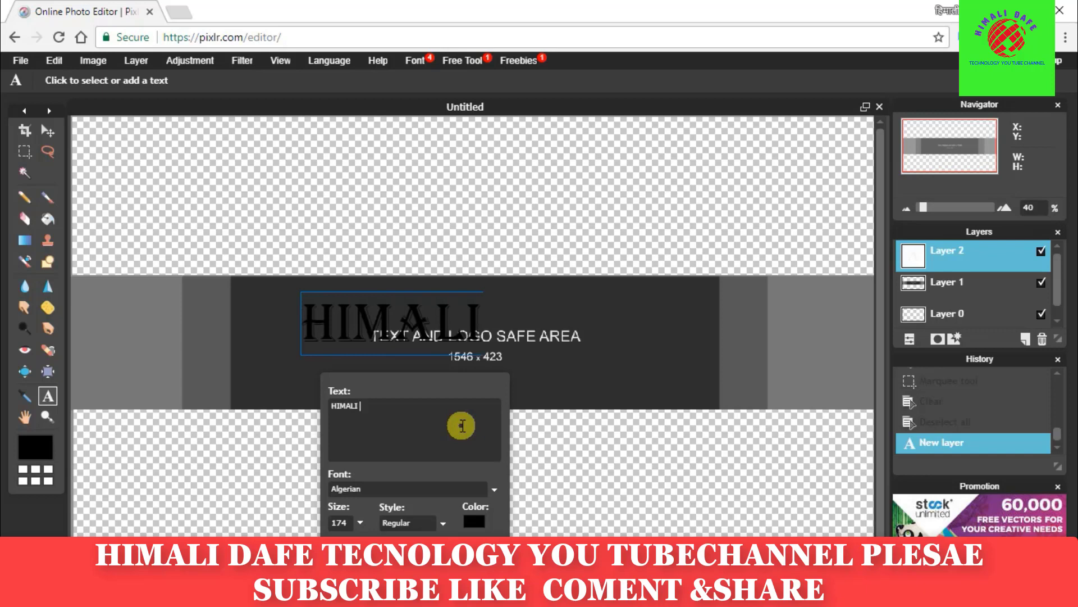
type("DAFE")
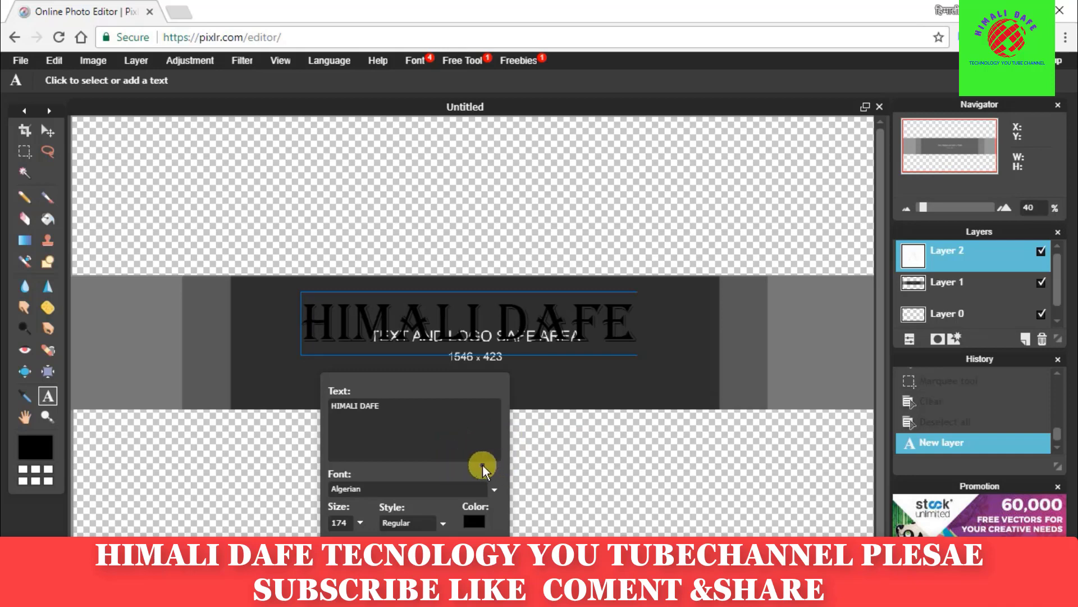
left_click(359, 521)
mouse_move(294, 532)
left_mouse_down()
mouse_move(284, 531)
mouse_move(296, 531)
left_mouse_up()
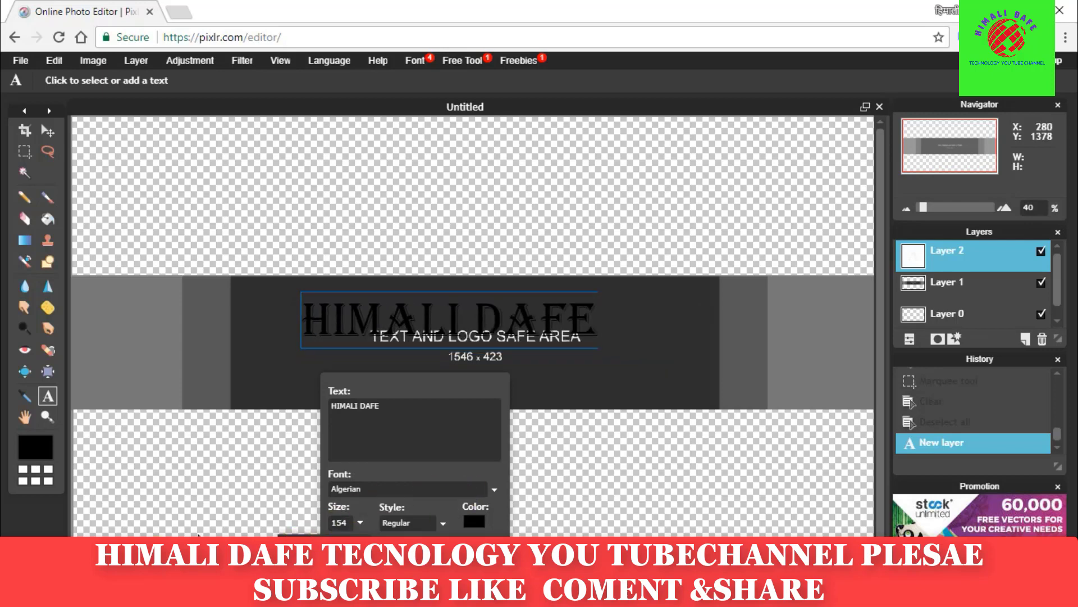
Try red, blue, cyan, green, yellow and pink as the title text colour
left_click(475, 524)
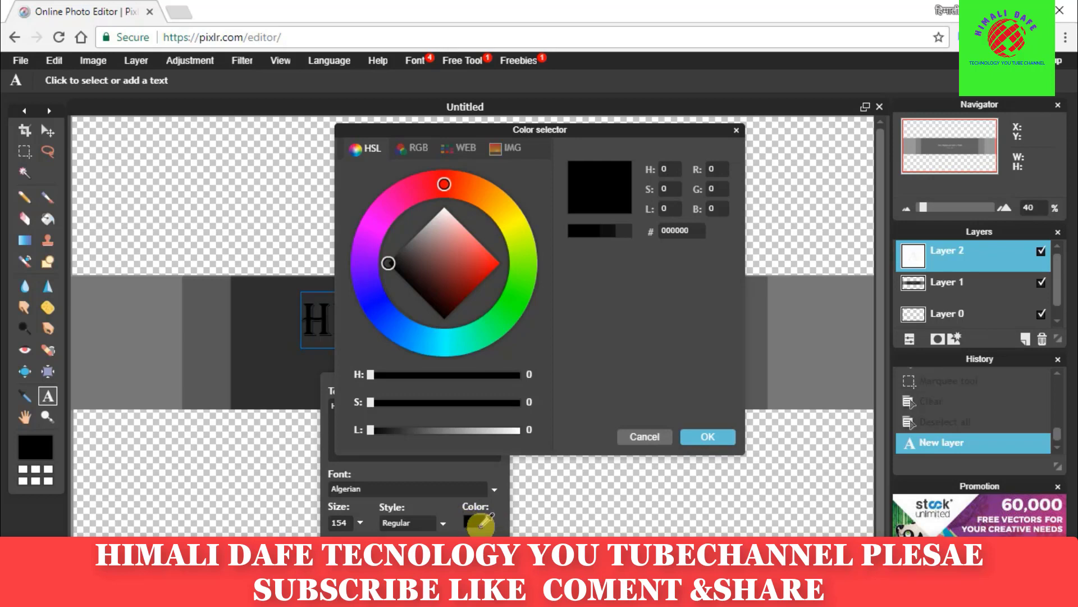
left_click(481, 264)
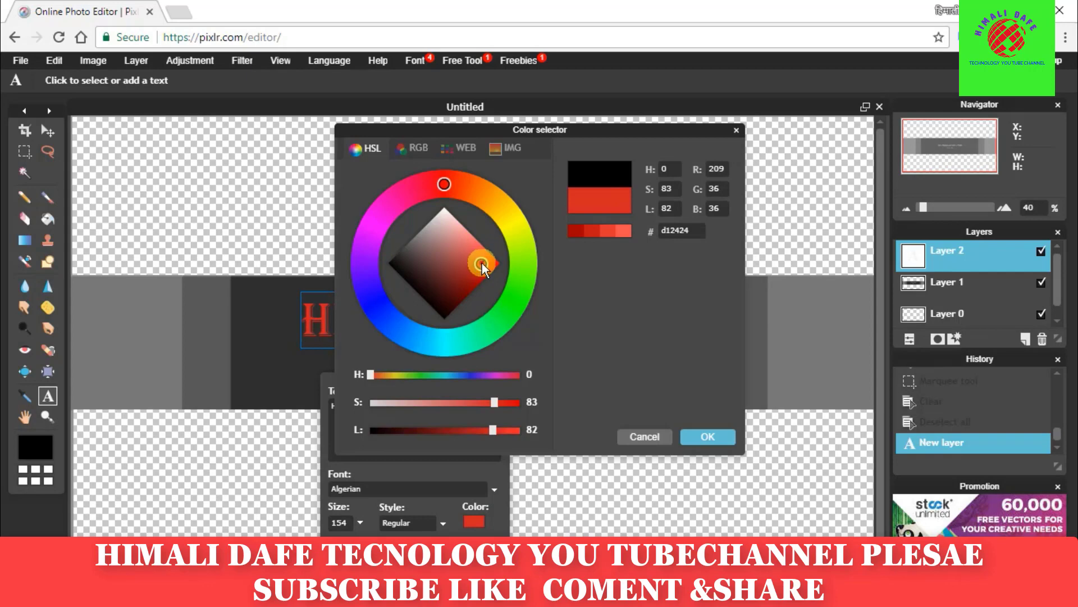
left_click(376, 308)
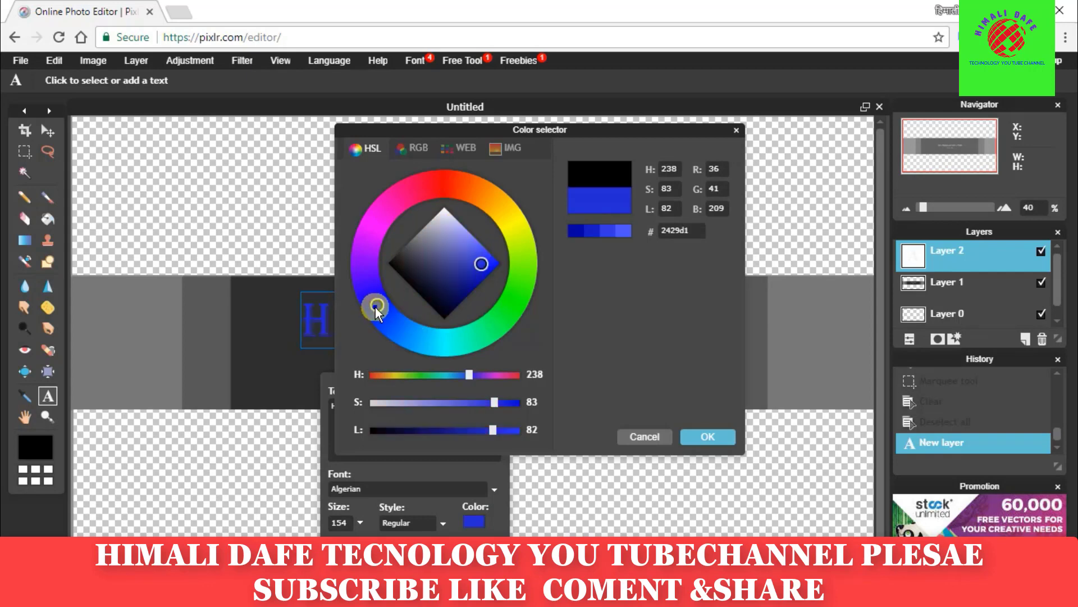
left_click(442, 341)
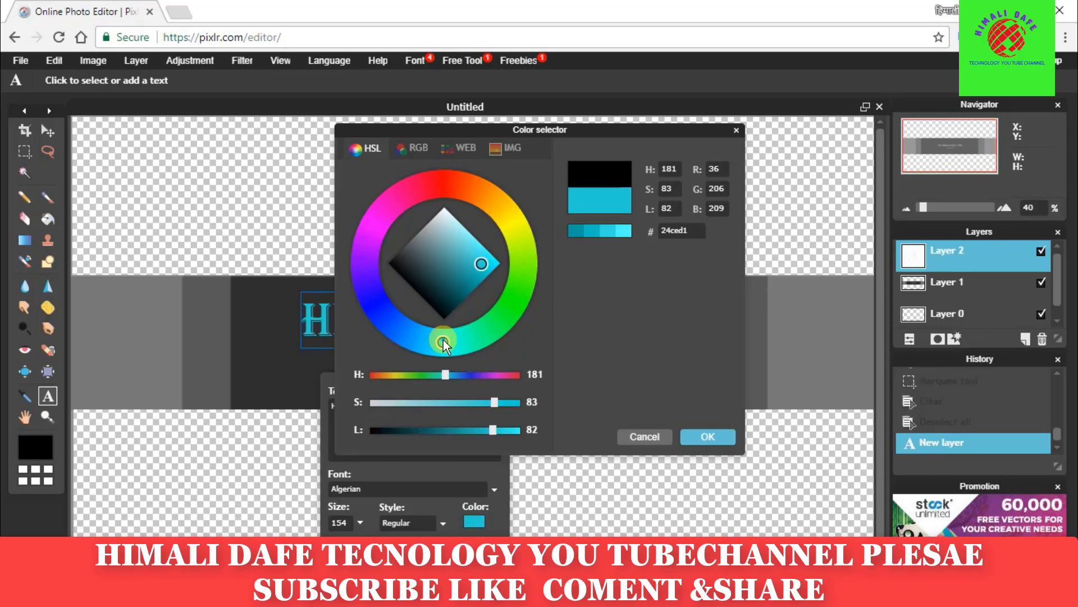
left_click(514, 302)
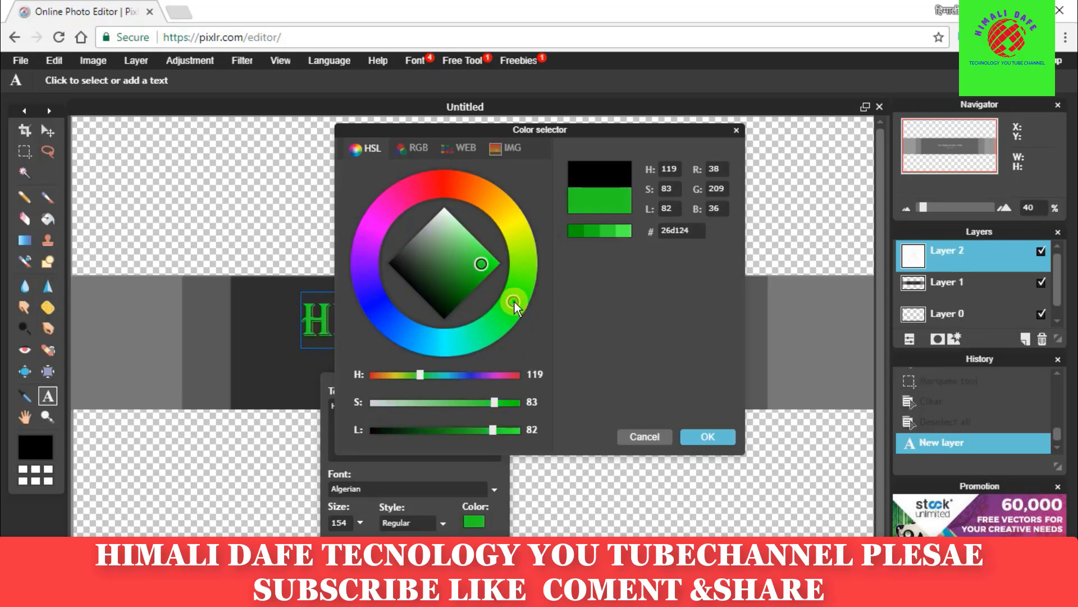
left_click(511, 225)
left_click(449, 187)
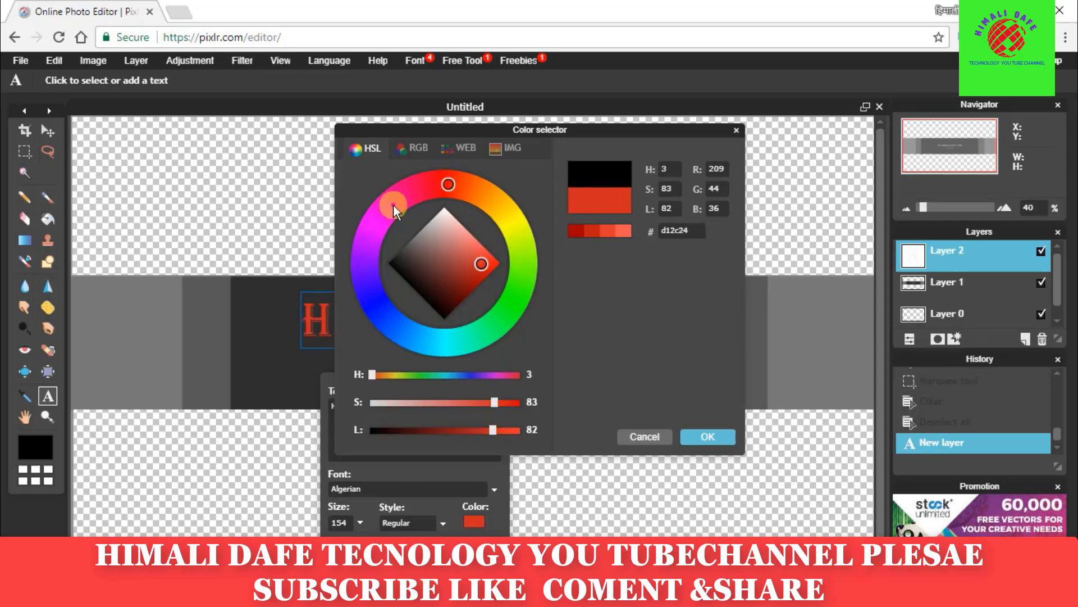
left_click(393, 205)
left_click(437, 189)
left_click(374, 294)
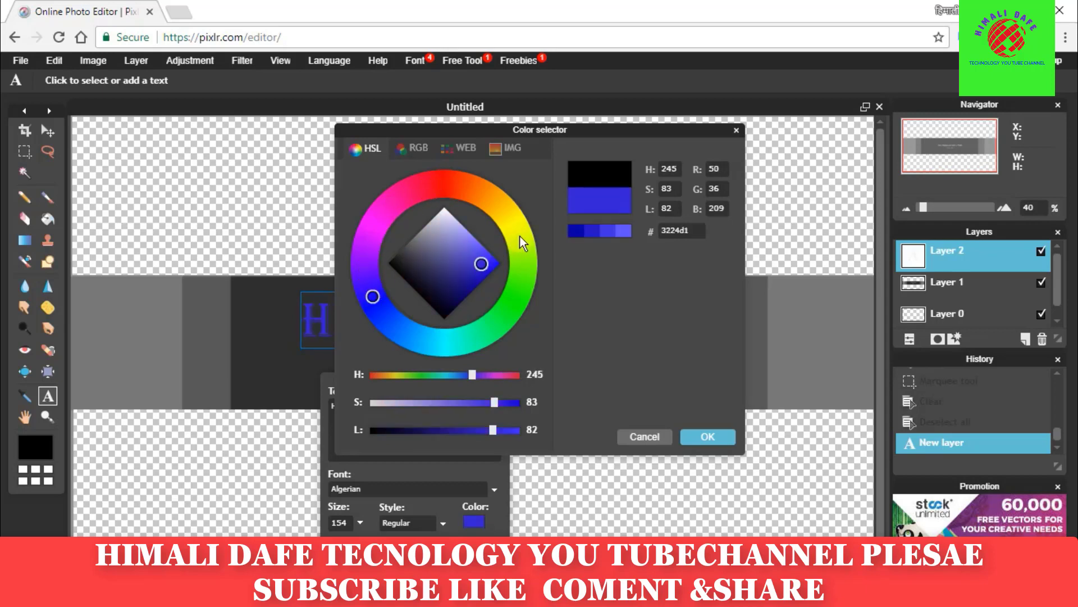
left_click(452, 178)
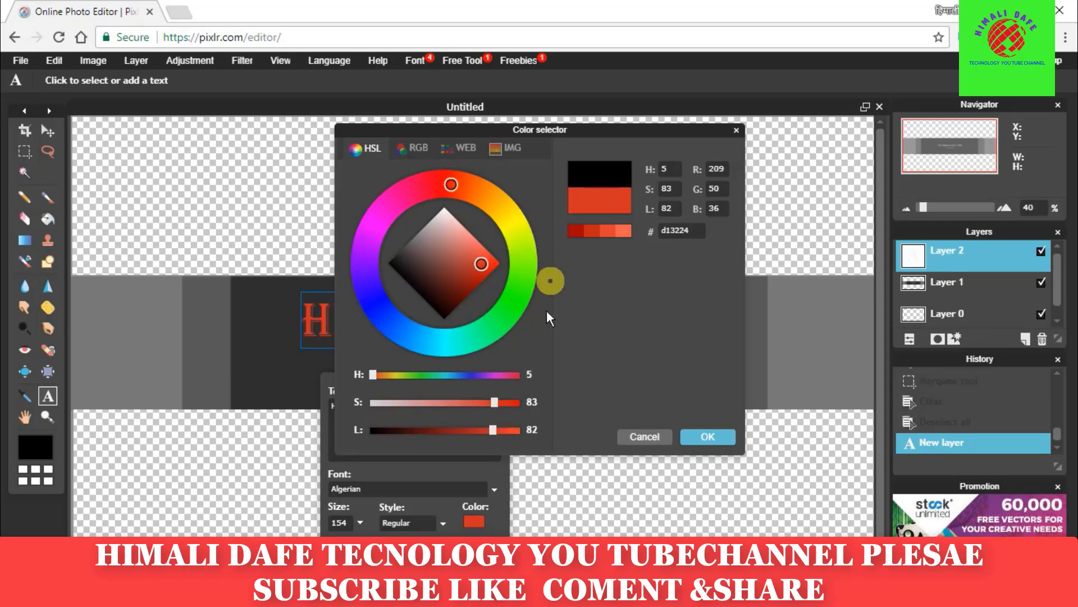
Settle on green, tweaking hue and saturation to 69d128
left_click(513, 295)
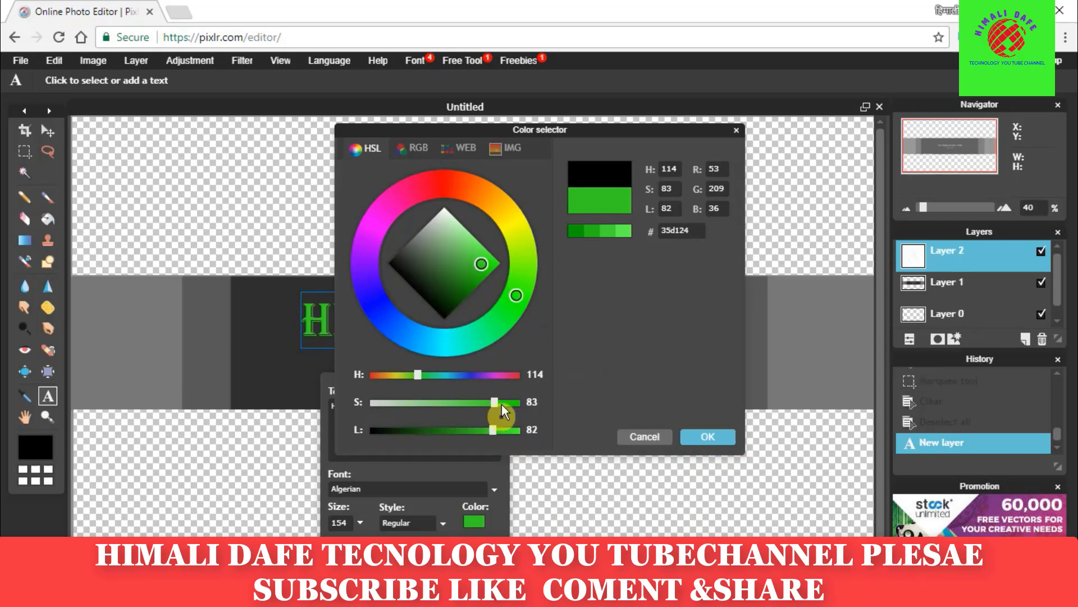
left_click_drag(495, 403, 492, 403)
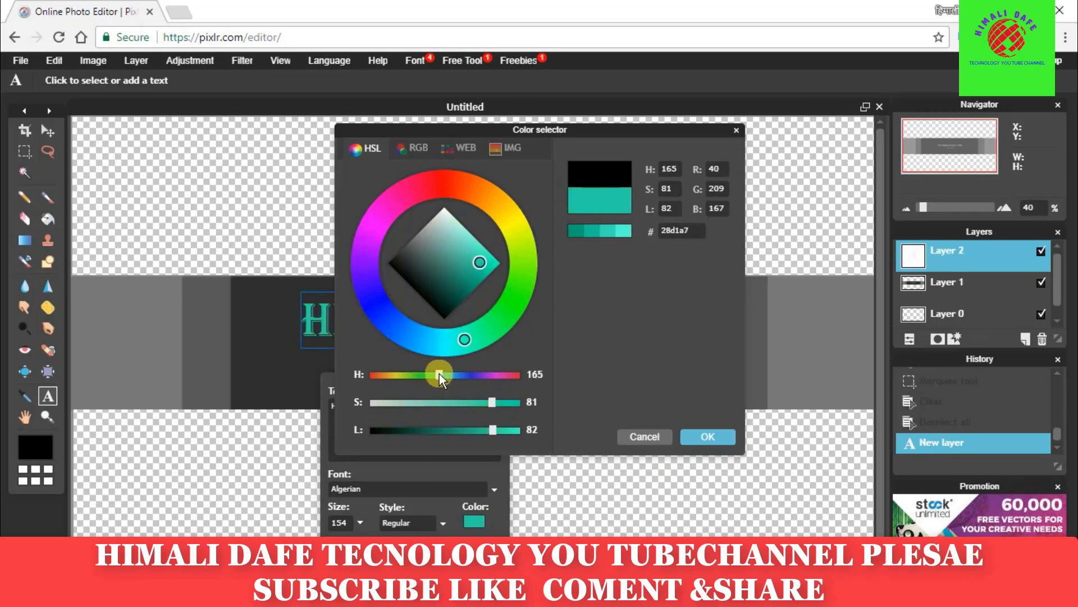
left_click_drag(419, 374, 410, 374)
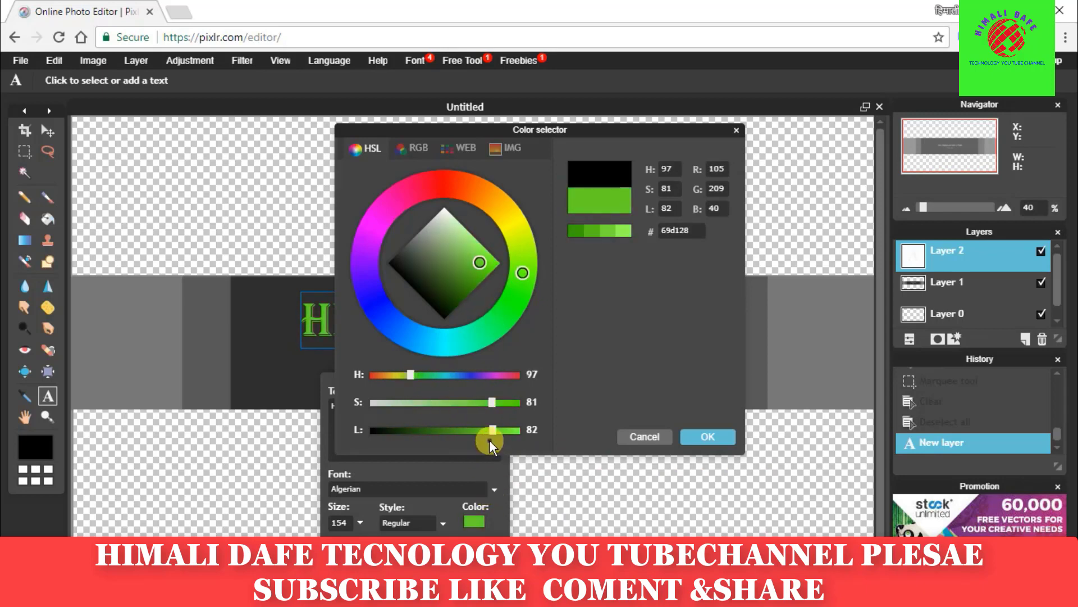
left_click(709, 437)
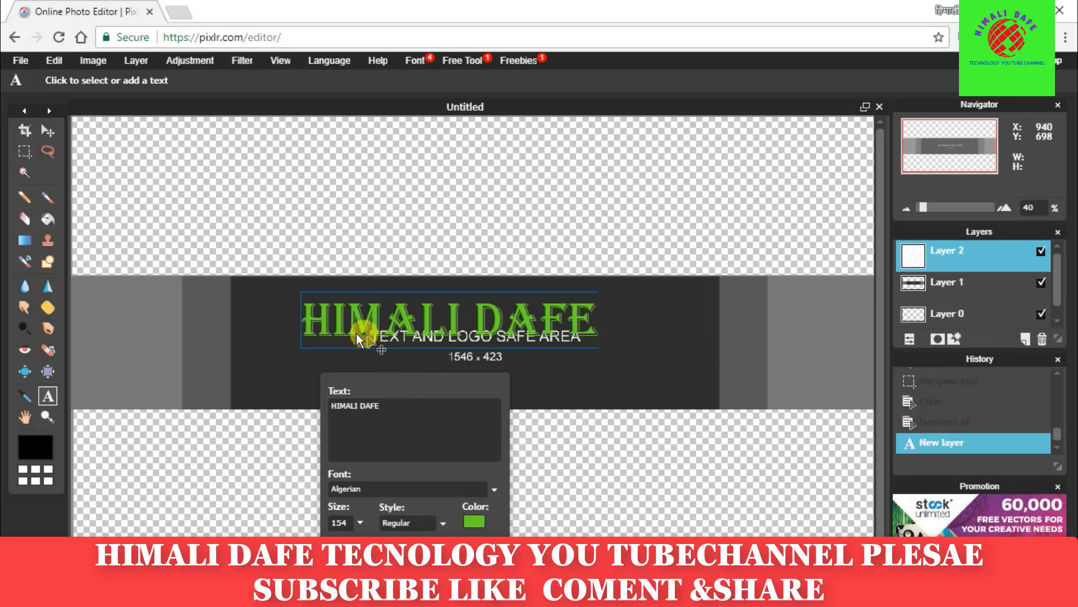
Try Bold and Italic styles for the title, ending on Bold
left_click(444, 521)
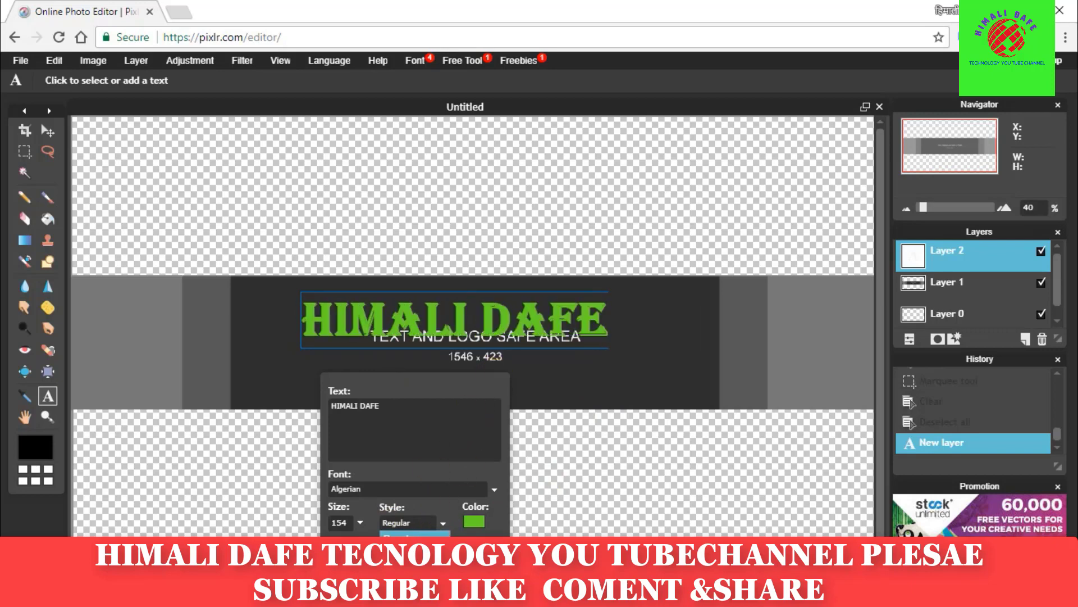
left_click(410, 557)
left_click(441, 524)
left_click(410, 556)
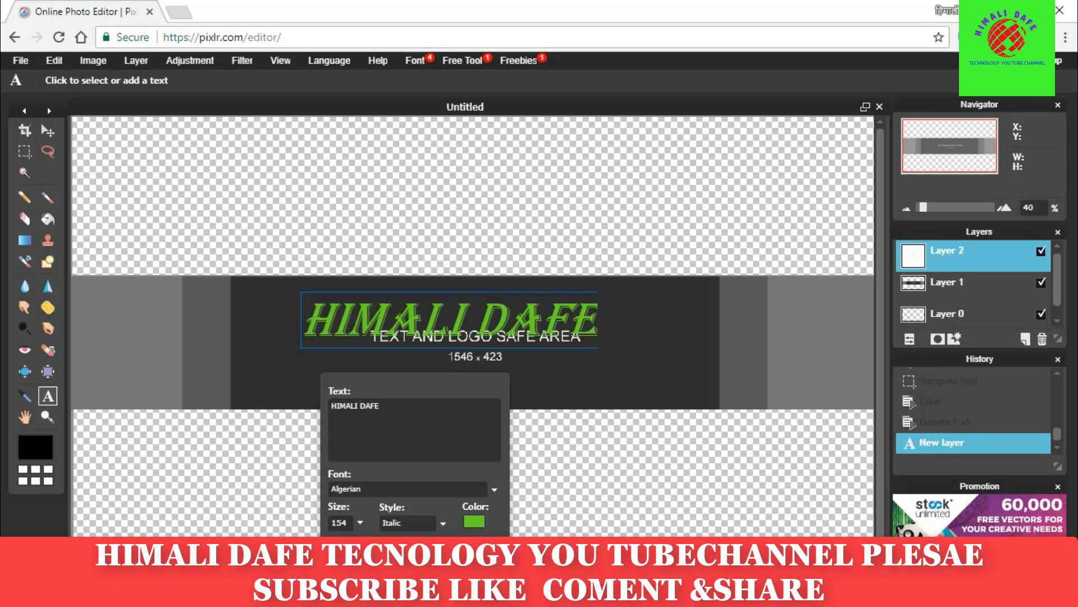
left_click(441, 521)
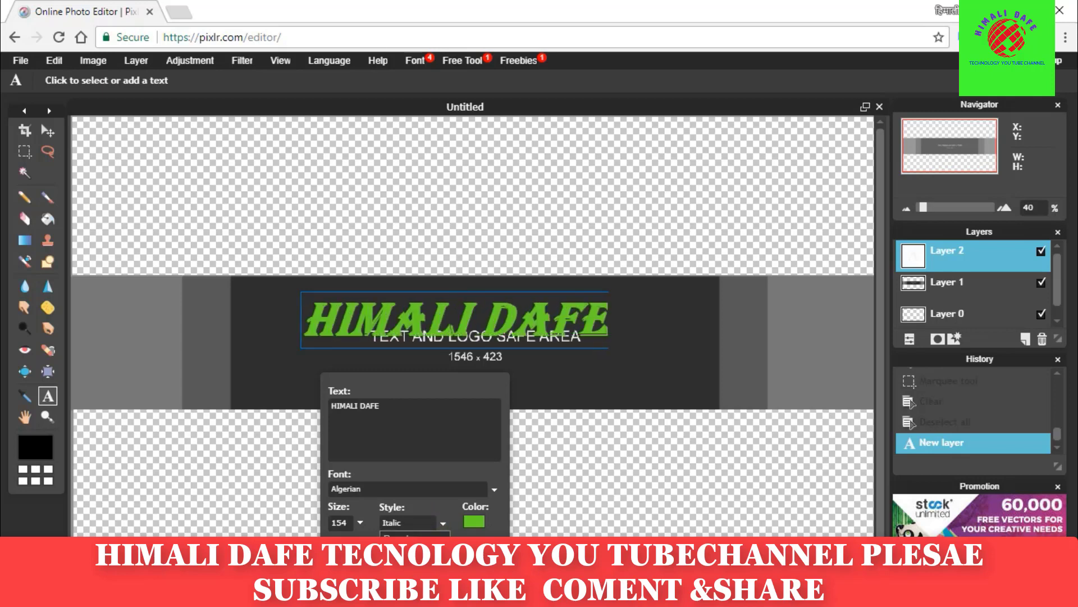
left_click(410, 541)
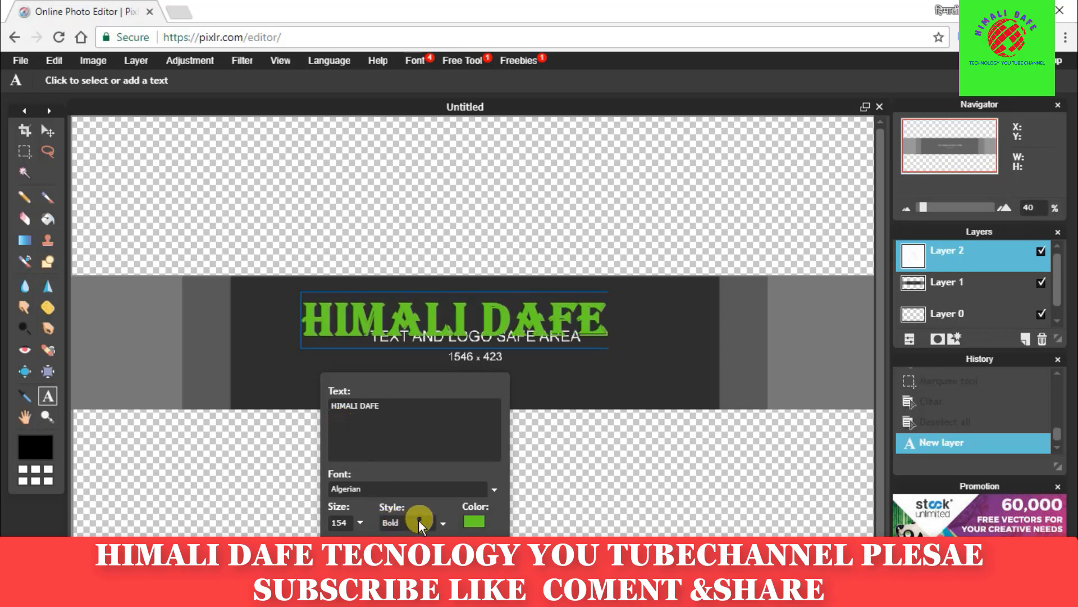
left_click(495, 488)
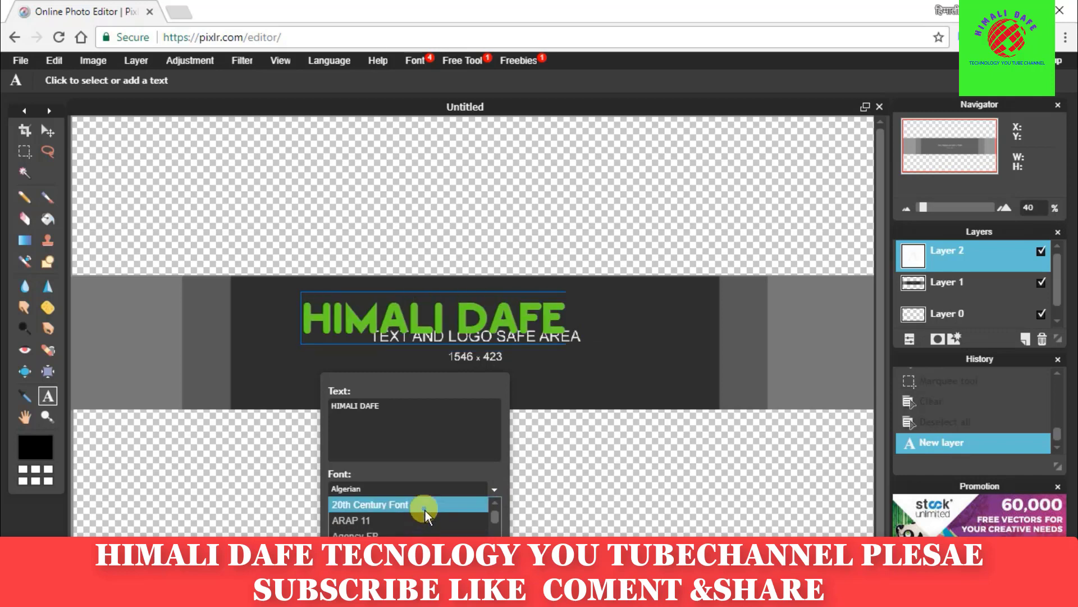
scroll(426, 510, "down", 3)
scroll(426, 519, "down", 3)
scroll(426, 520, "down", 5)
scroll(425, 524, "down", 10)
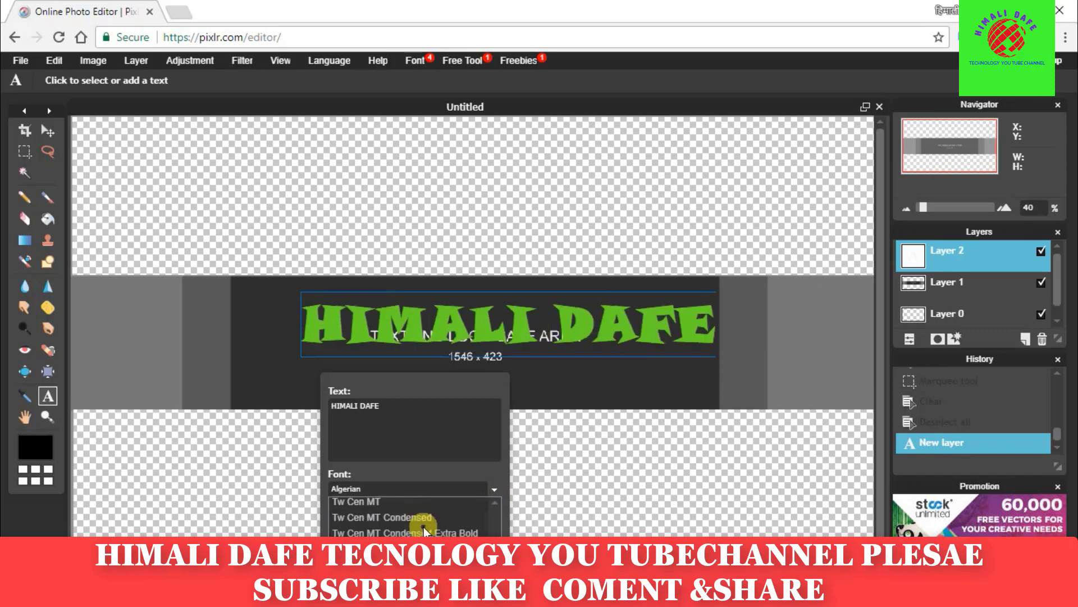
scroll(427, 524, "up", 5)
scroll(432, 525, "up", 5)
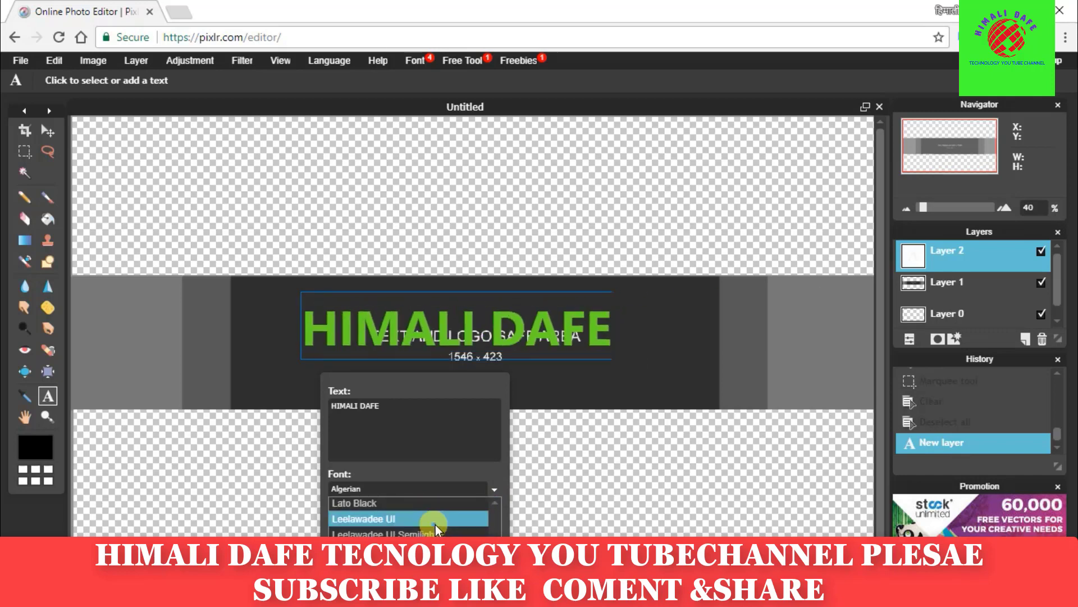
scroll(436, 524, "up", 5)
scroll(438, 524, "up", 5)
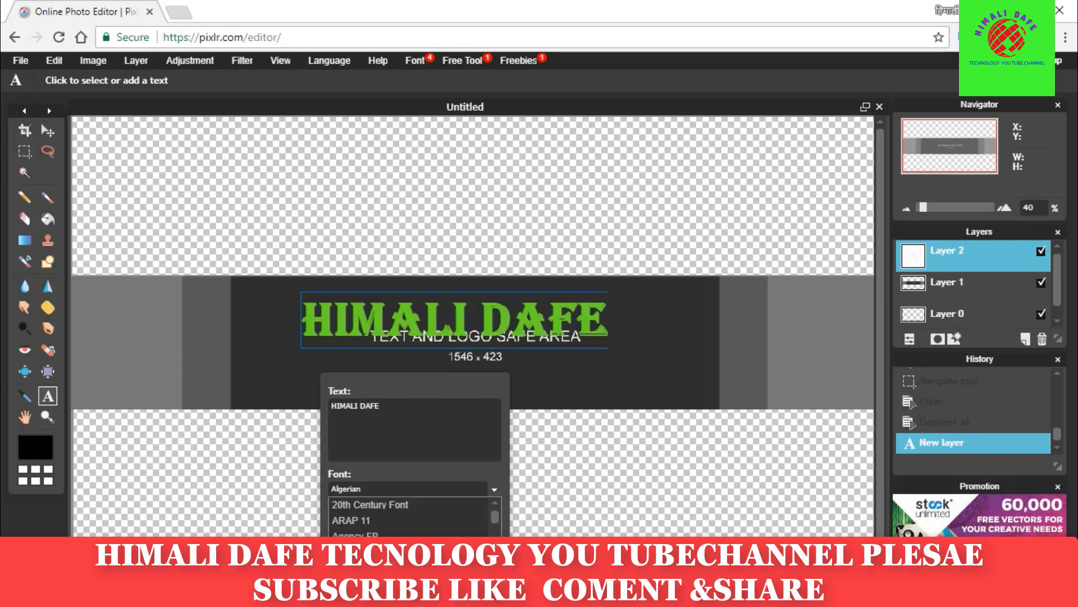
left_click(410, 489)
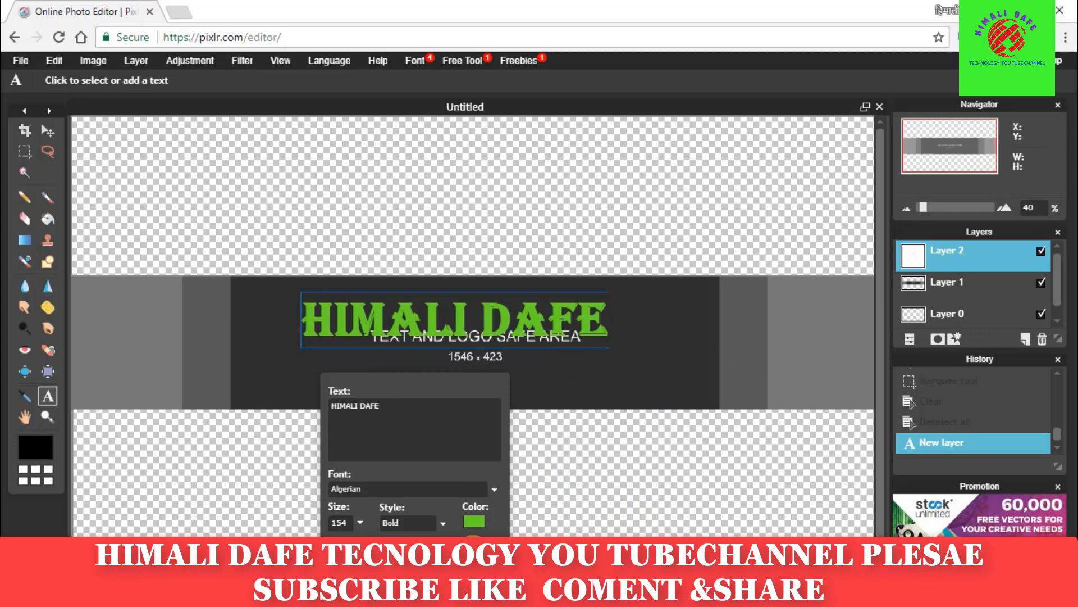
left_click(485, 528)
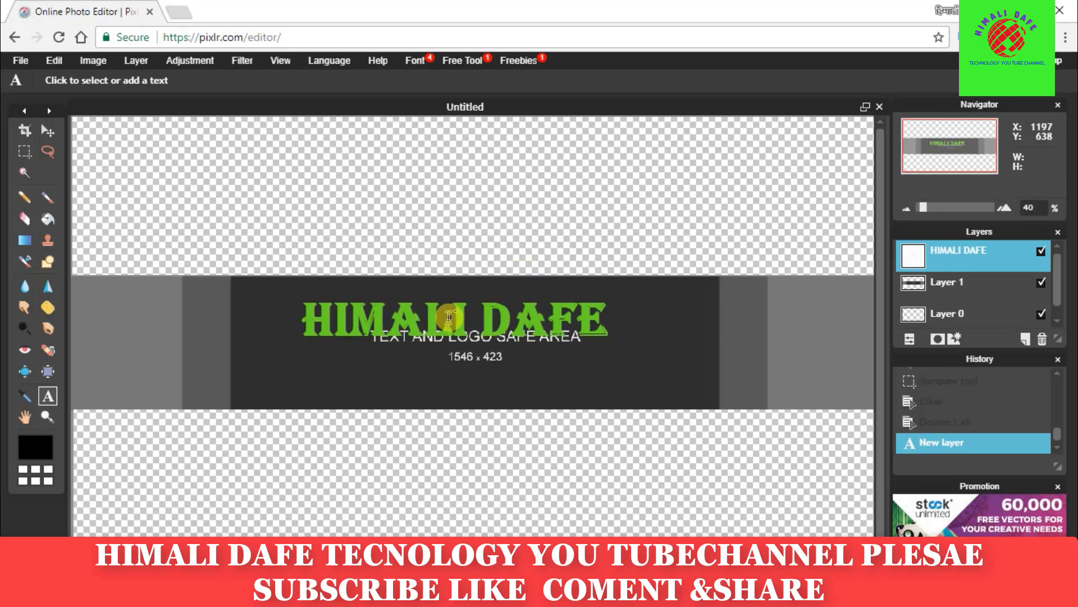
left_click(449, 316)
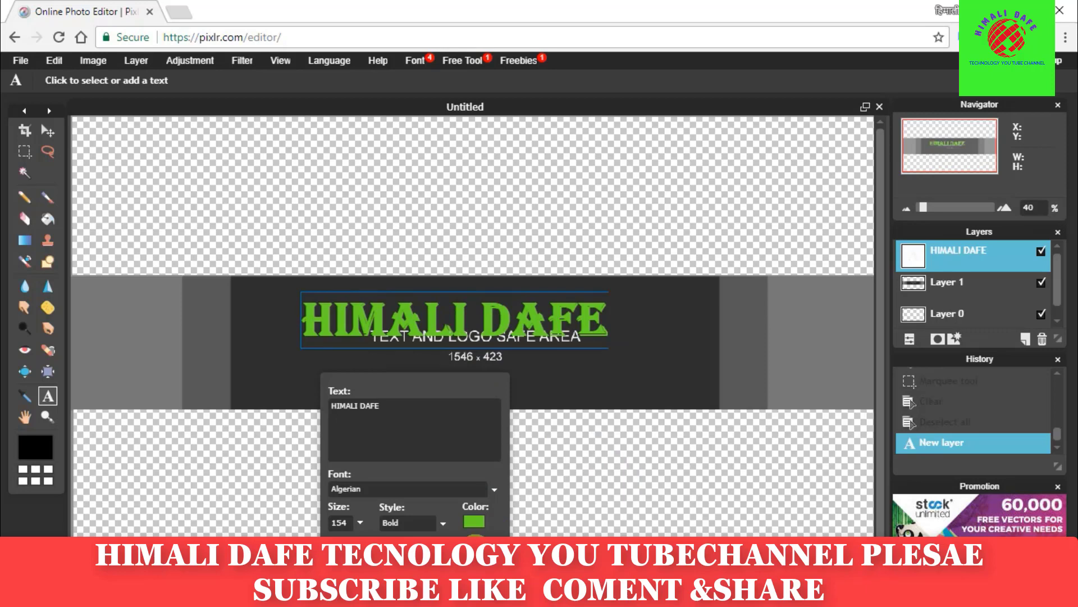
left_click(428, 400)
left_click(415, 314)
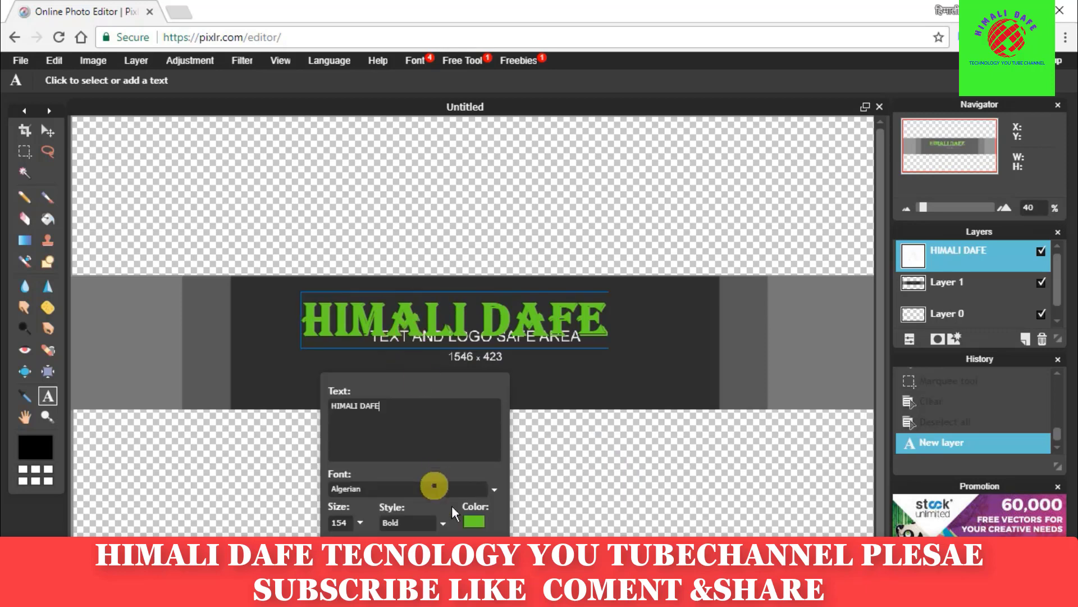
left_click(480, 544)
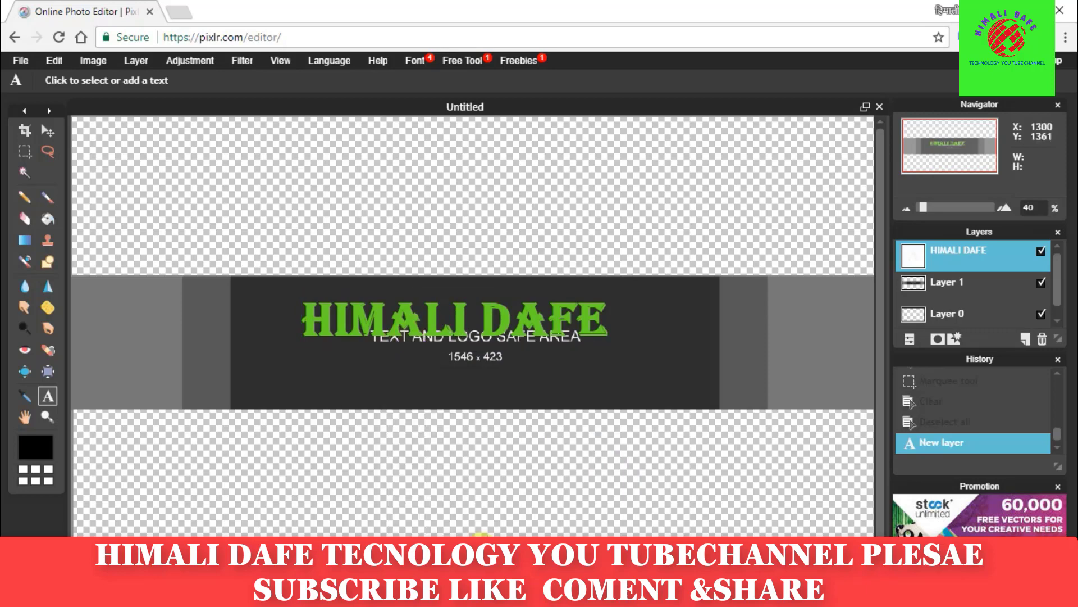
left_click(410, 327)
left_click(691, 556)
left_click(47, 130)
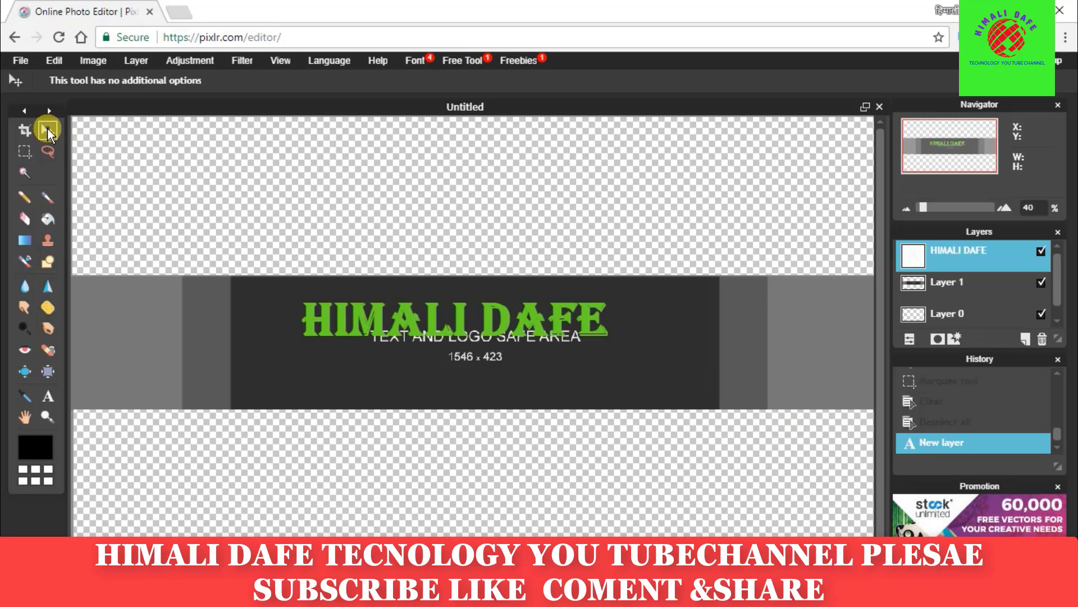
Drag the HIMALI DAFE title down and right to centre it on the band
mouse_move(340, 320)
left_mouse_down()
mouse_move(383, 341)
mouse_move(442, 308)
mouse_move(387, 340)
left_mouse_up()
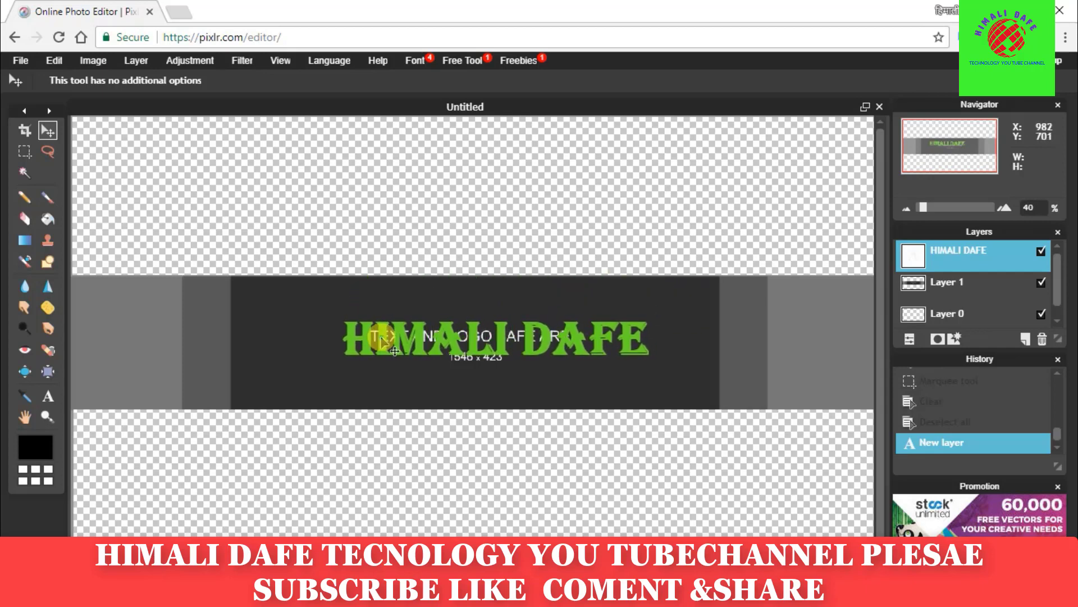
mouse_move(387, 339)
left_mouse_down()
mouse_move(386, 387)
mouse_move(381, 337)
mouse_move(388, 348)
left_mouse_up()
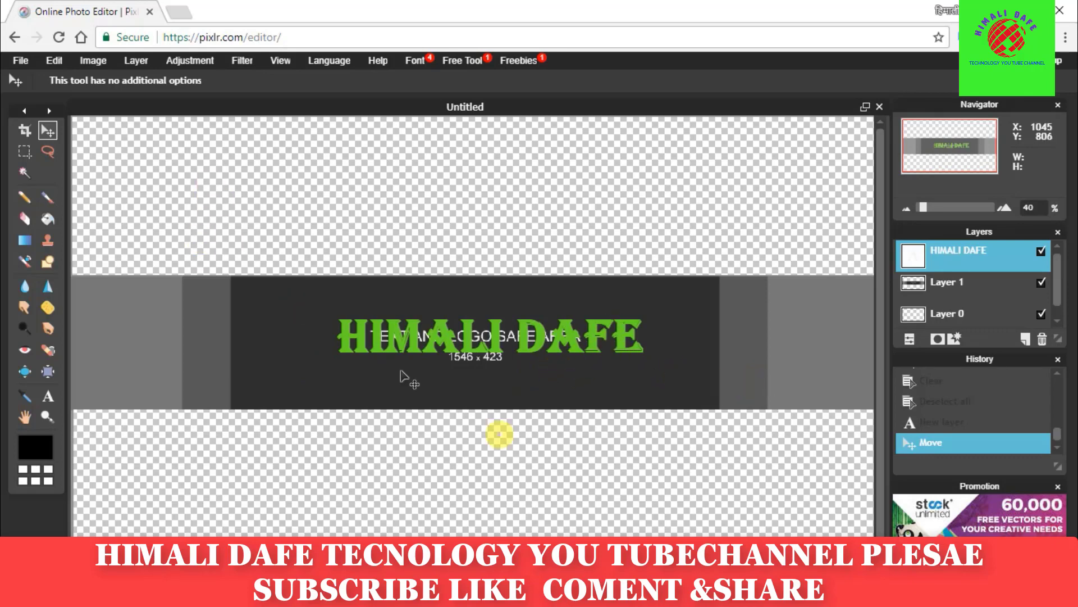
left_click(574, 362)
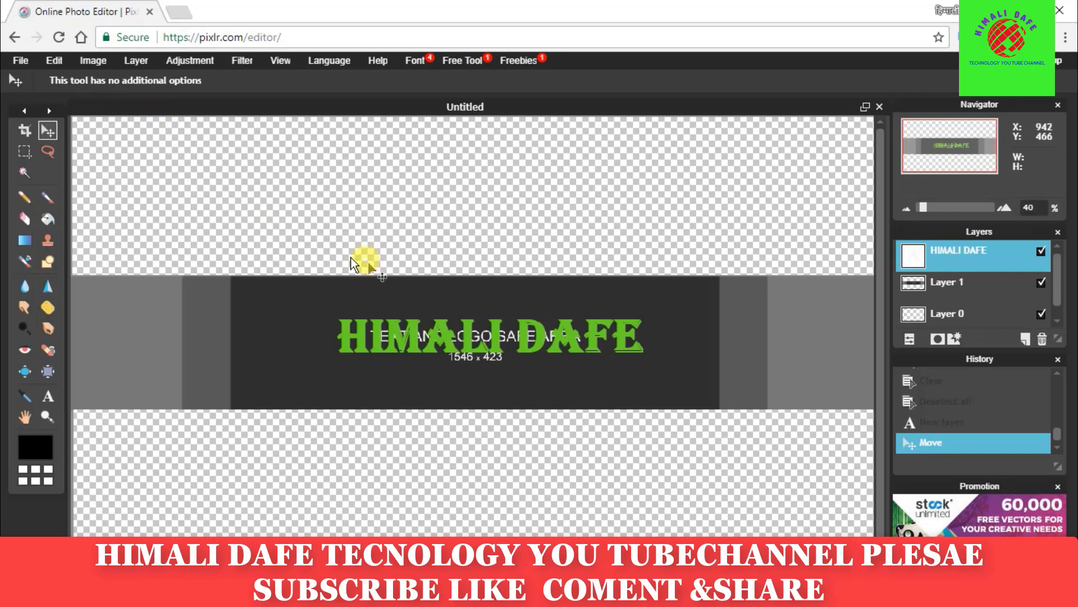
Import facebook_logos_PNG19754 (1) as a new image layer, Layer 3, over the title
left_click(143, 60)
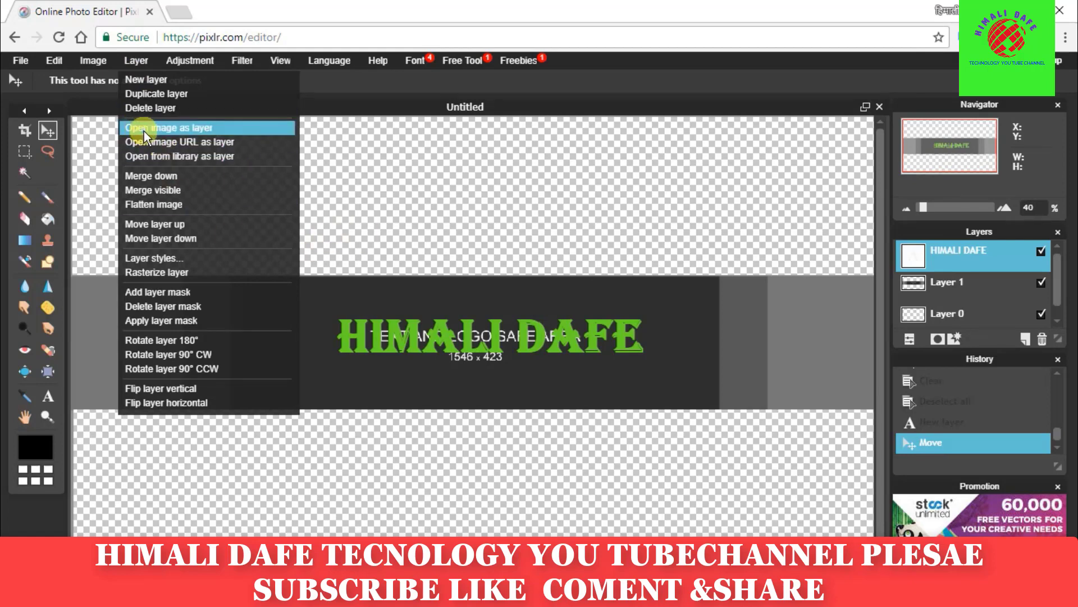
left_click(189, 130)
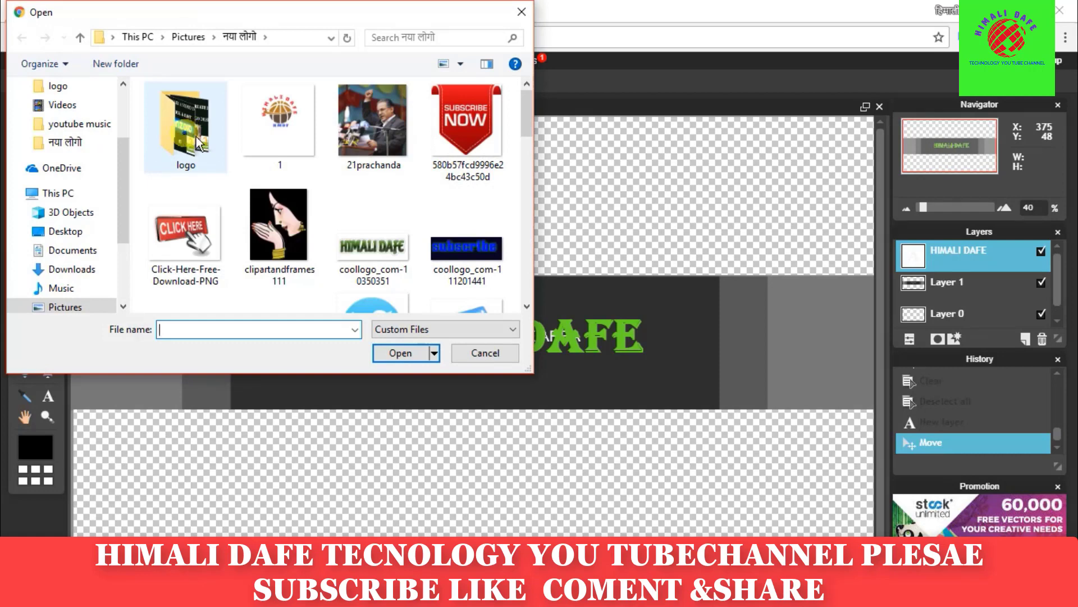
scroll(360, 158, "down", 3)
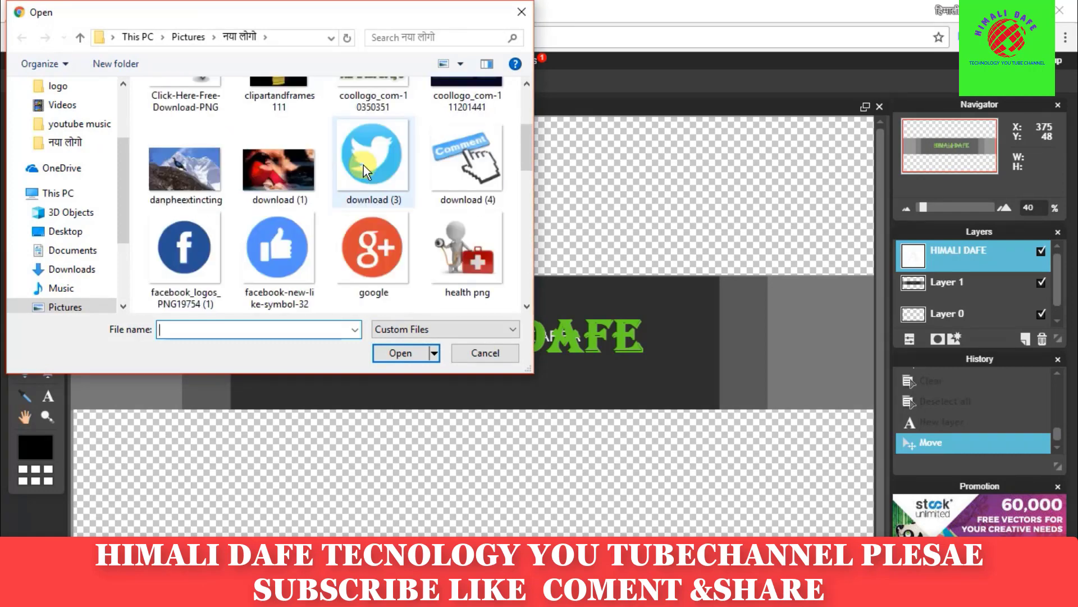
scroll(258, 172, "down", 1)
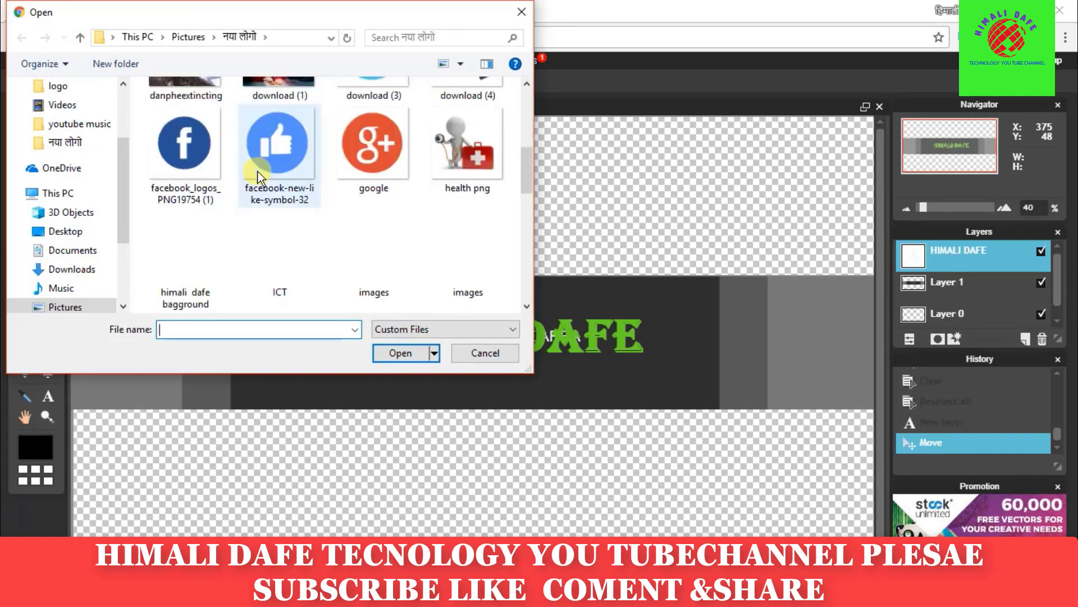
scroll(352, 173, "up", 2)
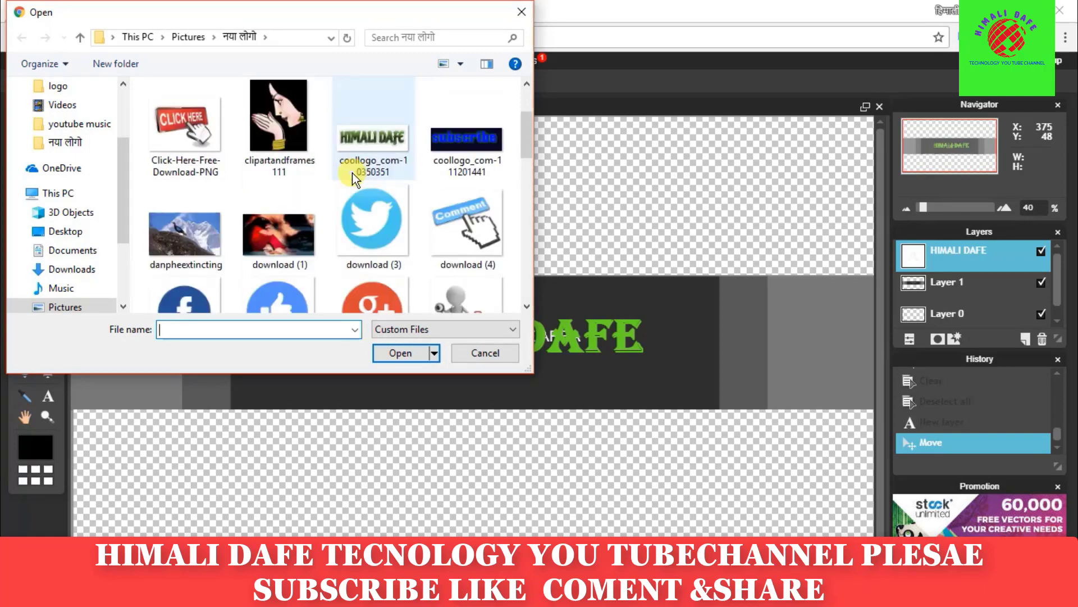
scroll(352, 173, "down", 2)
left_click(179, 133)
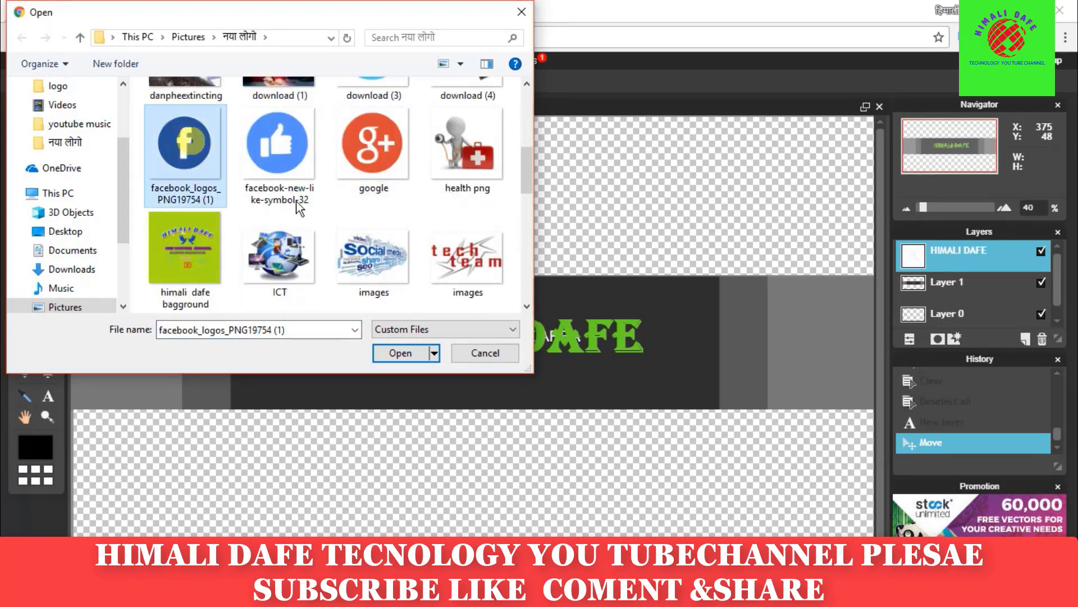
left_click(402, 353)
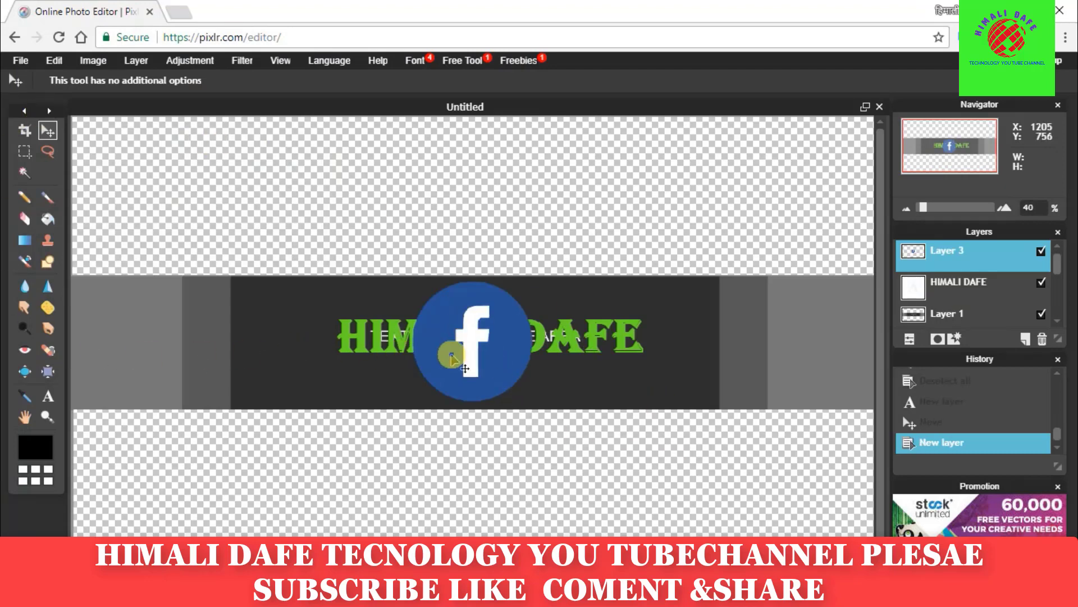
Drag the Facebook logo to the right, over the centre of the HIMALI DAFE title
mouse_move(449, 340)
left_mouse_down()
mouse_move(484, 345)
mouse_move(337, 347)
mouse_move(553, 345)
mouse_move(492, 309)
left_mouse_up()
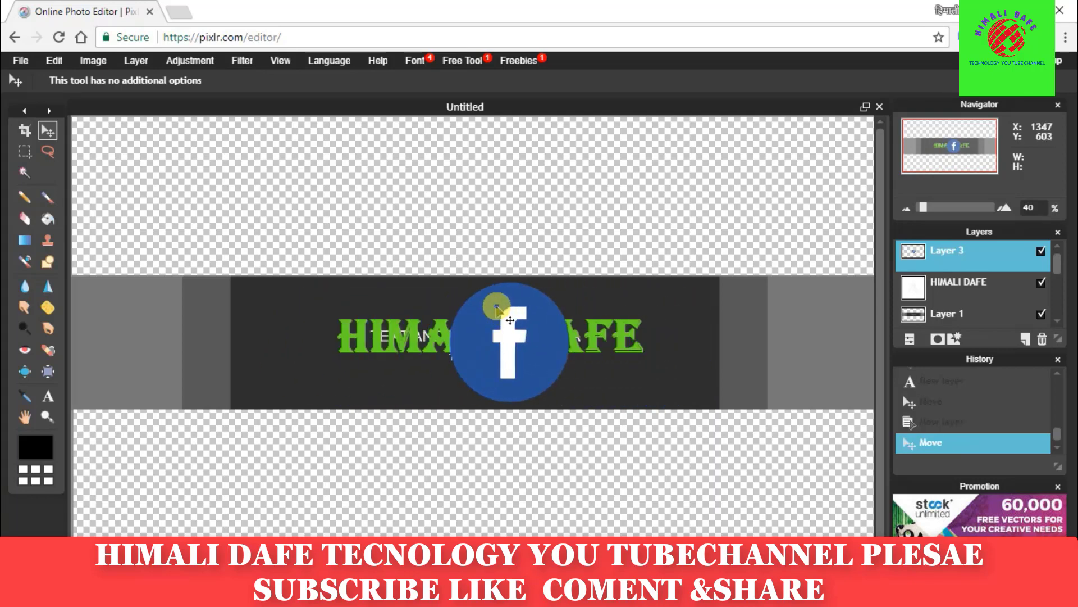
left_click(493, 309)
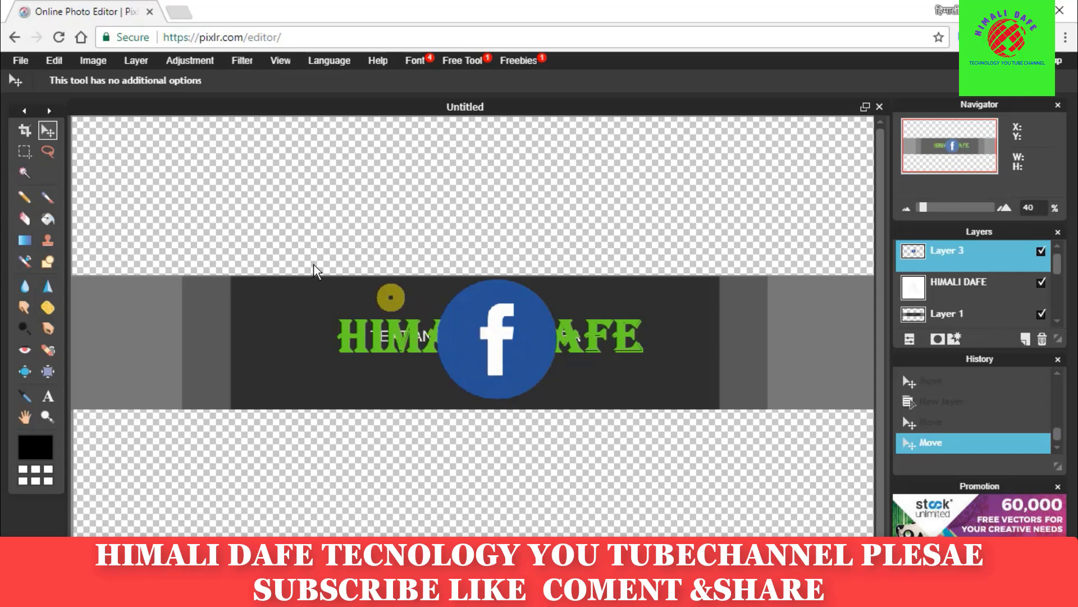
Scale the Facebook logo down to icon size with Free transform
left_click(57, 62)
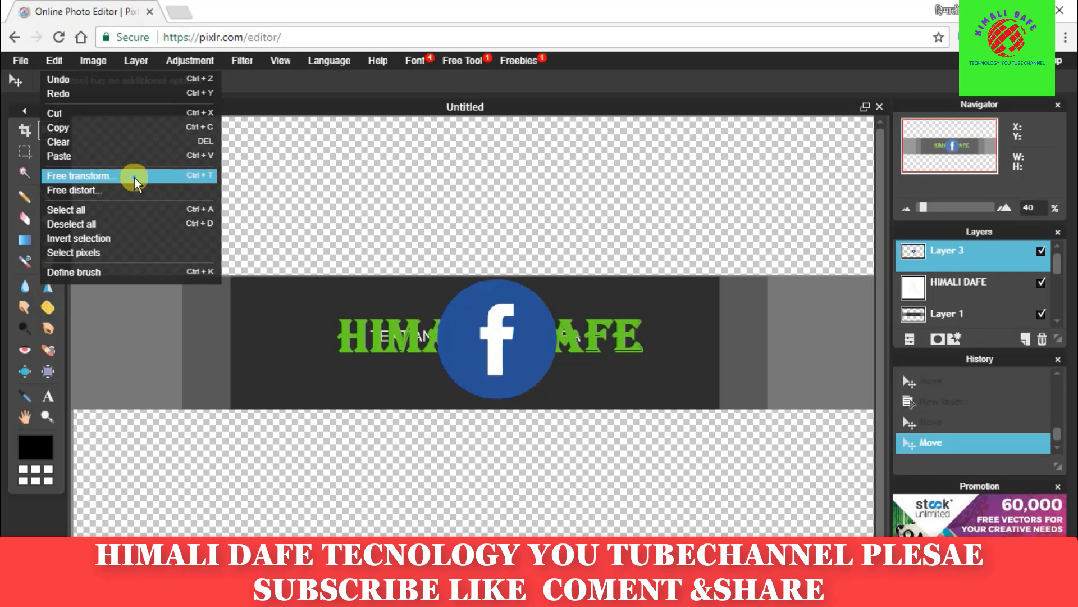
left_click(136, 183)
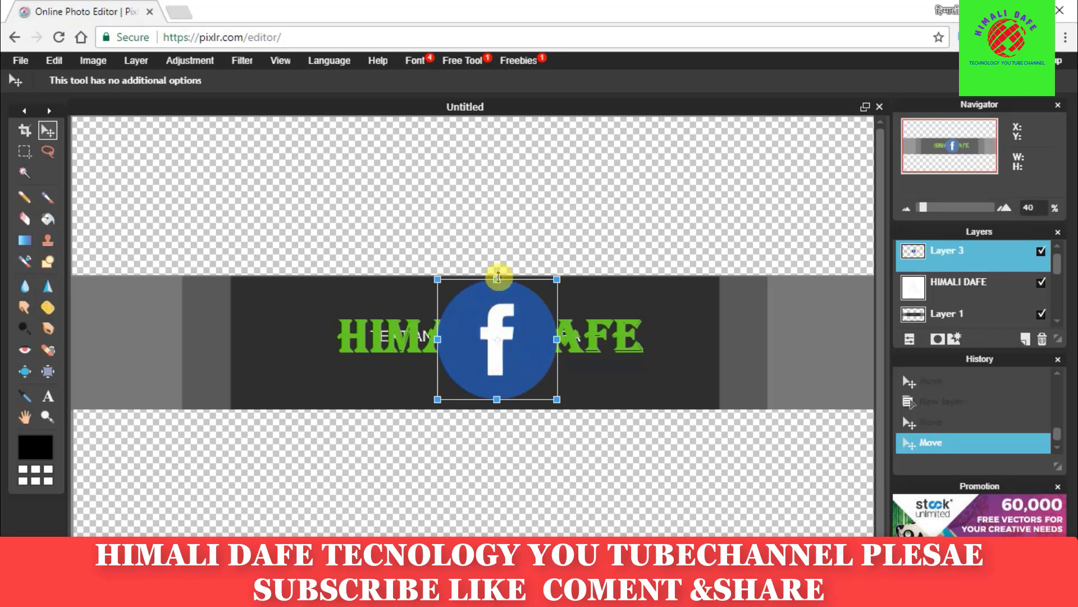
mouse_move(497, 276)
left_mouse_down()
mouse_move(494, 285)
mouse_move(492, 271)
left_mouse_up()
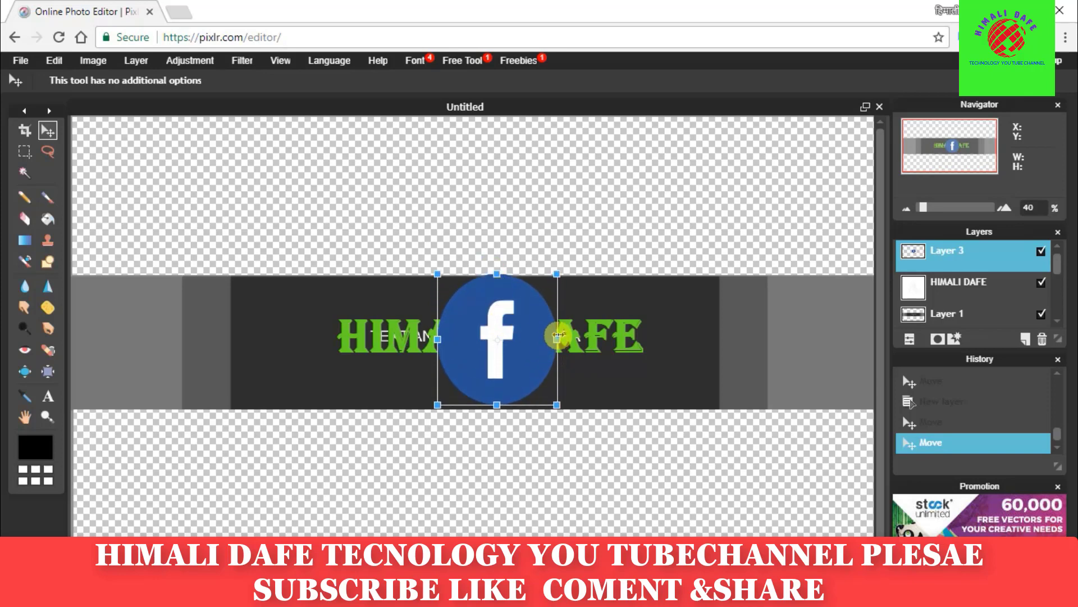
left_click_drag(558, 340, 576, 340)
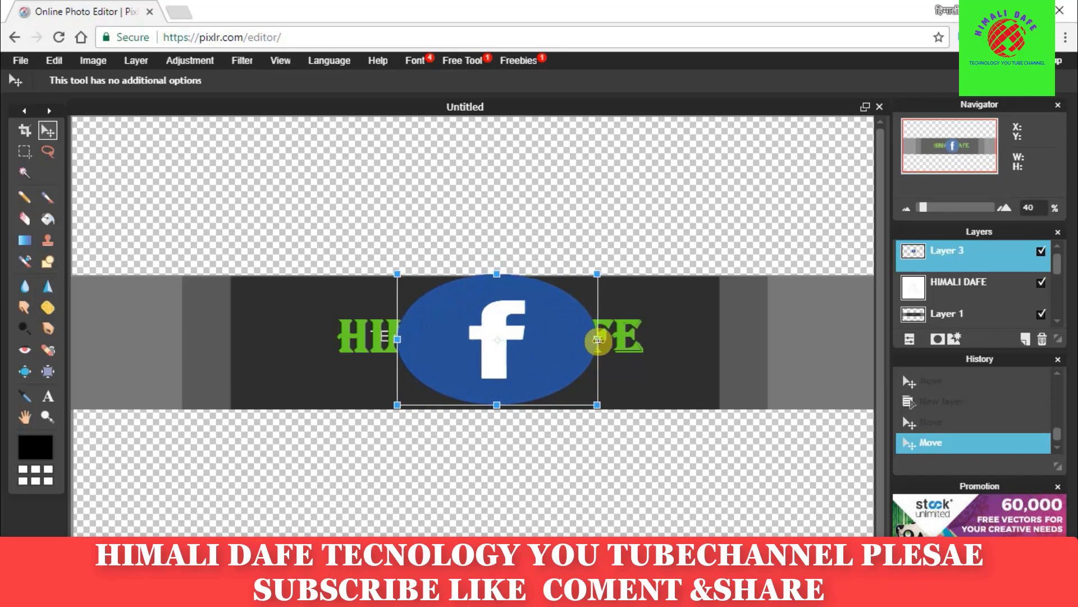
left_click_drag(576, 340, 558, 340)
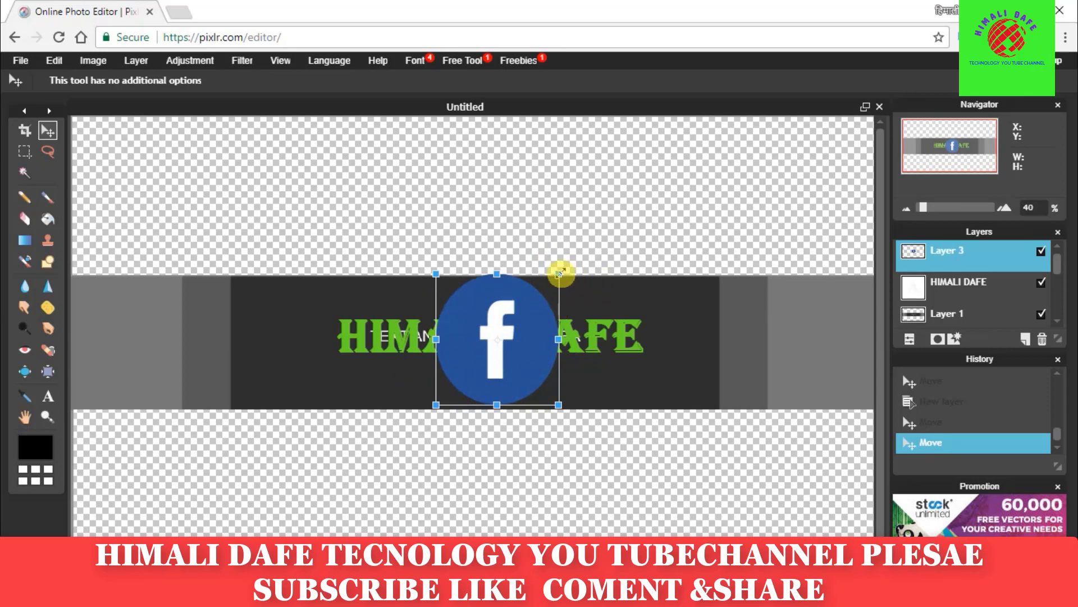
mouse_move(559, 274)
left_mouse_down()
mouse_move(511, 311)
mouse_move(793, 266)
mouse_move(556, 298)
mouse_move(523, 323)
left_mouse_up()
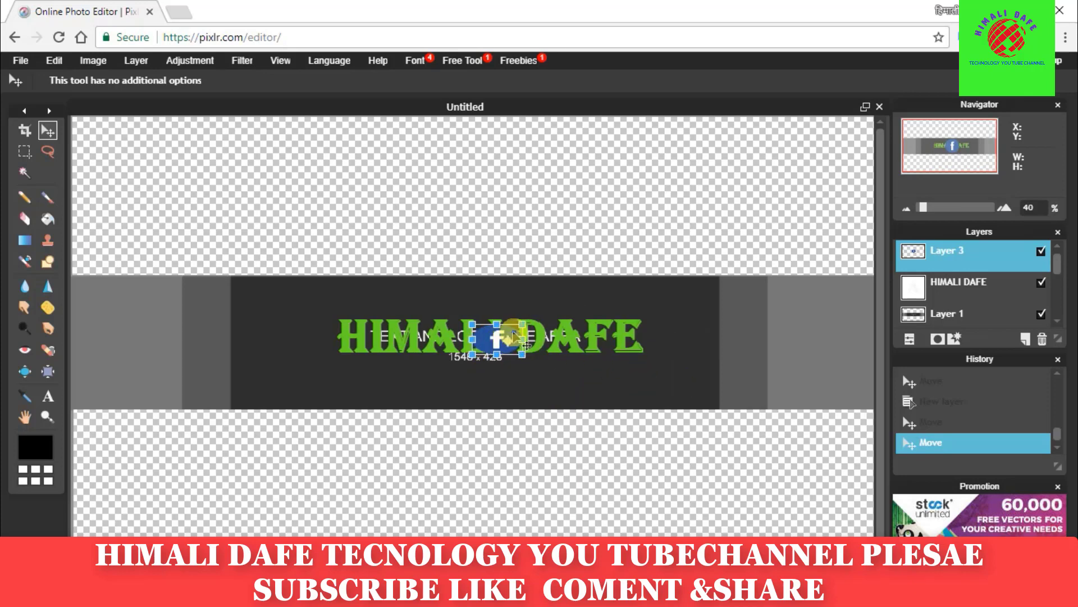
left_click_drag(522, 323, 520, 322)
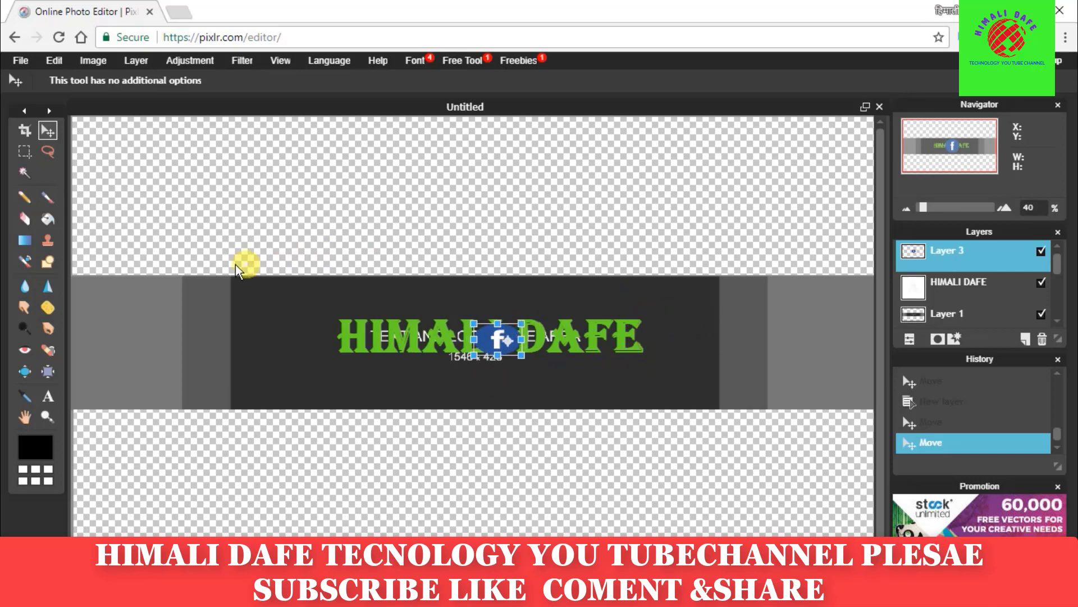
Apply the resize and move the Facebook icon to the banner's lower-right corner
left_click(238, 232)
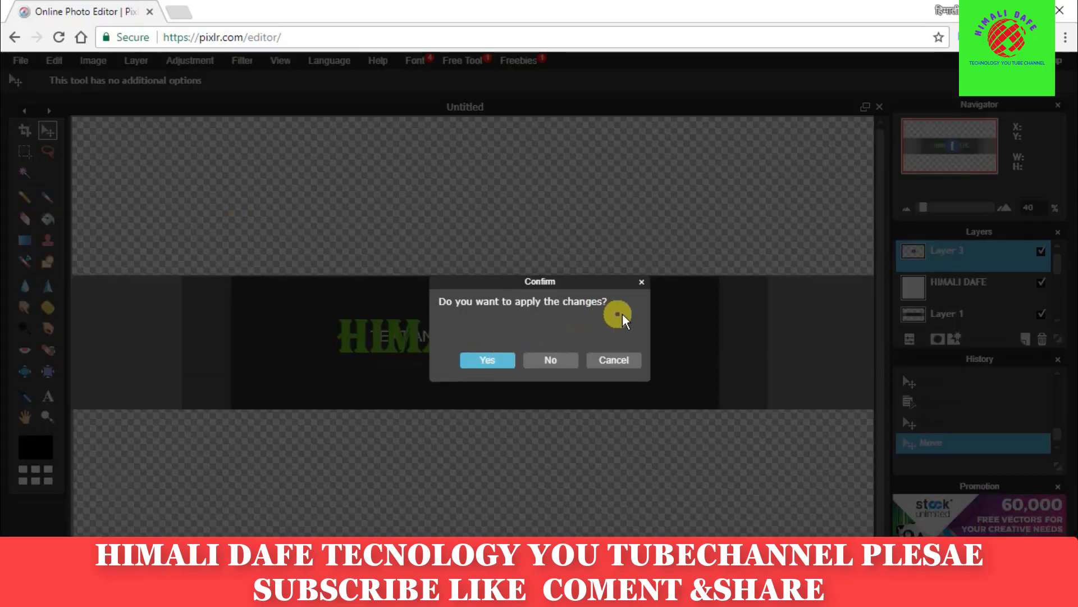
left_click(487, 360)
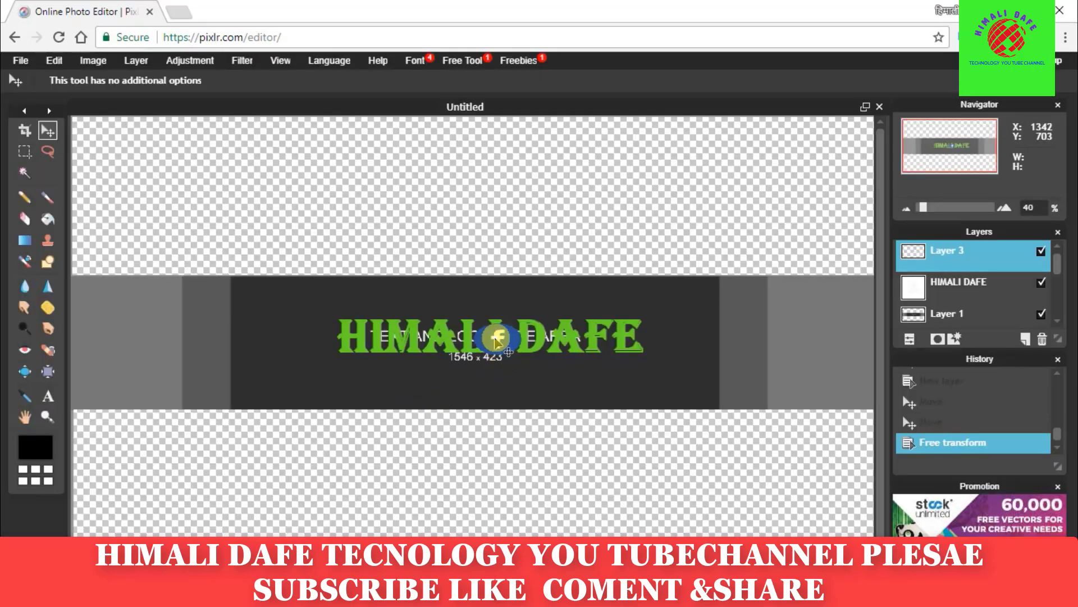
left_click_drag(502, 338, 690, 392)
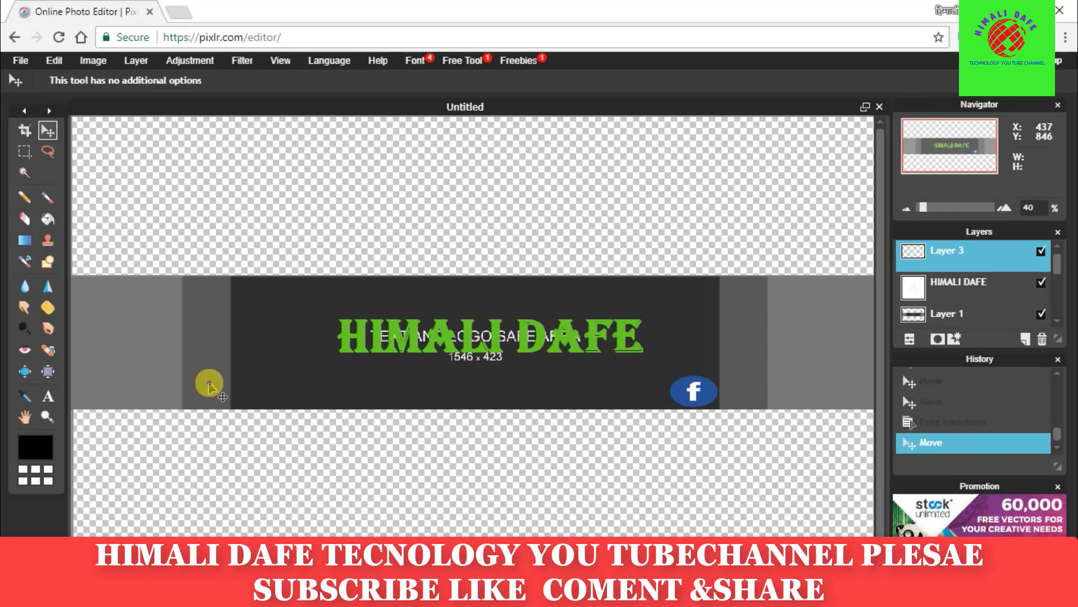
Import the download (3) Twitter image as a new layer, Layer 4
left_click(137, 63)
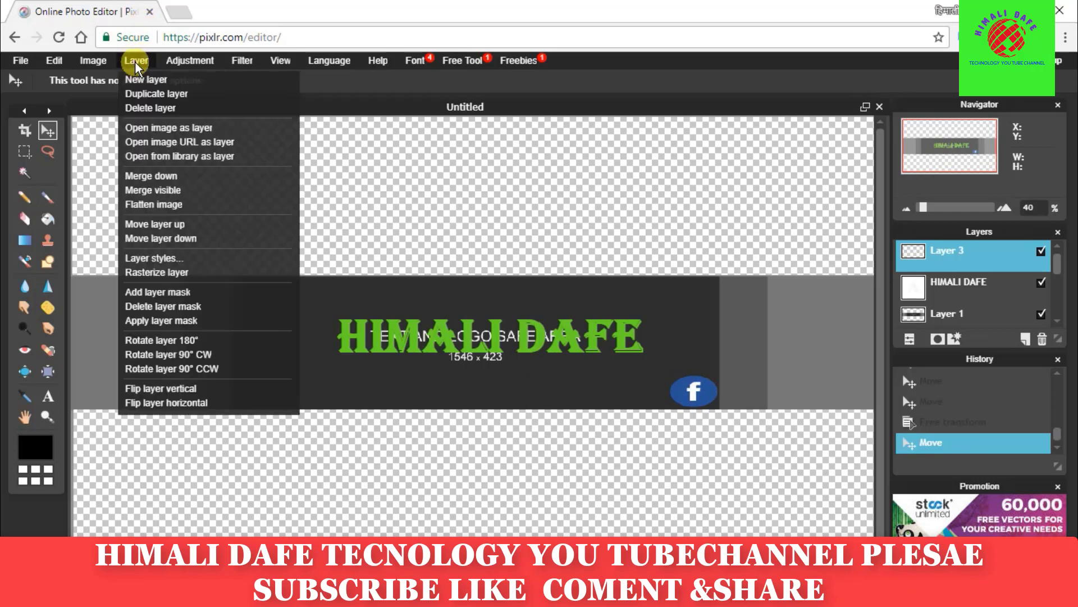
left_click(208, 133)
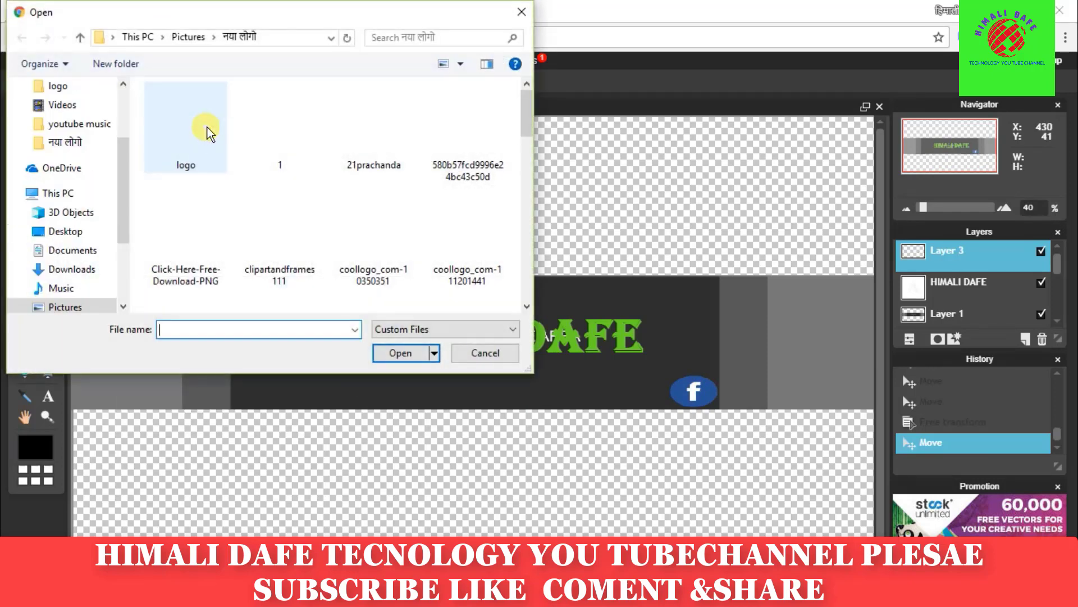
scroll(281, 216, "down", 2)
scroll(292, 225, "down", 2)
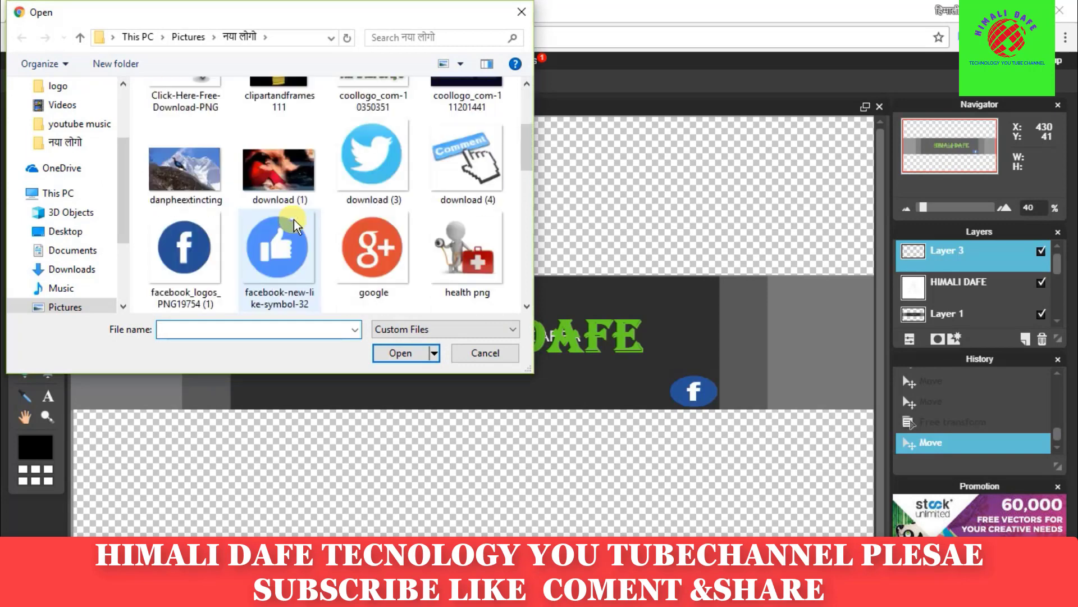
left_click(363, 163)
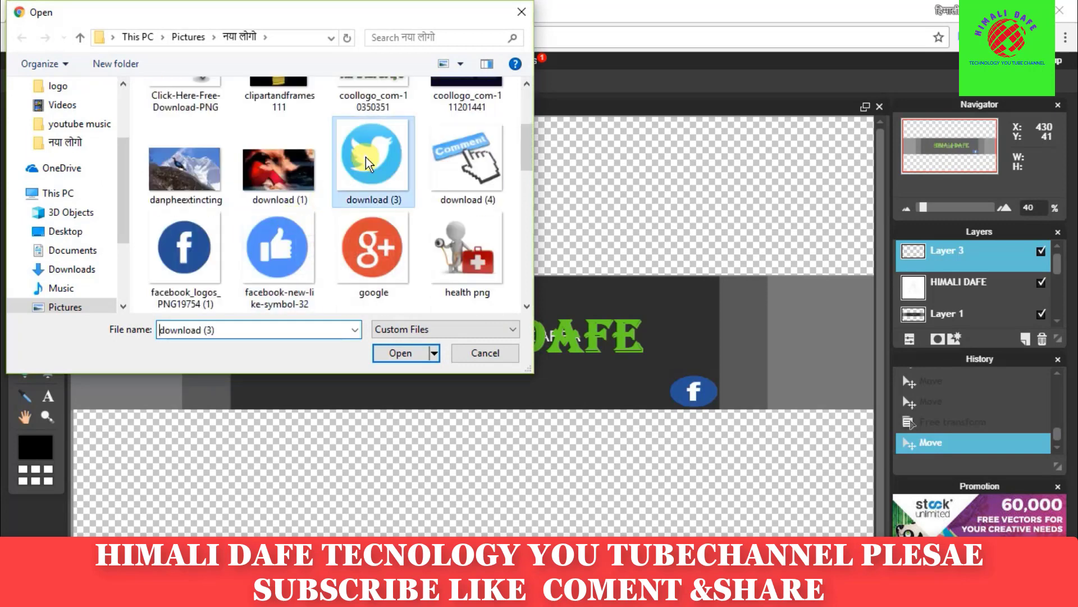
left_click(400, 353)
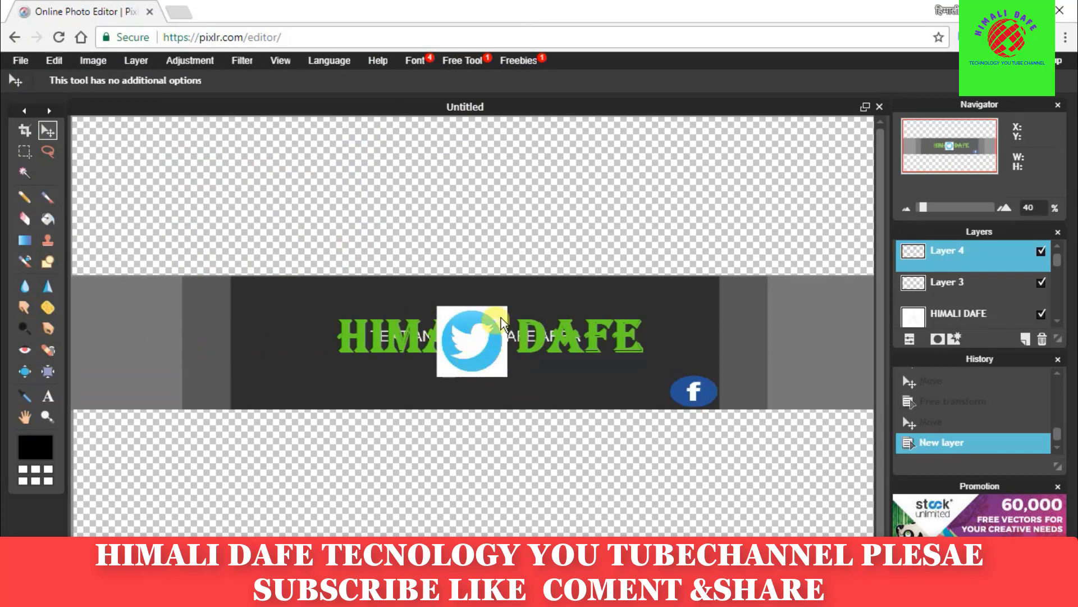
Shrink the Twitter logo to icon size and place it just left of the Facebook icon
left_click(56, 61)
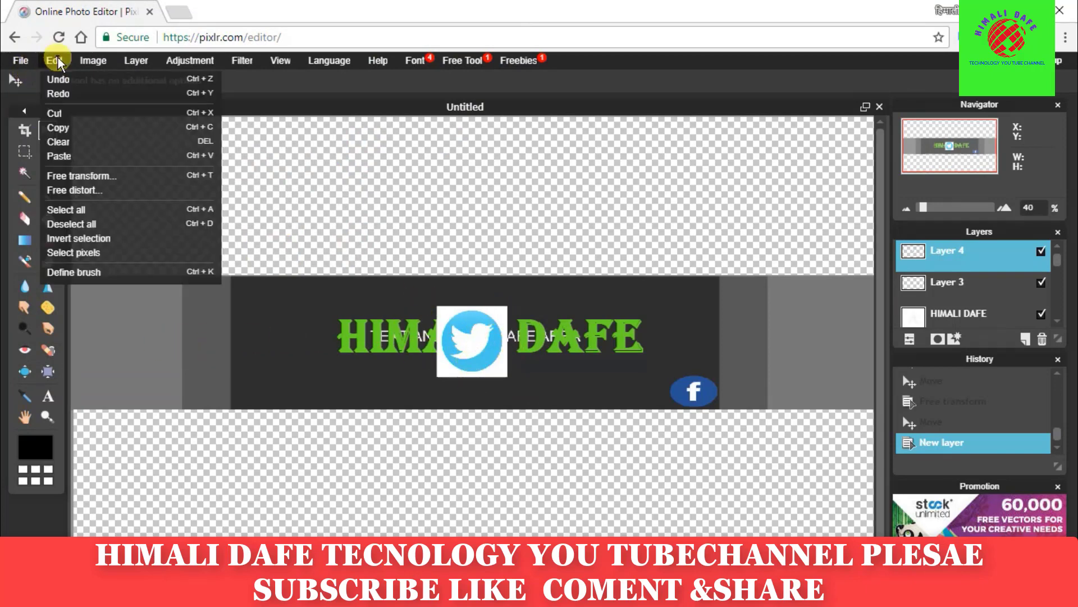
left_click(112, 175)
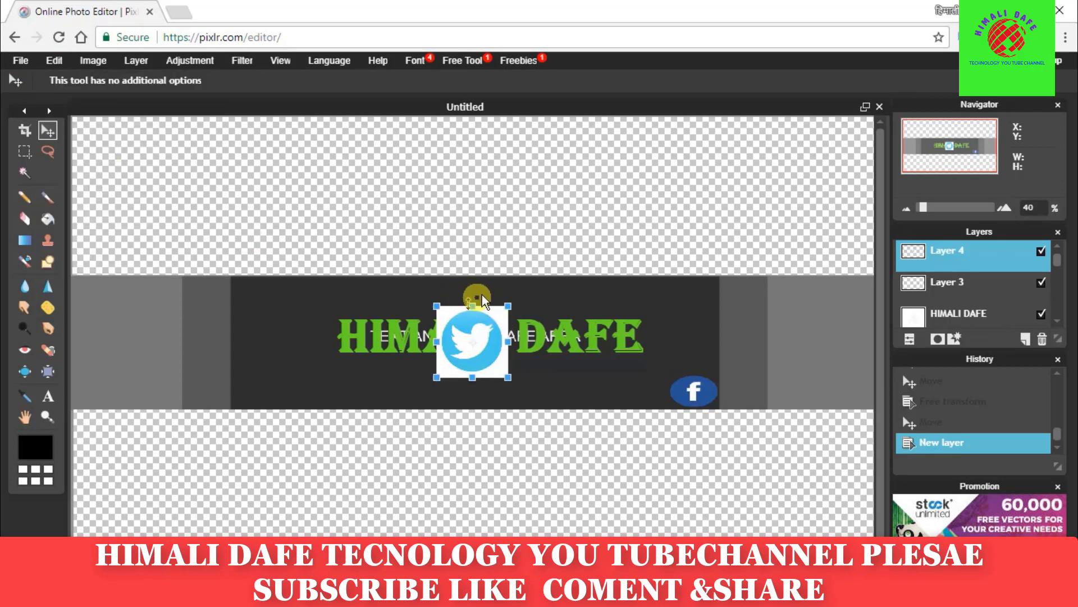
left_click_drag(509, 306, 489, 321)
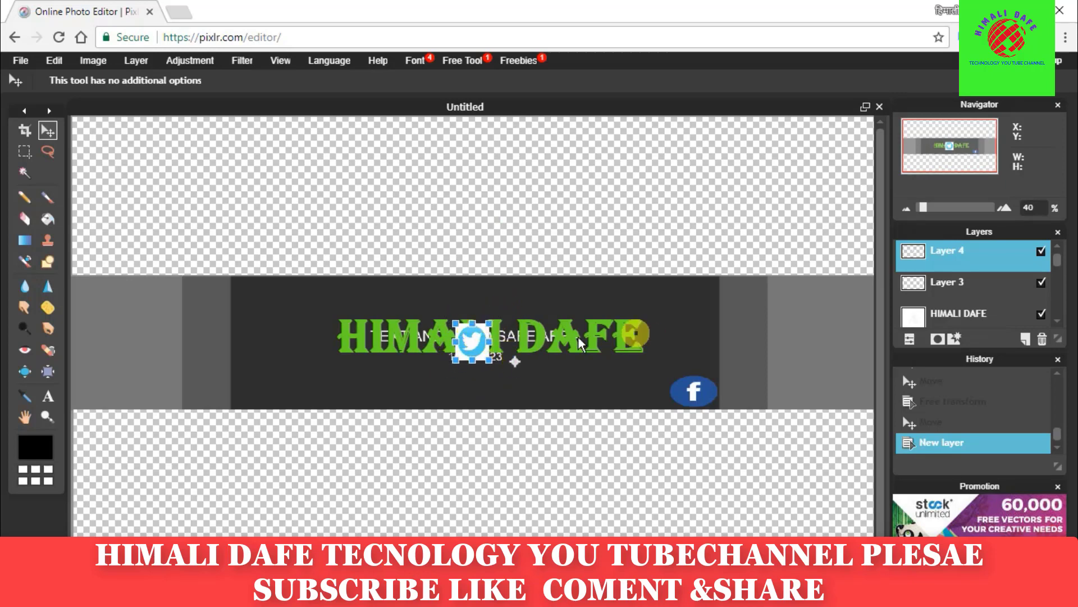
right_click(227, 198)
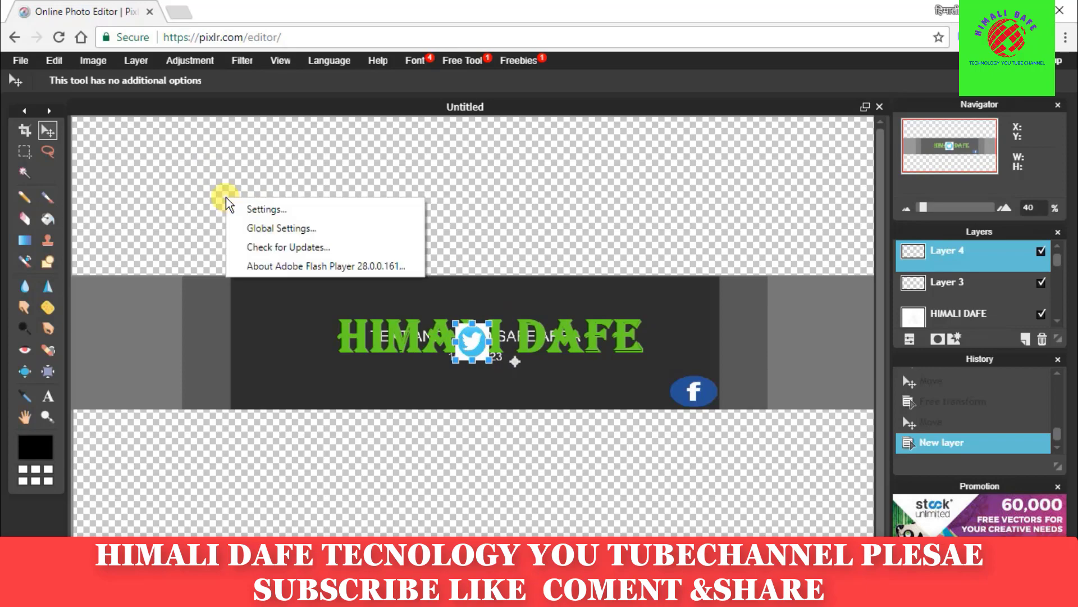
left_click(227, 197)
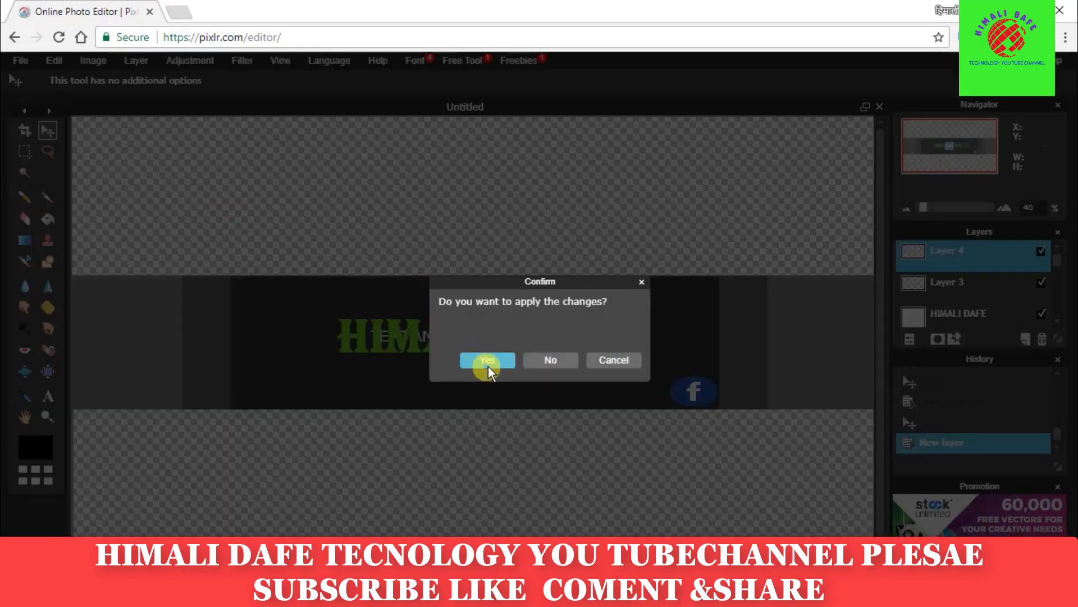
left_click(465, 362)
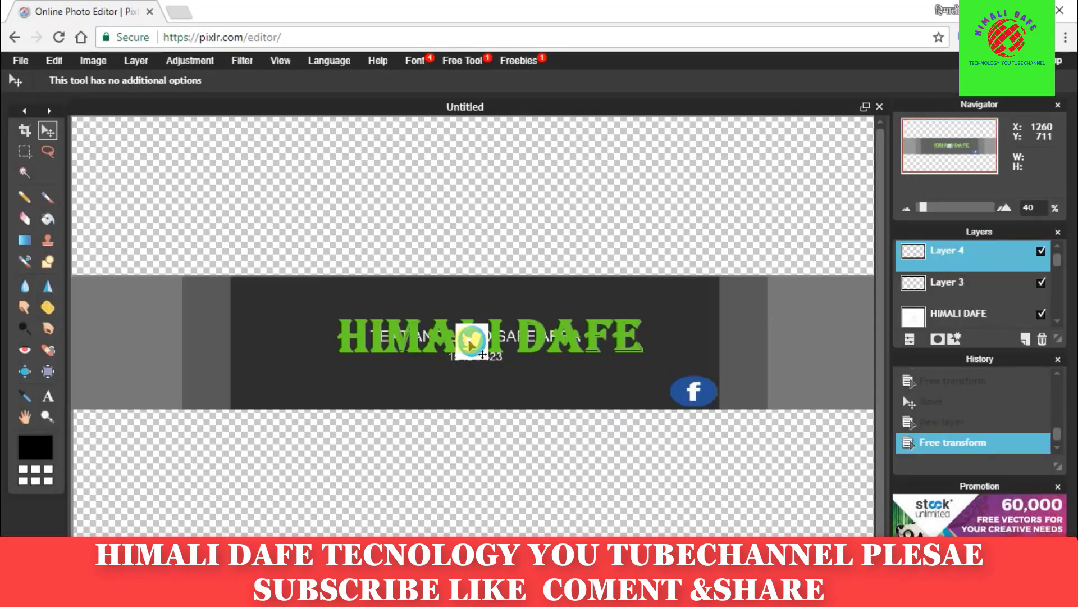
mouse_move(478, 340)
left_mouse_down()
mouse_move(594, 399)
mouse_move(647, 389)
left_mouse_up()
left_click(692, 388)
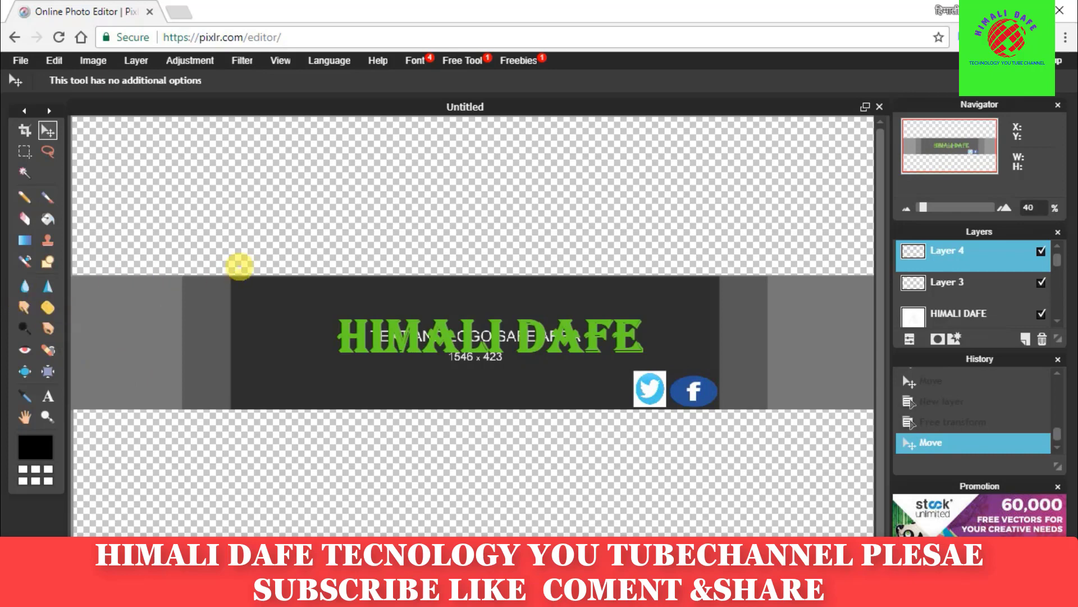
Import the Instagram logo PNG as a new layer, Layer 5
left_click(136, 60)
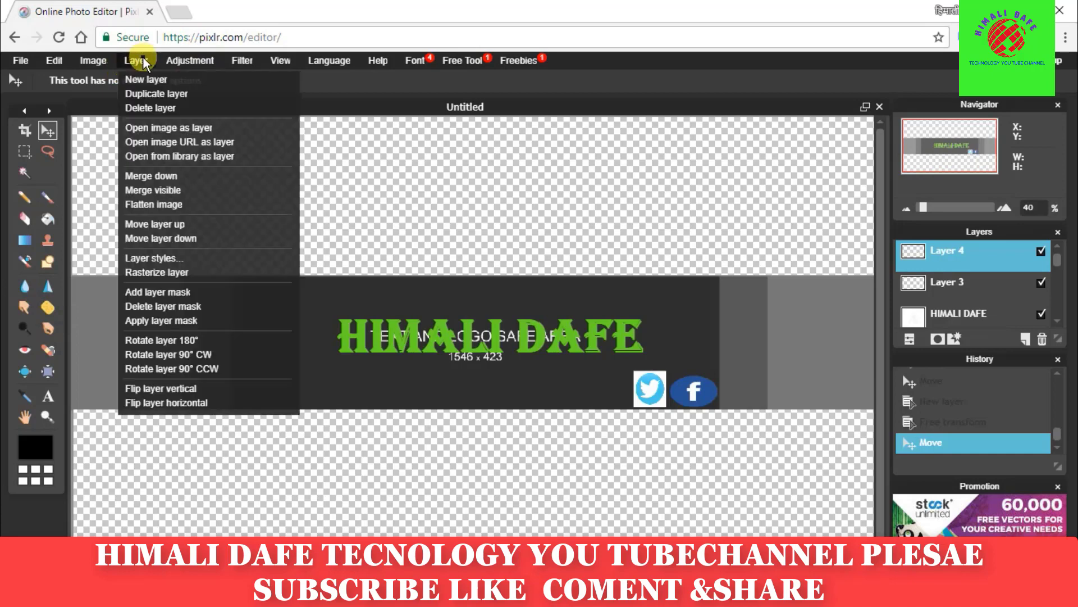
left_click(209, 134)
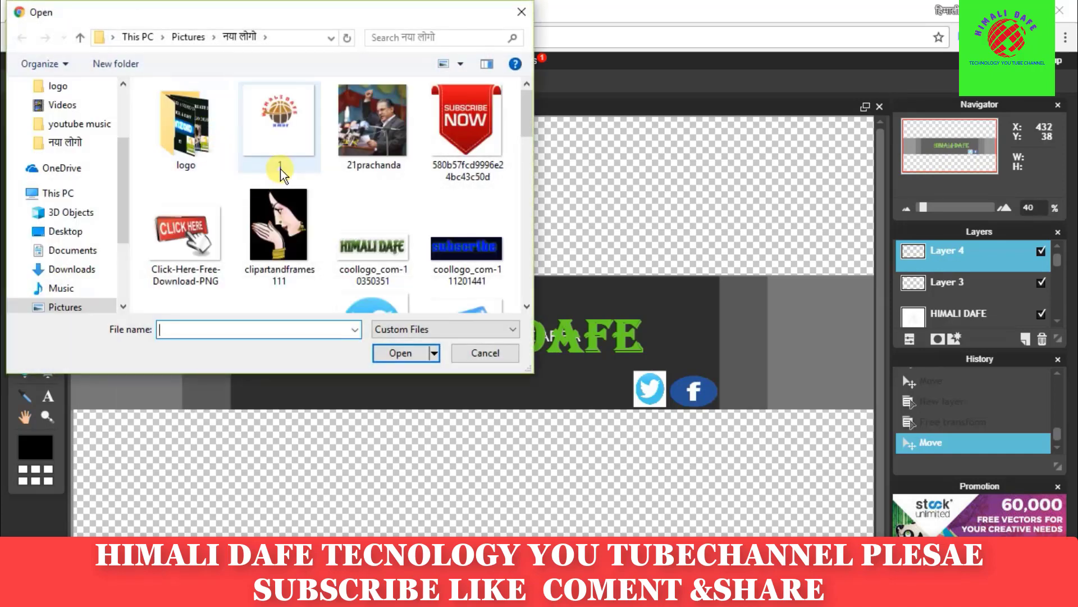
scroll(279, 174, "down", 2)
scroll(279, 179, "down", 3)
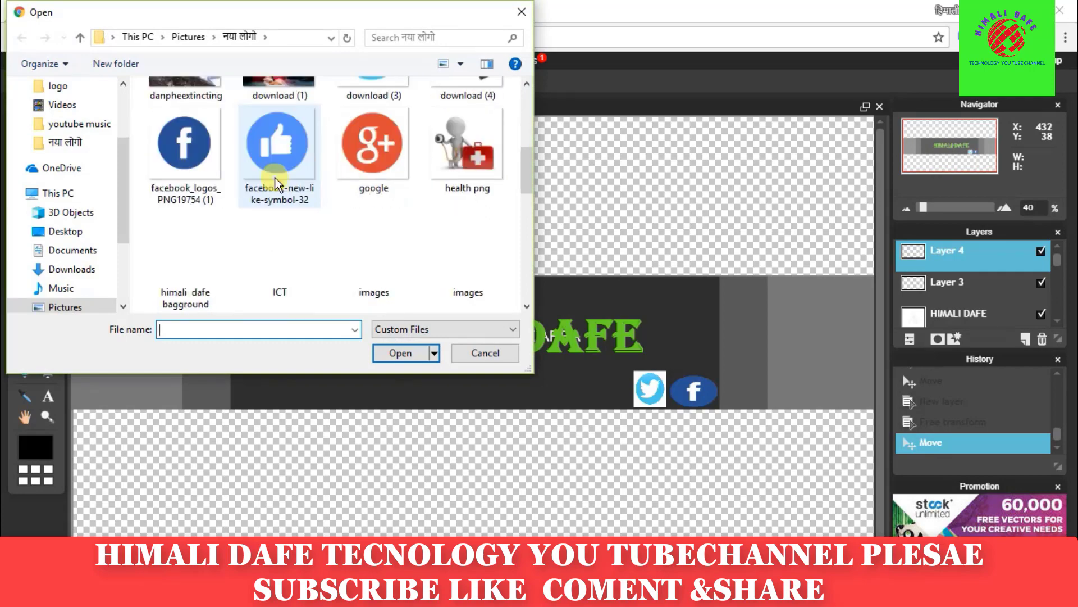
scroll(281, 179, "down", 2)
left_click(281, 178)
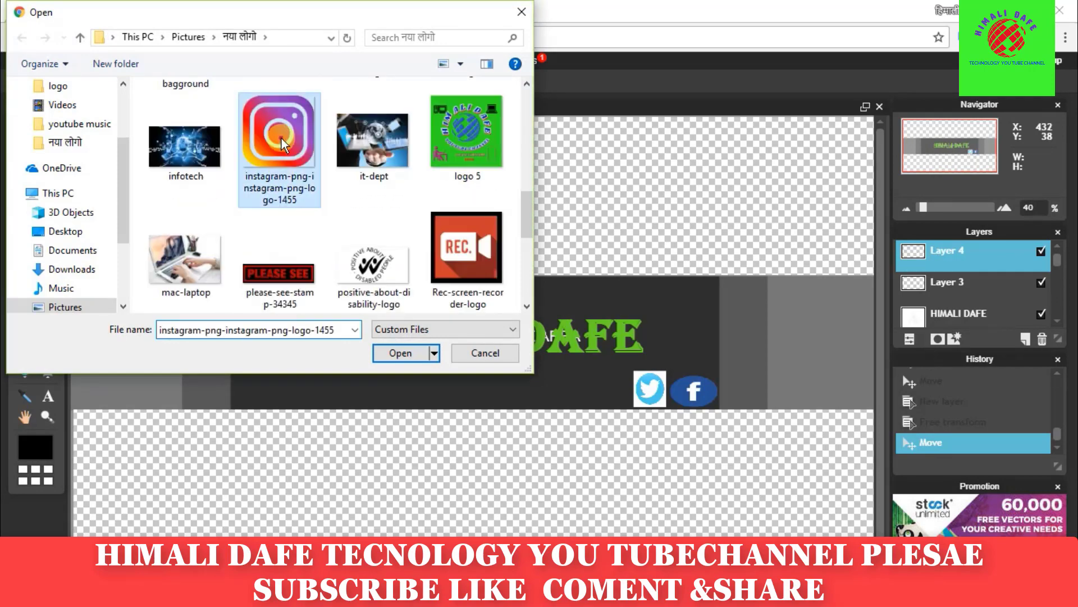
left_click(396, 351)
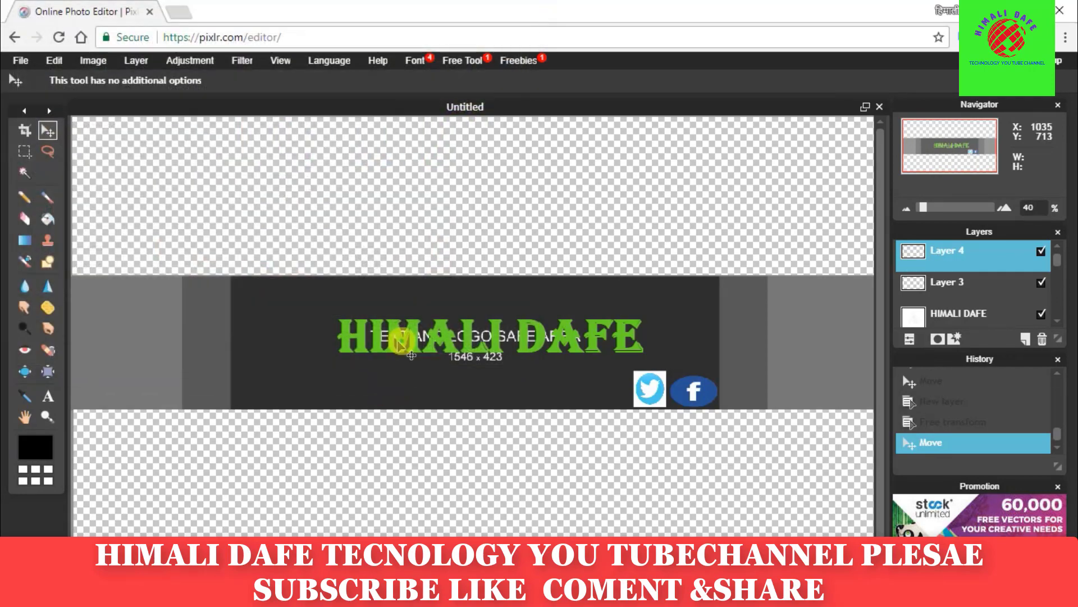
Shrink the Instagram logo to icon size and place it left of the Twitter icon
left_click(54, 60)
left_click(84, 179)
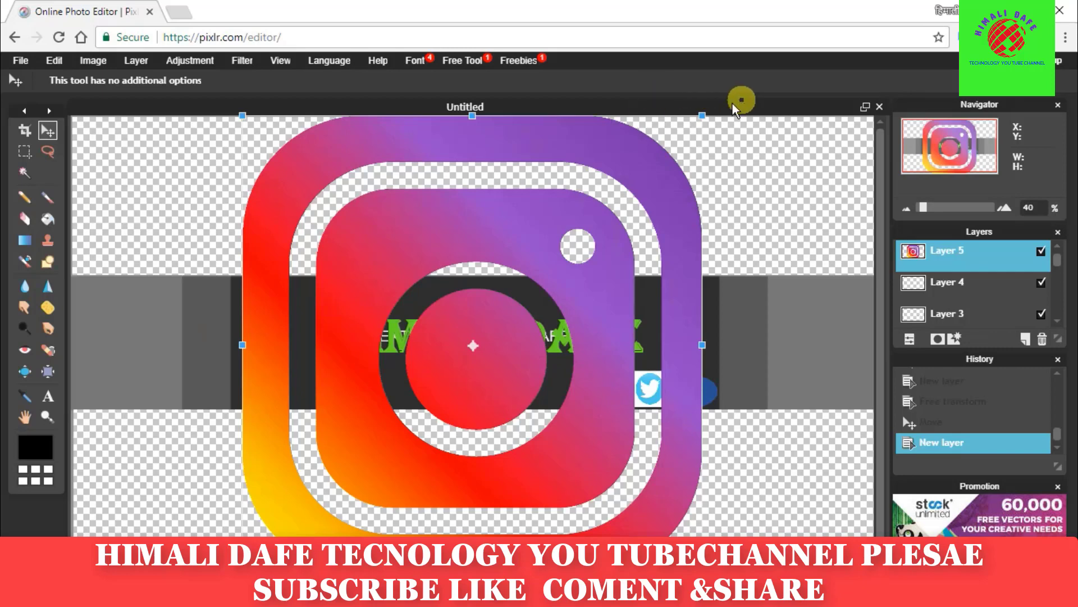
left_click_drag(704, 114, 492, 325)
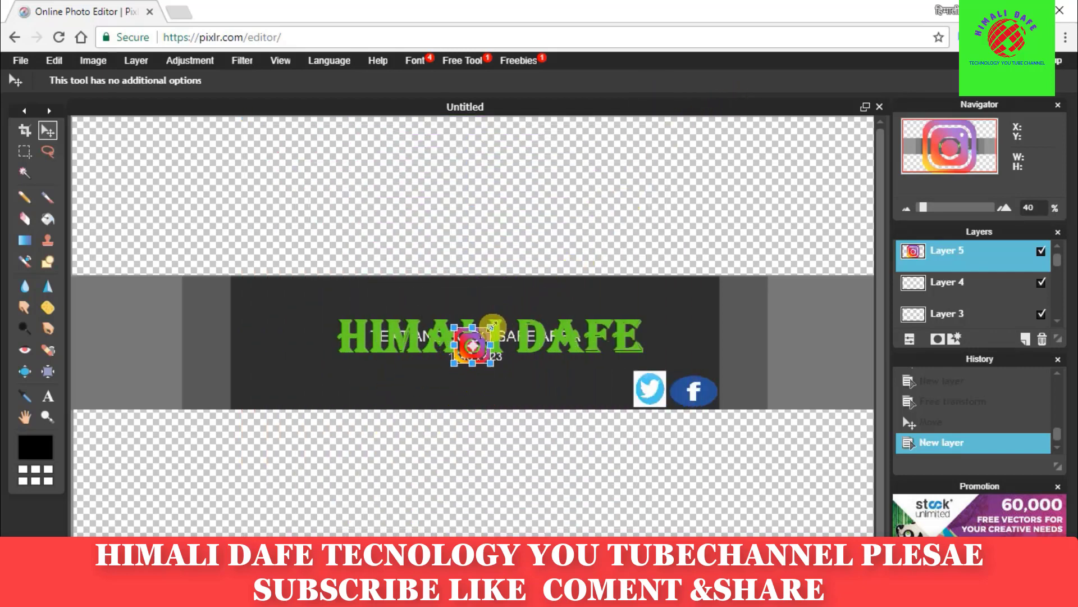
left_click(396, 203)
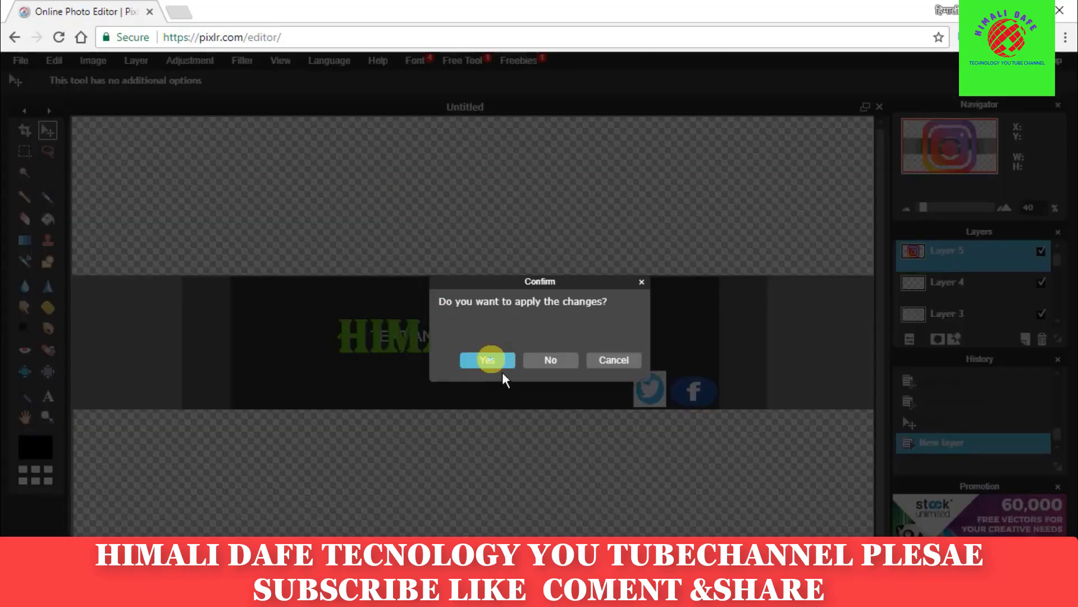
left_click(488, 360)
mouse_move(492, 362)
left_mouse_down()
mouse_move(470, 344)
mouse_move(619, 398)
left_mouse_up()
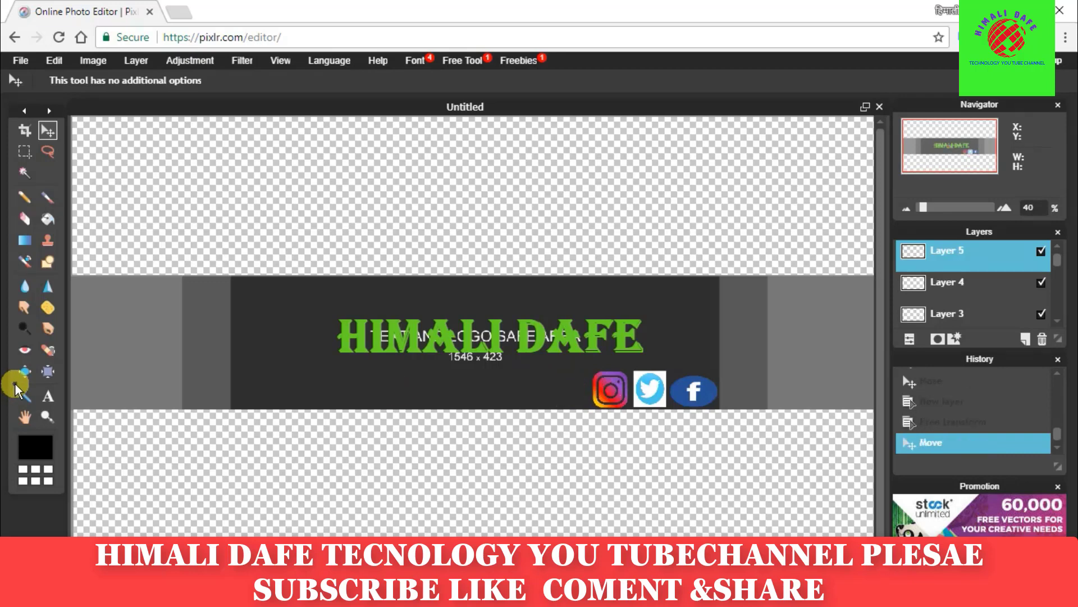
Import the google image as a new layer, Layer 6
left_click(135, 60)
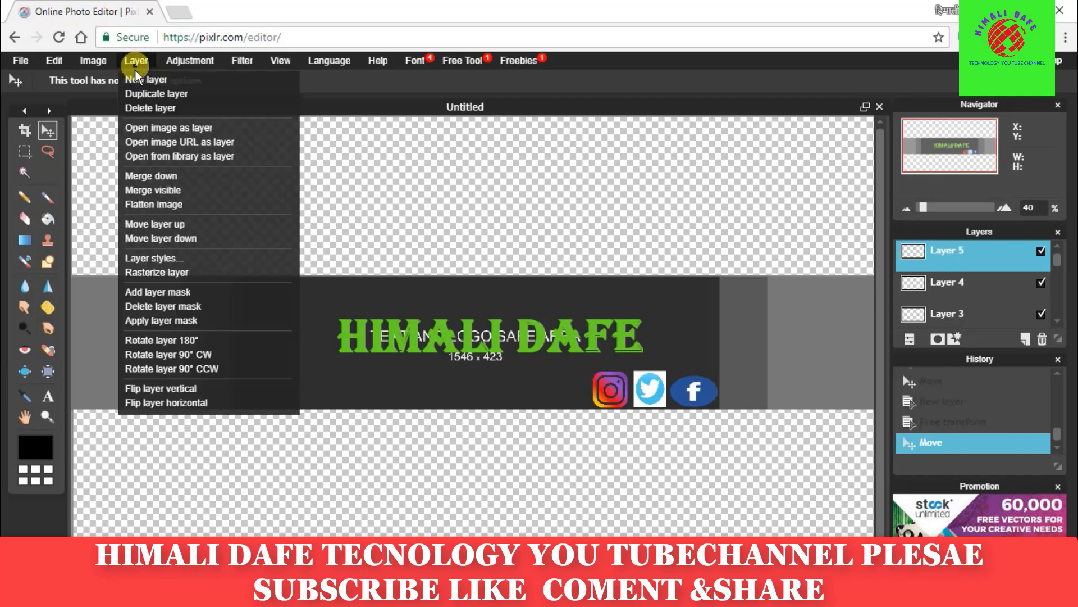
left_click(181, 128)
scroll(326, 183, "down", 3)
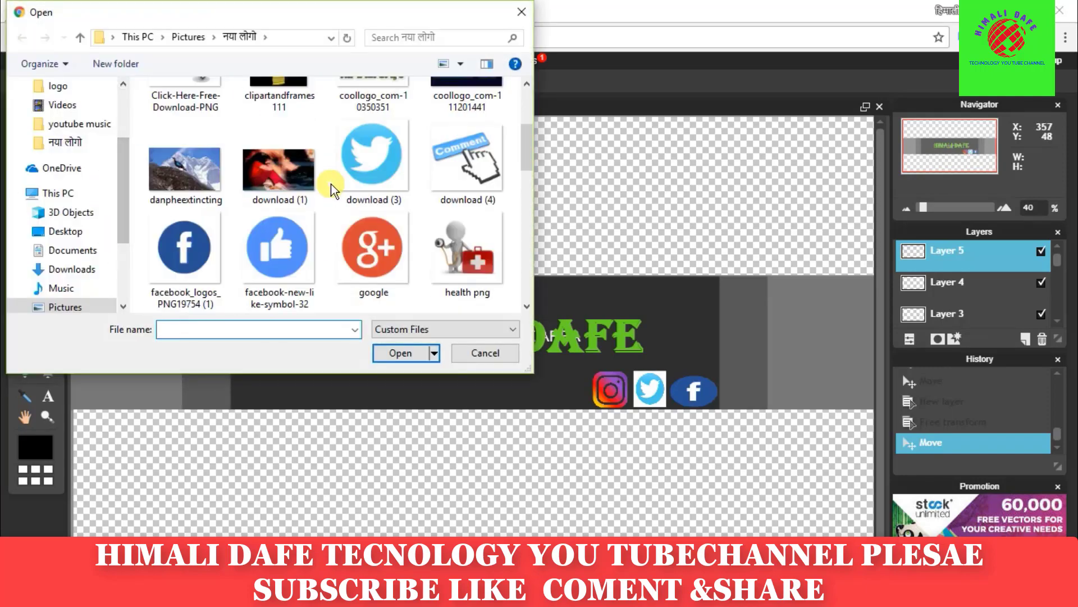
left_click(382, 248)
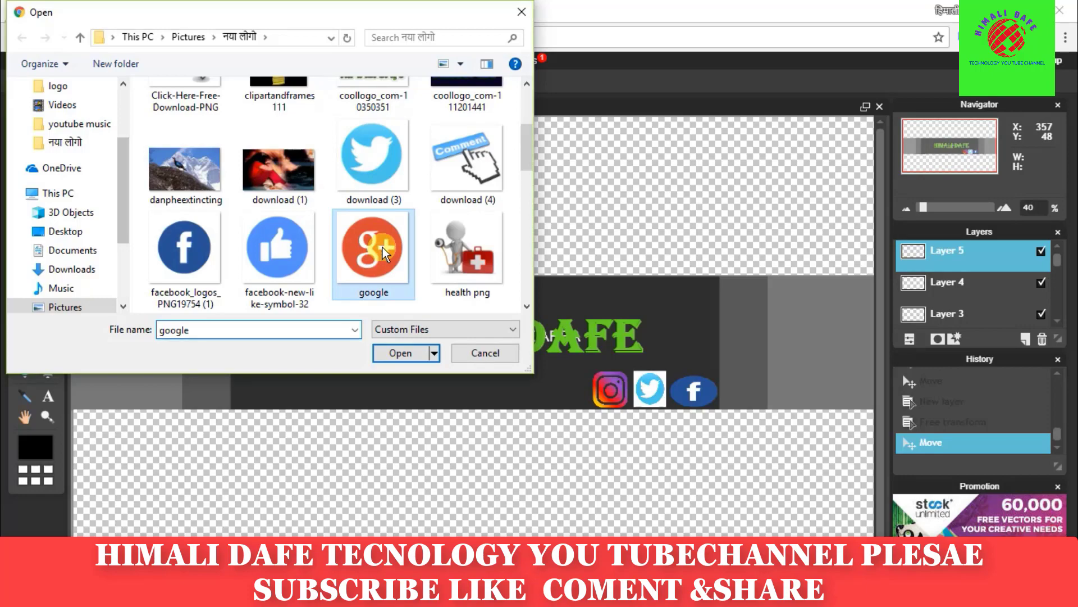
left_click(399, 352)
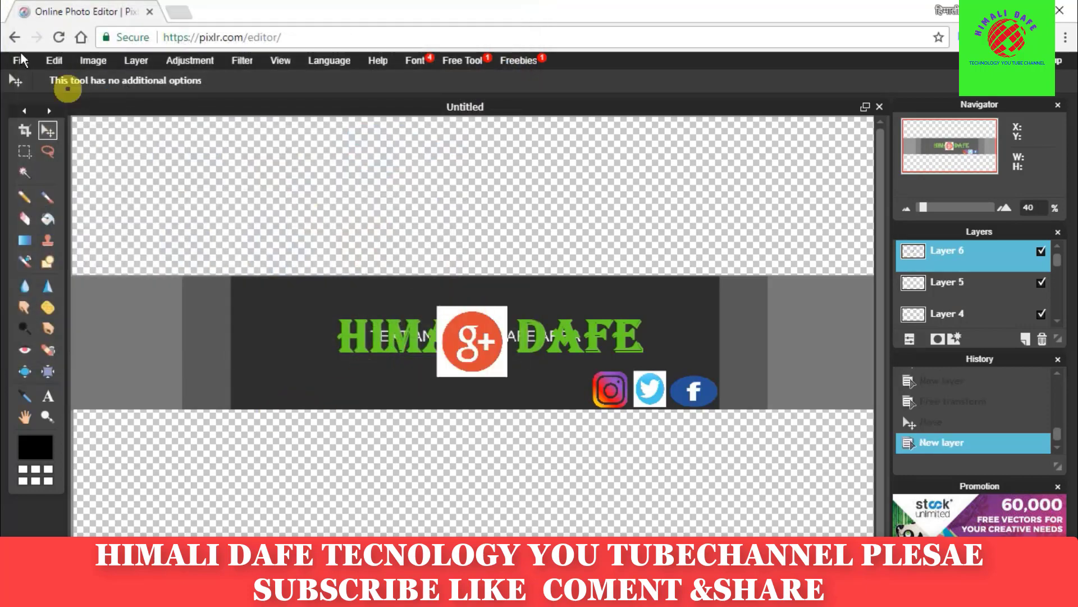
Shrink the Google+ image to icon size and place it left of the Instagram icon
left_click(54, 60)
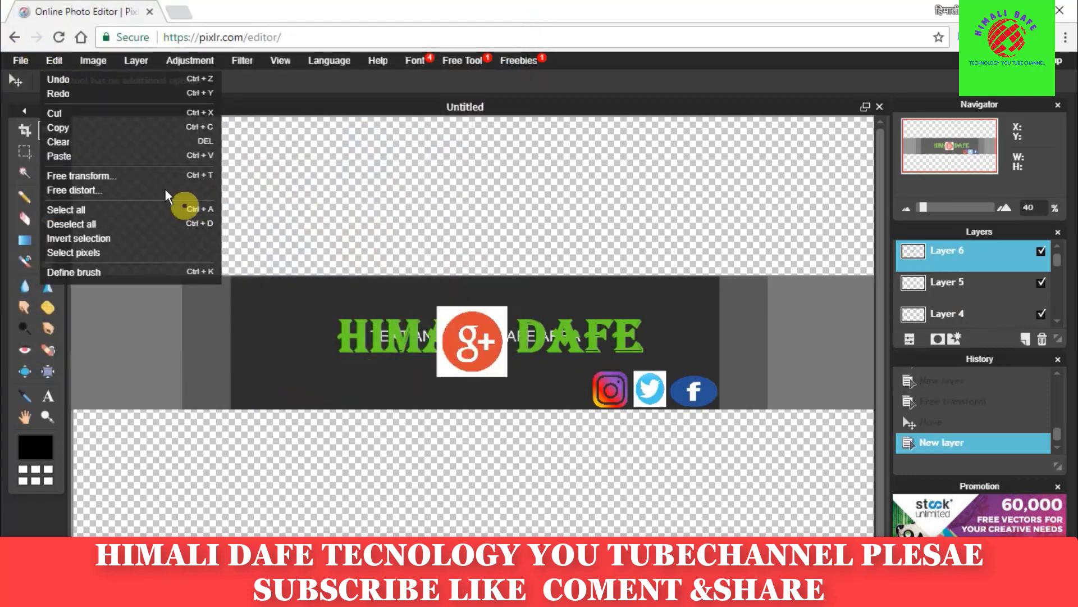
left_click(154, 176)
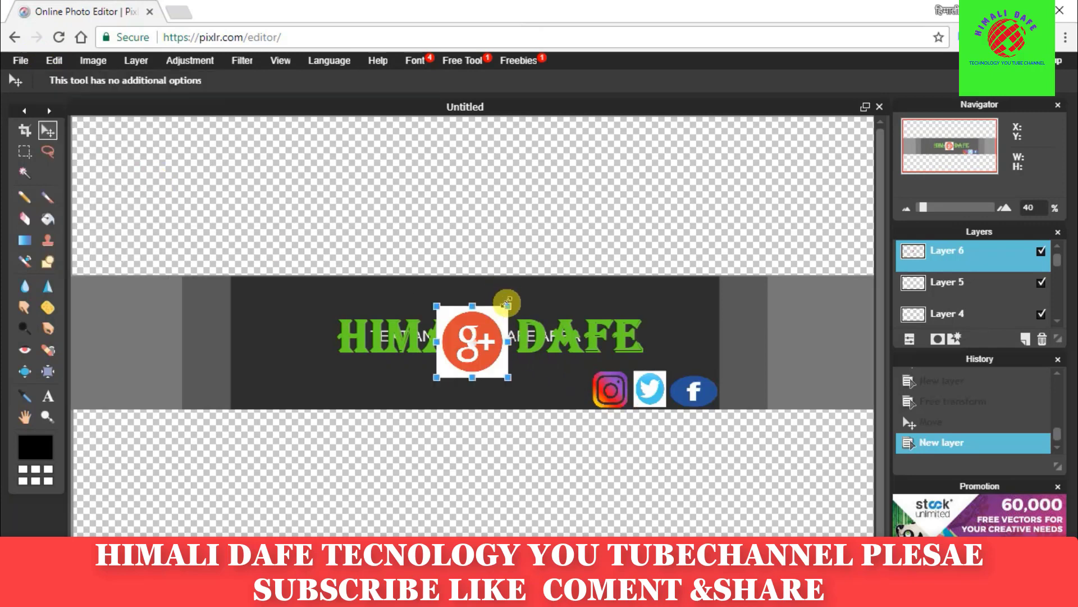
left_click_drag(511, 304, 490, 327)
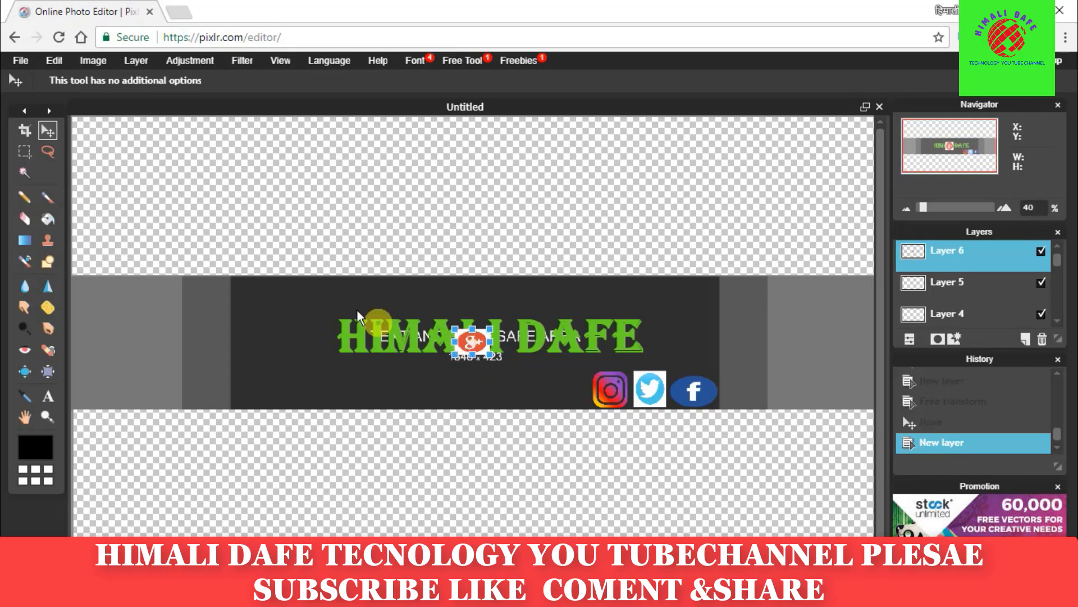
left_click(342, 170)
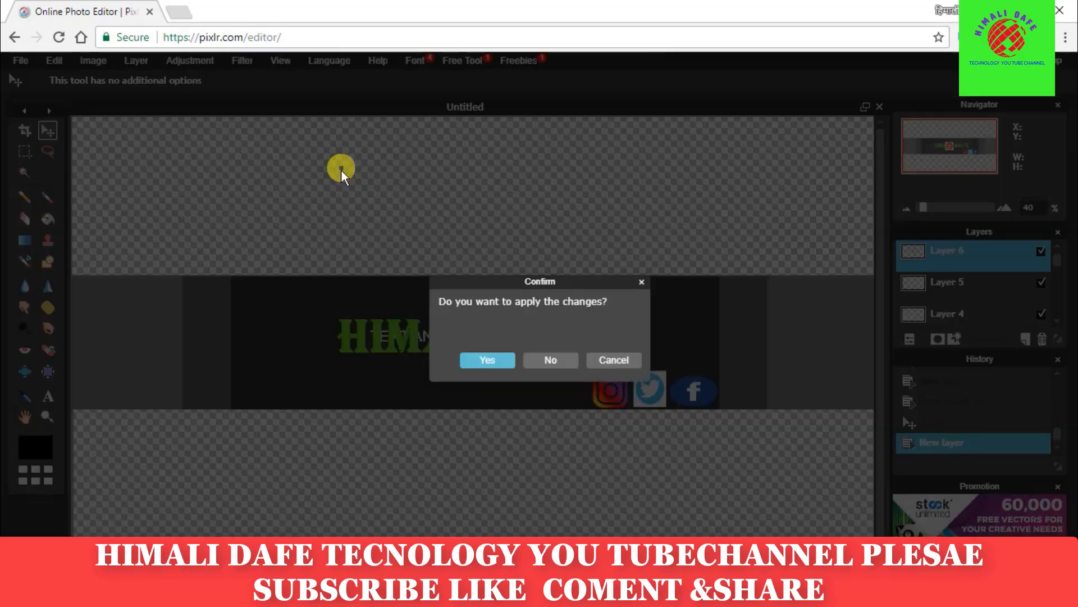
left_click(489, 358)
left_click_drag(468, 337, 566, 386)
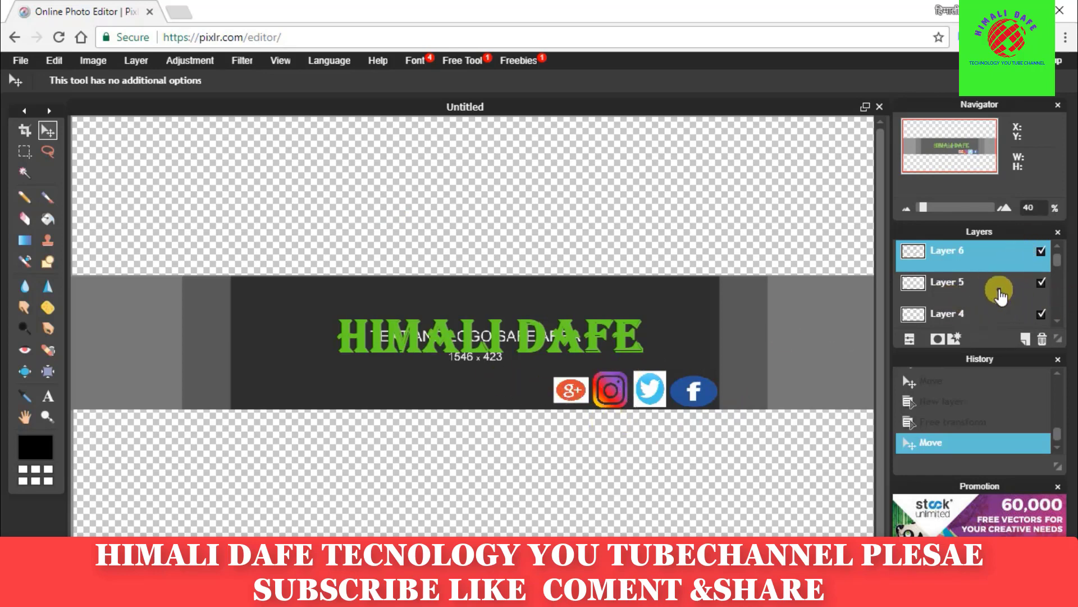
scroll(988, 292, "down", 1)
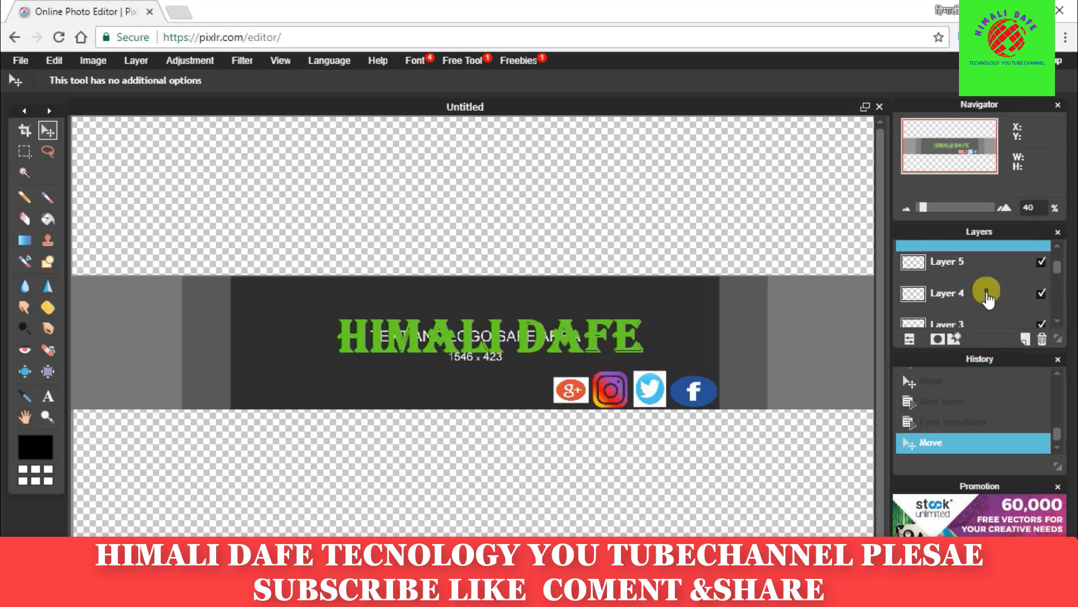
scroll(987, 293, "down", 1)
scroll(990, 297, "down", 1)
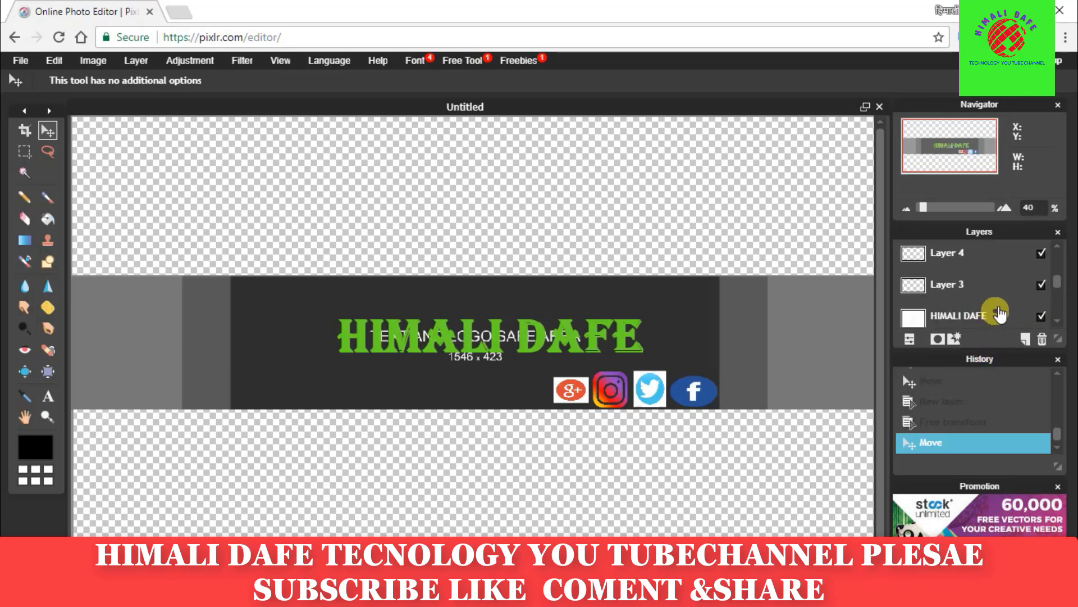
scroll(1000, 314, "down", 1)
scroll(1003, 311, "down", 1)
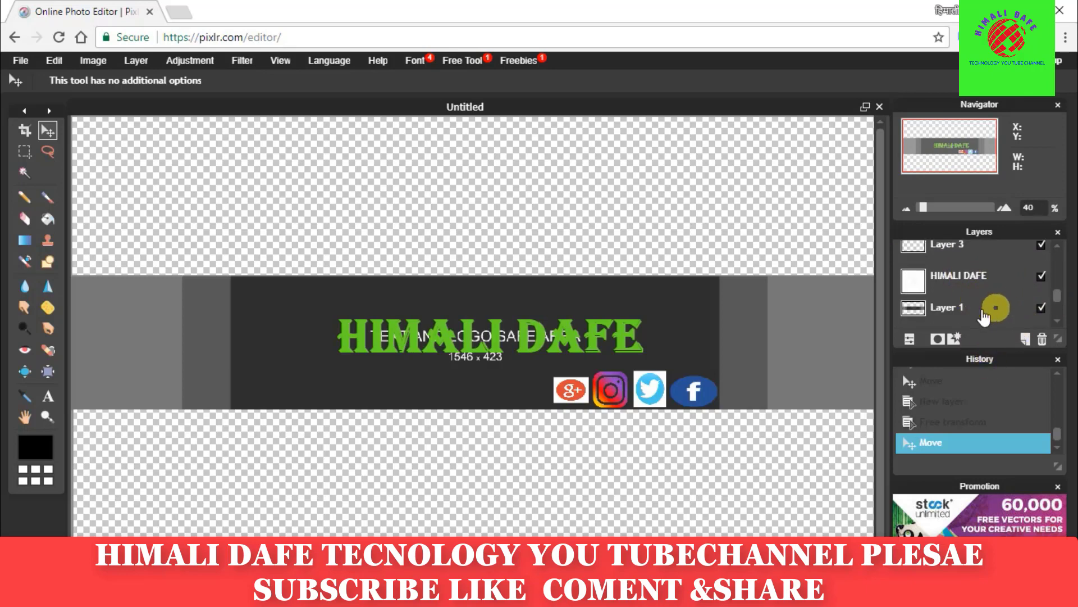
scroll(990, 304, "up", 1)
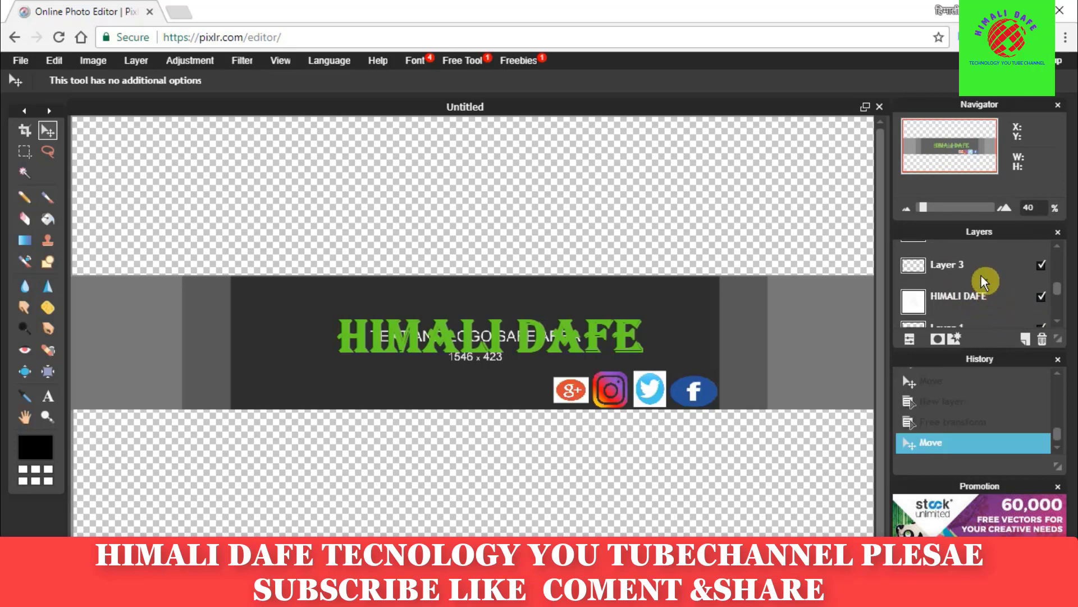
scroll(983, 280, "up", 1)
scroll(994, 292, "up", 1)
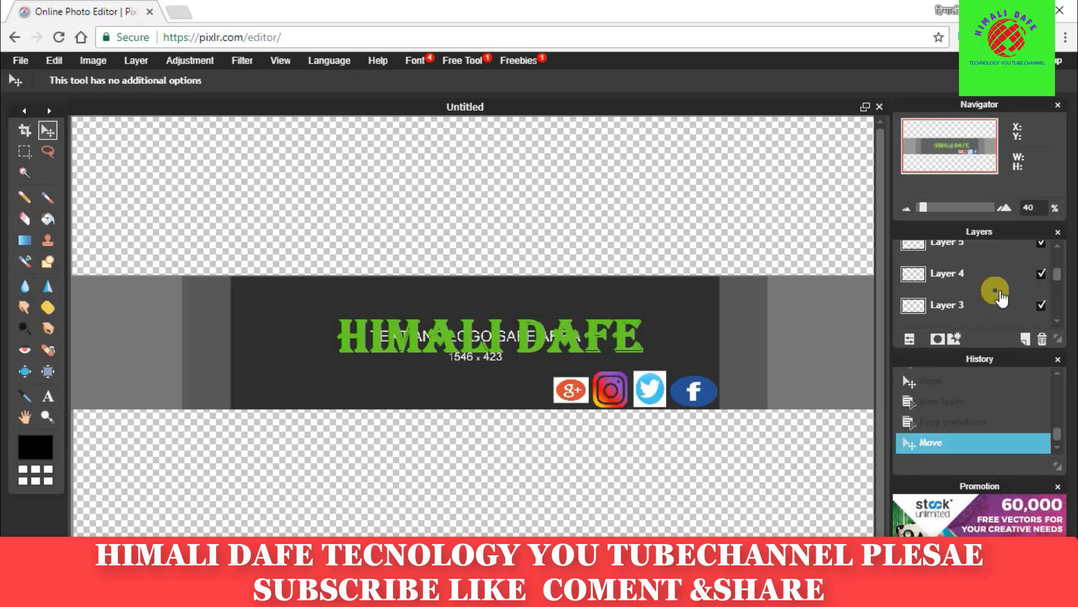
scroll(986, 300, "up", 1)
scroll(987, 300, "up", 1)
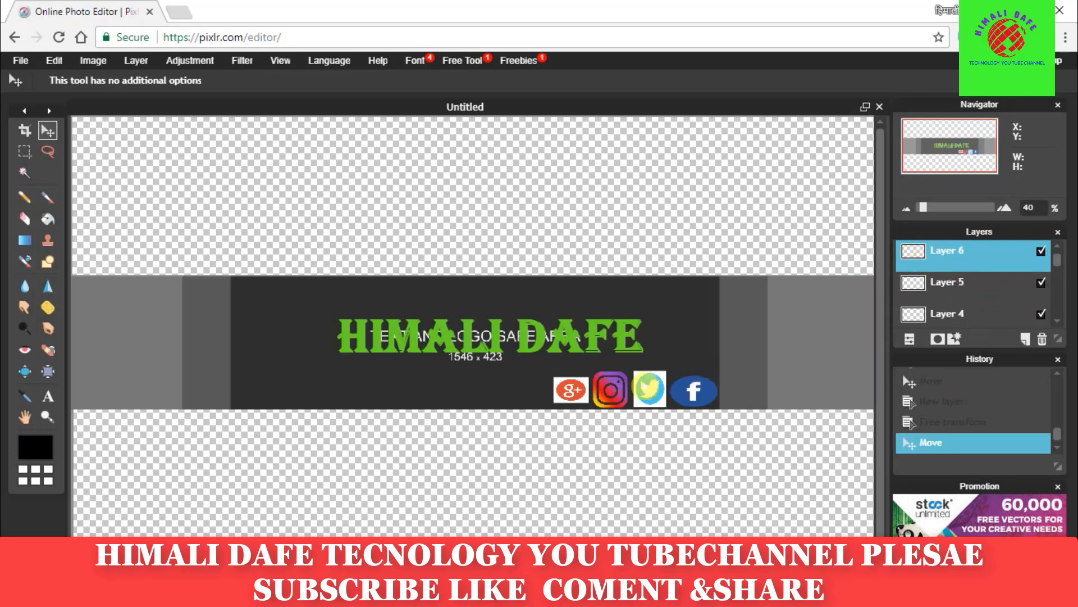
Nudge the Google+ icon into position and shift the Instagram icon slightly up and left
mouse_move(574, 393)
left_mouse_down()
mouse_move(503, 386)
mouse_move(534, 387)
left_mouse_up()
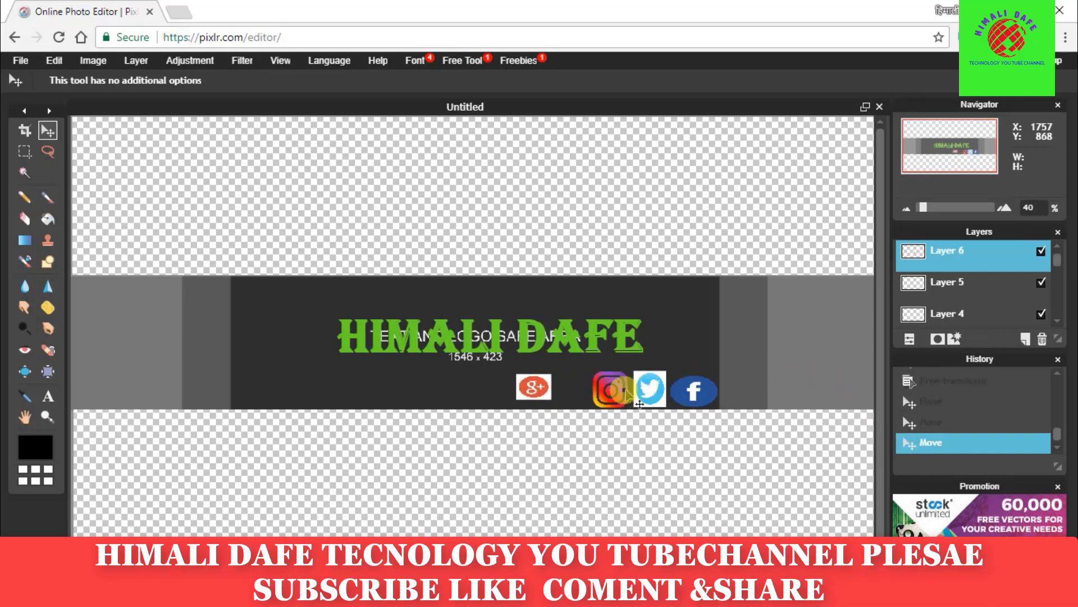
left_click_drag(629, 396, 692, 391)
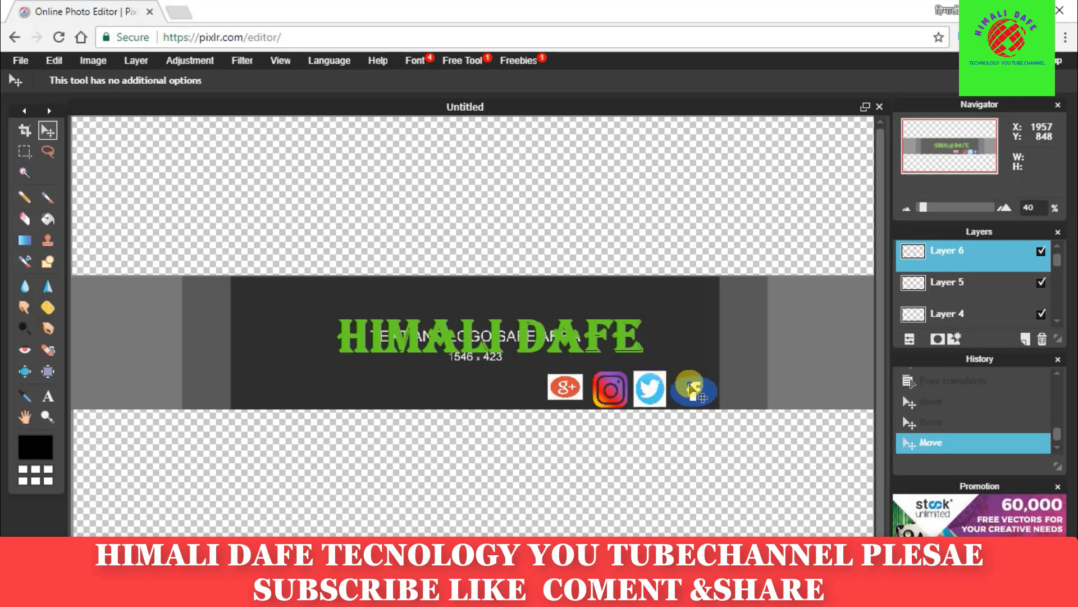
left_click_drag(692, 390, 664, 385)
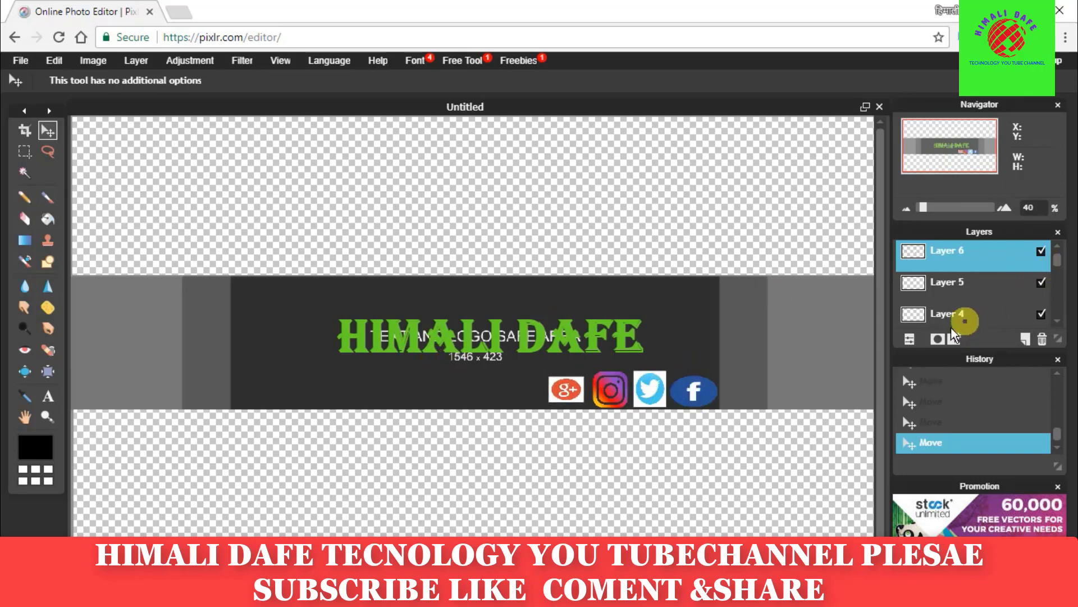
left_click(945, 289)
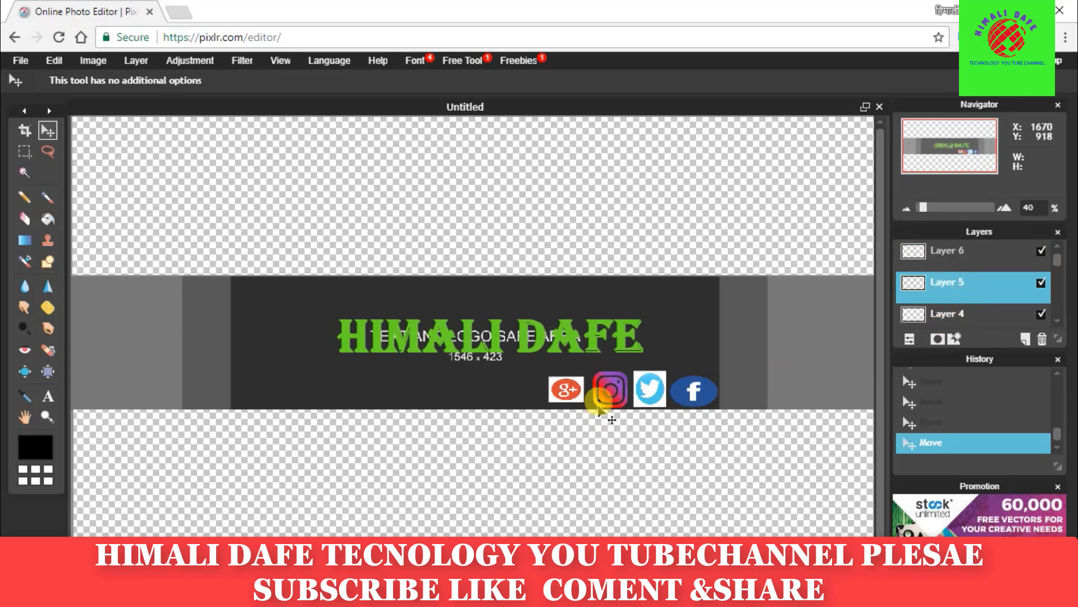
left_click(609, 392)
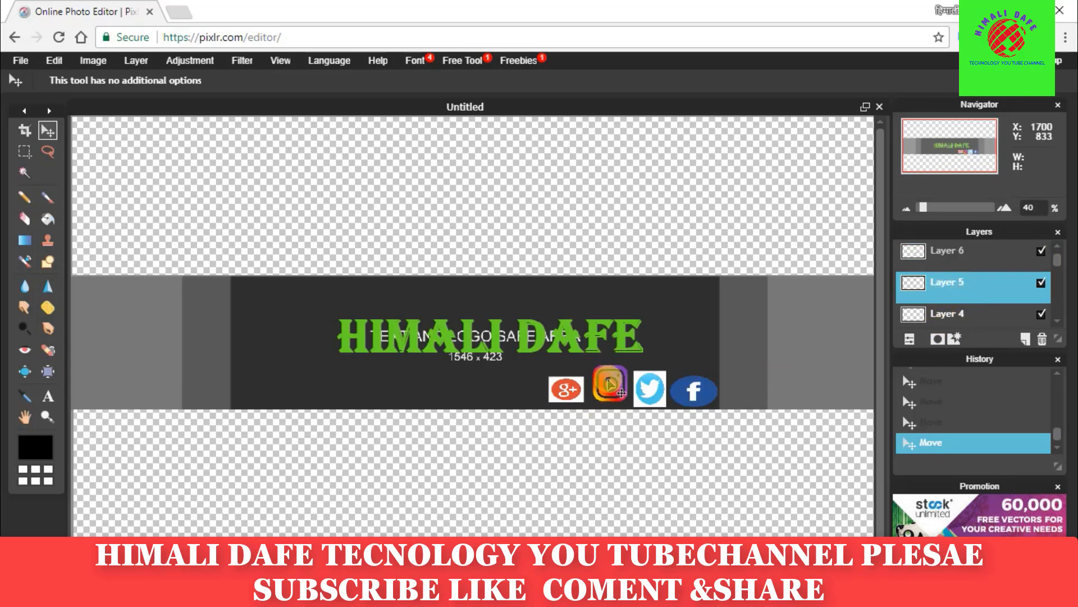
left_click_drag(609, 391, 607, 387)
Raise the Twitter icon slightly and nudge the Facebook icon up and left to even the row
left_click(949, 385)
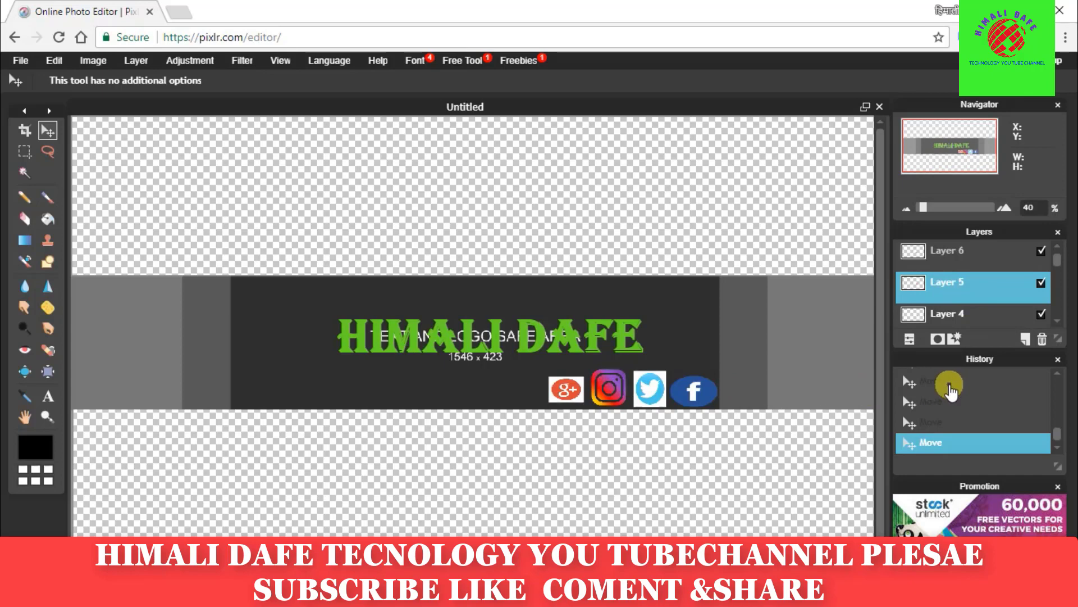
left_click(955, 322)
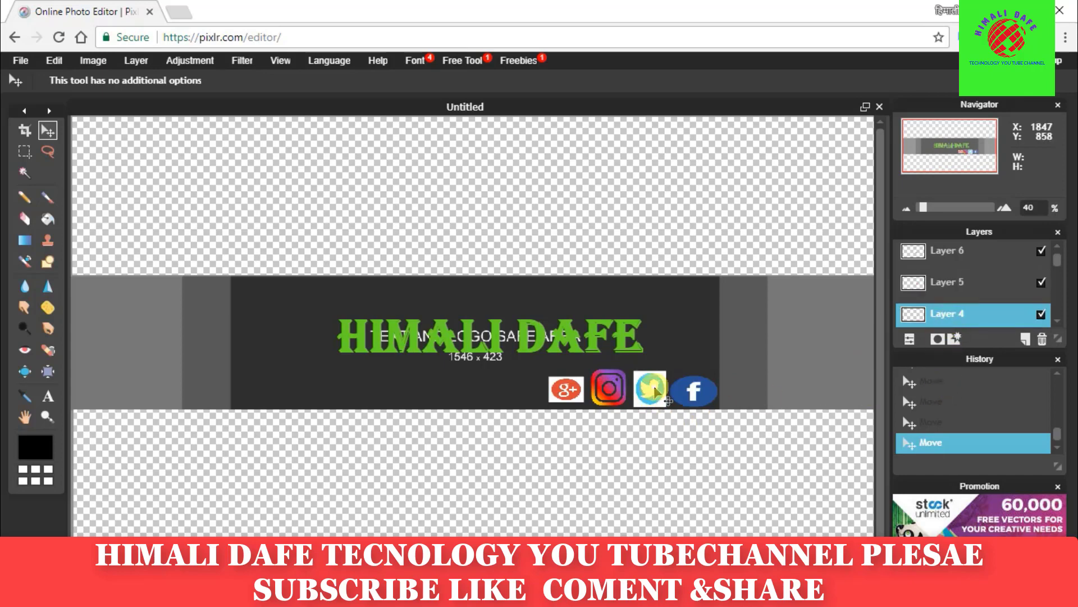
left_click_drag(654, 385, 652, 369)
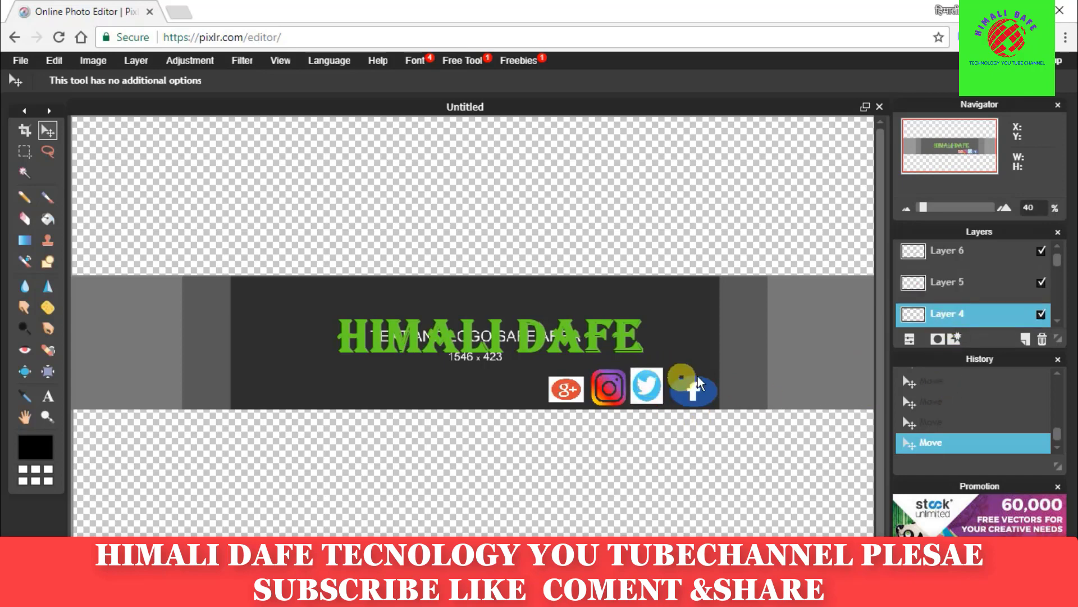
scroll(976, 308, "down", 1)
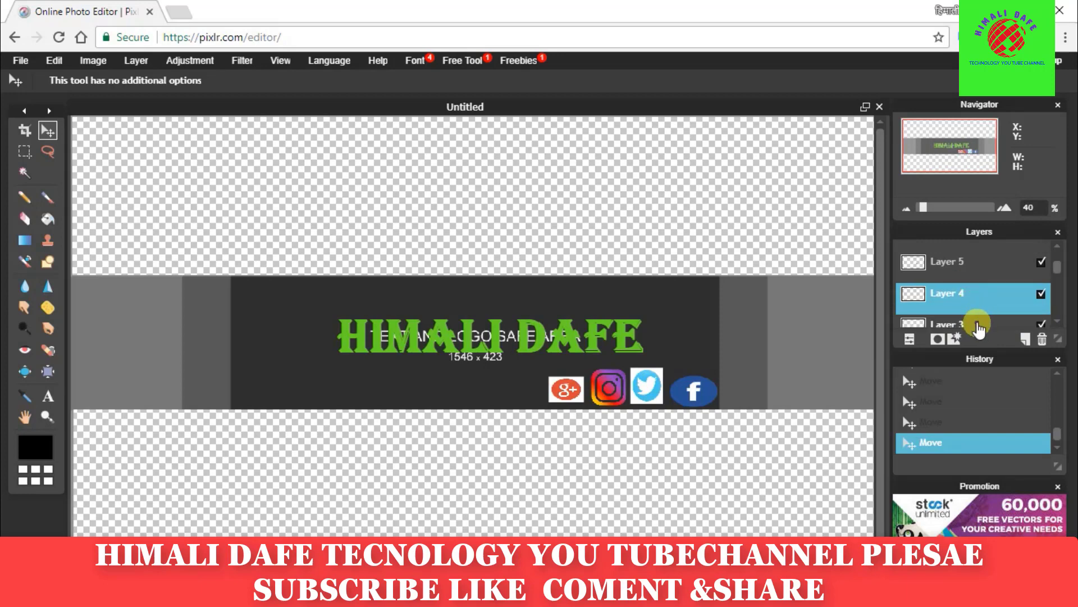
scroll(980, 301, "down", 1)
left_click(963, 305)
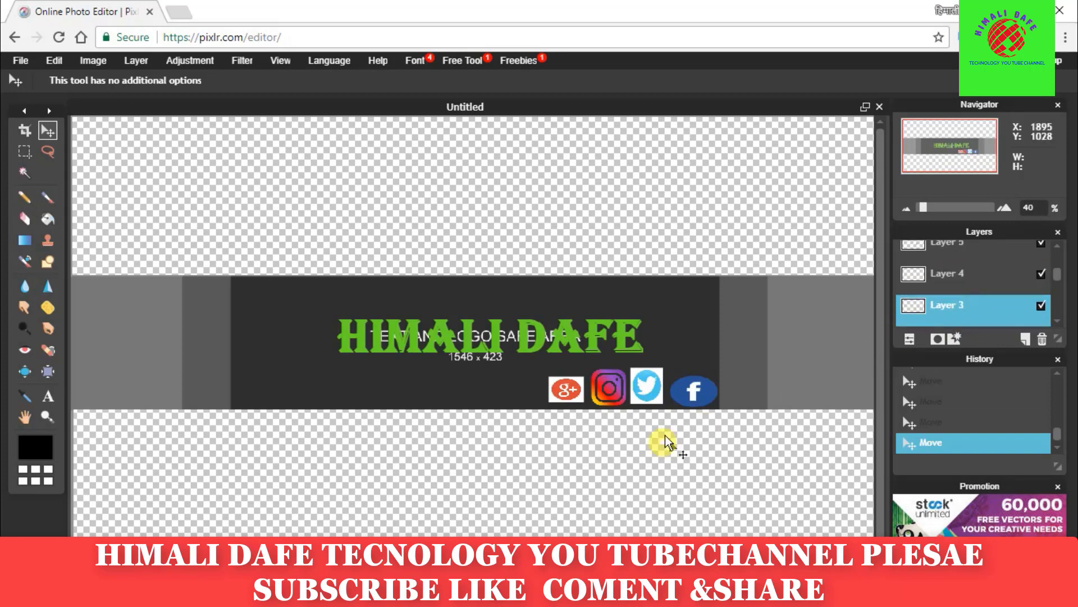
left_click_drag(691, 388, 687, 382)
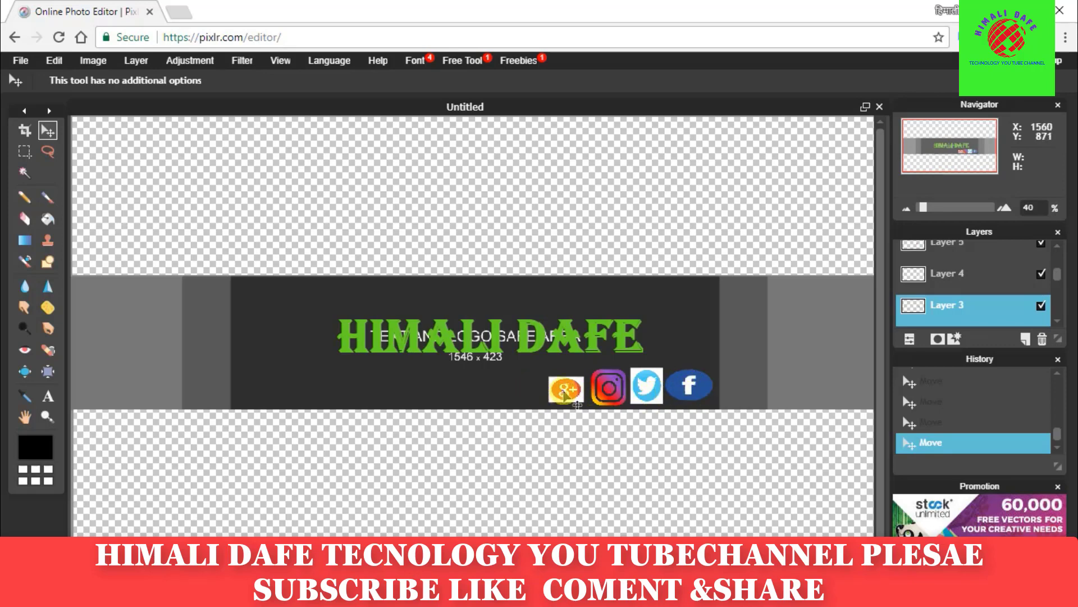
left_click(523, 396)
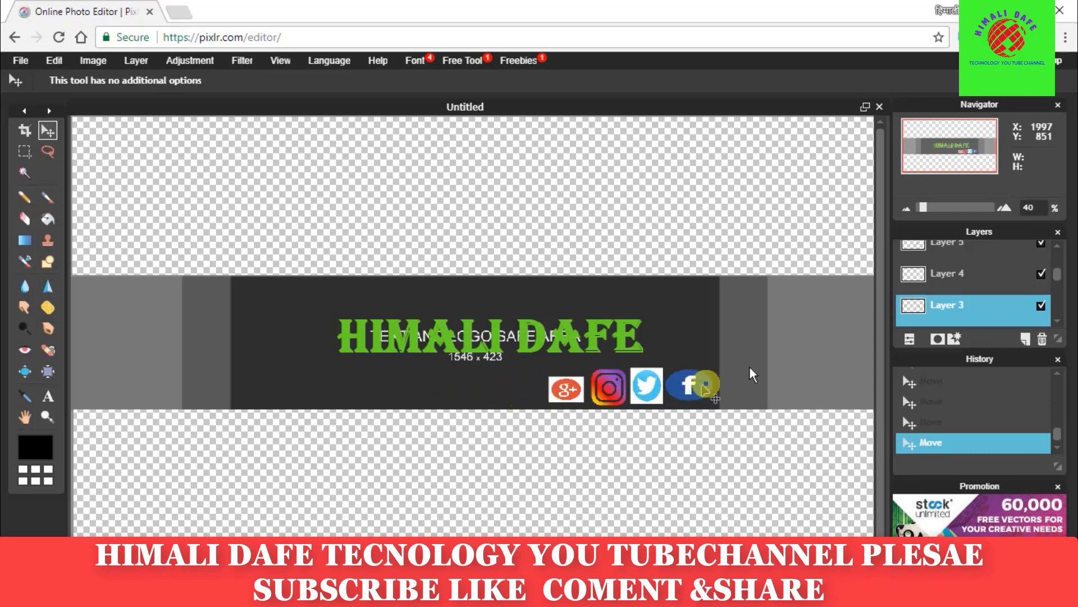
left_click_drag(953, 324, 927, 233)
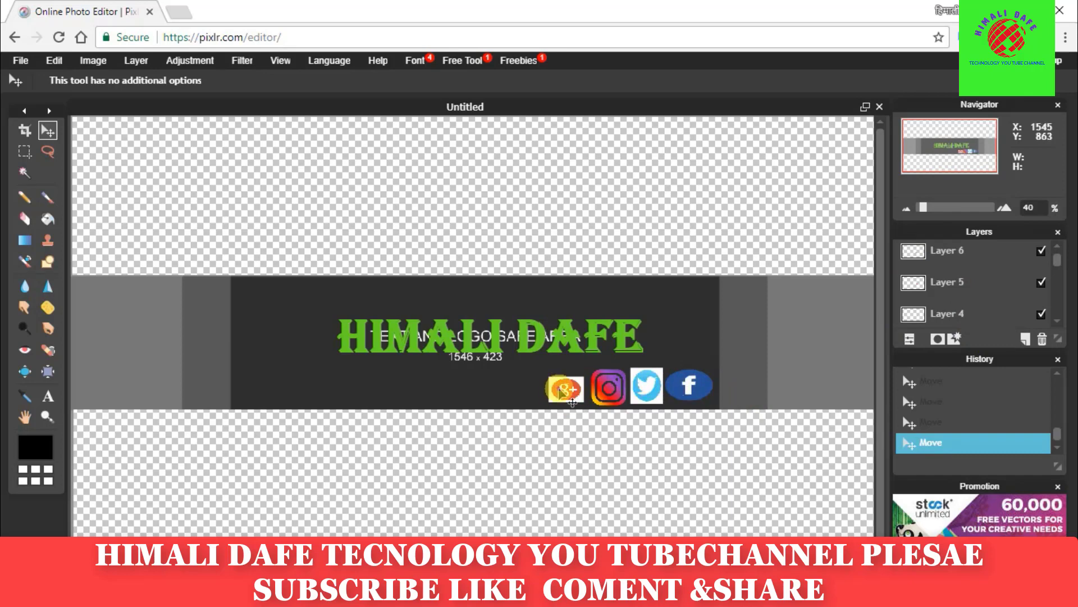
left_click(937, 254)
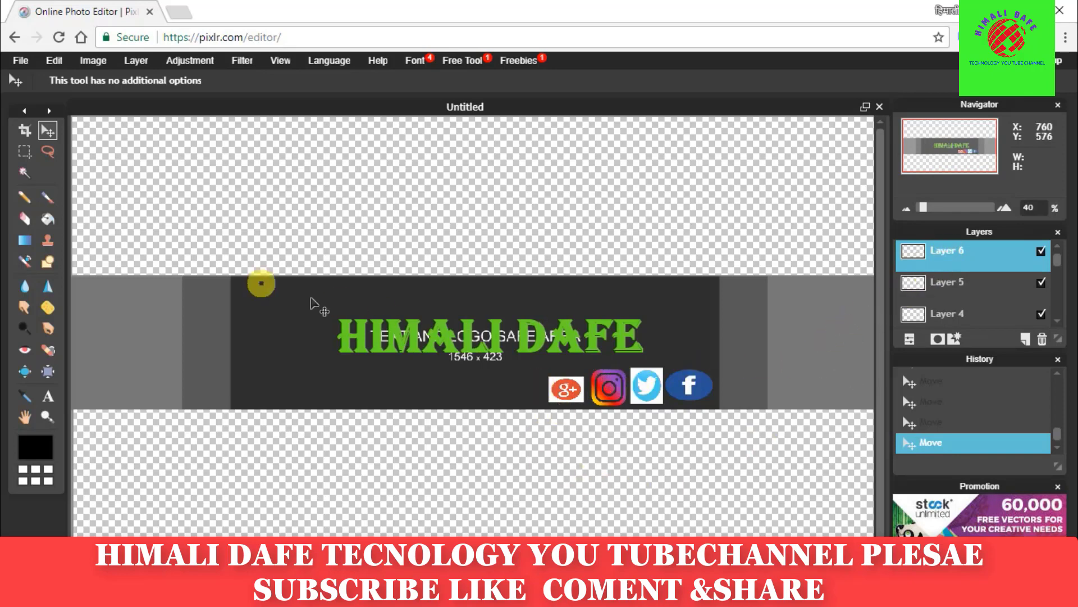
Stretch the Google+ icon slightly taller with Free transform and apply the change
left_click(54, 60)
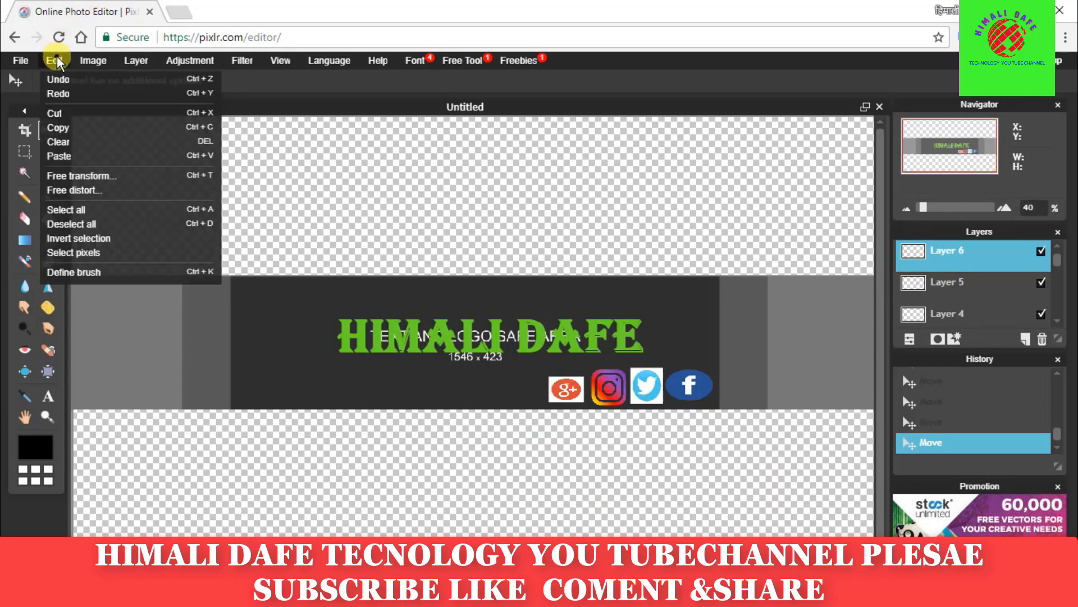
left_click(92, 177)
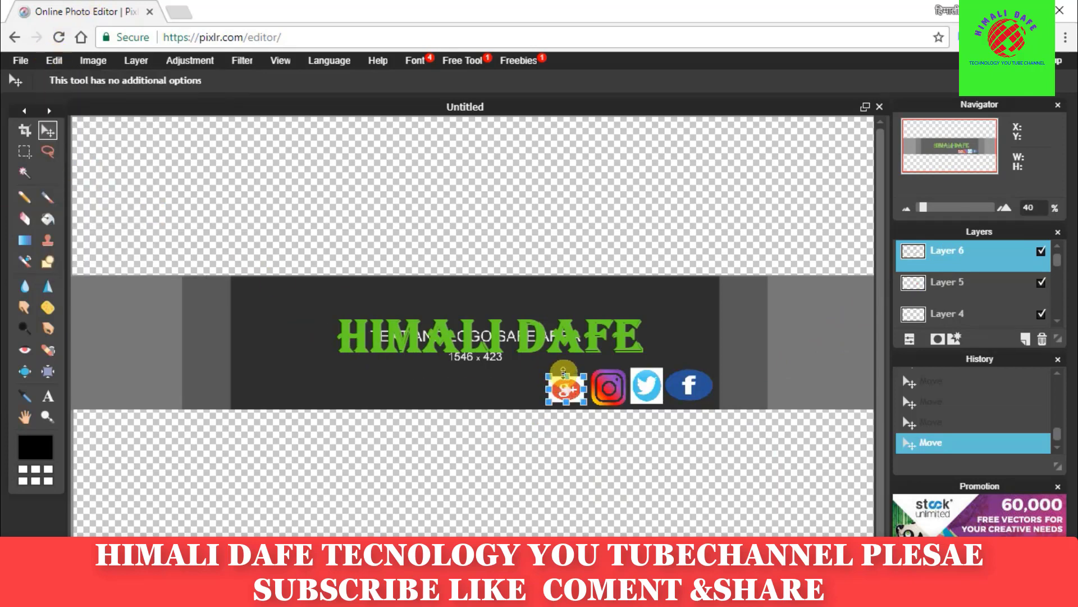
left_click_drag(566, 375, 567, 373)
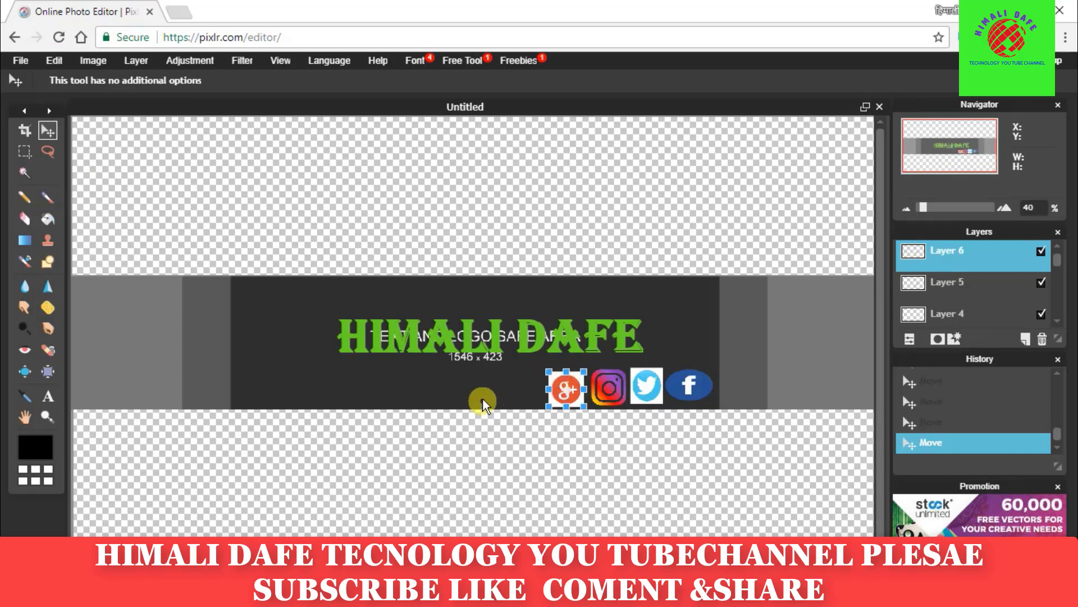
left_click(305, 219)
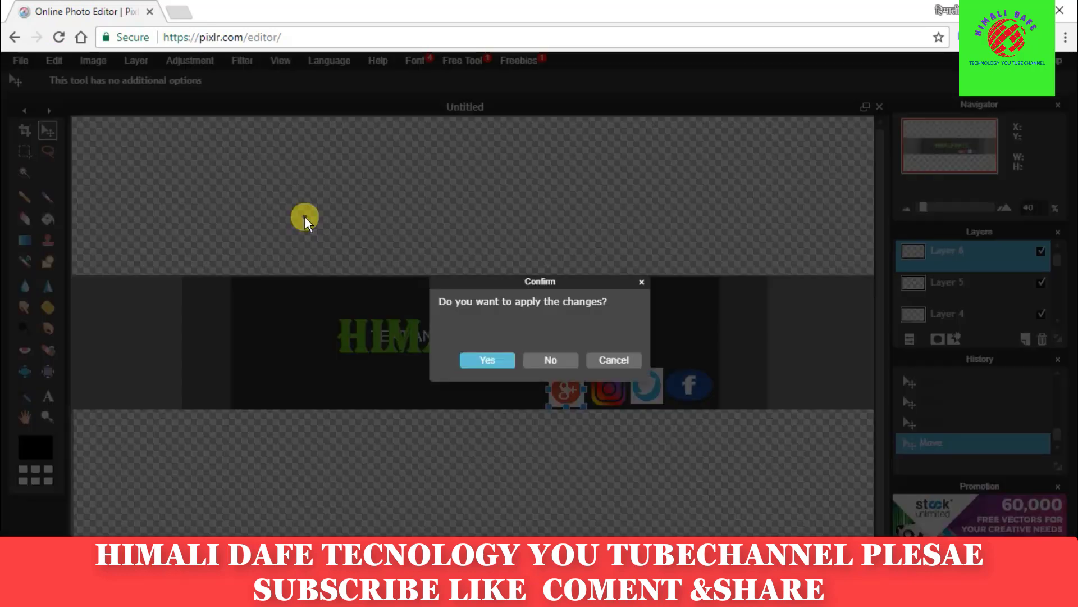
left_click(487, 360)
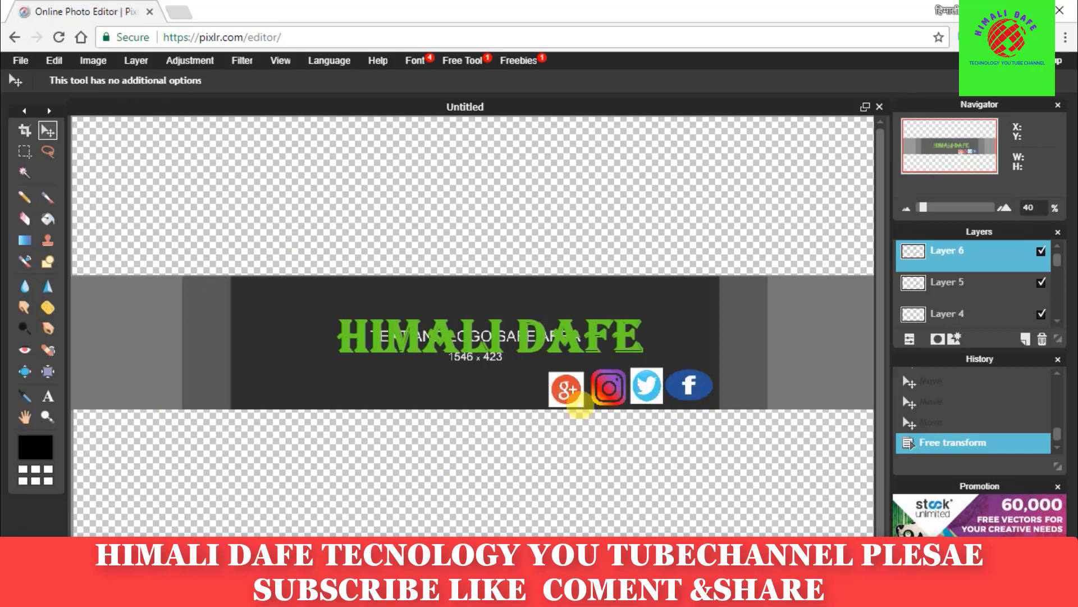
Import the ICT globe-and-laptops image as new Layer 7 over the HIMALI DAFE title
left_click(135, 59)
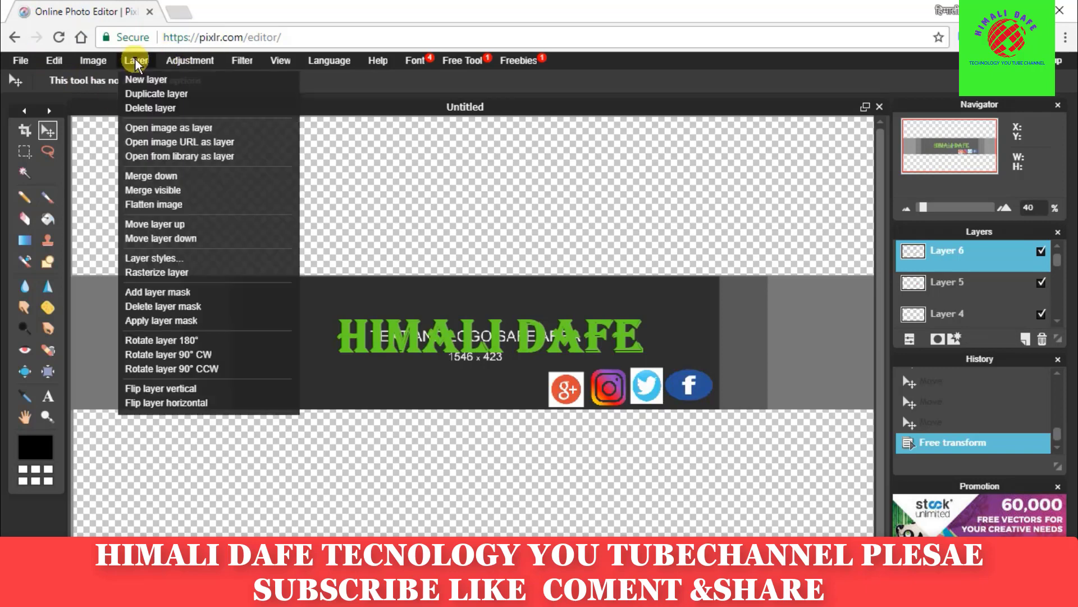
left_click(177, 130)
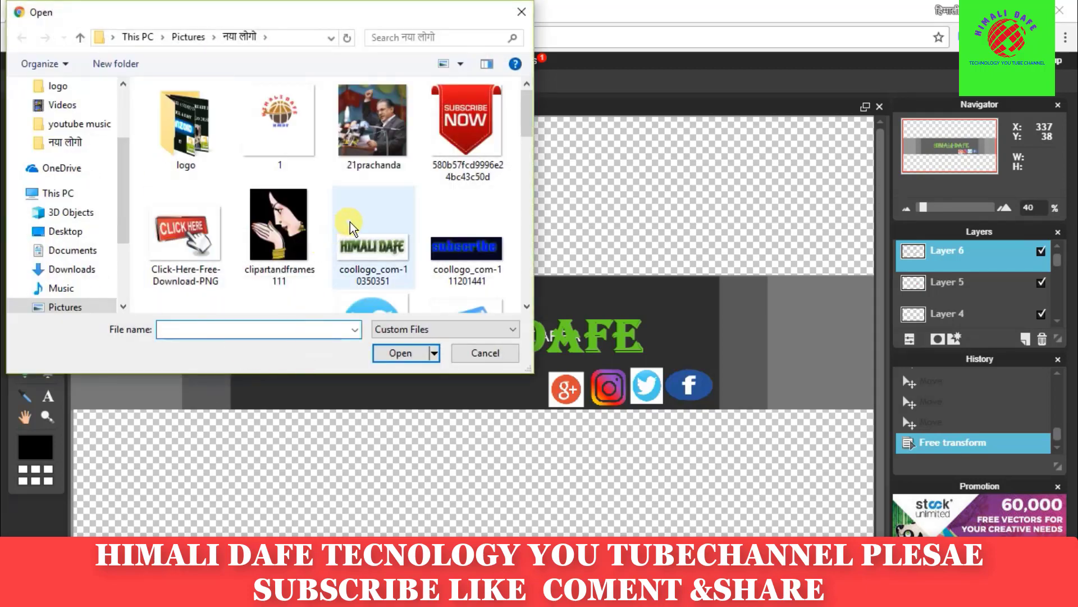
scroll(349, 222, "down", 1)
scroll(349, 222, "down", 1)
scroll(350, 223, "down", 1)
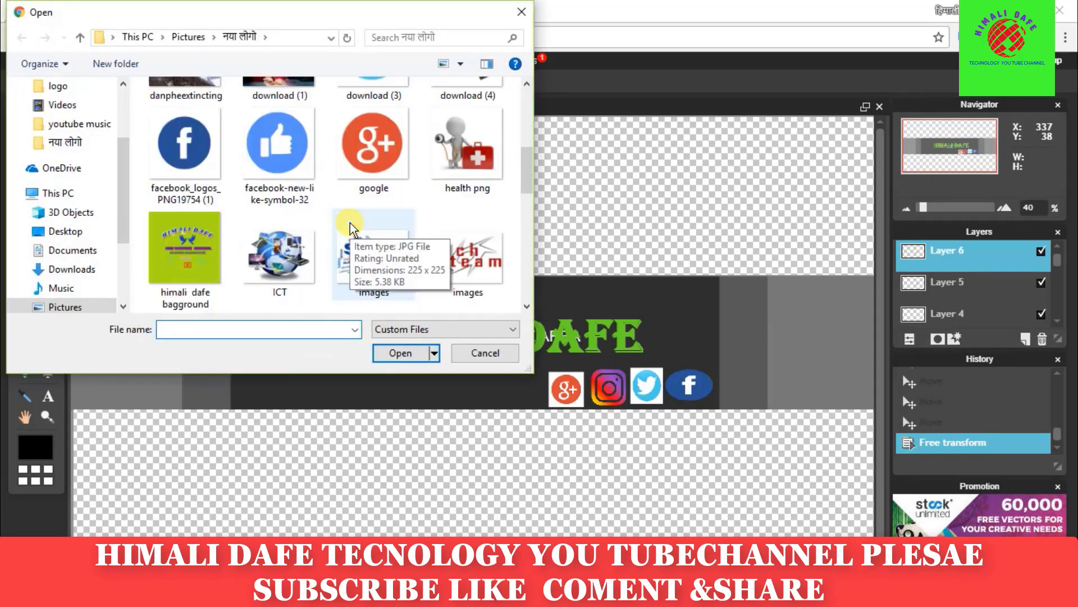
scroll(349, 223, "down", 1)
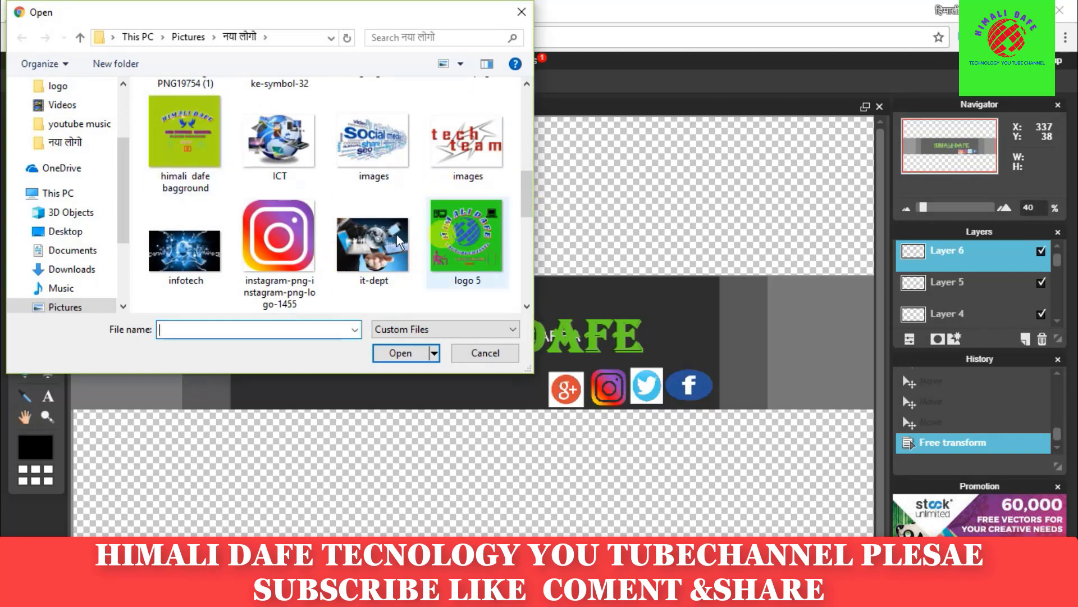
left_click(283, 137)
left_click(400, 352)
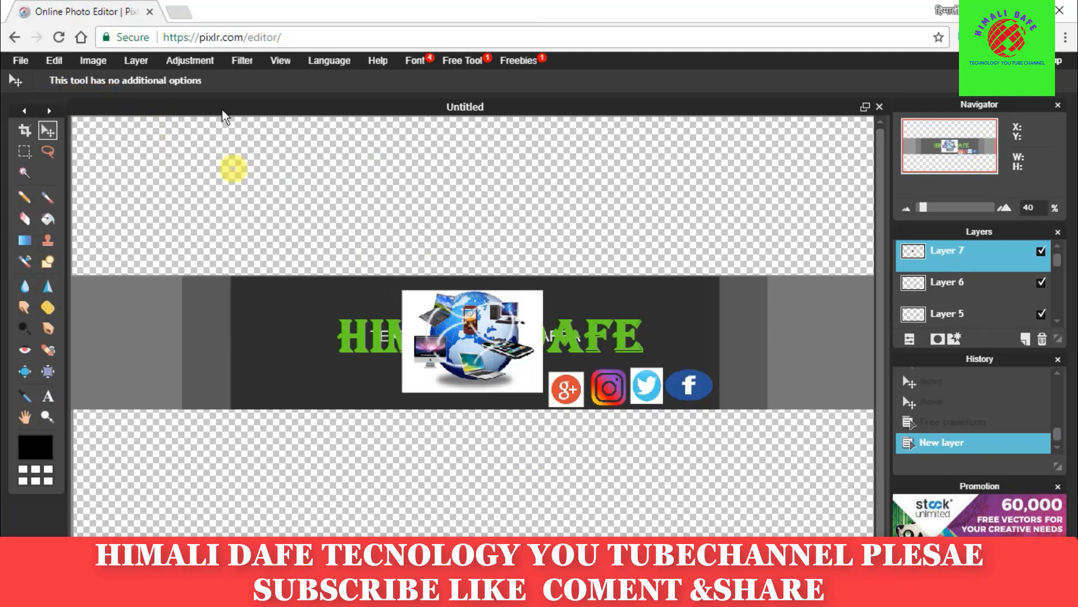
Scale the ICT globe image down with Free transform and set it just above the title
left_click(56, 56)
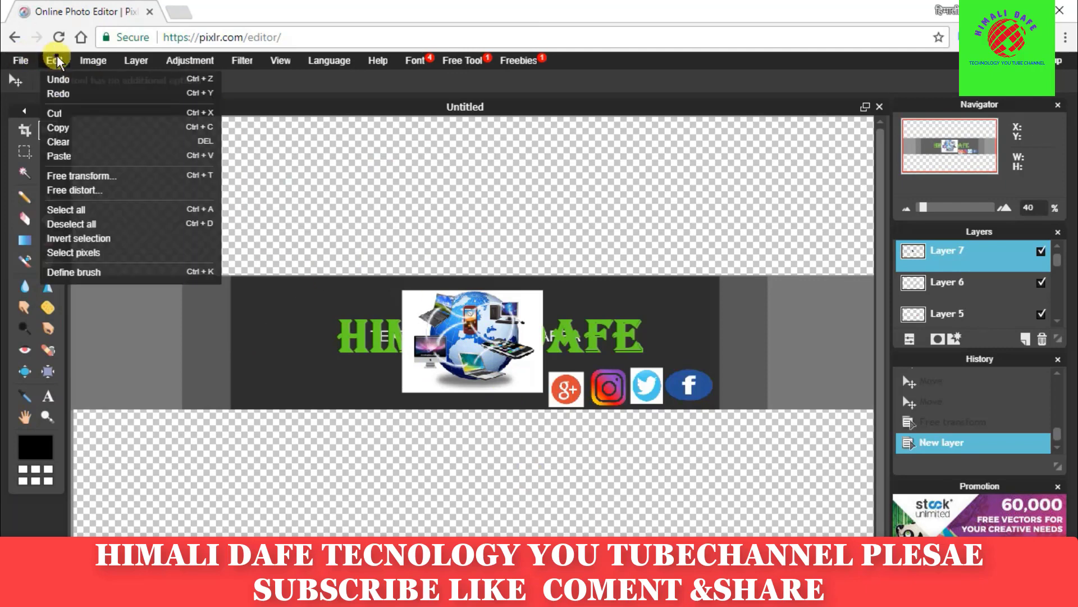
left_click(125, 174)
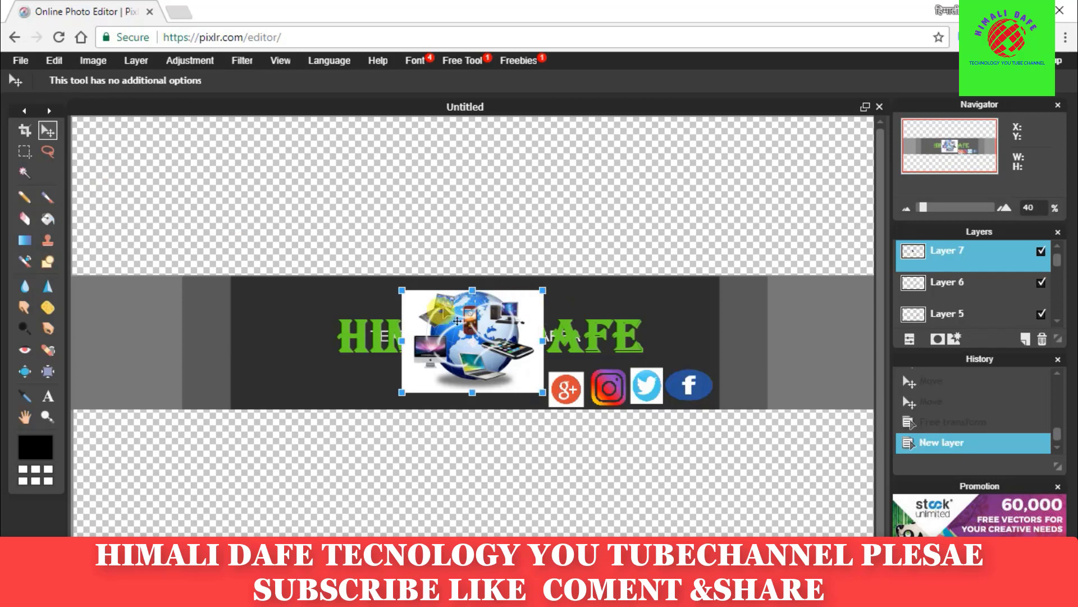
left_click_drag(544, 288, 504, 307)
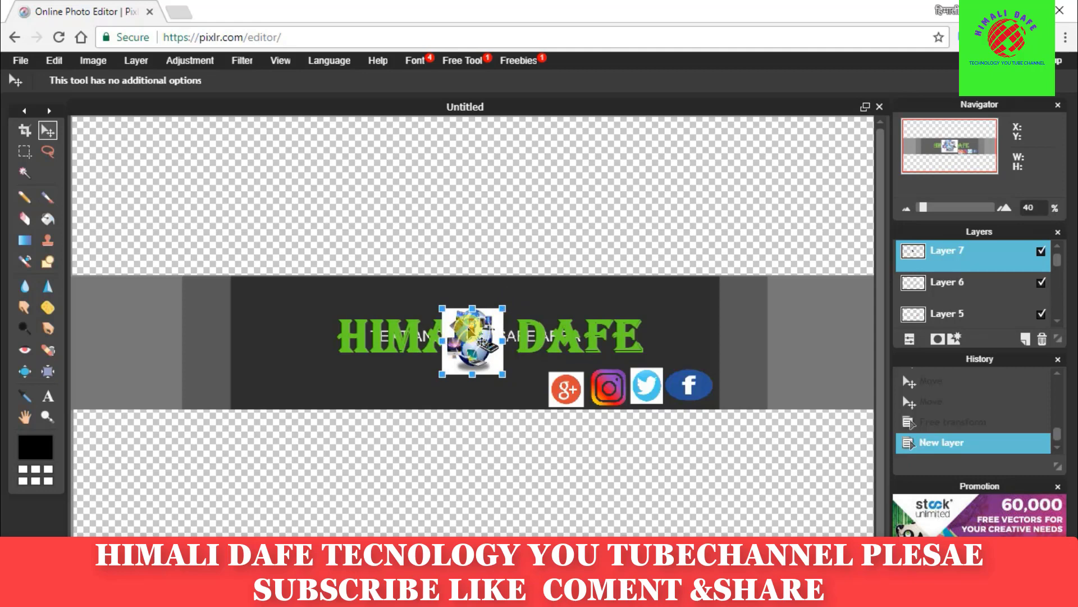
left_click_drag(480, 344, 479, 338)
left_click_drag(475, 297, 476, 295)
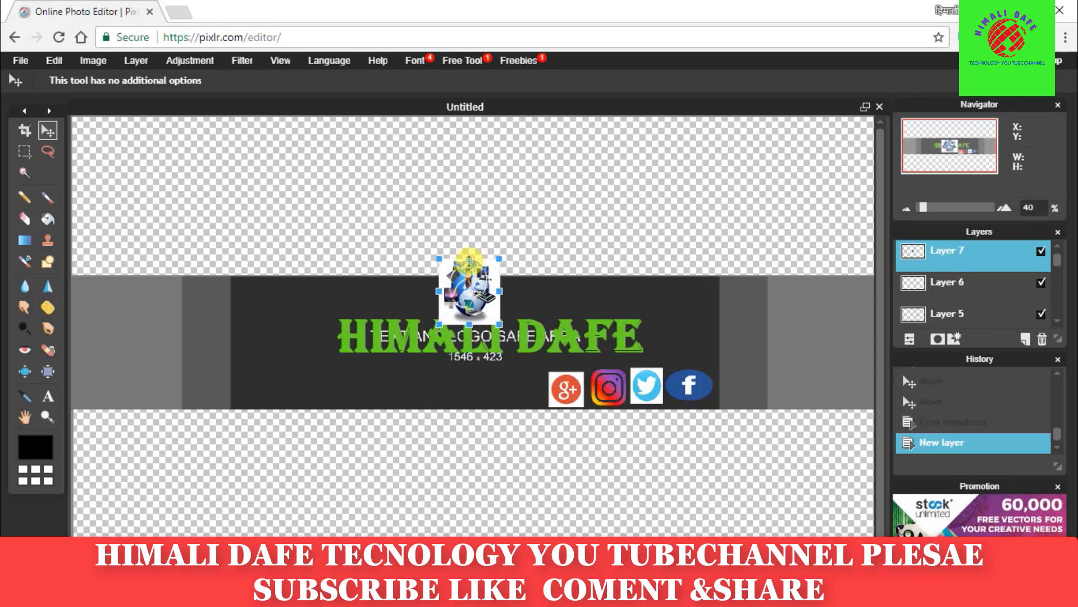
left_click_drag(469, 259, 481, 294)
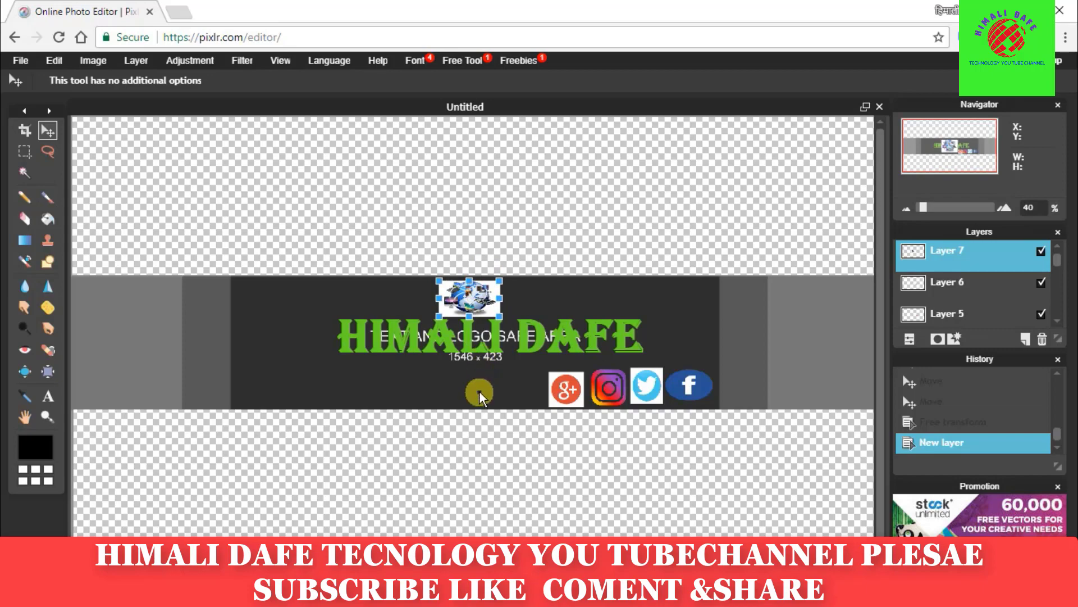
left_click(341, 203)
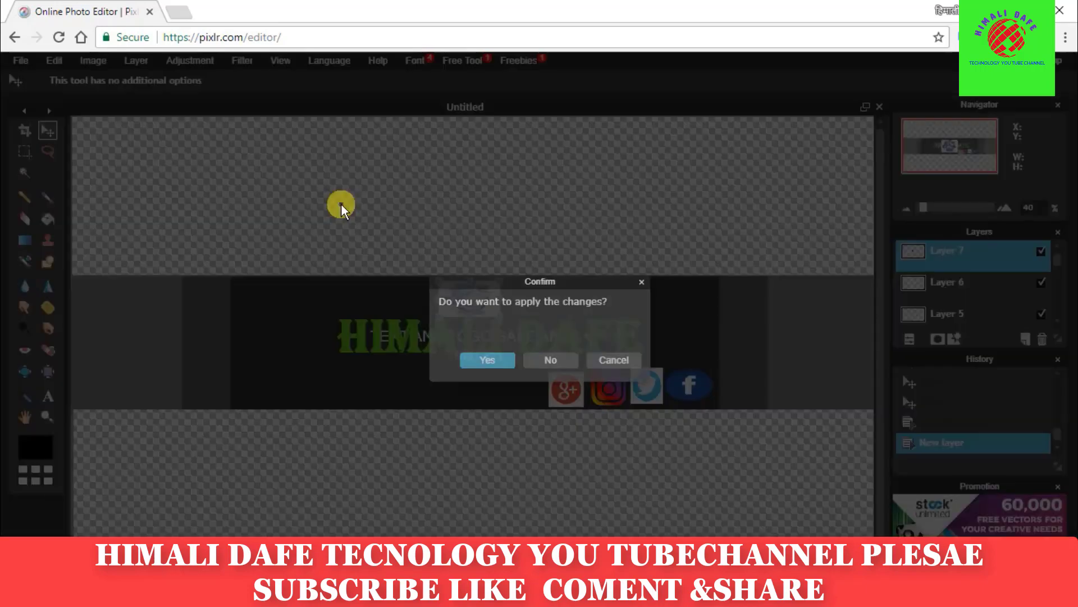
left_click(491, 357)
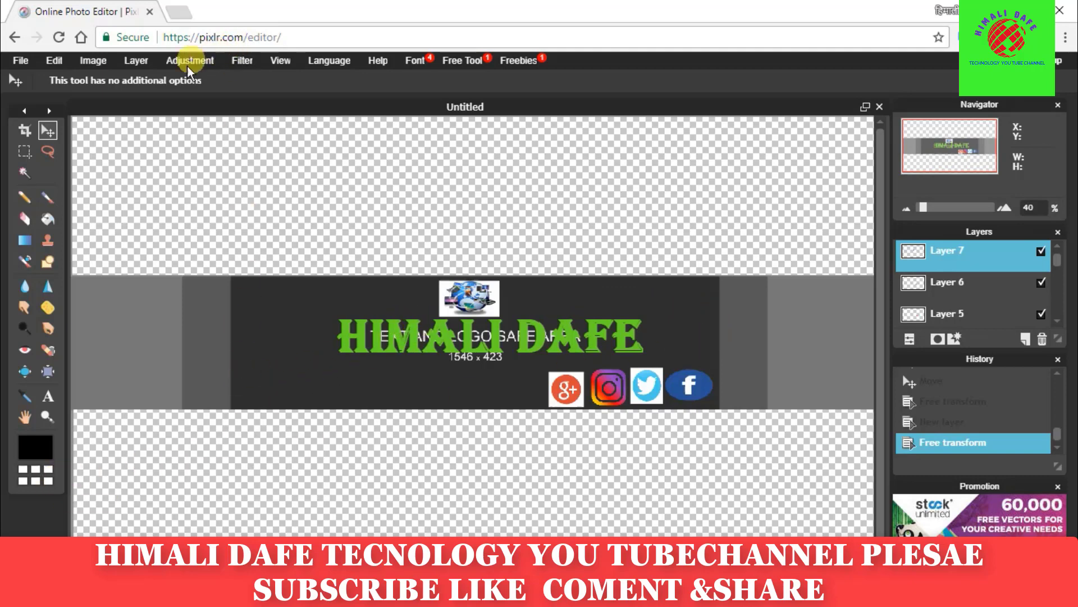
Add the 'images' tech team picture as new Layer 8 over the centre of the HIMALI DAFE title
left_click(135, 60)
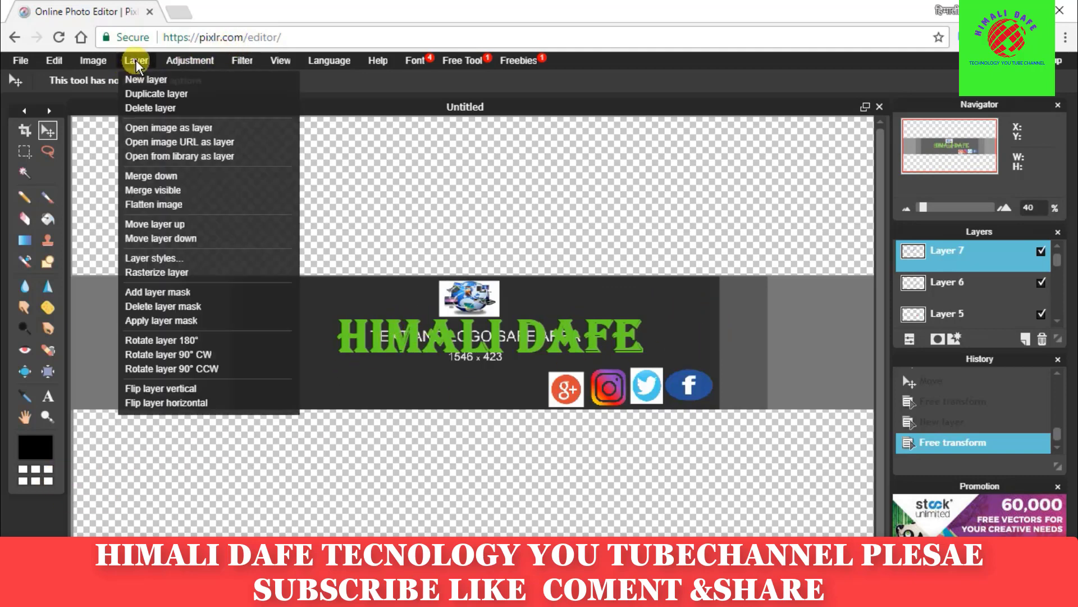
left_click(210, 133)
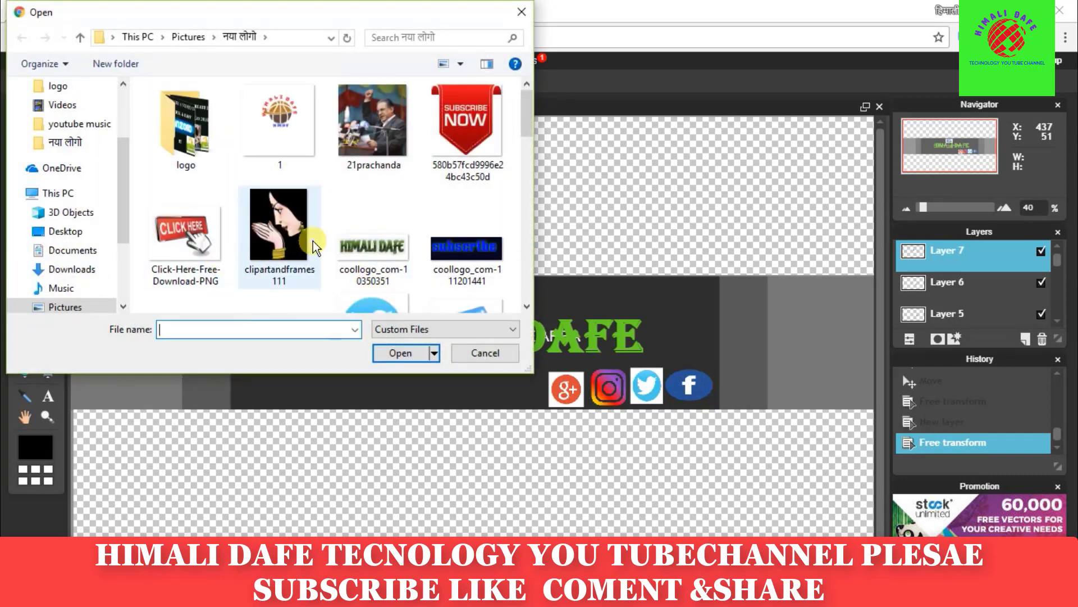
scroll(314, 241, "down", 1)
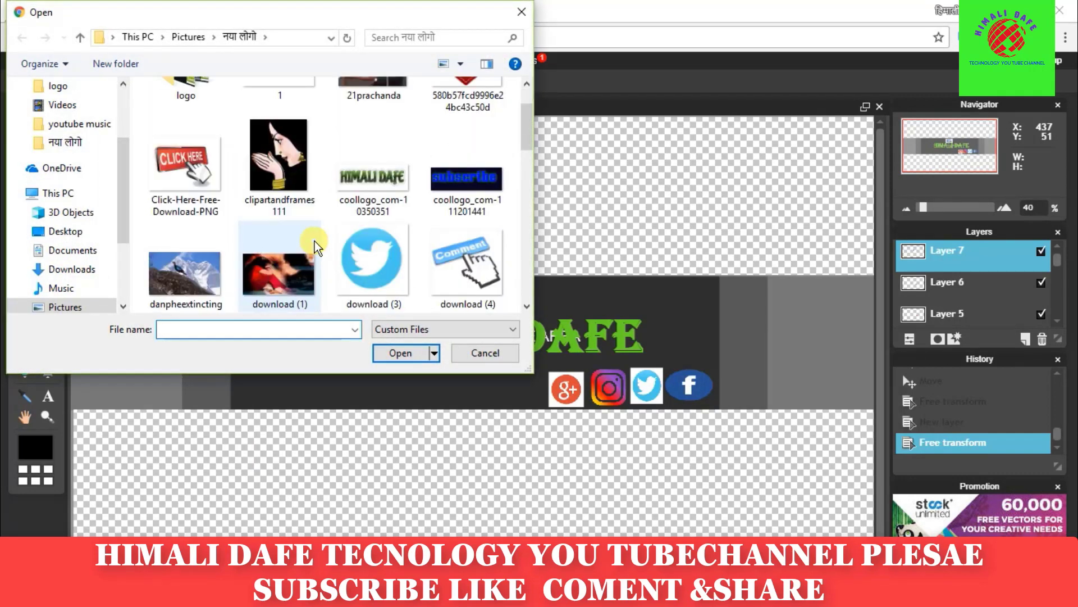
scroll(314, 241, "down", 1)
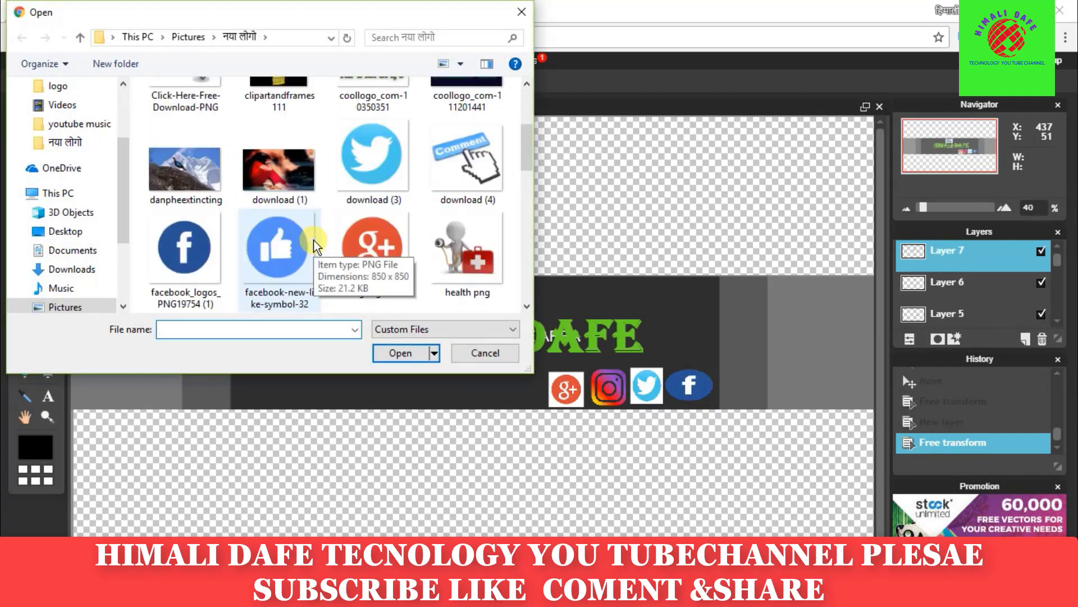
scroll(313, 241, "up", 1)
scroll(314, 240, "down", 2)
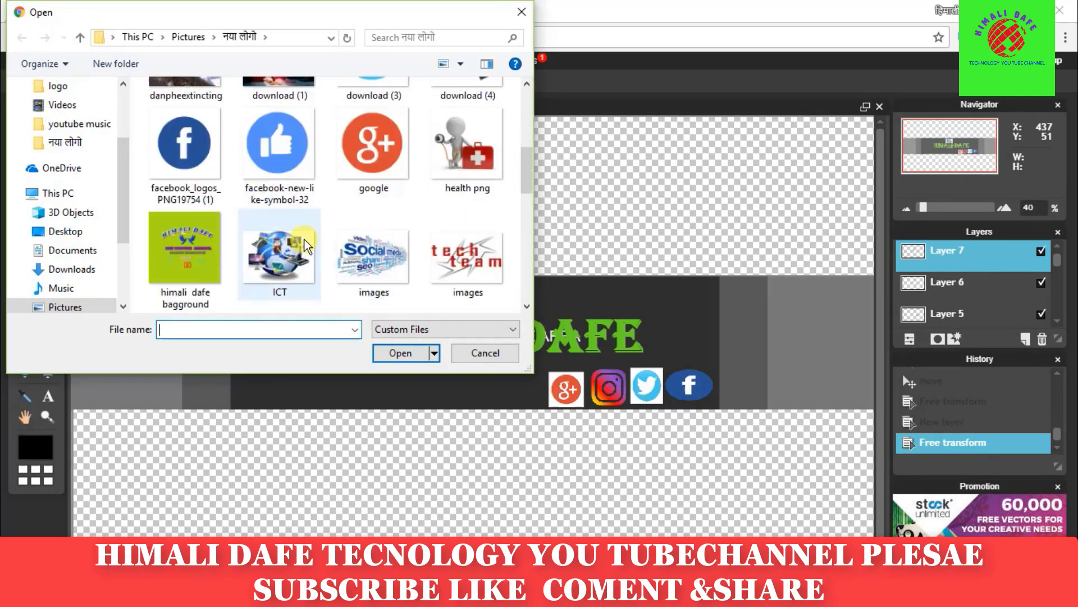
left_click(464, 248)
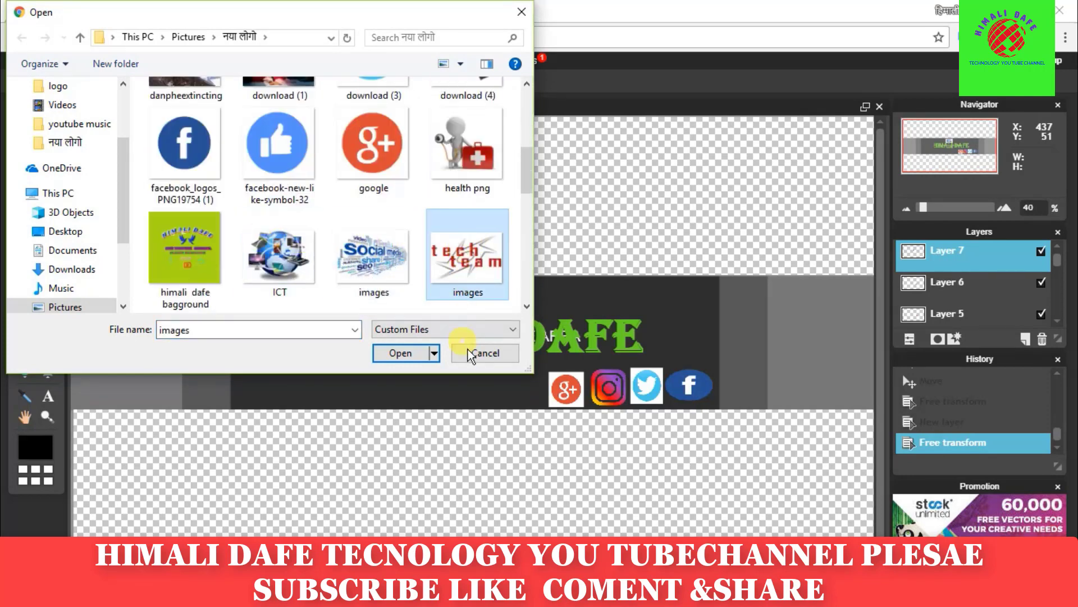
left_click(390, 354)
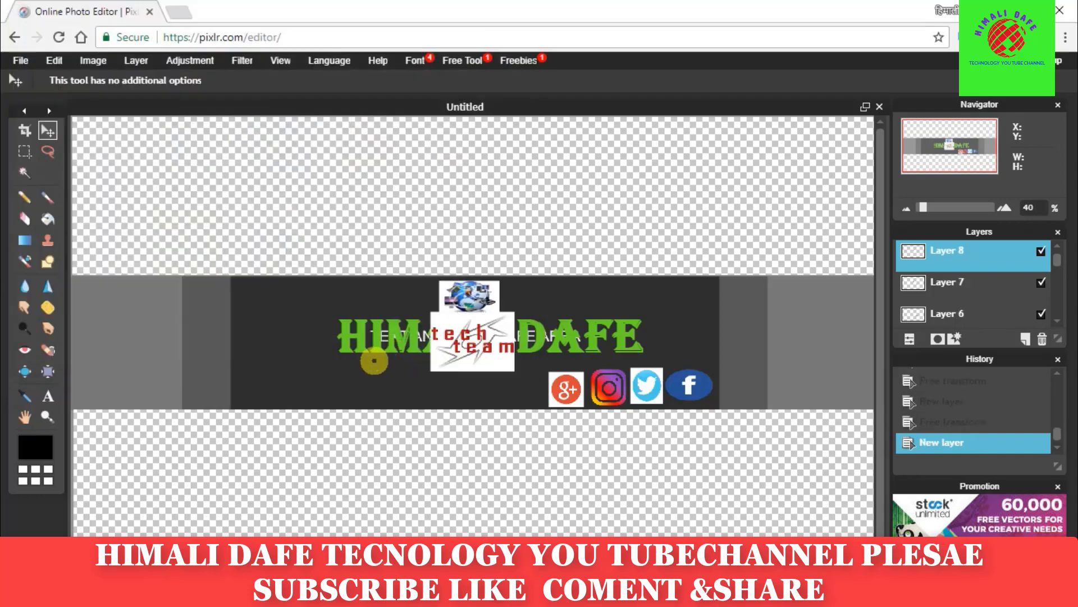
left_click(50, 59)
Narrow the tech team image and move it to the banner's right end above the social icons
left_click(115, 177)
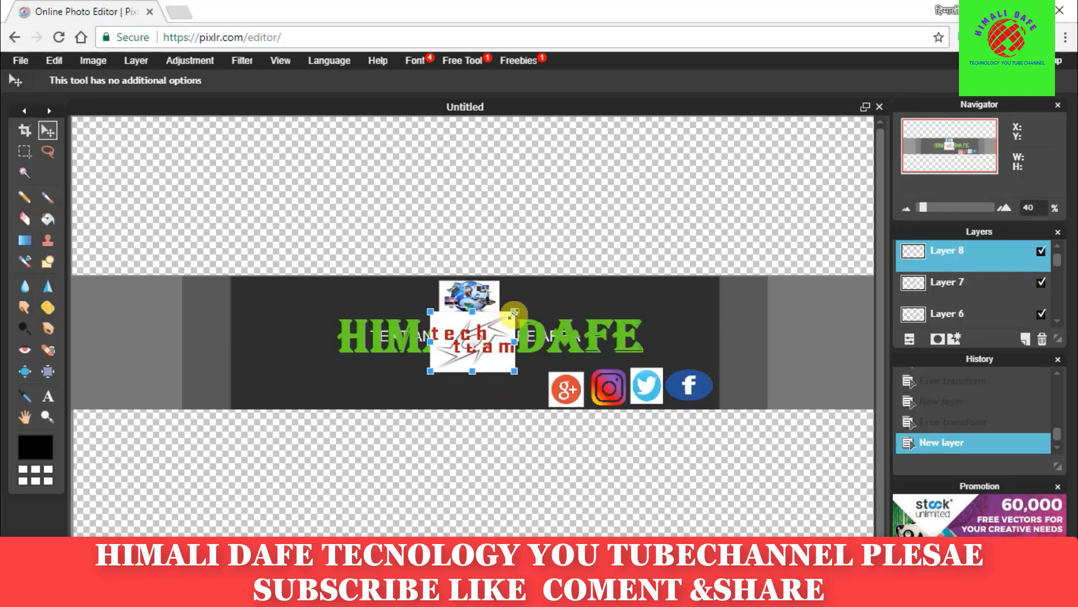
left_click_drag(514, 312, 505, 313)
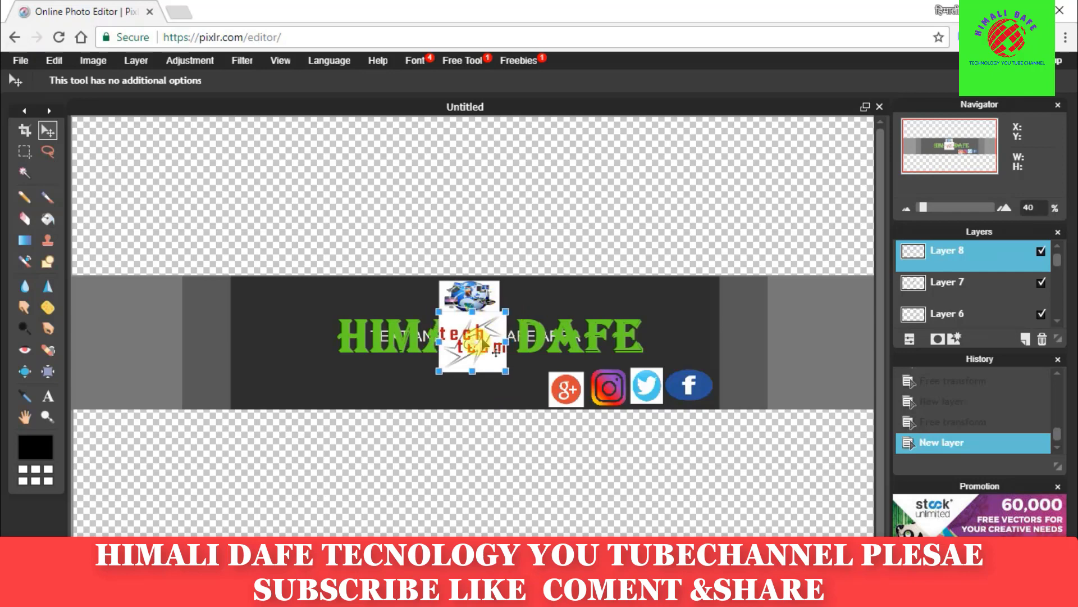
left_click(343, 214)
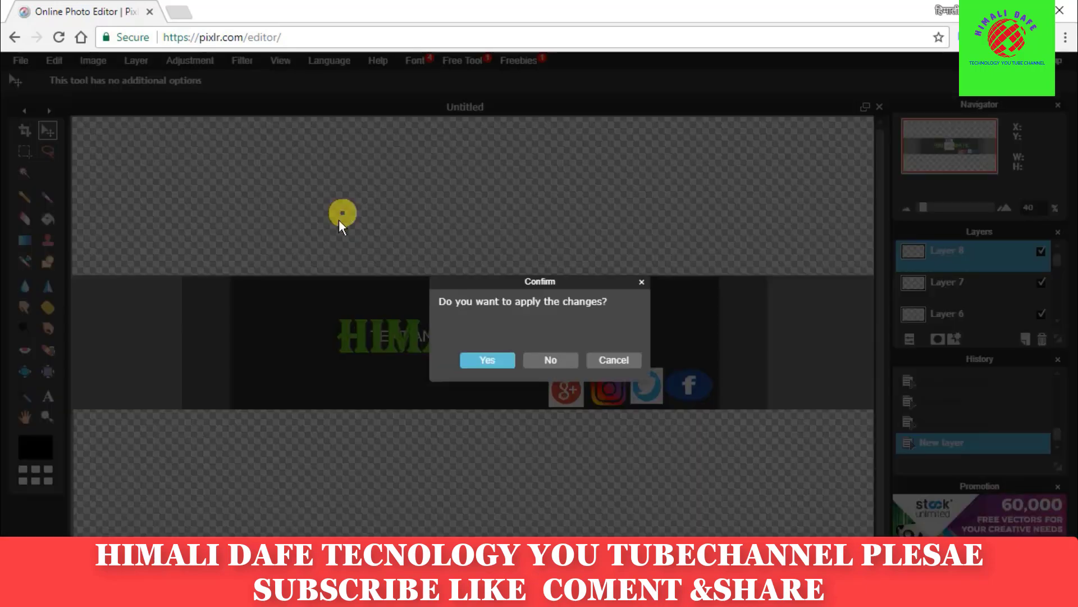
left_click(487, 360)
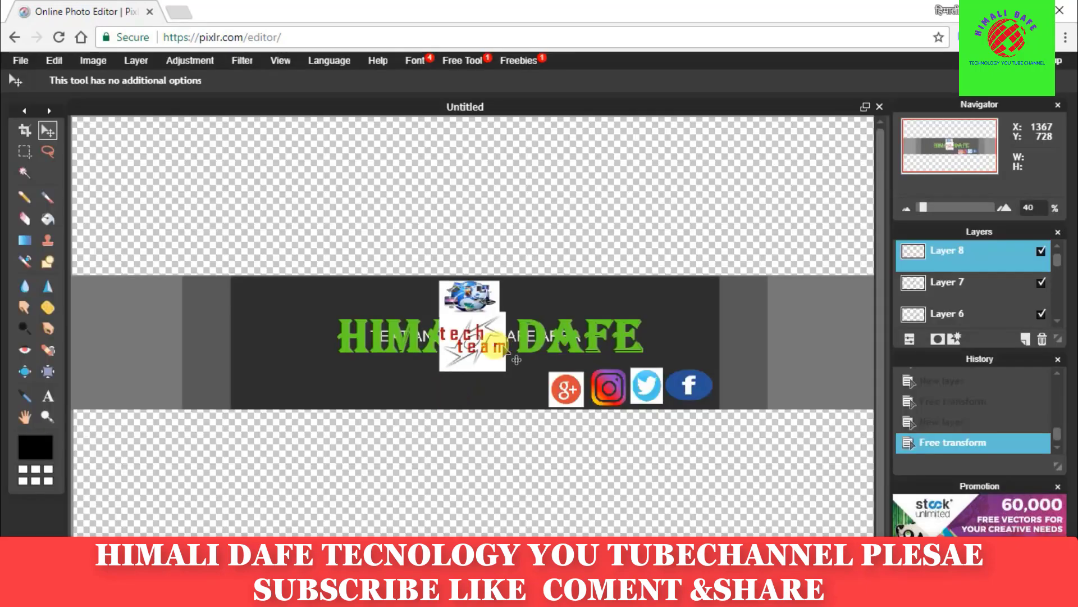
left_click_drag(484, 351, 687, 337)
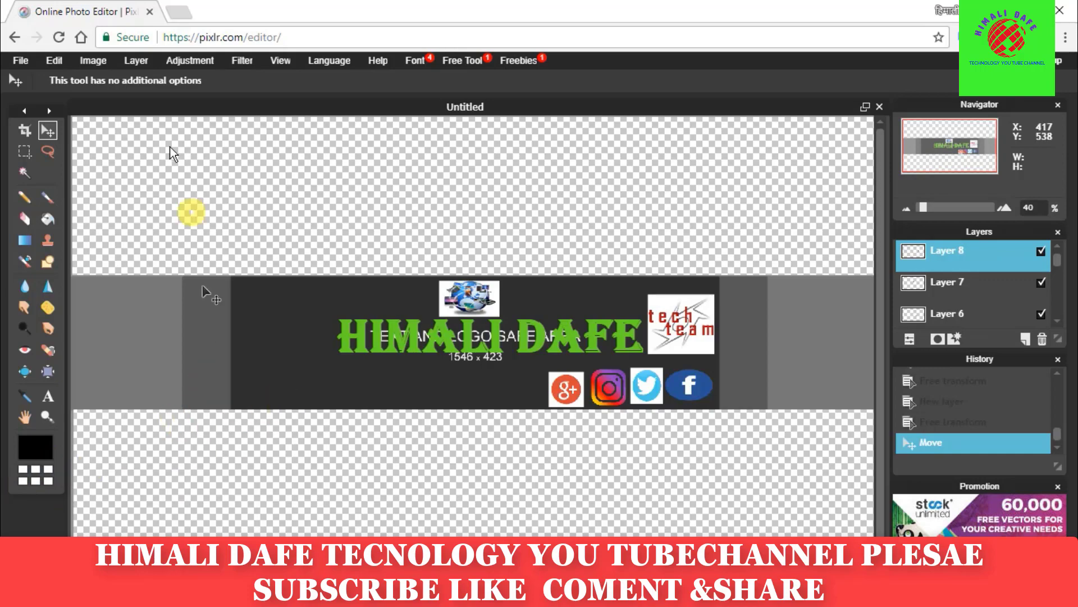
Add the social-media word cloud 'images' picture as new Layer 9
left_click(141, 59)
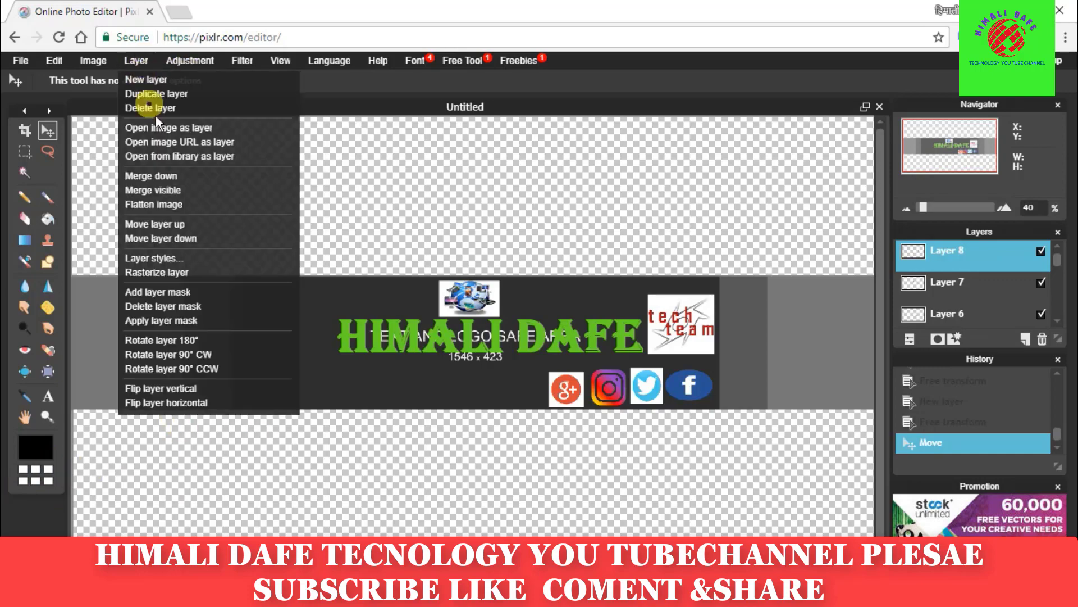
left_click(169, 127)
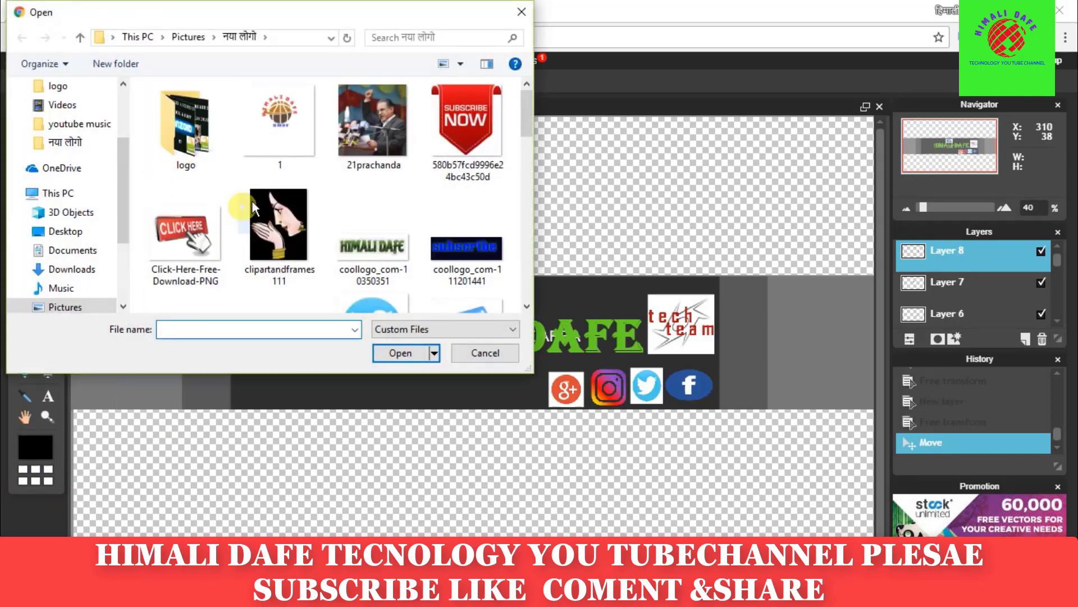
scroll(294, 214, "down", 1)
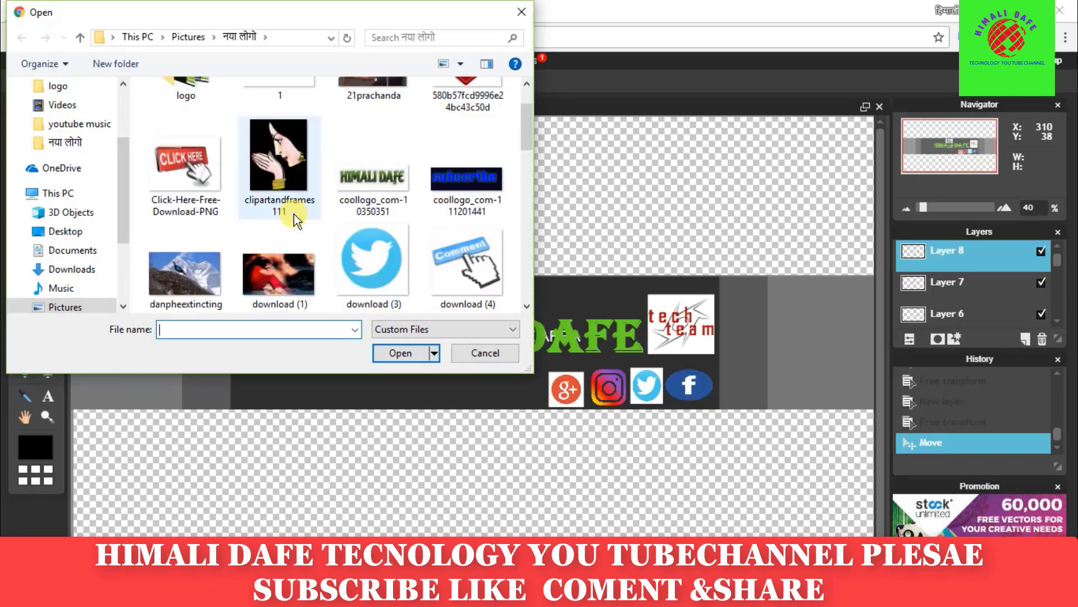
scroll(294, 214, "down", 2)
scroll(294, 214, "down", 2)
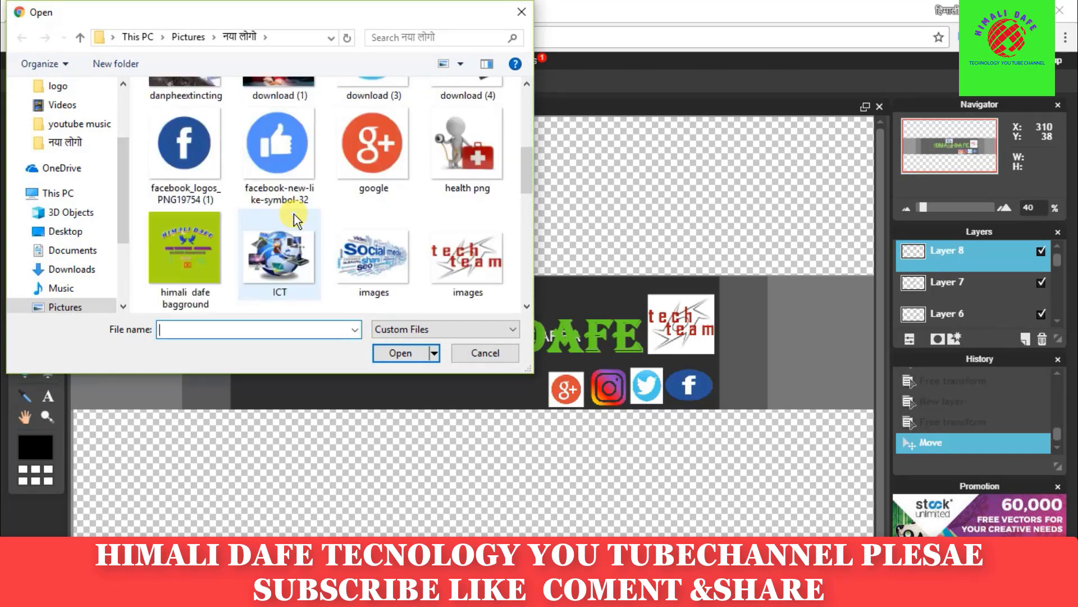
scroll(295, 214, "down", 2)
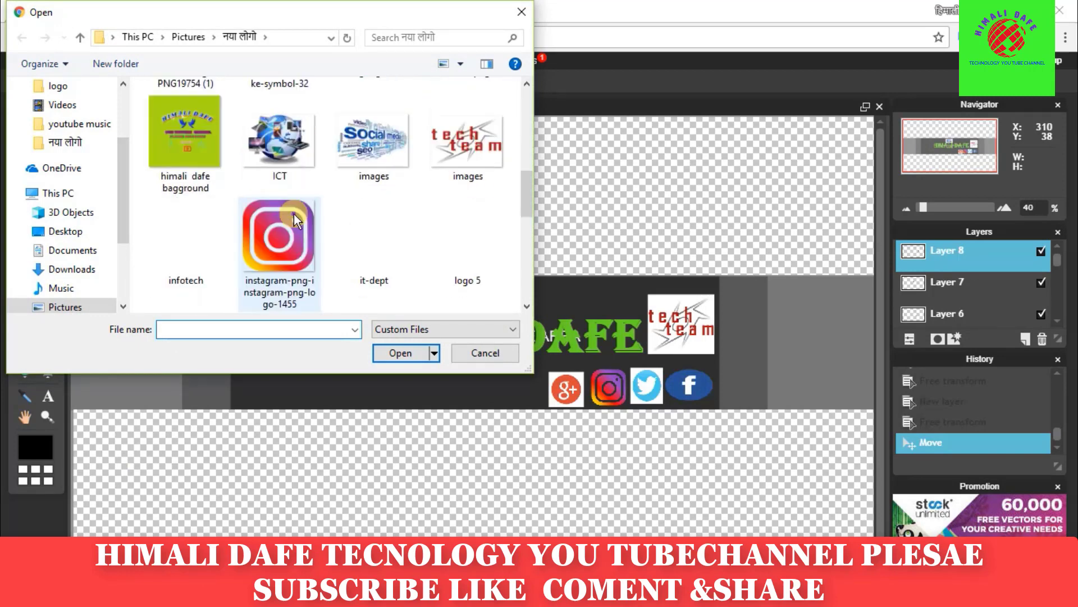
left_click(365, 136)
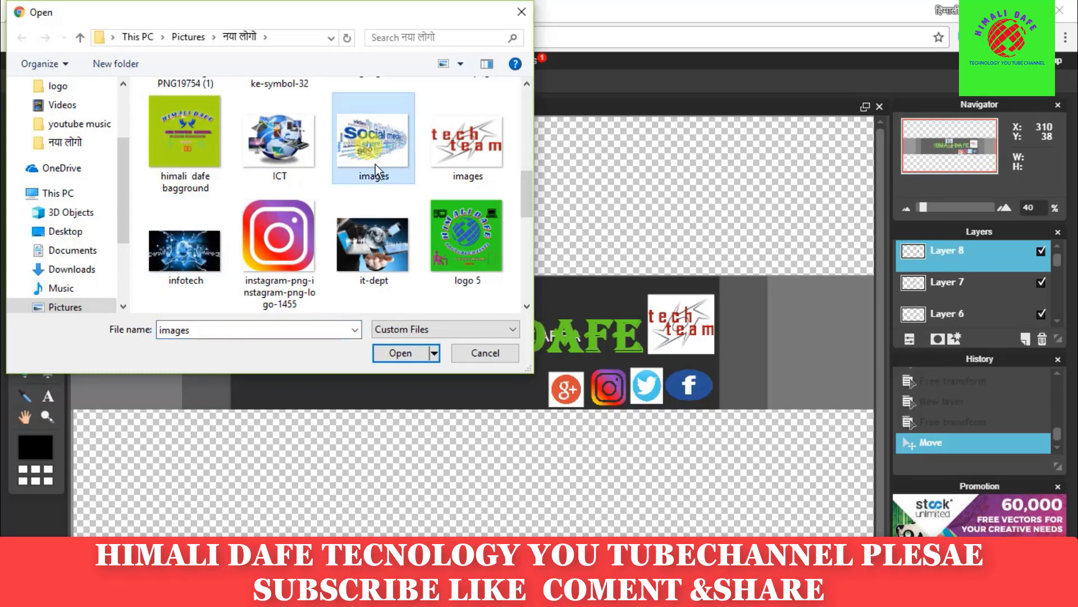
left_click(402, 352)
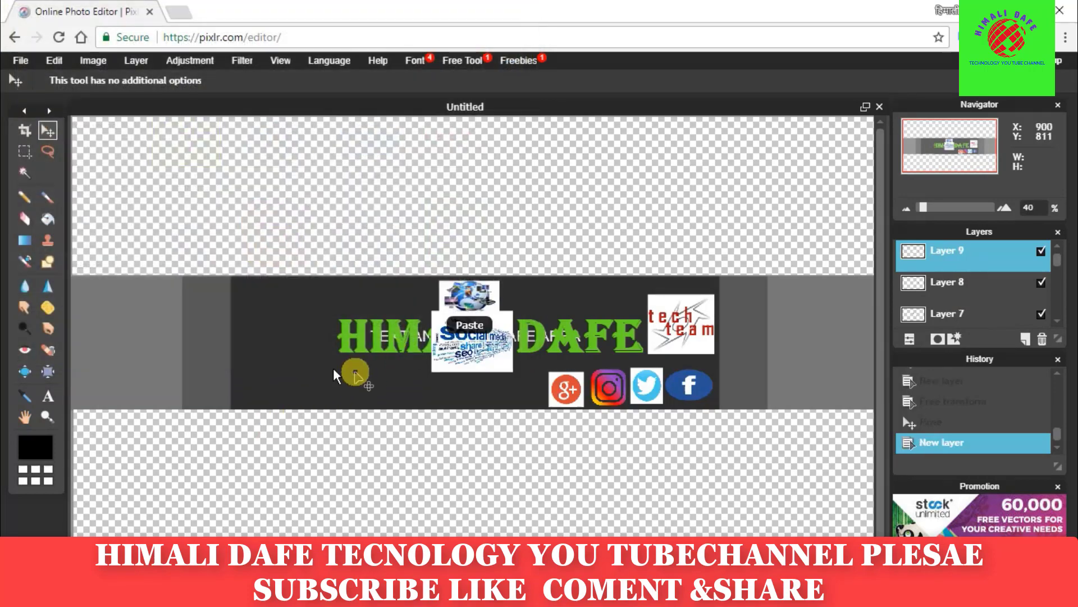
Enlarge the word cloud image slightly and move it left of the HIMALI DAFE title
left_click(54, 61)
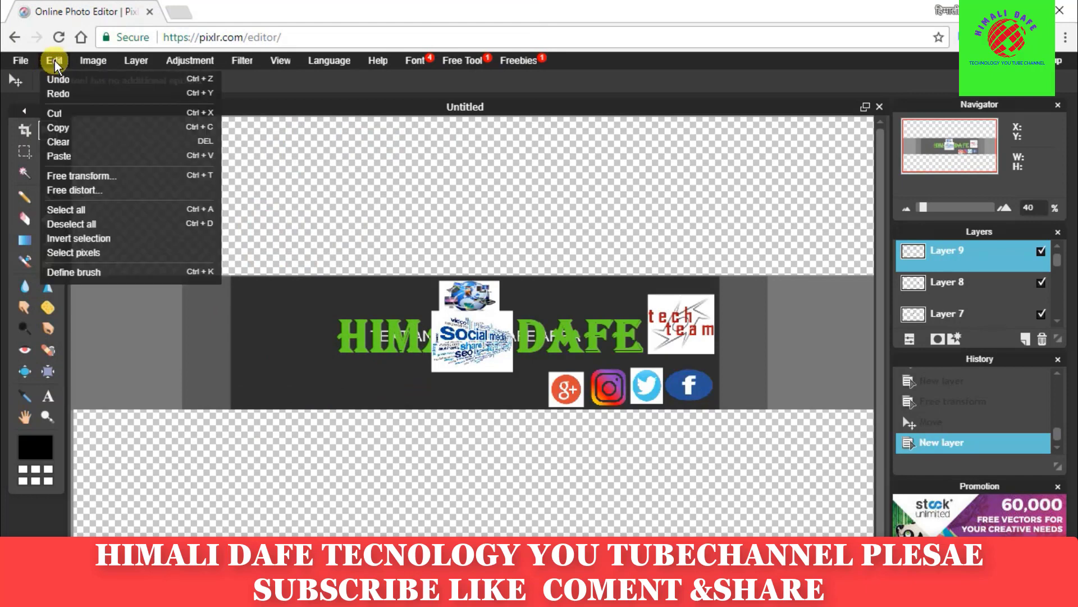
left_click(134, 187)
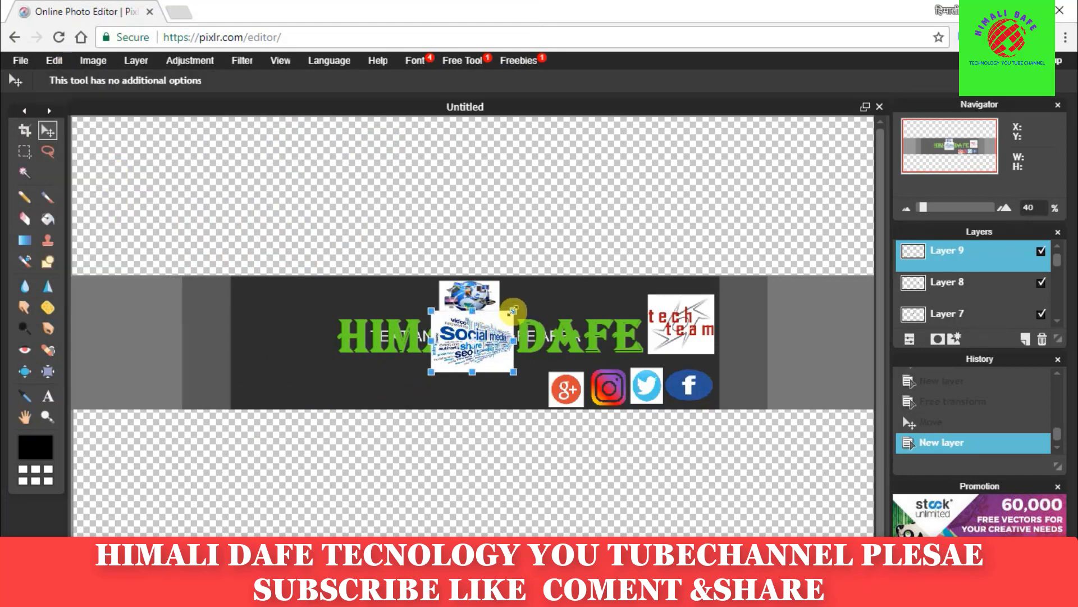
left_click_drag(513, 310, 523, 308)
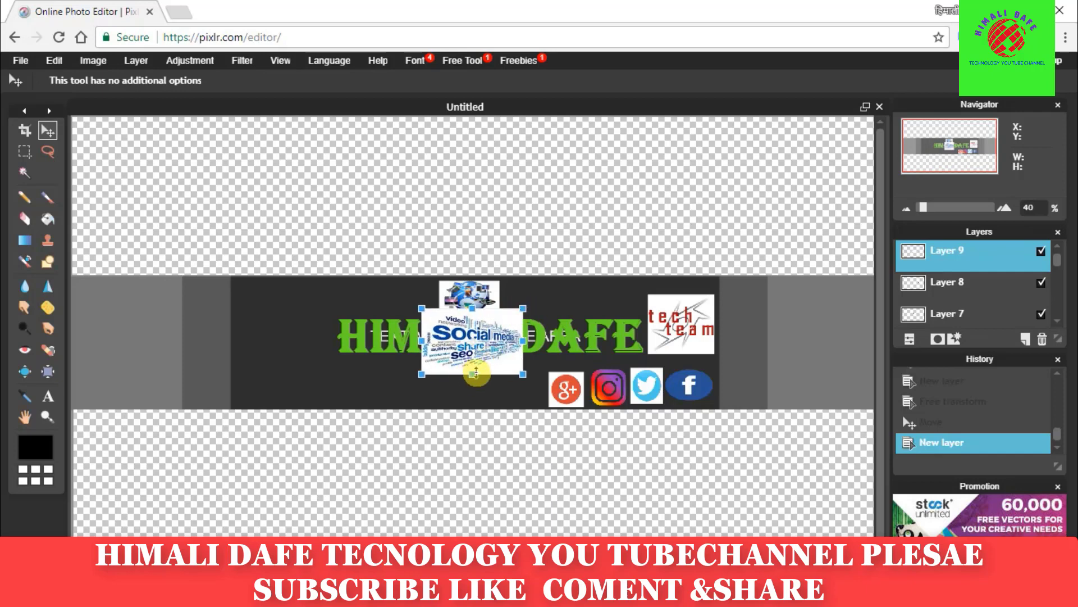
left_click_drag(476, 372, 475, 375)
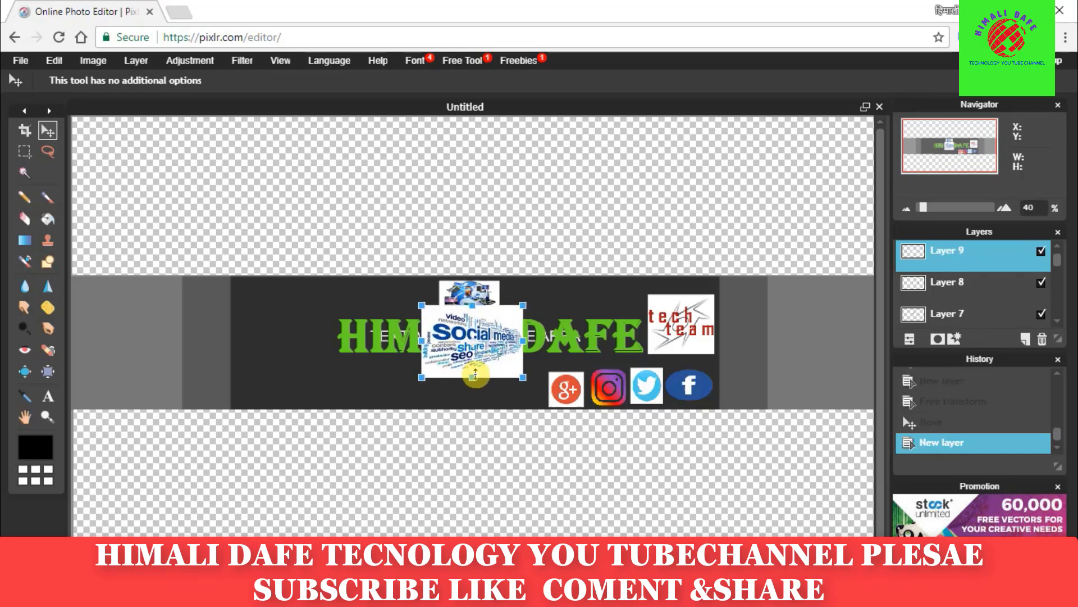
left_click(348, 231)
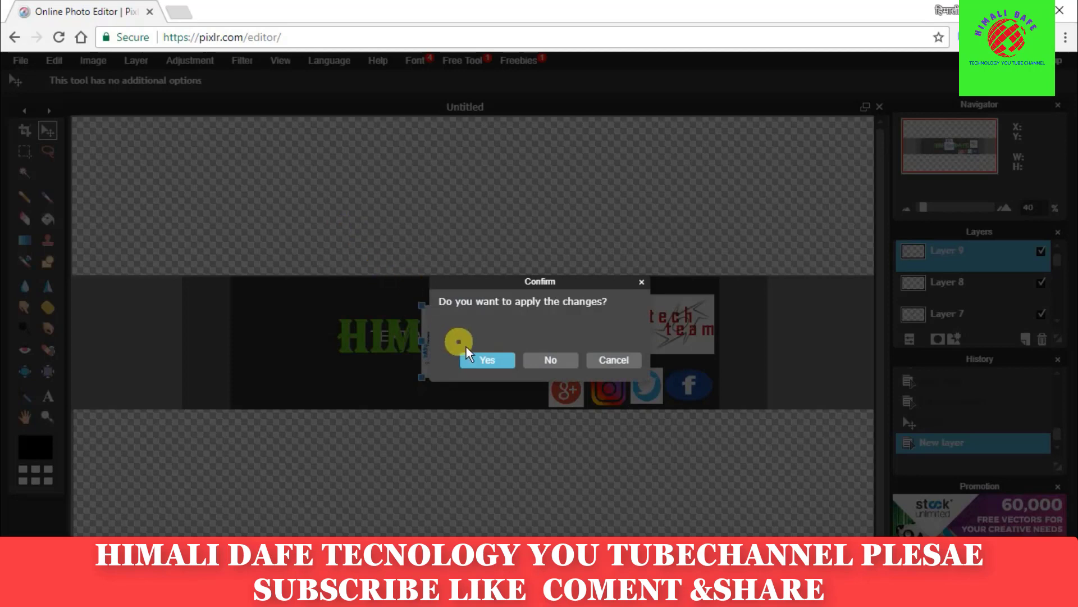
left_click(488, 360)
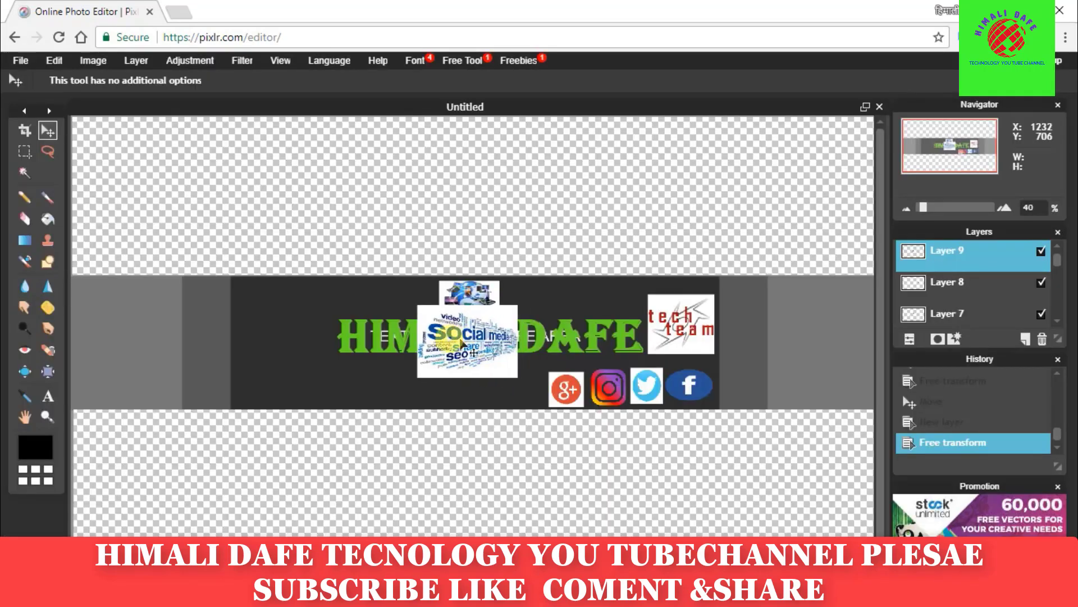
left_click_drag(467, 343, 279, 345)
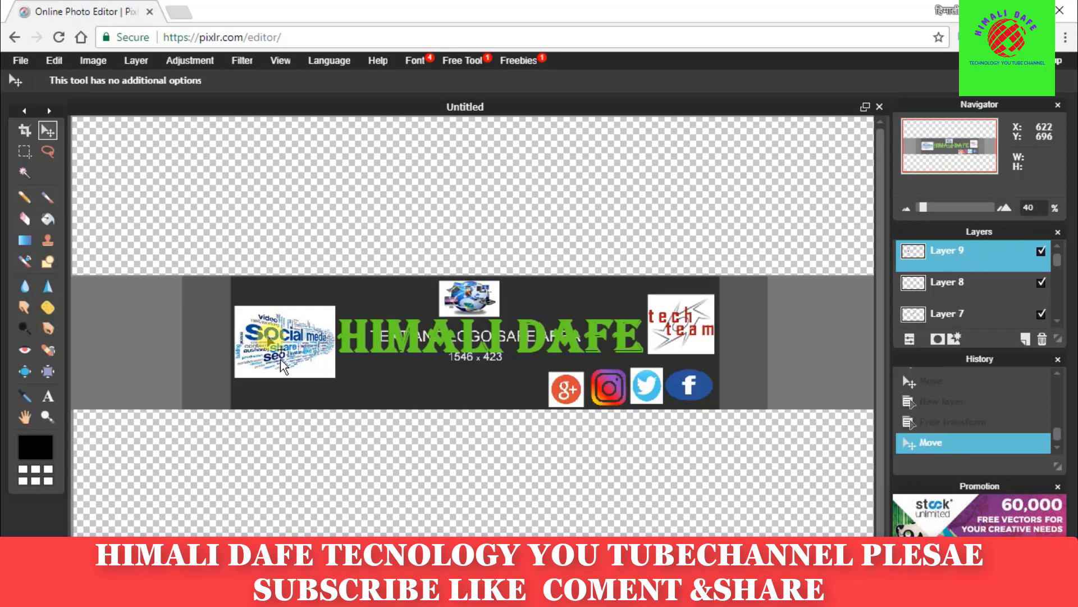
left_click(134, 59)
Add the Subscribe-WEB picture as new Layer 10
left_click(174, 127)
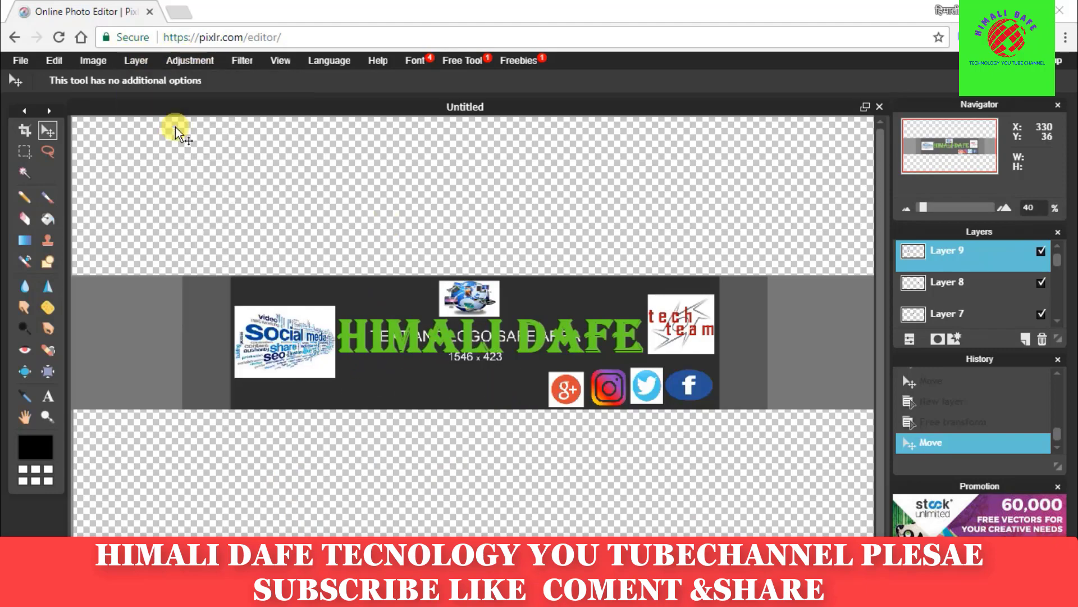
scroll(336, 241, "down", 1)
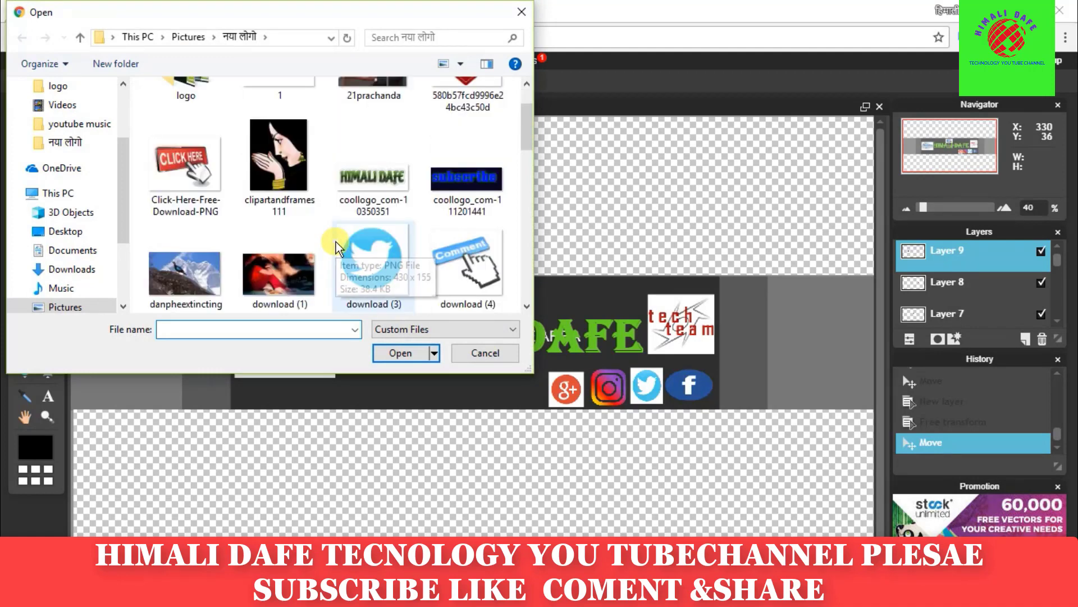
scroll(336, 241, "down", 3)
scroll(335, 242, "down", 2)
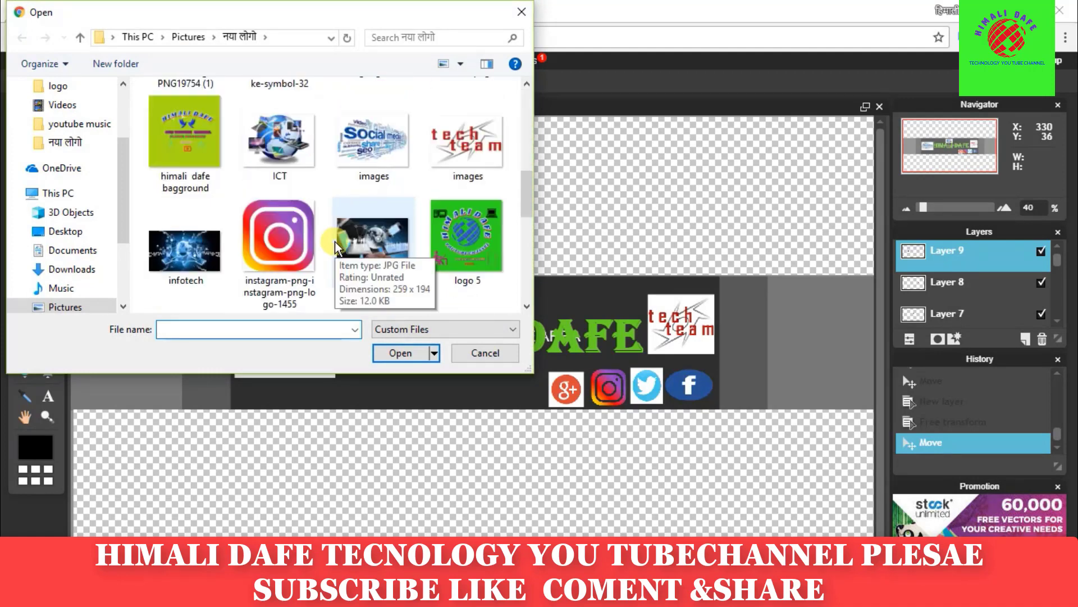
scroll(335, 242, "down", 2)
scroll(335, 242, "down", 2)
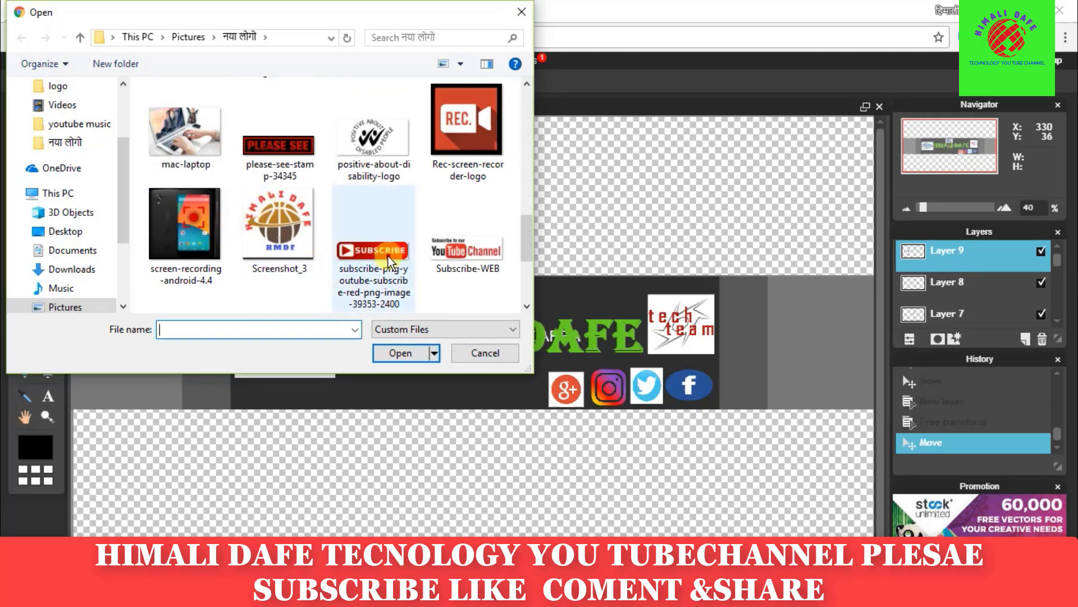
left_click(460, 249)
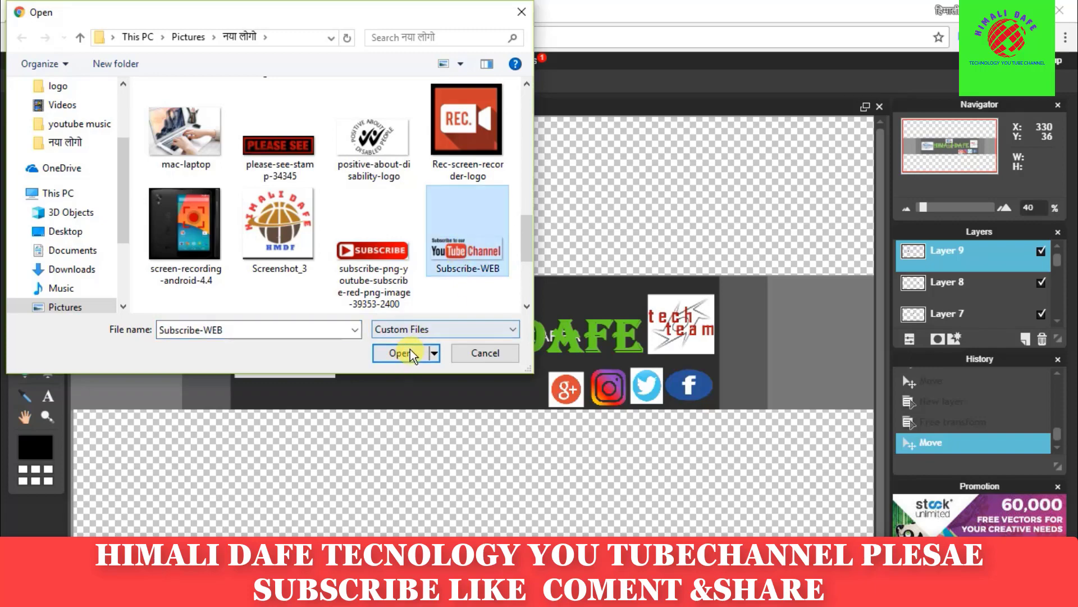
left_click(410, 350)
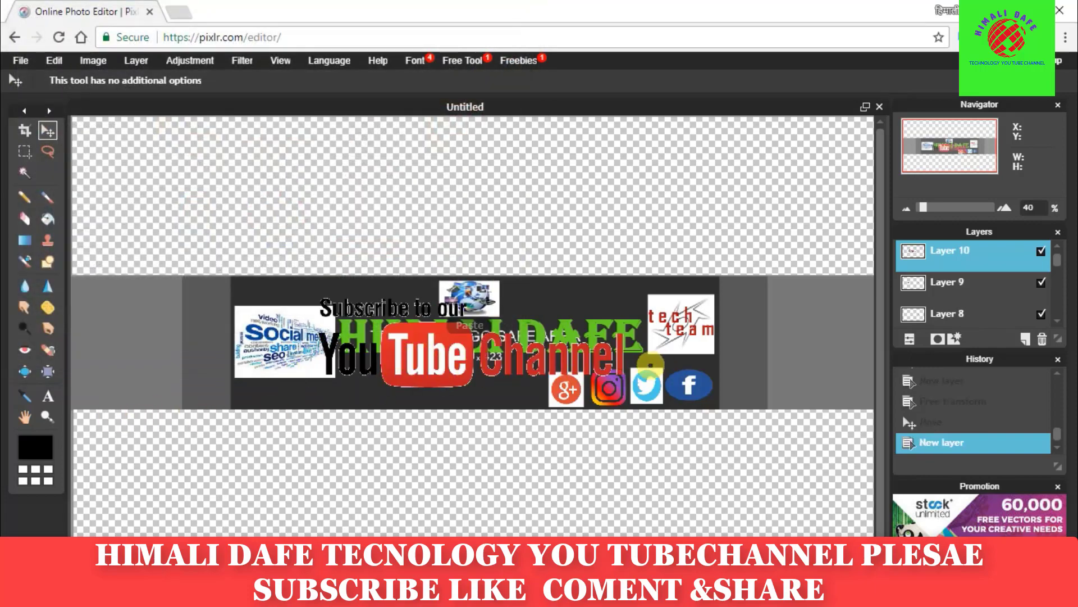
Shrink the Subscribe graphic and move it below the title, left of the social icons
left_click(57, 61)
left_click(149, 175)
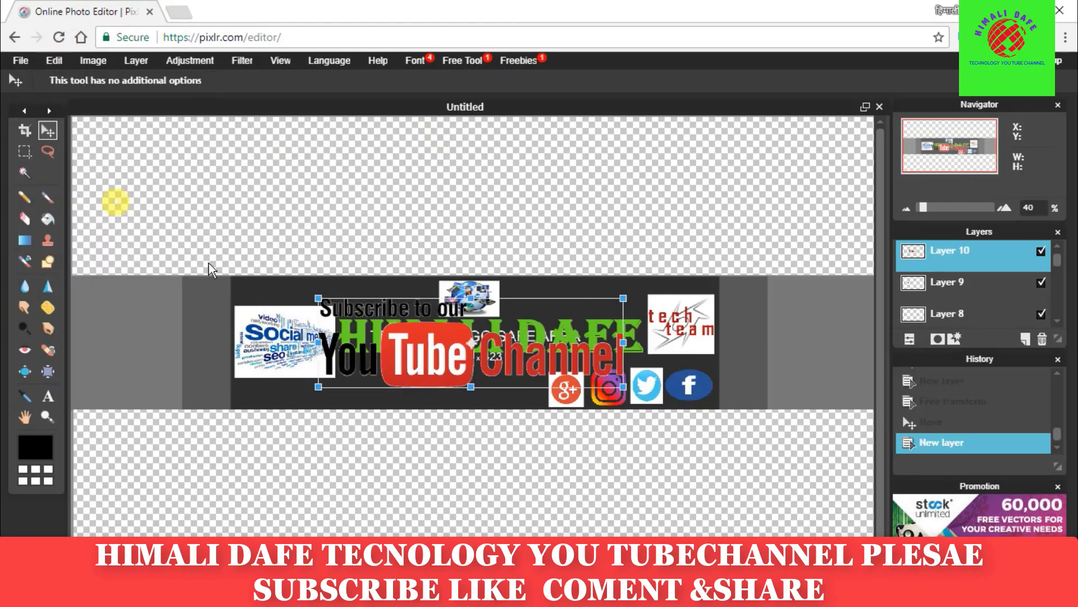
mouse_move(622, 342)
left_mouse_down()
mouse_move(517, 341)
mouse_move(524, 348)
left_mouse_up()
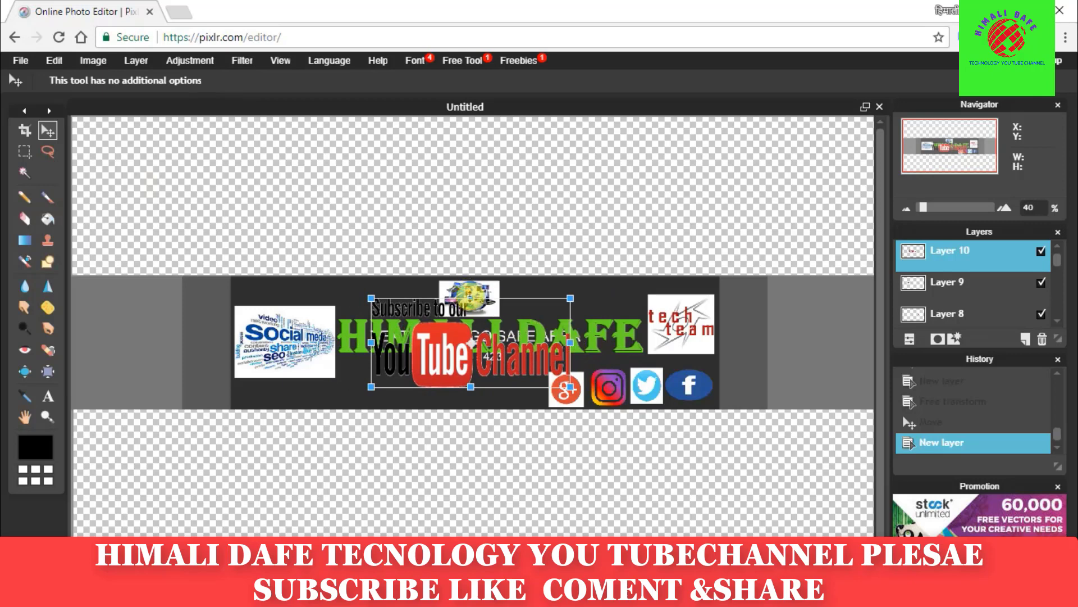
left_click_drag(474, 296, 472, 316)
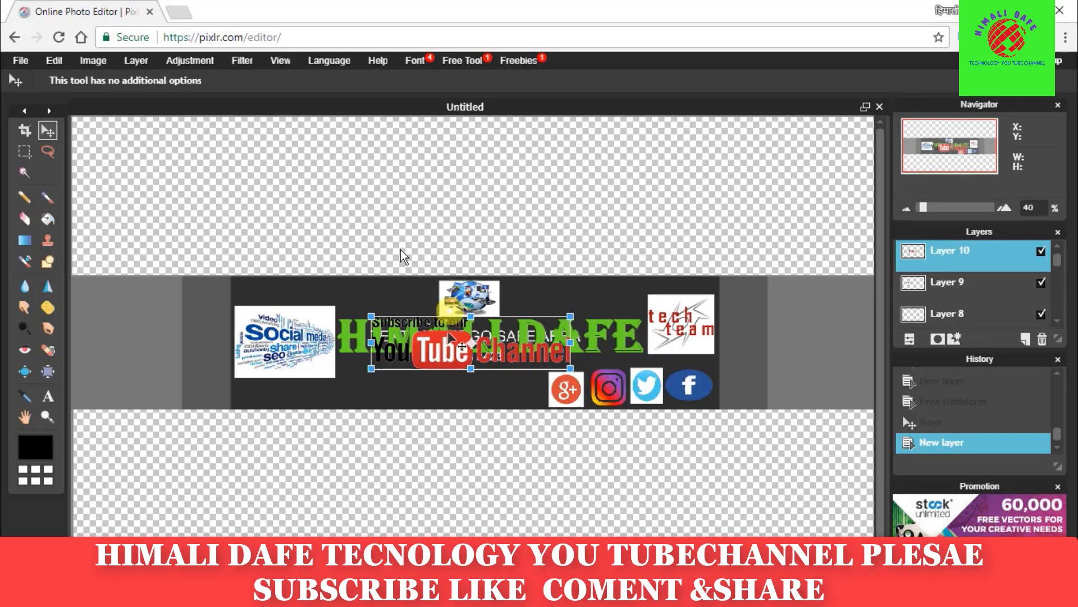
left_click(359, 229)
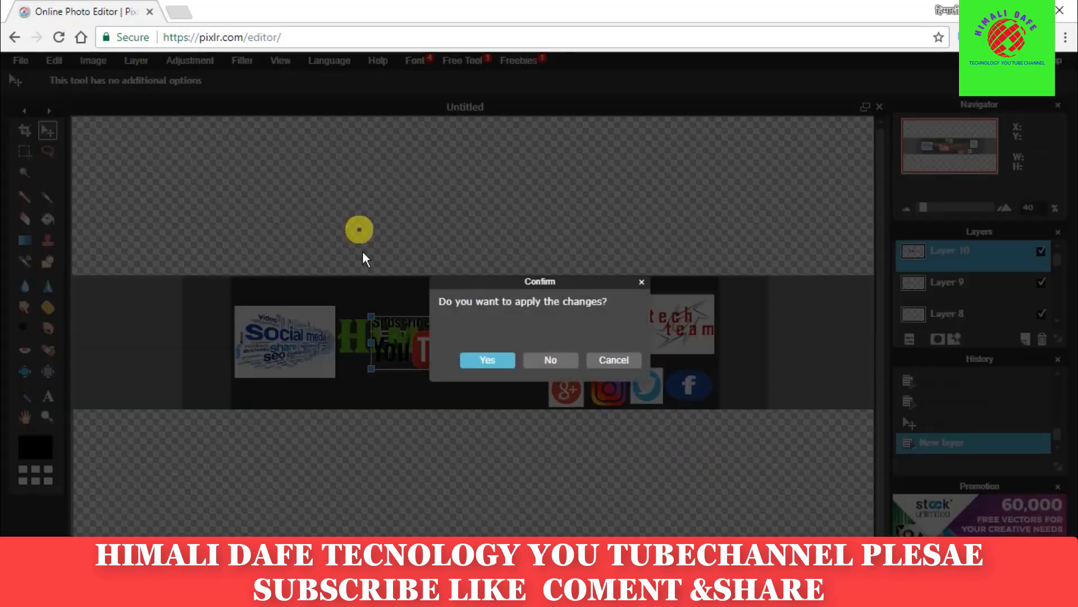
left_click(482, 362)
left_click_drag(425, 347, 391, 383)
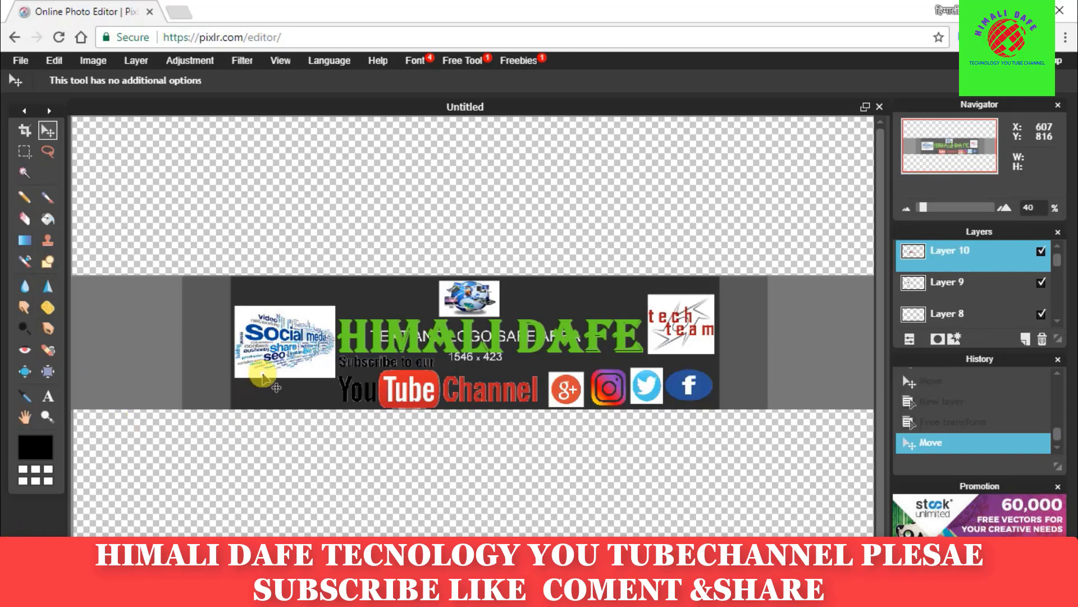
Add the subscribe PNG as new Layer 11
left_click(136, 59)
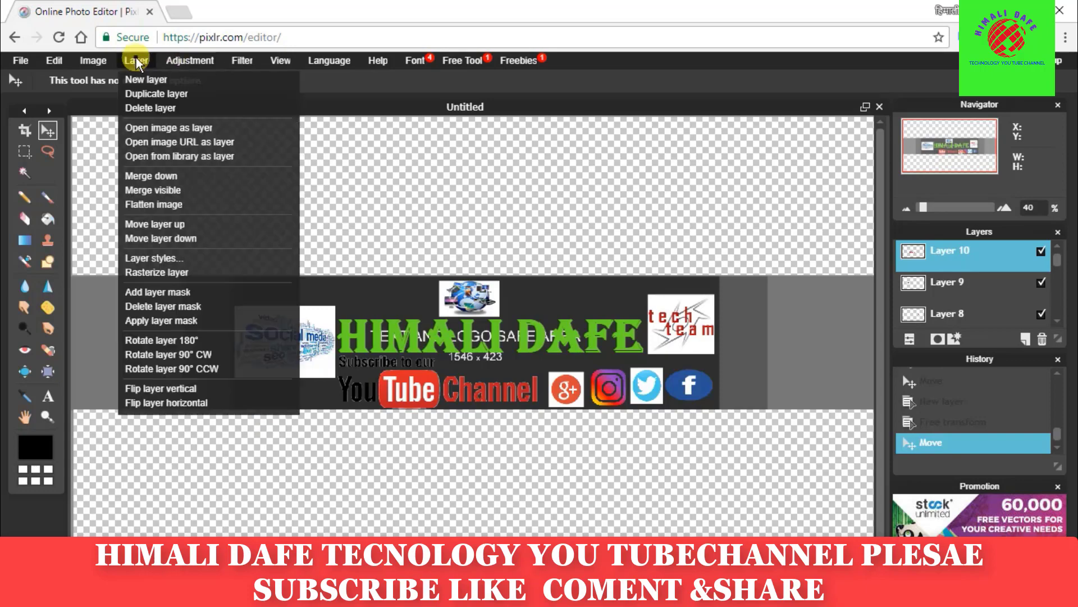
left_click(173, 125)
scroll(416, 185, "down", 2)
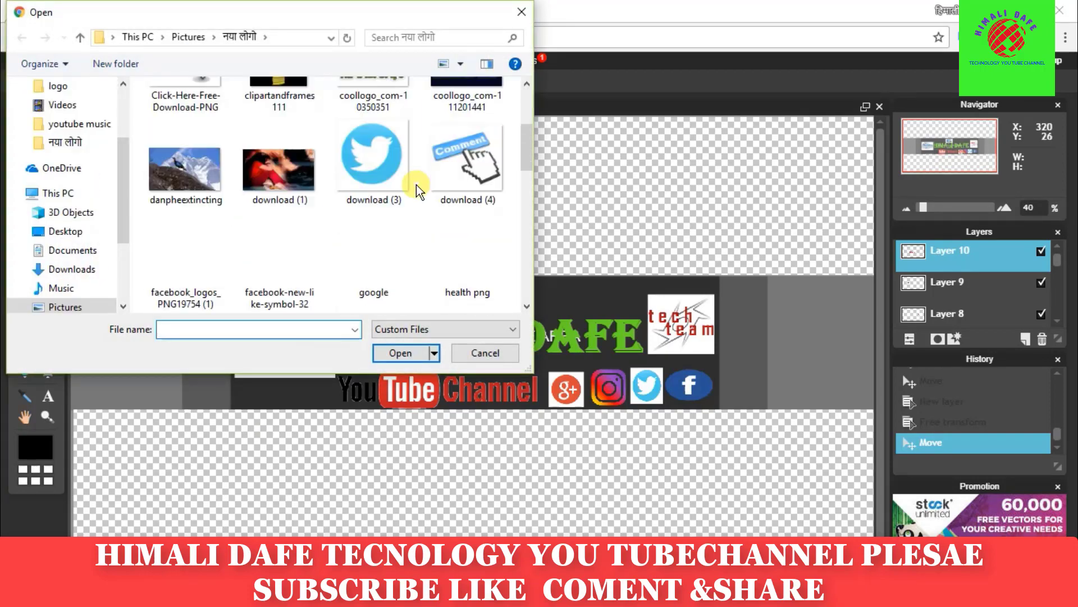
scroll(416, 181, "down", 3)
scroll(416, 181, "down", 2)
scroll(416, 180, "down", 3)
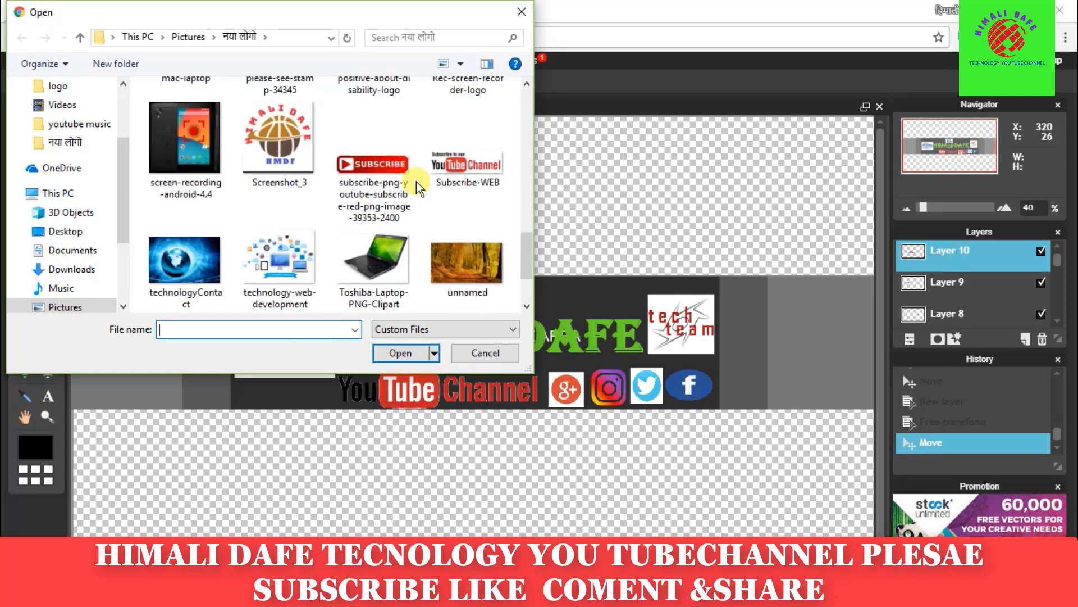
scroll(416, 180, "up", 1)
left_click(365, 247)
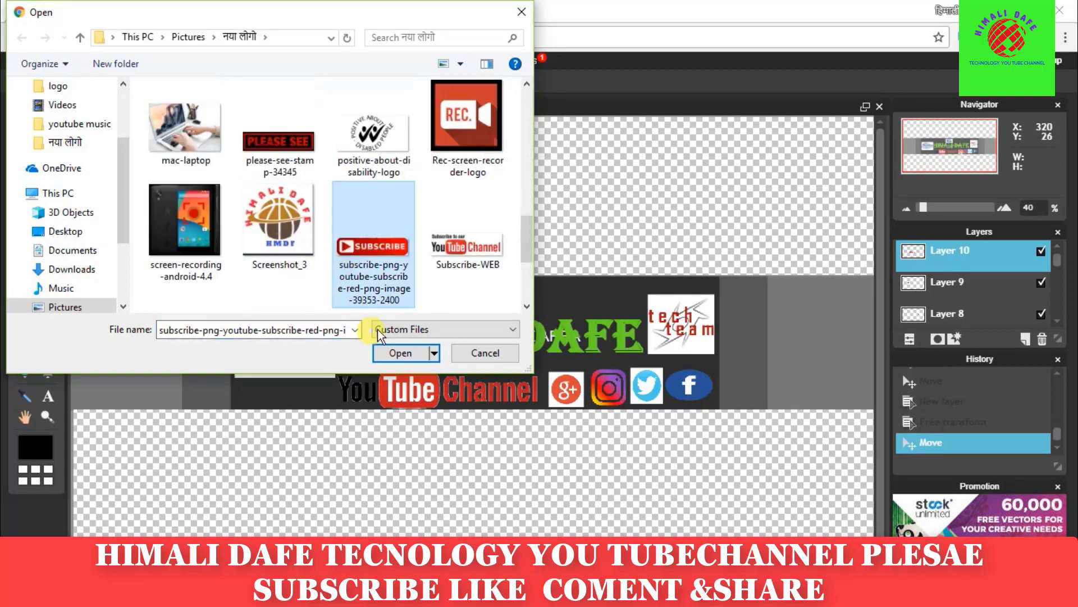
left_click(404, 352)
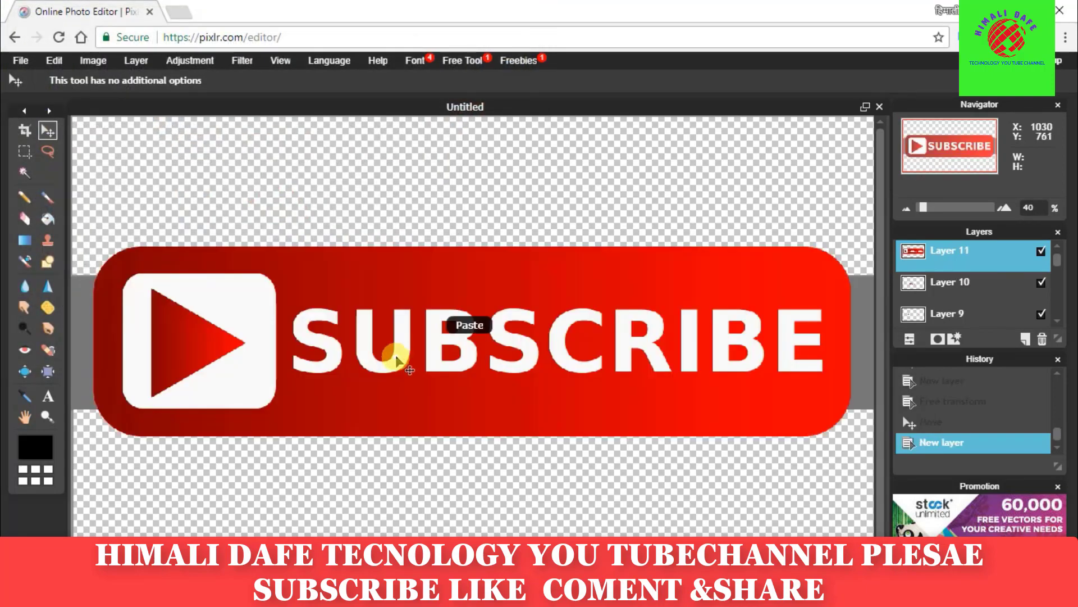
Shrink the SUBSCRIBE button and move it to the banner's lower left beside YouTube Channel
left_click(54, 61)
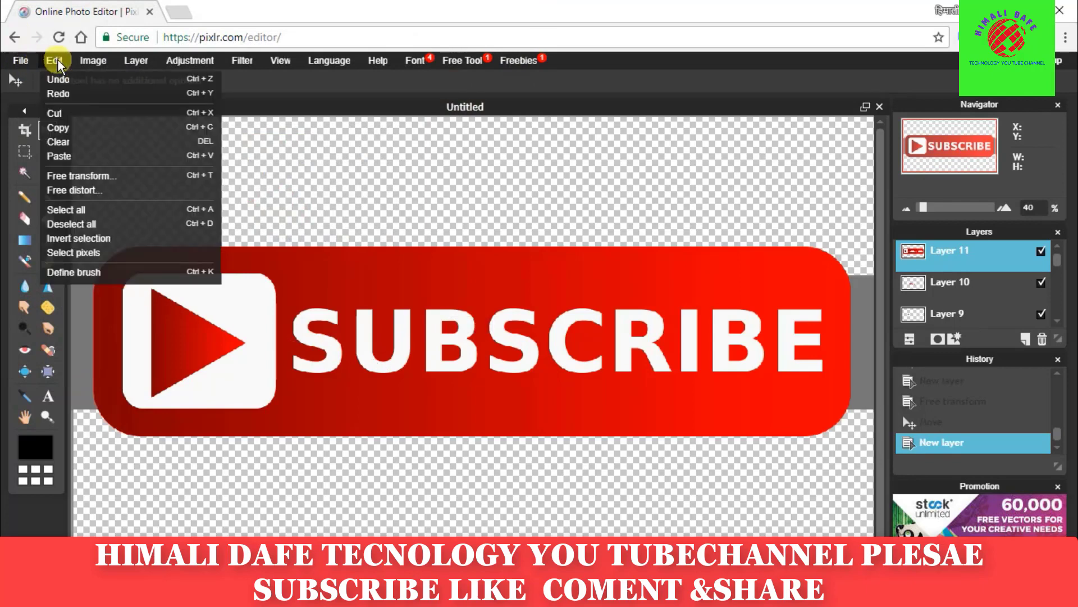
left_click(93, 176)
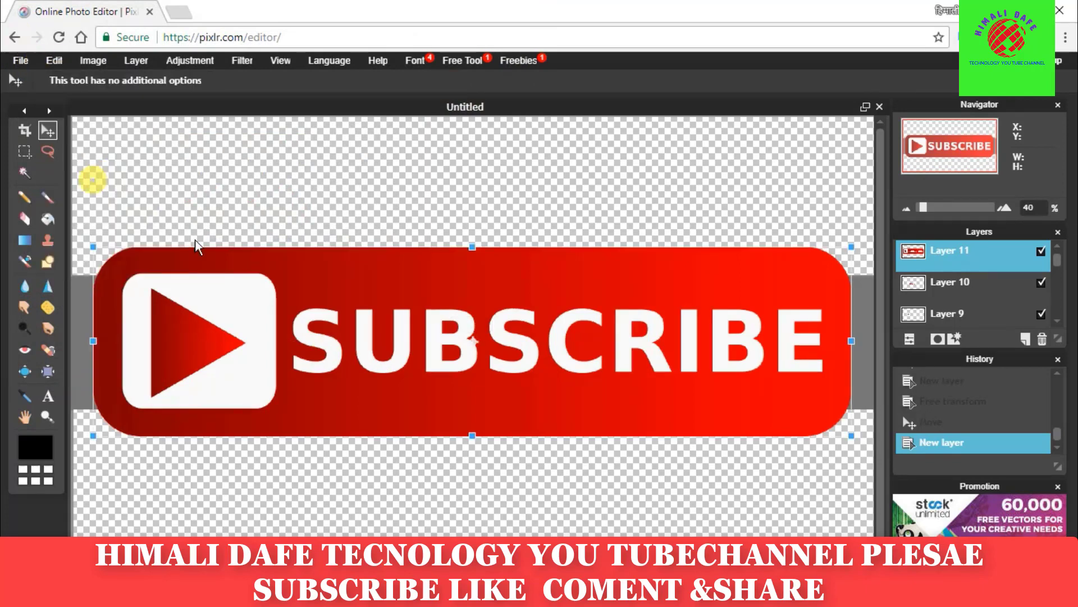
left_click_drag(852, 341, 633, 341)
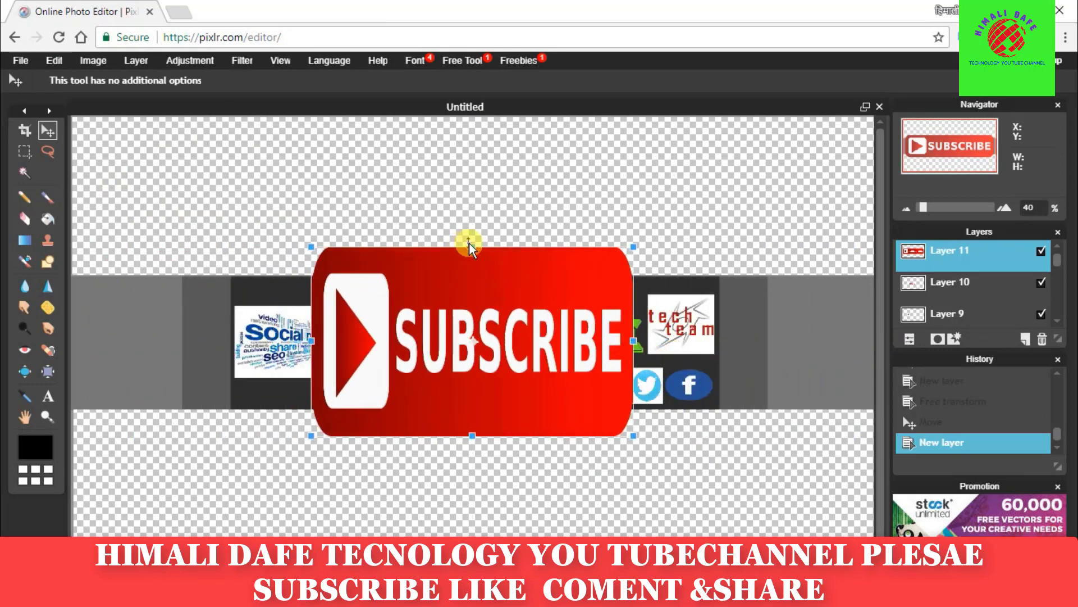
left_click_drag(471, 245, 466, 311)
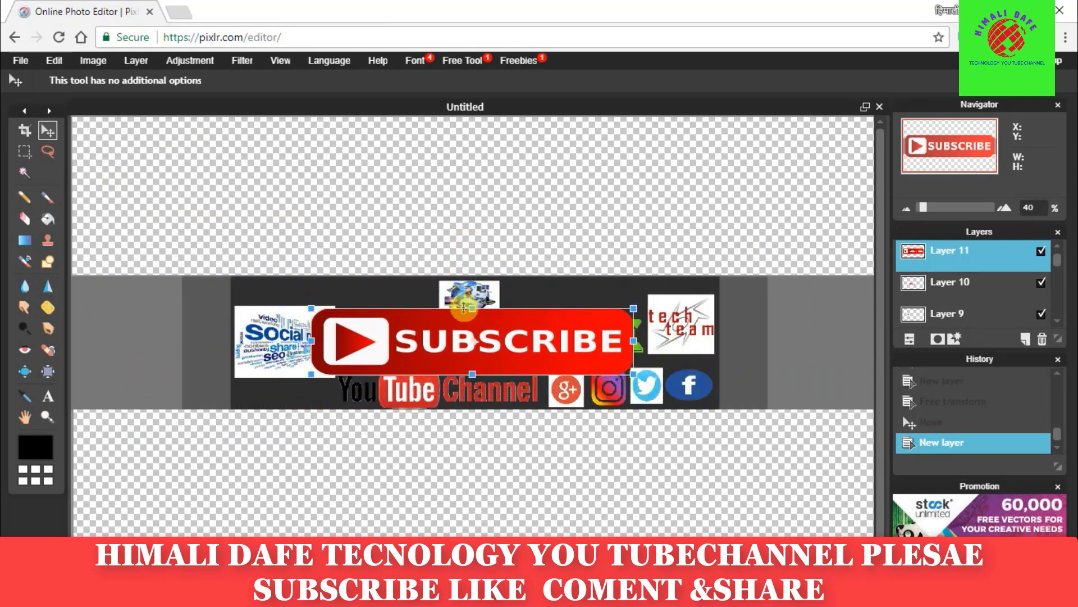
left_click_drag(634, 341, 555, 341)
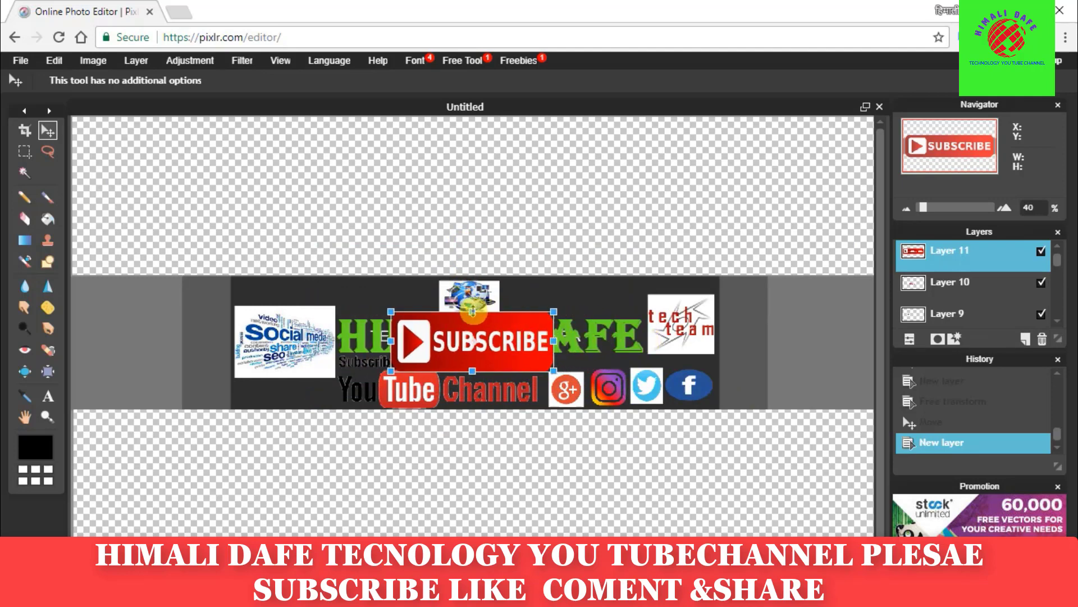
left_click_drag(472, 311, 471, 329)
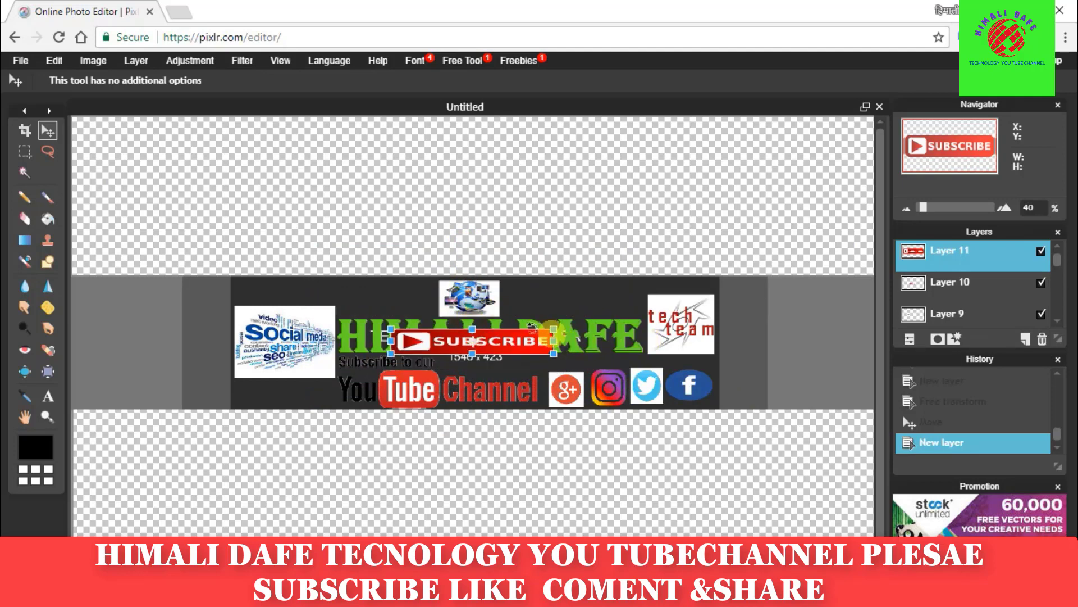
left_click_drag(553, 340, 525, 342)
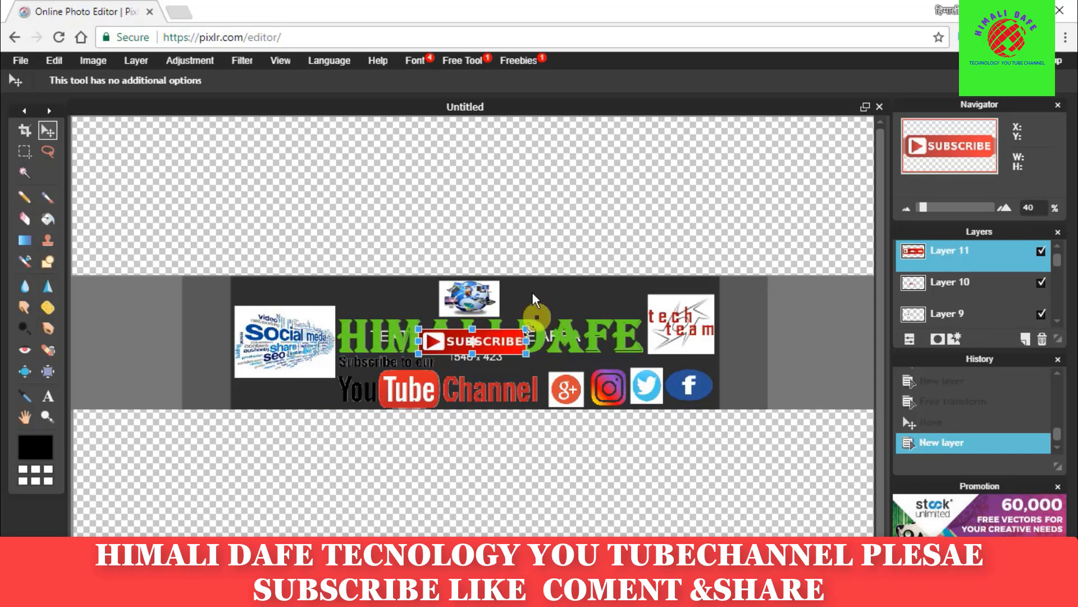
left_click(336, 228)
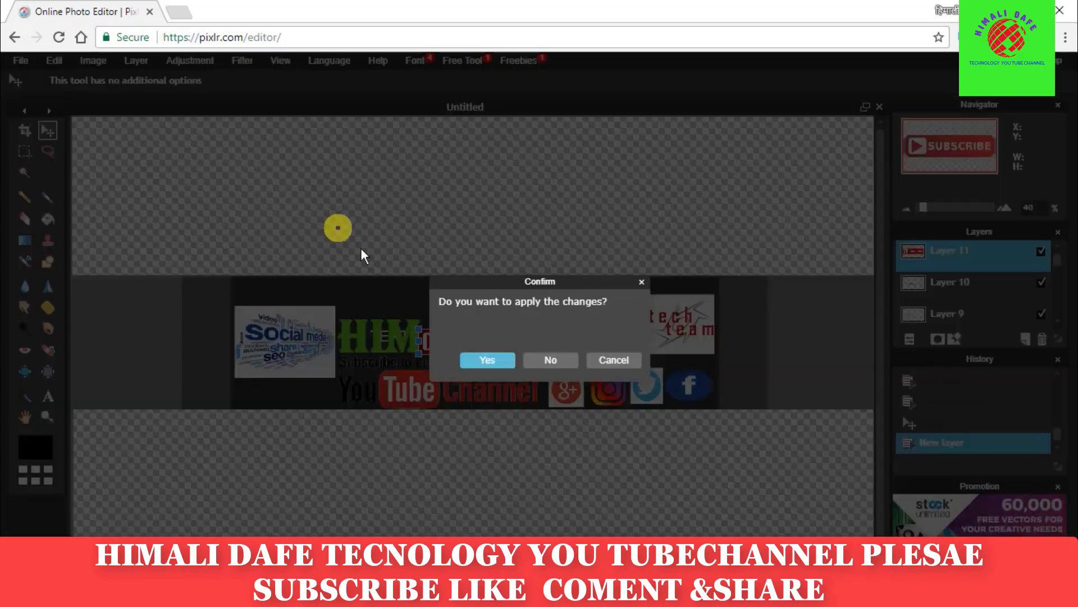
left_click(497, 362)
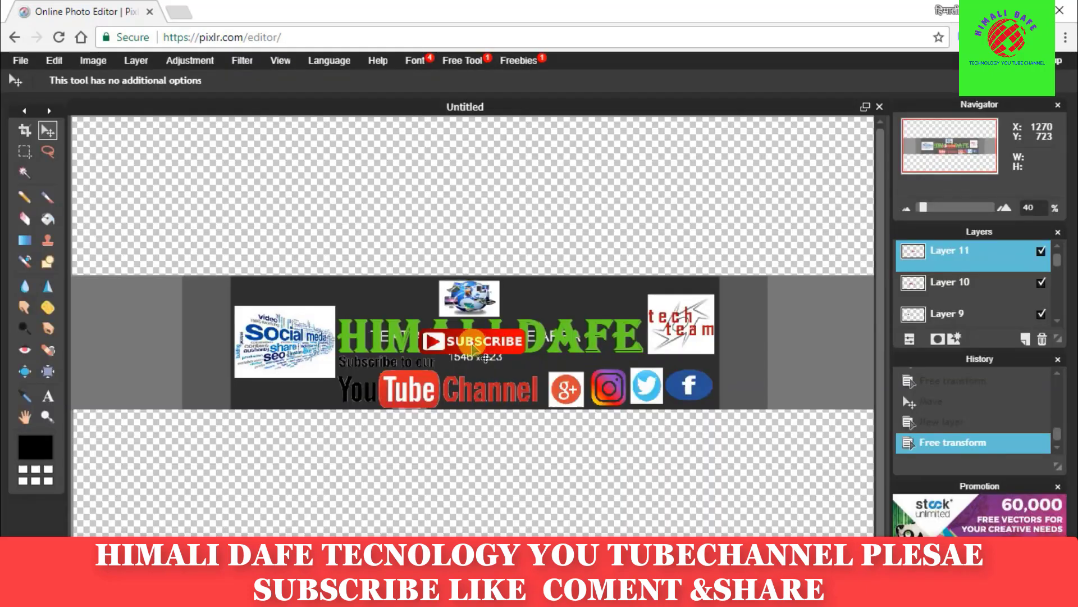
left_click_drag(469, 346, 284, 395)
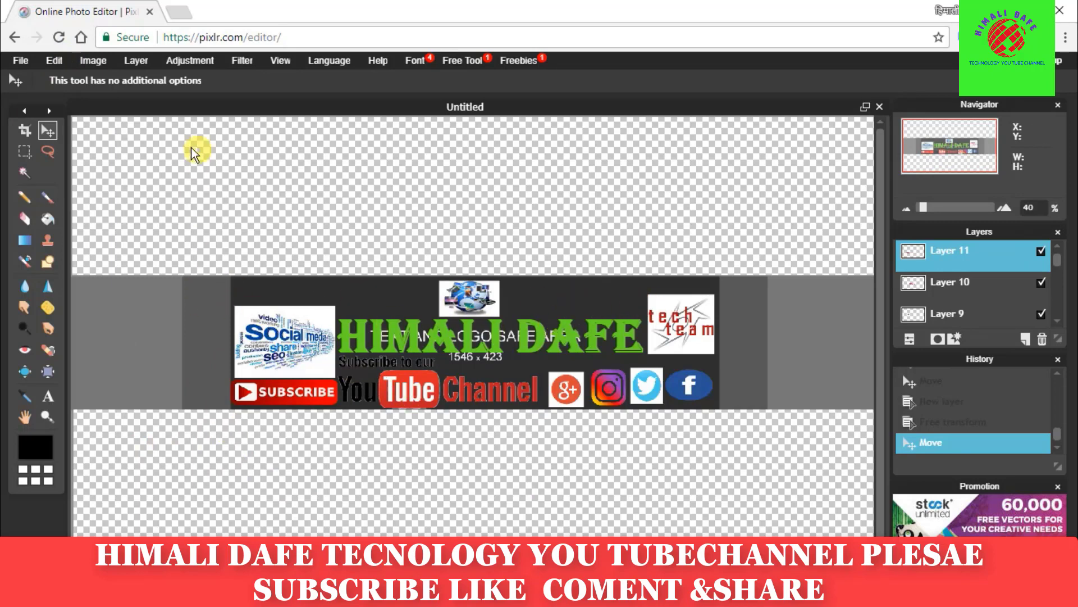
Select the Toshiba laptop image file to add as a layer
left_click(135, 61)
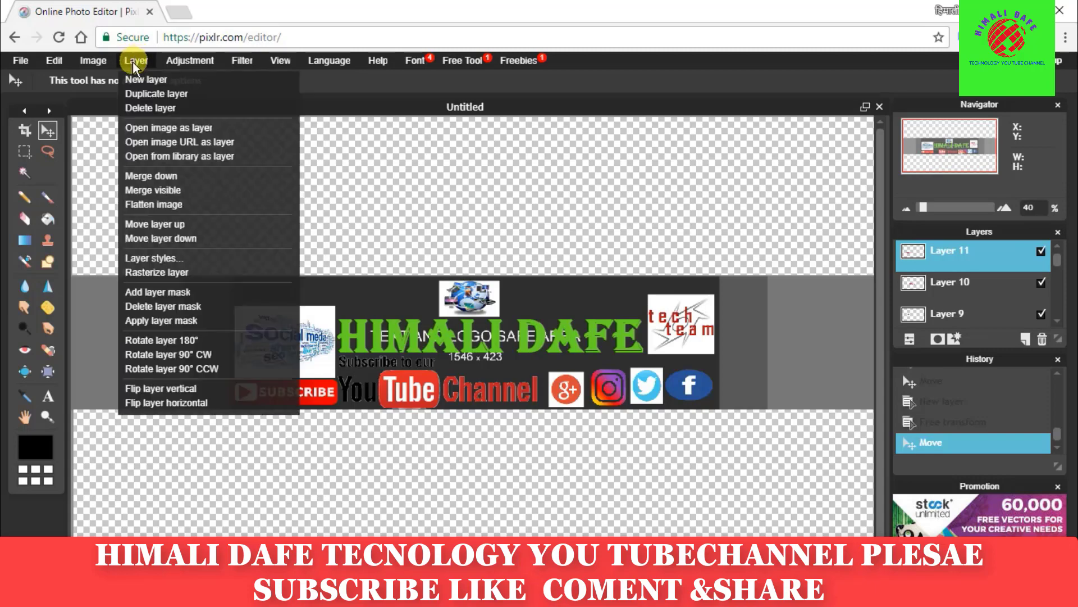
left_click(170, 129)
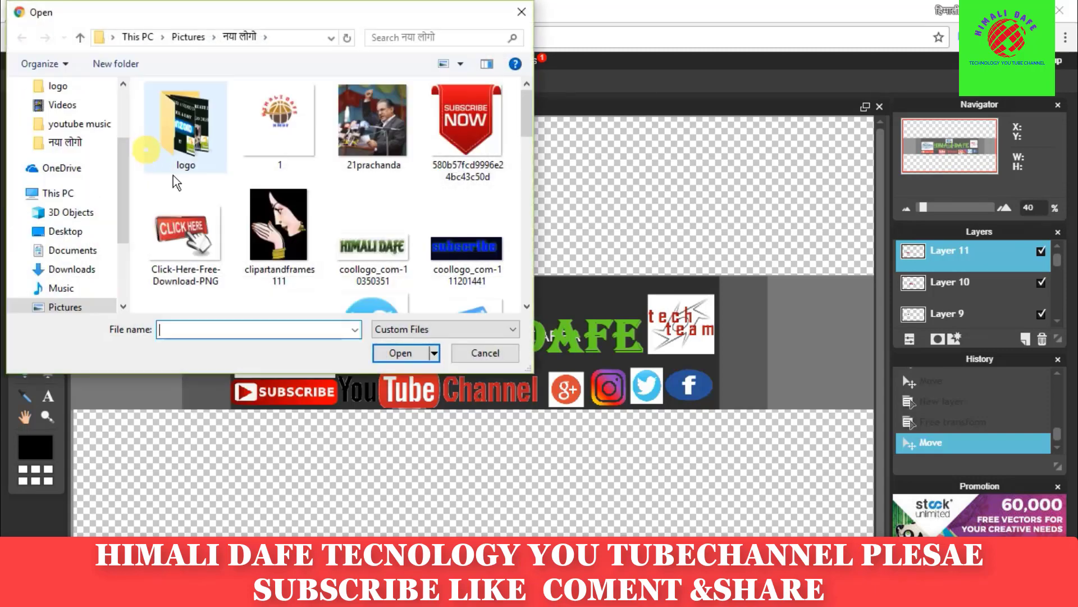
scroll(291, 194, "down", 1)
scroll(291, 197, "down", 1)
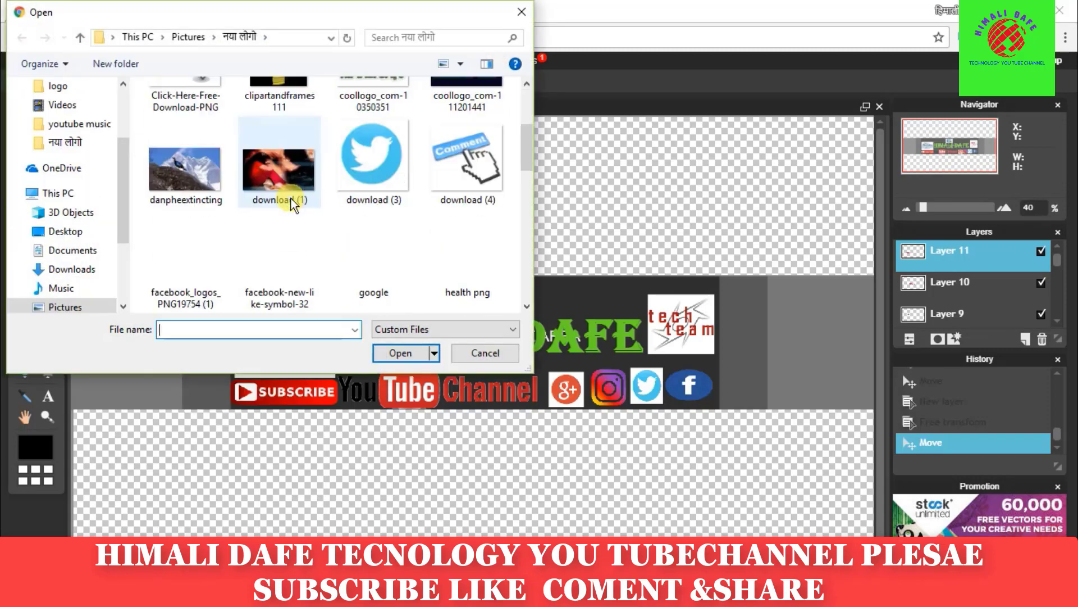
scroll(291, 198, "down", 1)
scroll(291, 198, "down", 2)
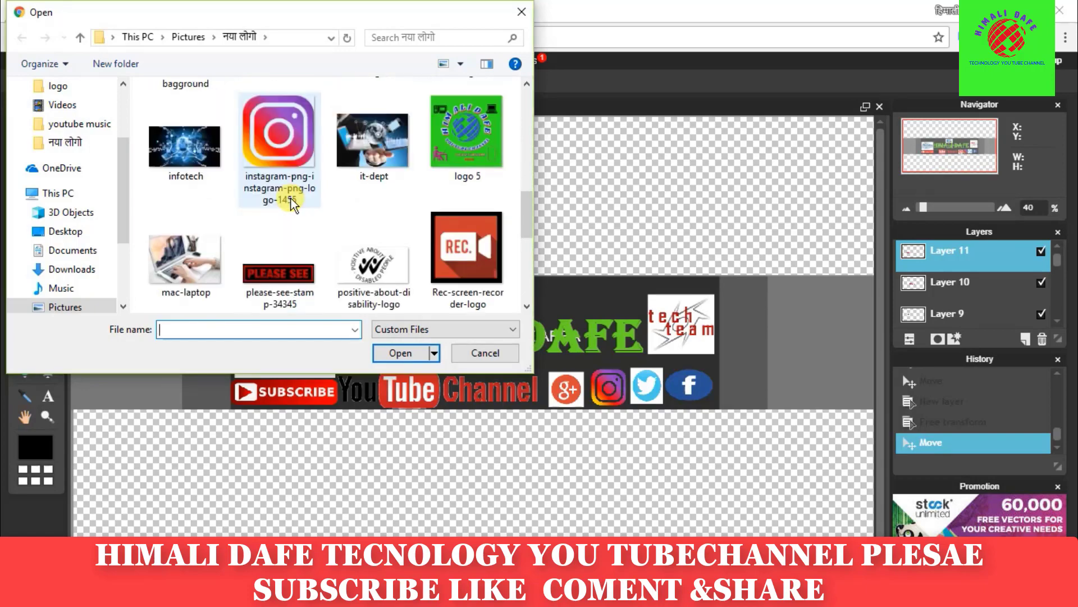
scroll(294, 197, "down", 2)
scroll(295, 197, "down", 1)
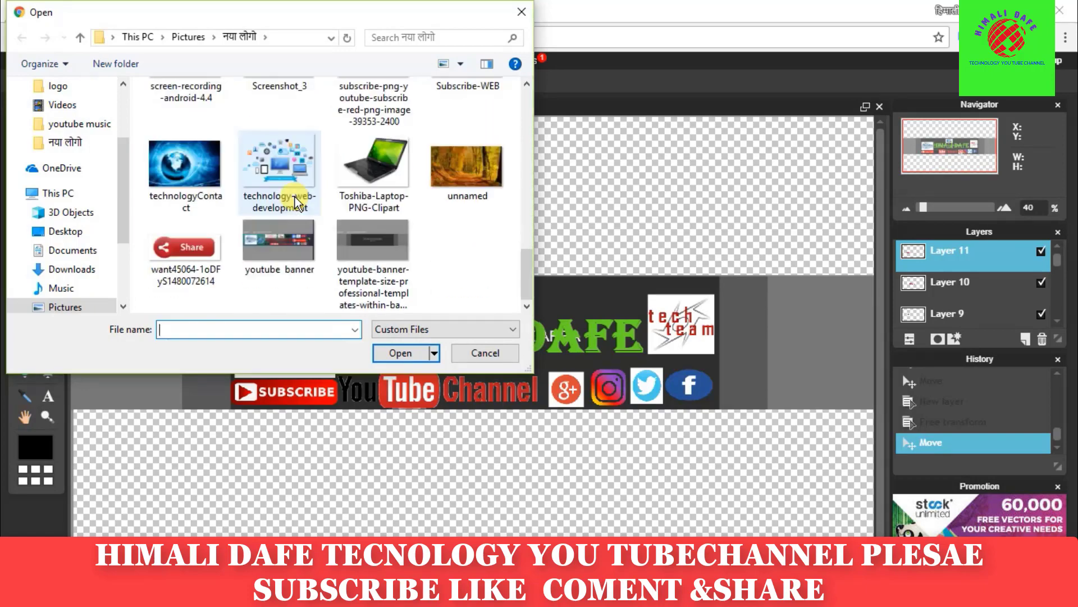
left_click(389, 157)
Place the Toshiba laptop on Layer 12, shrink it, and move it to the banner's top right of the globe
left_click(406, 349)
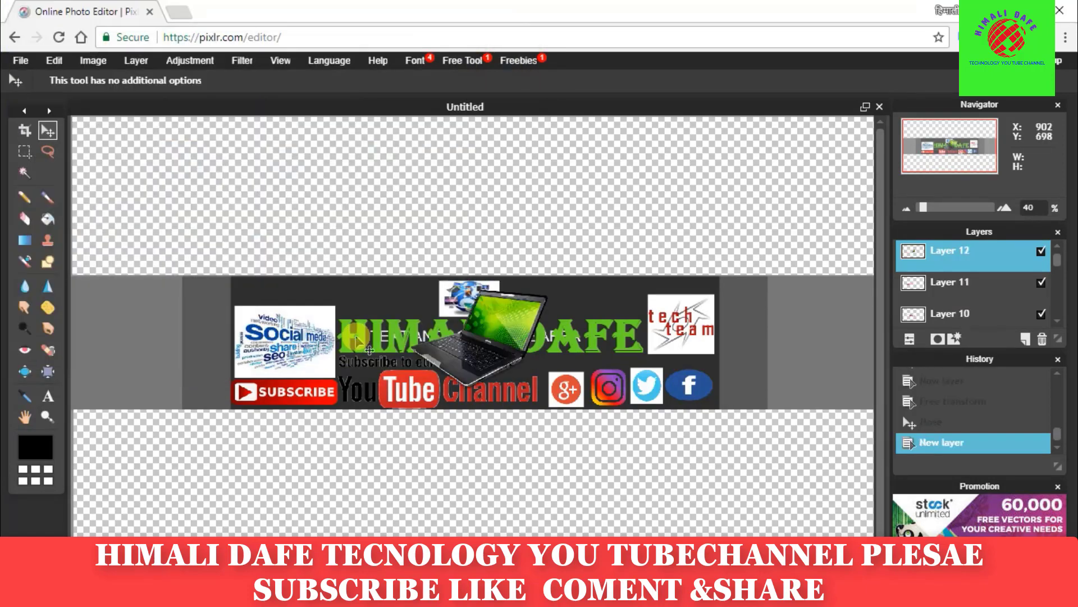
left_click(54, 59)
left_click(132, 176)
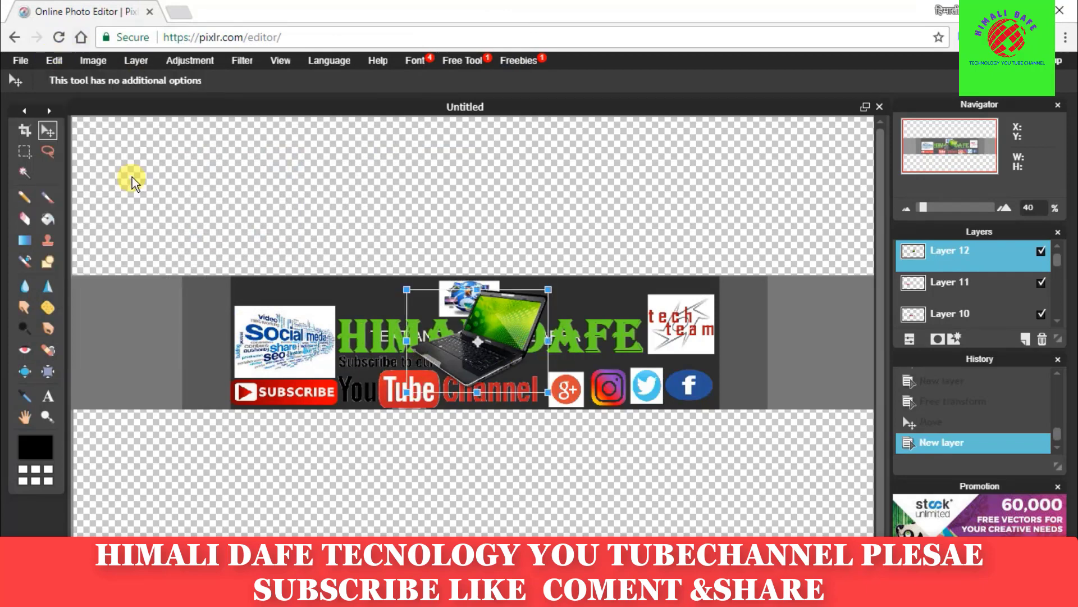
left_click(560, 321)
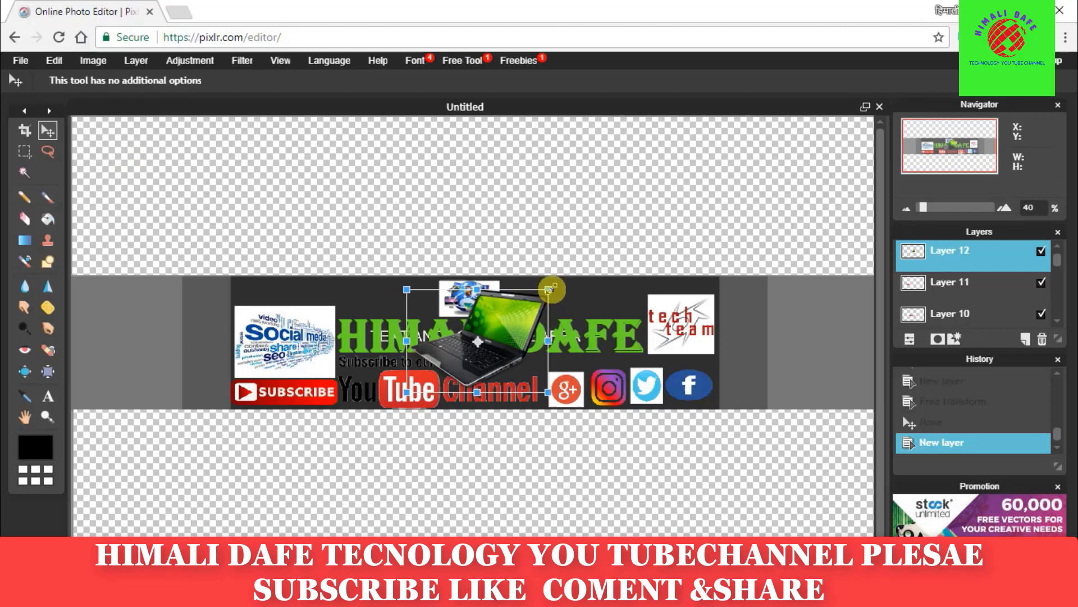
left_click_drag(550, 290, 506, 313)
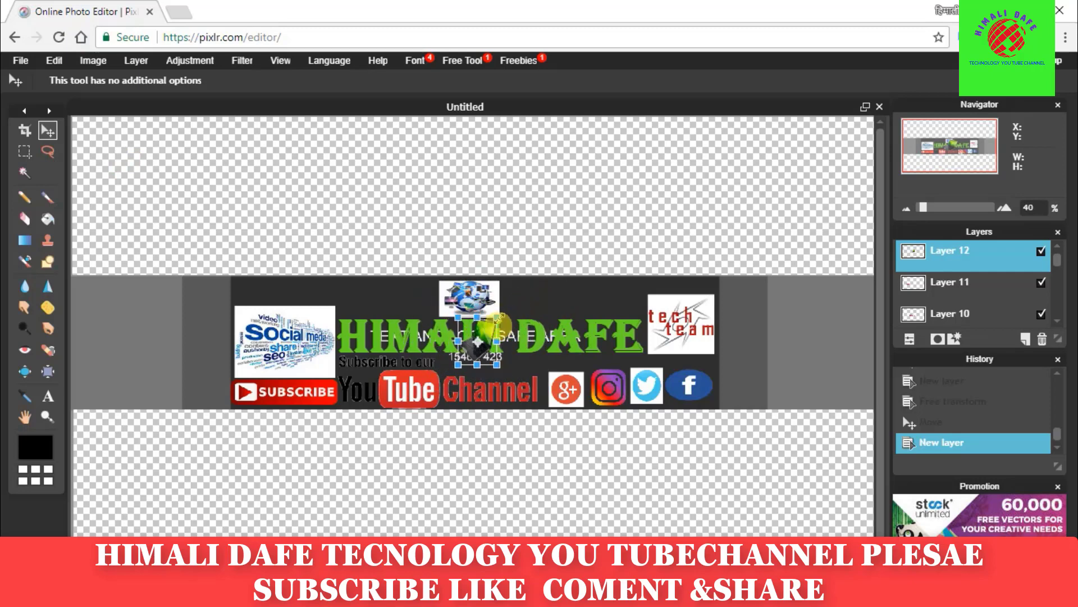
left_click_drag(506, 313, 429, 307)
left_click(390, 227)
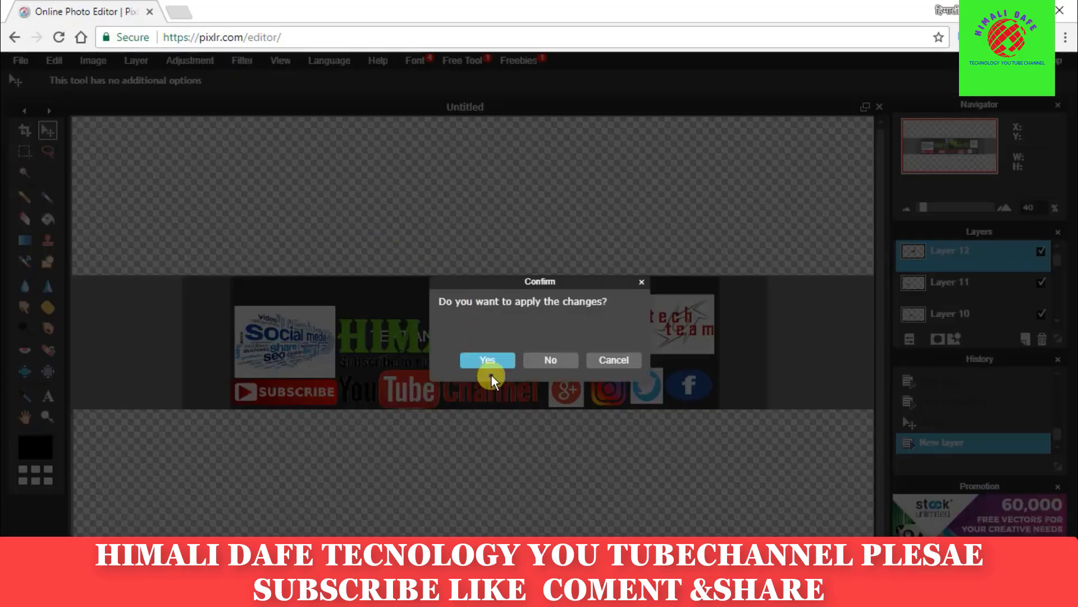
left_click(483, 361)
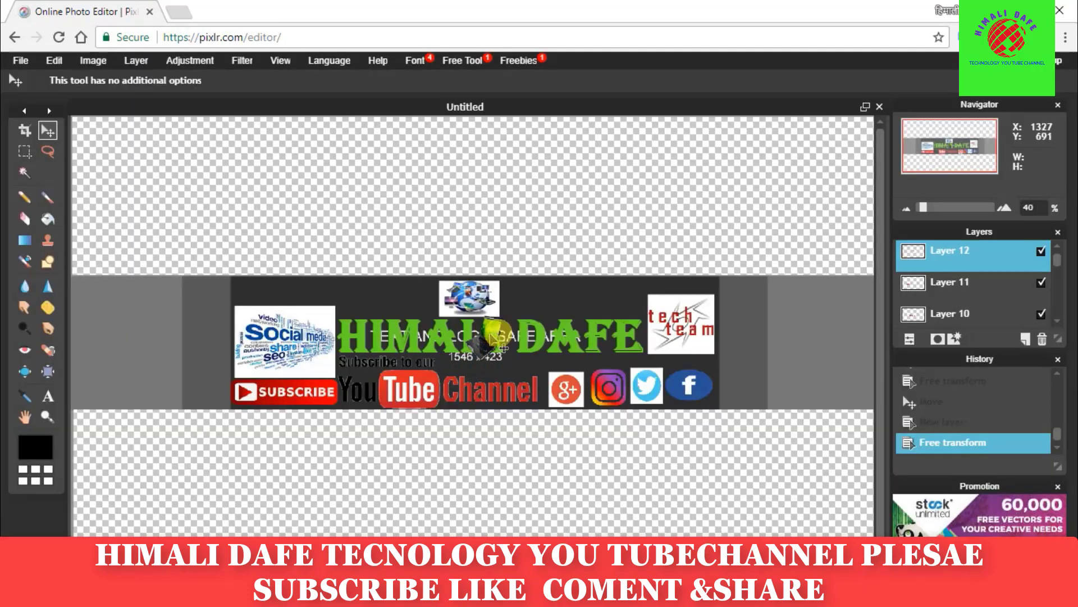
left_click_drag(496, 340, 556, 296)
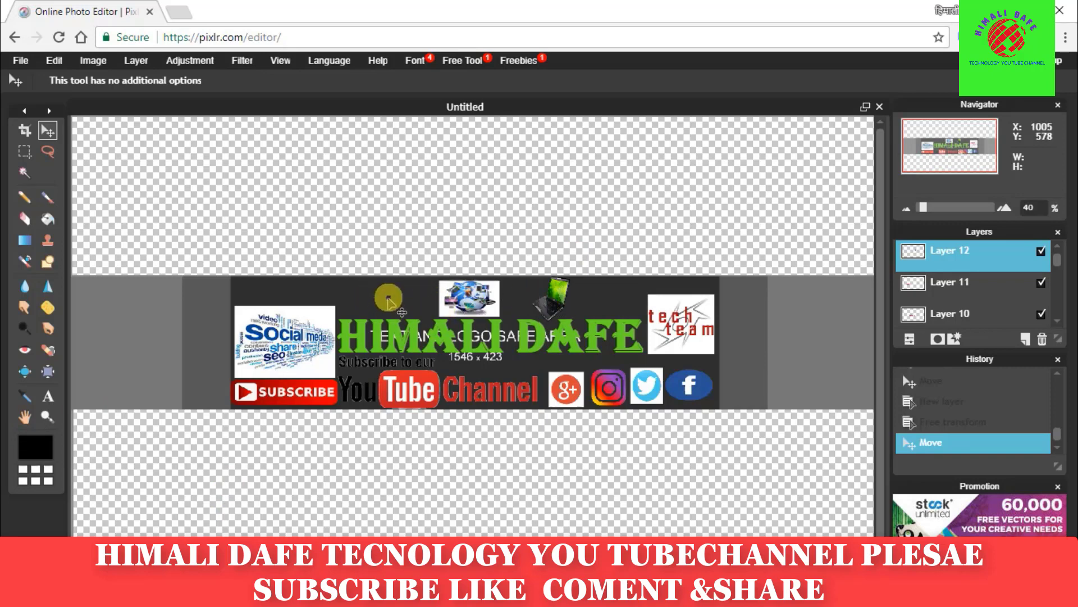
Browse the Pictures > नया लोगो folder for a new layer image and select the mac-laptop photo
left_click(137, 59)
left_click(188, 128)
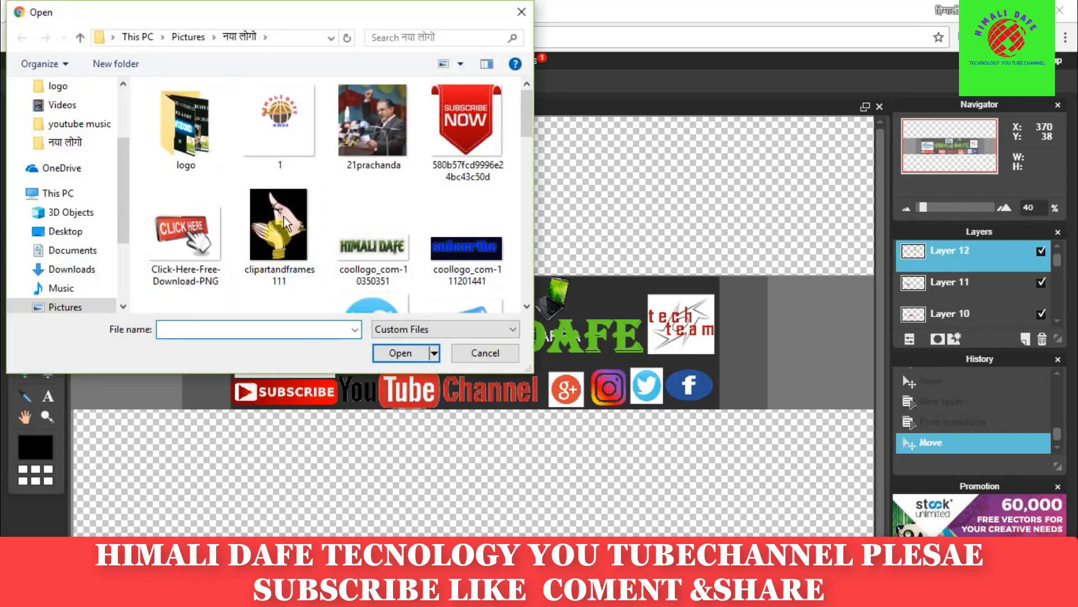
scroll(294, 216, "down", 1)
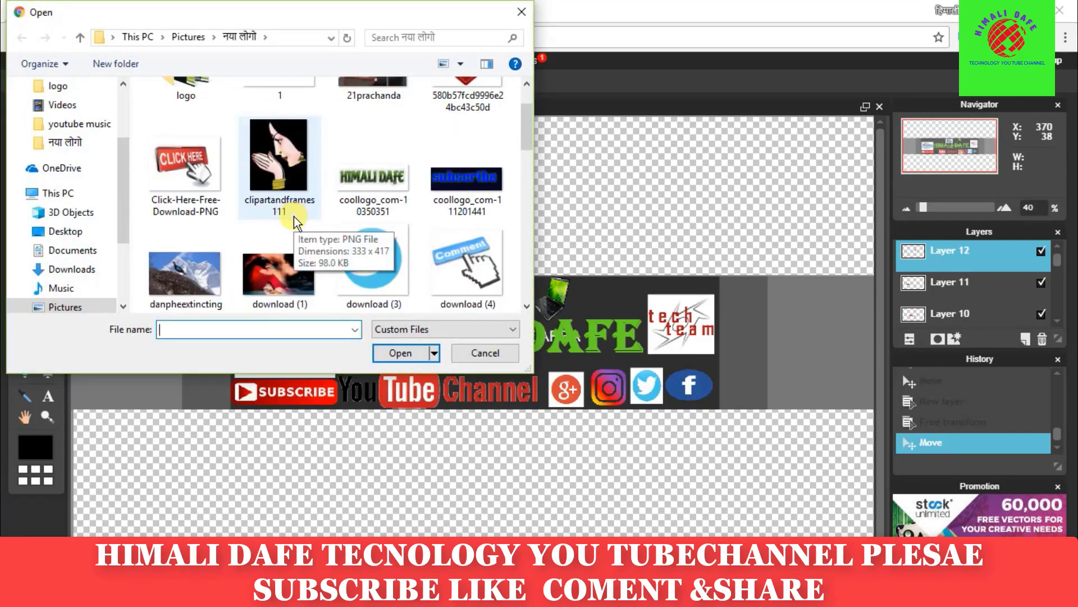
scroll(292, 218, "down", 1)
scroll(290, 217, "down", 1)
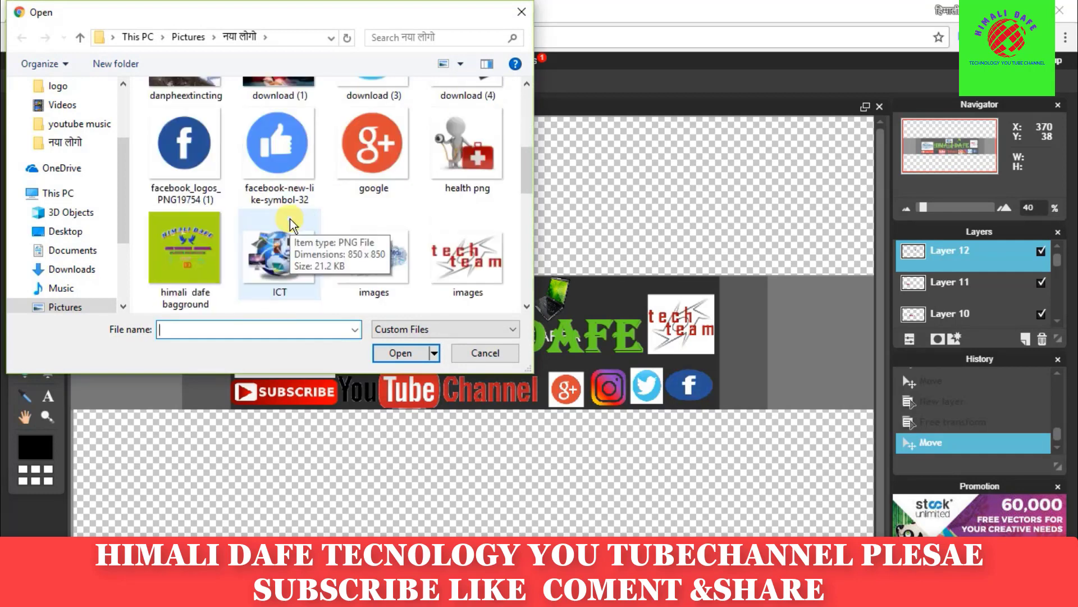
scroll(290, 218, "down", 1)
scroll(390, 193, "down", 1)
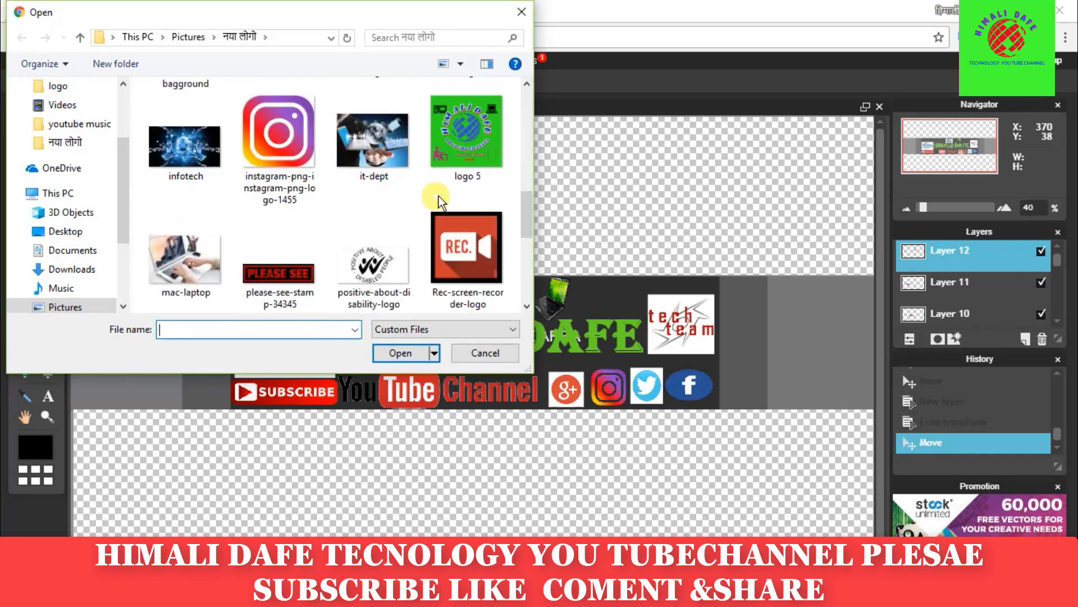
scroll(387, 200, "down", 1)
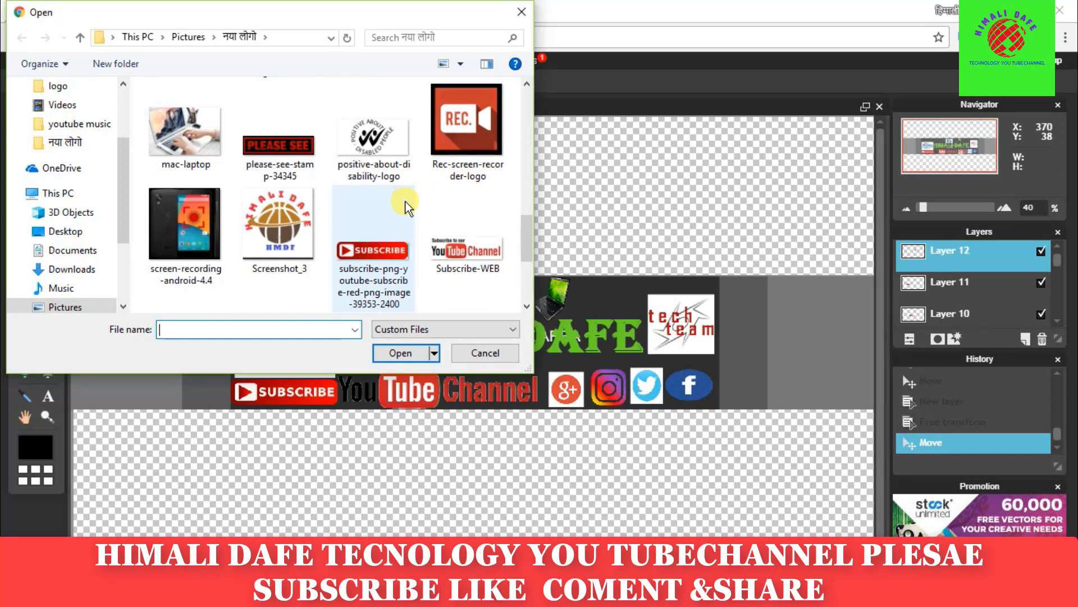
scroll(408, 208, "down", 1)
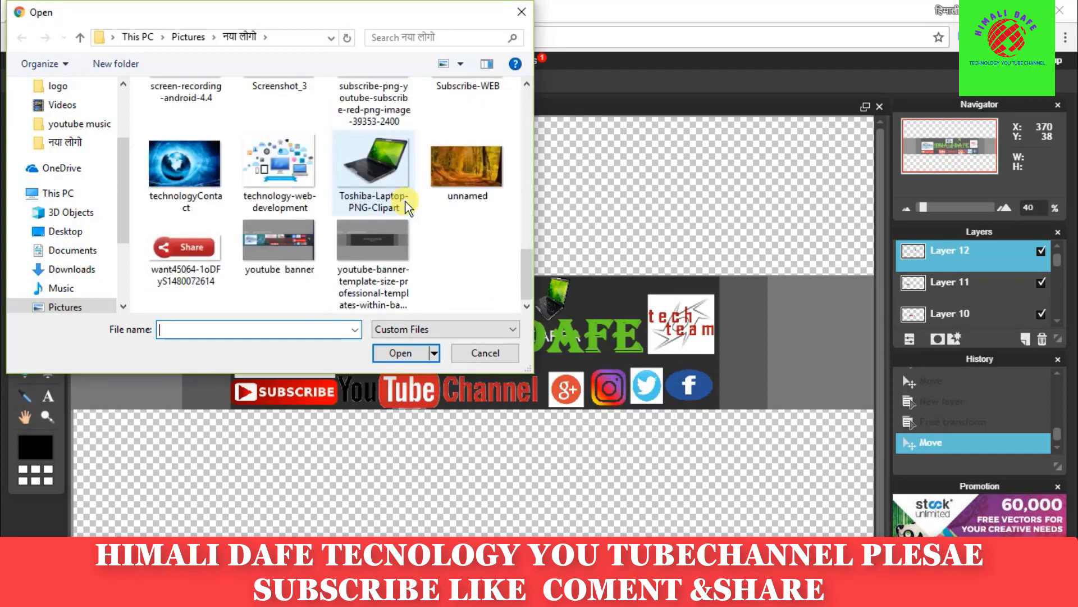
scroll(408, 208, "up", 1)
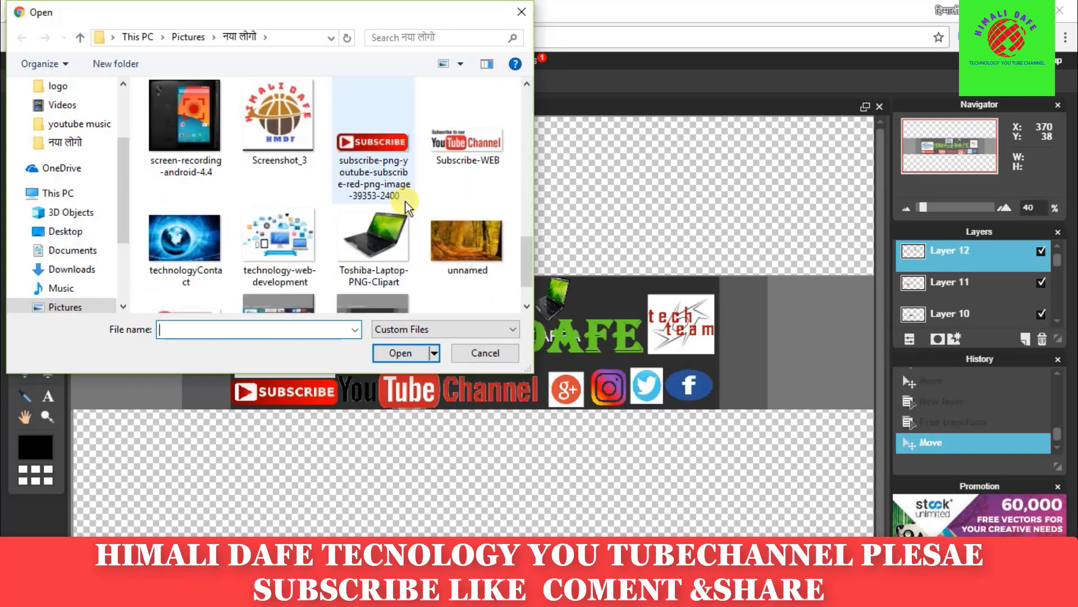
scroll(409, 208, "up", 1)
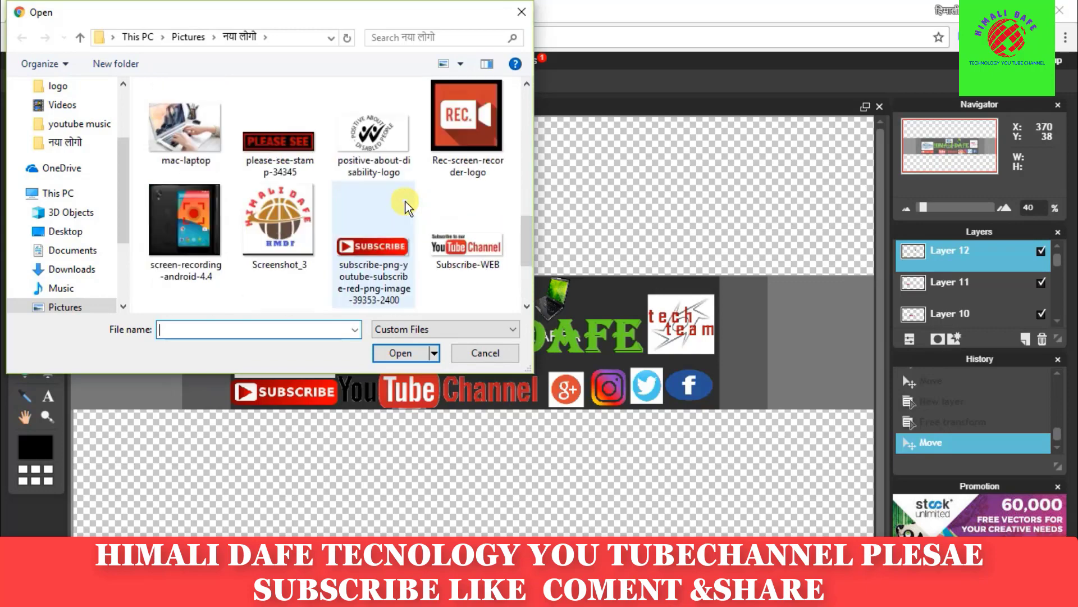
scroll(406, 202, "up", 1)
scroll(406, 203, "up", 1)
scroll(406, 202, "up", 1)
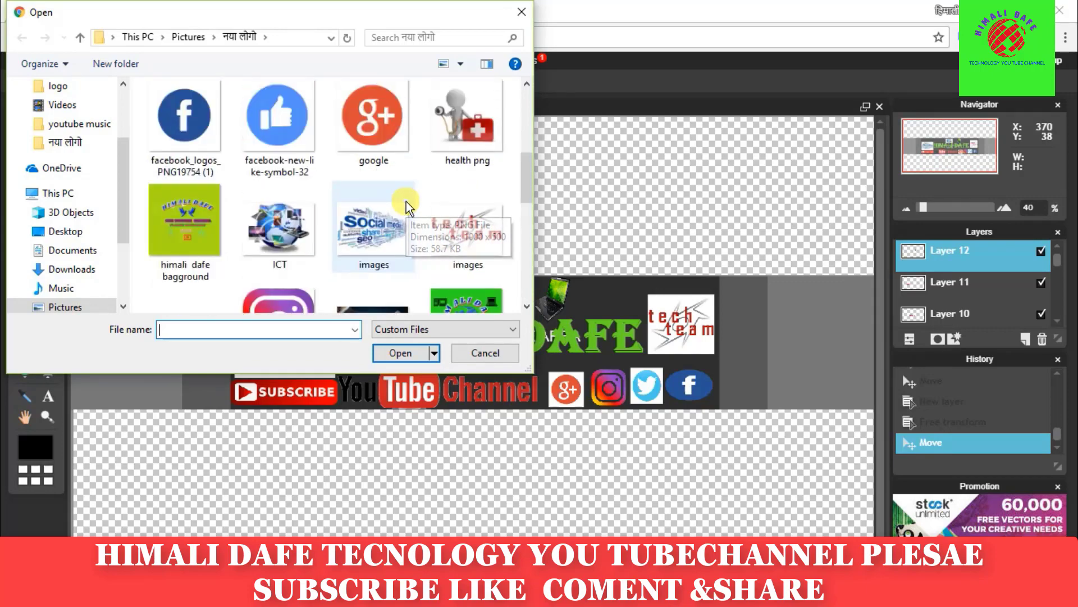
scroll(407, 201, "up", 2)
scroll(406, 201, "up", 1)
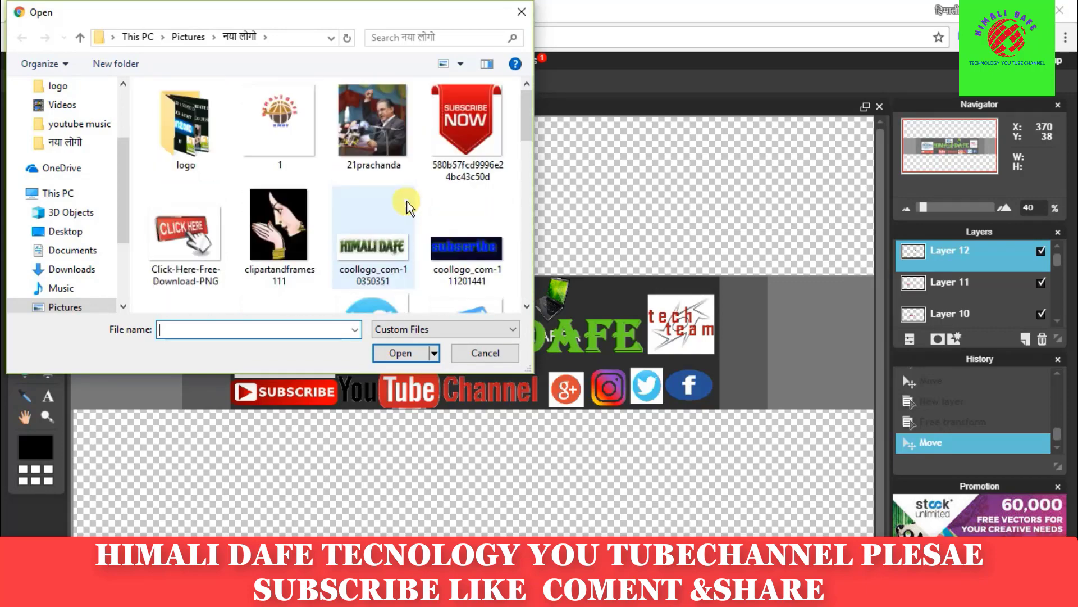
scroll(406, 201, "down", 2)
scroll(407, 202, "down", 2)
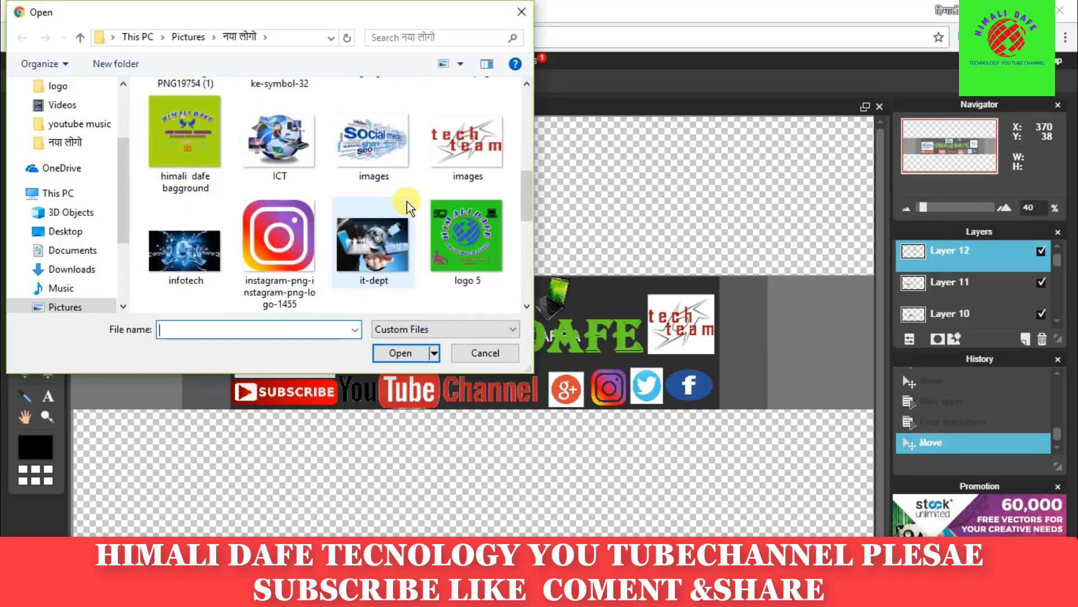
scroll(406, 201, "down", 2)
scroll(406, 201, "down", 2)
scroll(406, 202, "down", 1)
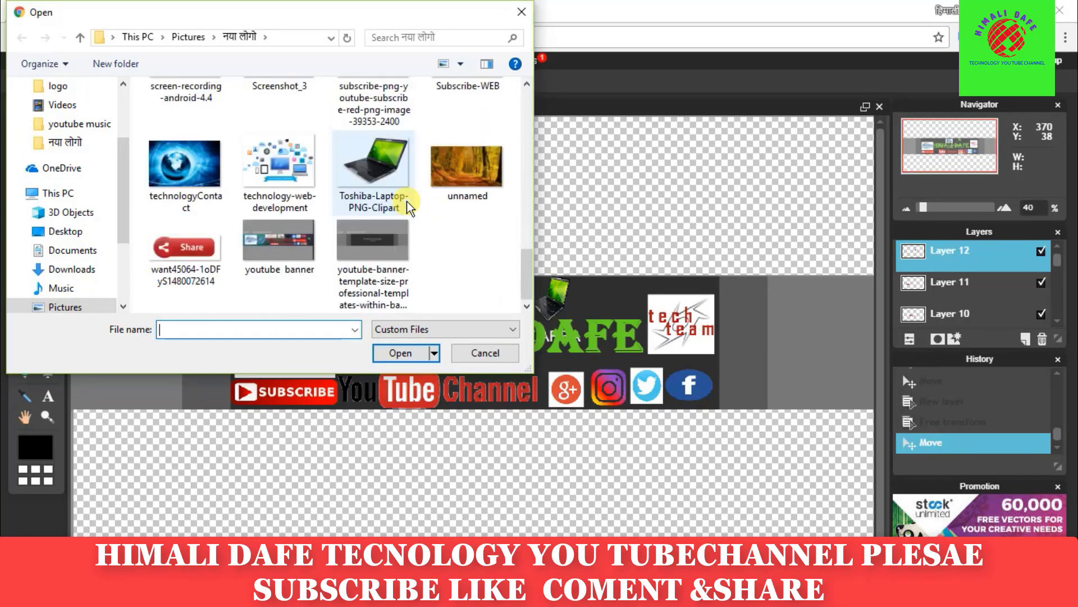
scroll(400, 231, "up", 1)
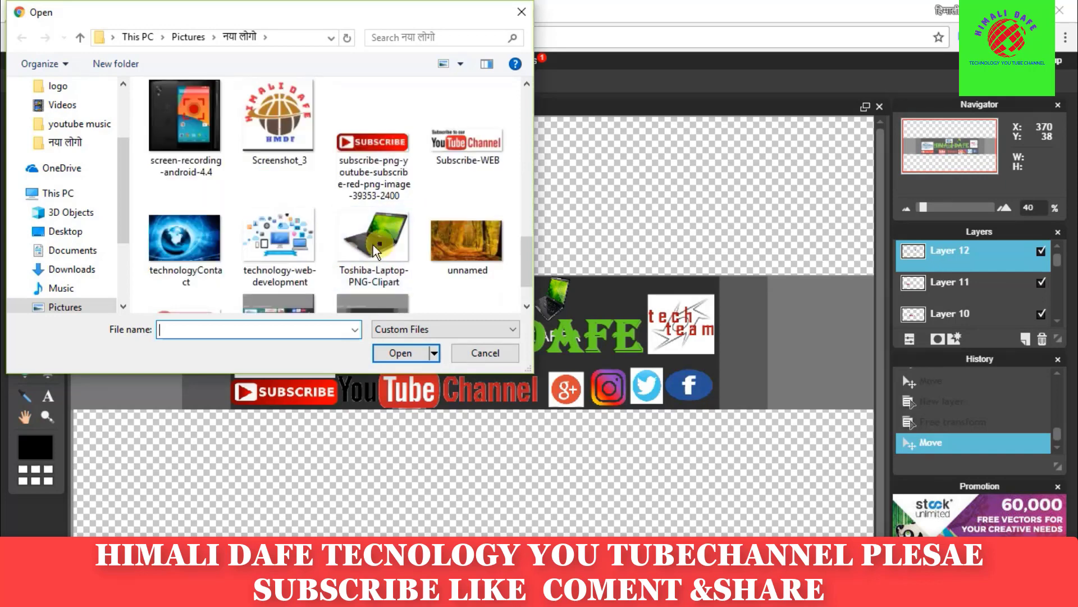
scroll(362, 241, "up", 1)
scroll(363, 241, "up", 1)
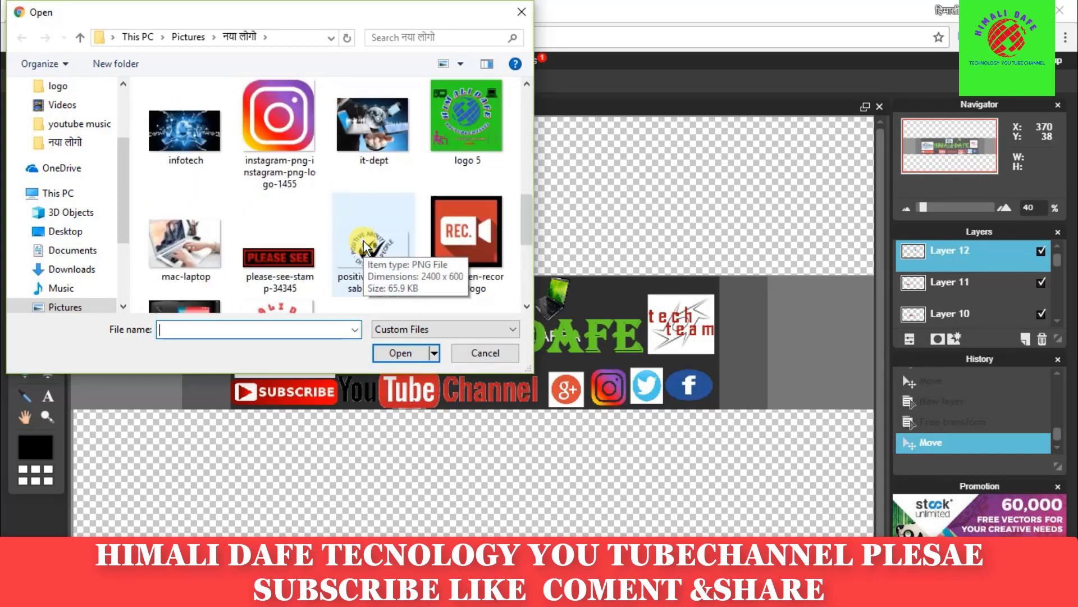
left_click(193, 241)
Add mac-laptop as Layer 13, shrink it to a thumbnail, and place it above HIMALI DAFE
left_click(388, 353)
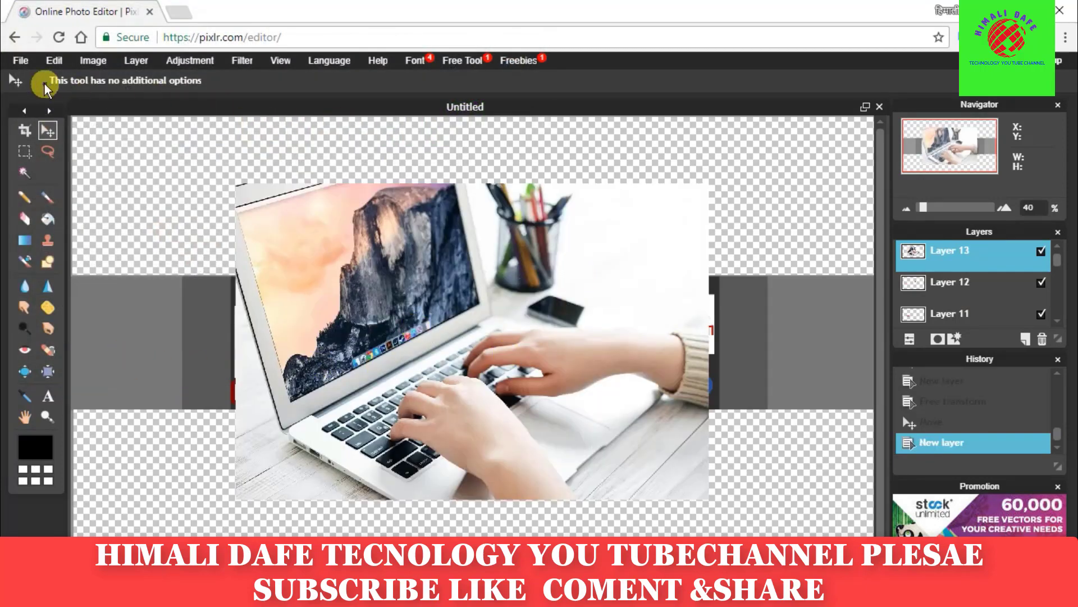
left_click(54, 60)
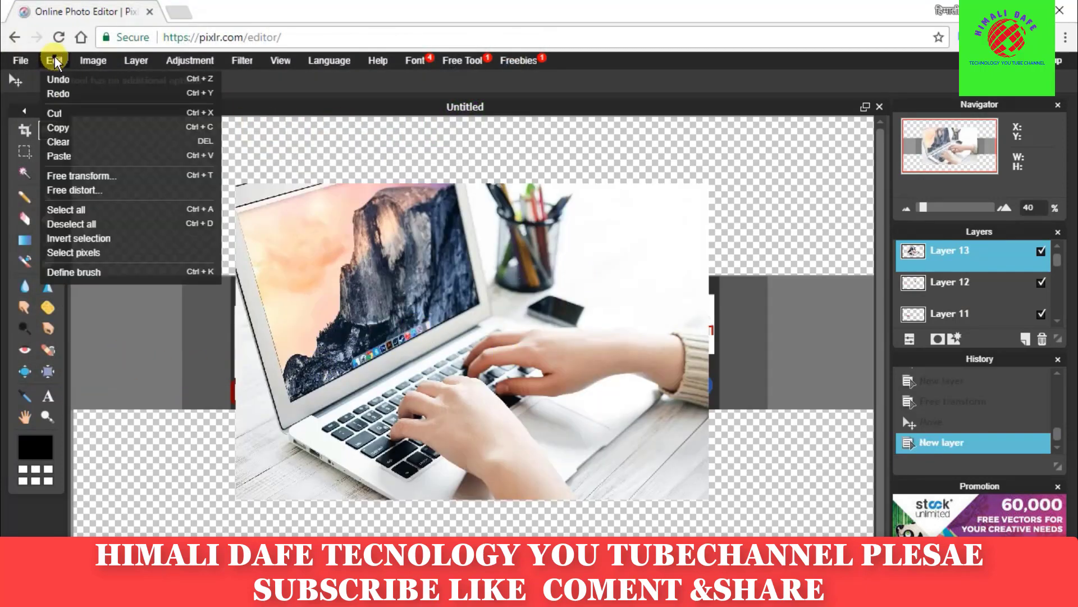
left_click(118, 174)
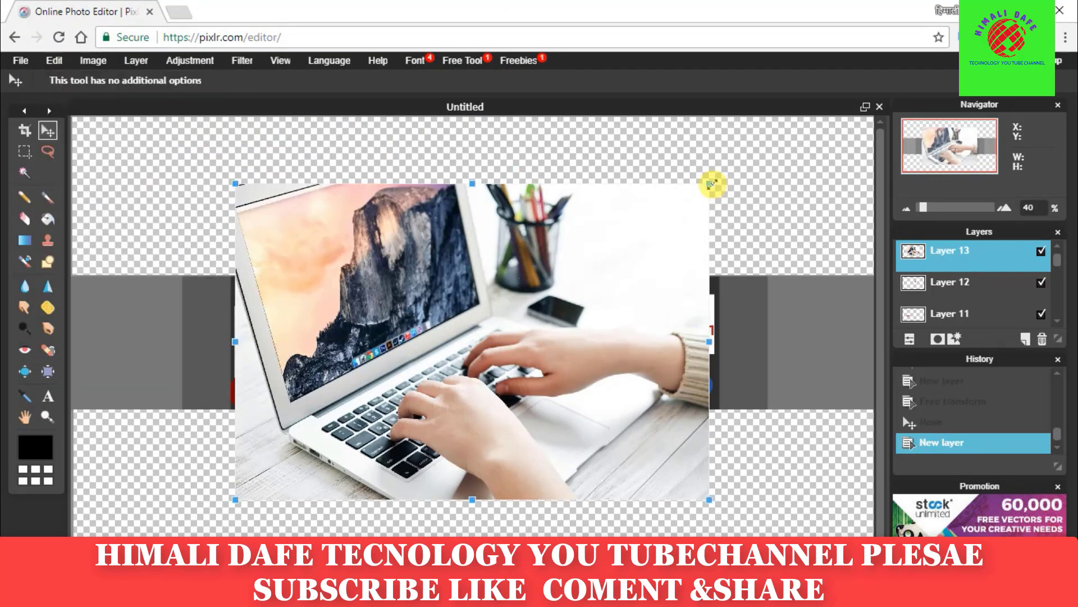
mouse_move(710, 179)
left_mouse_down()
mouse_move(540, 257)
mouse_move(521, 321)
mouse_move(497, 321)
left_mouse_up()
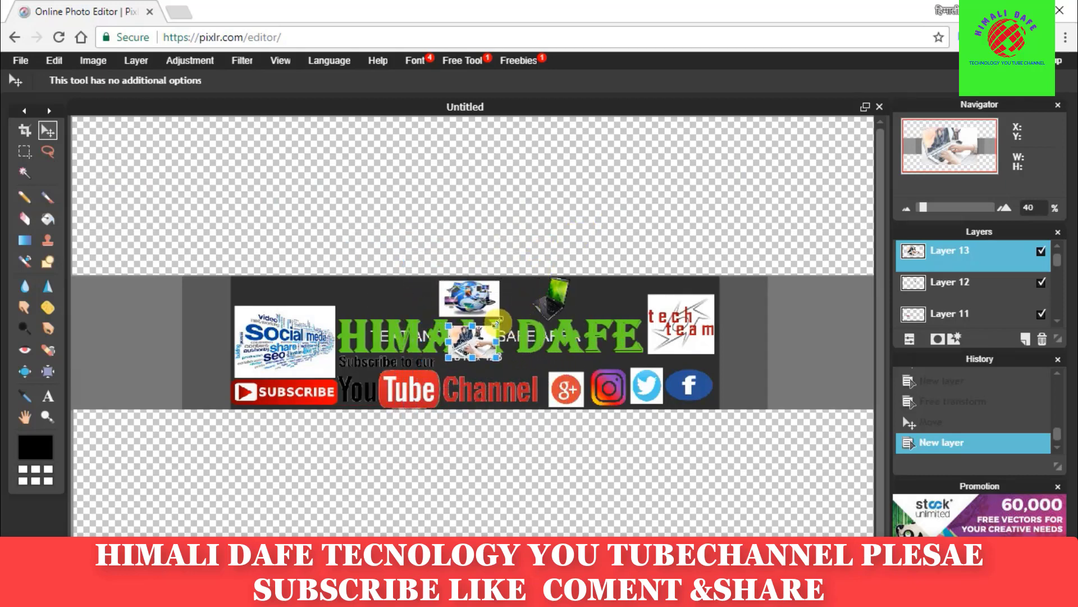
left_click(361, 178)
left_click(487, 358)
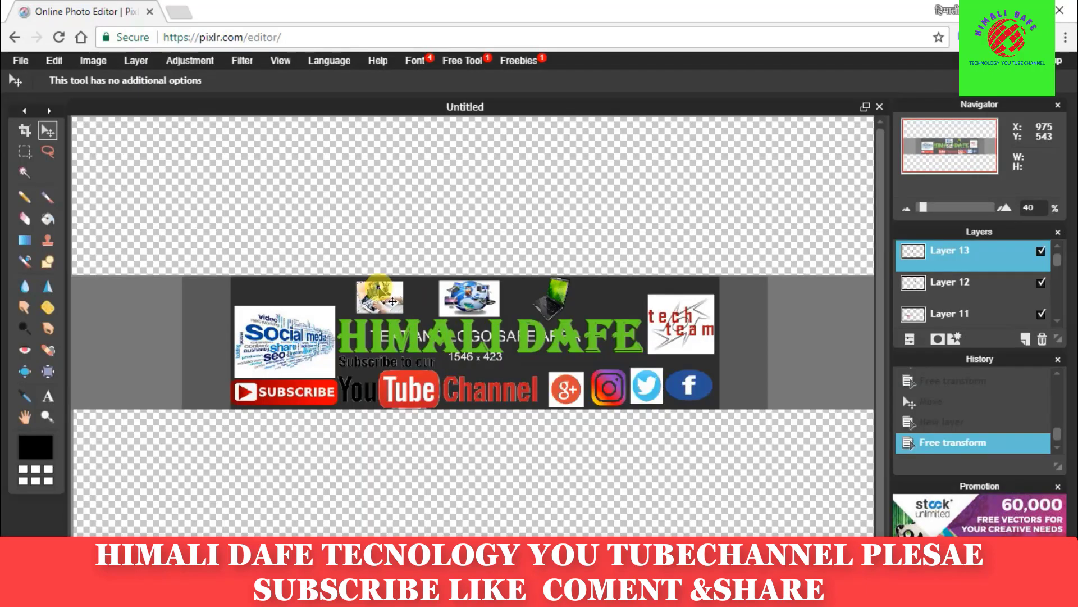
left_click(379, 288)
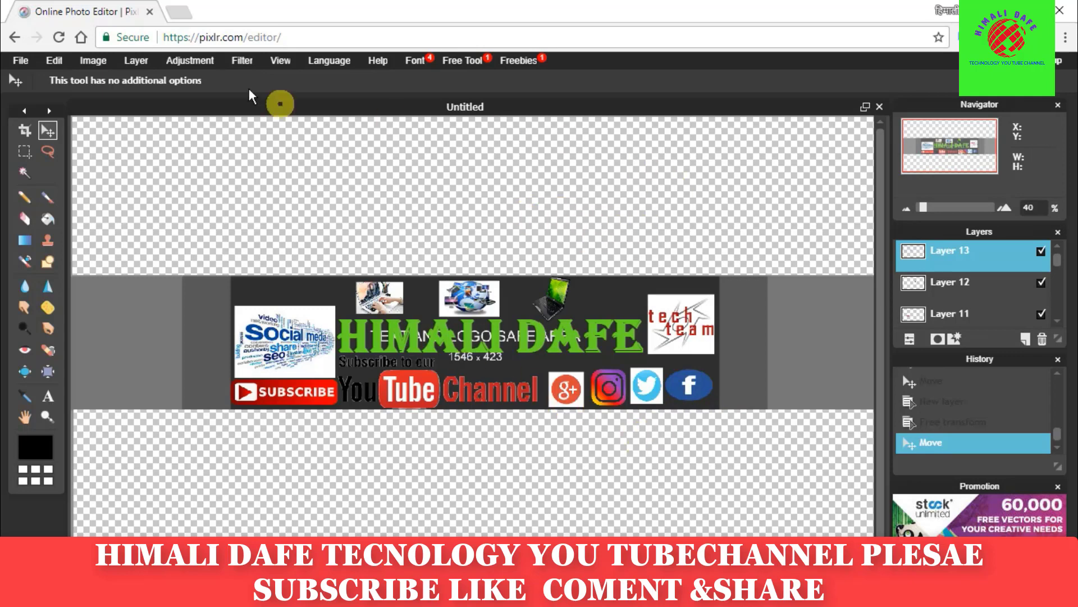
Start Layer > Open image as layer and scroll the file browser looking for the drive
left_click(137, 60)
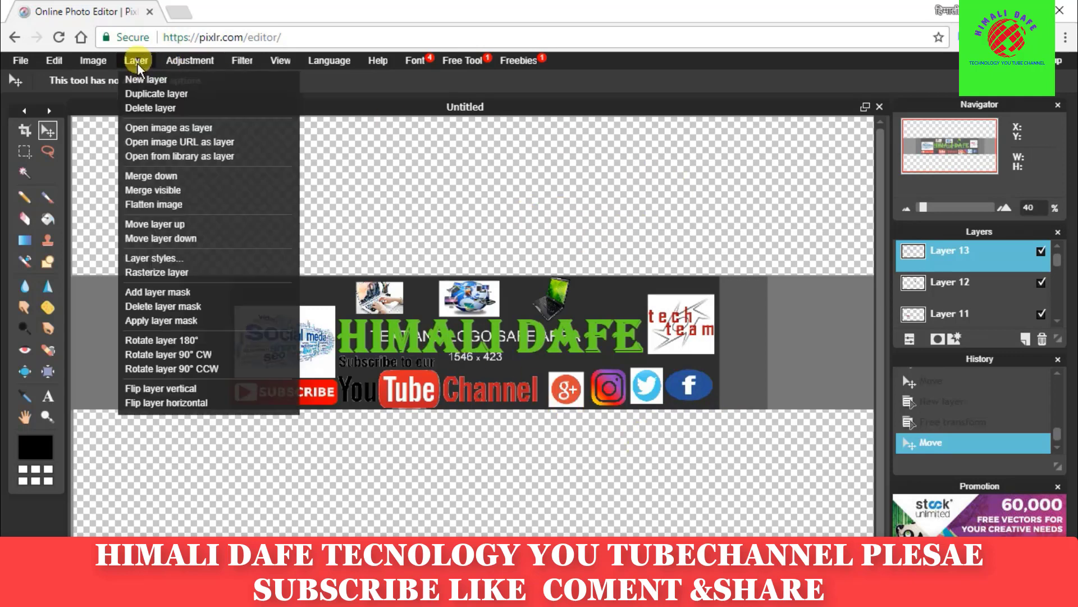
left_click(184, 128)
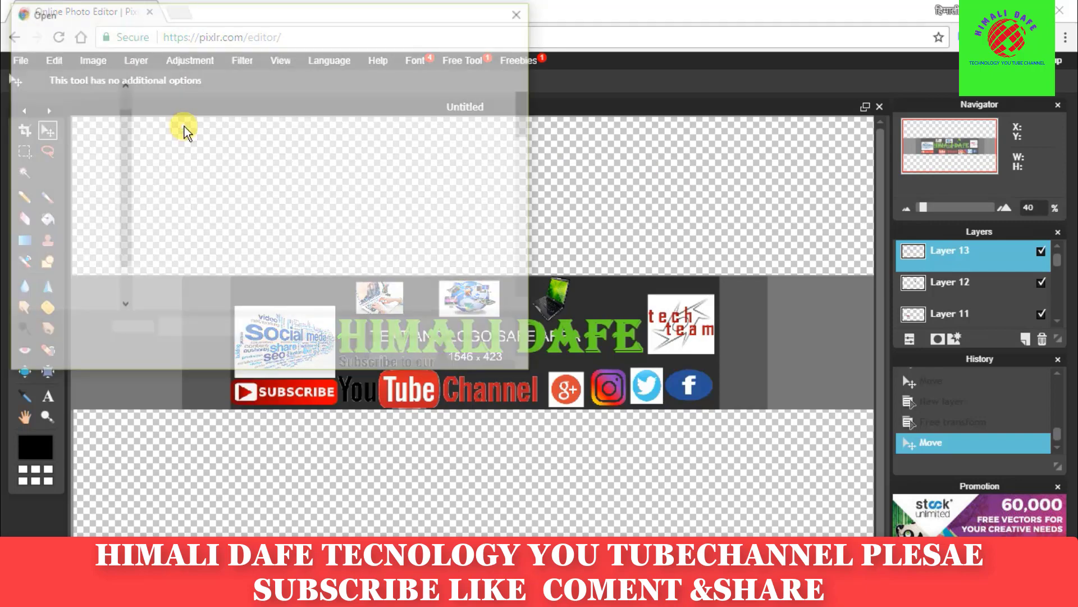
scroll(320, 205, "down", 3)
scroll(323, 209, "down", 5)
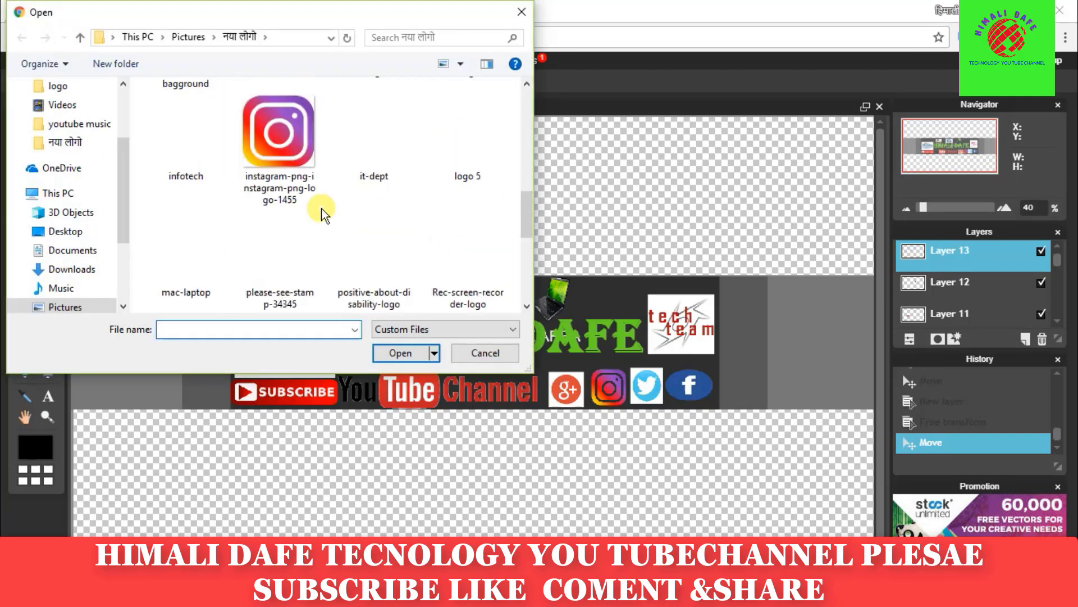
scroll(323, 209, "down", 5)
scroll(320, 210, "up", 5)
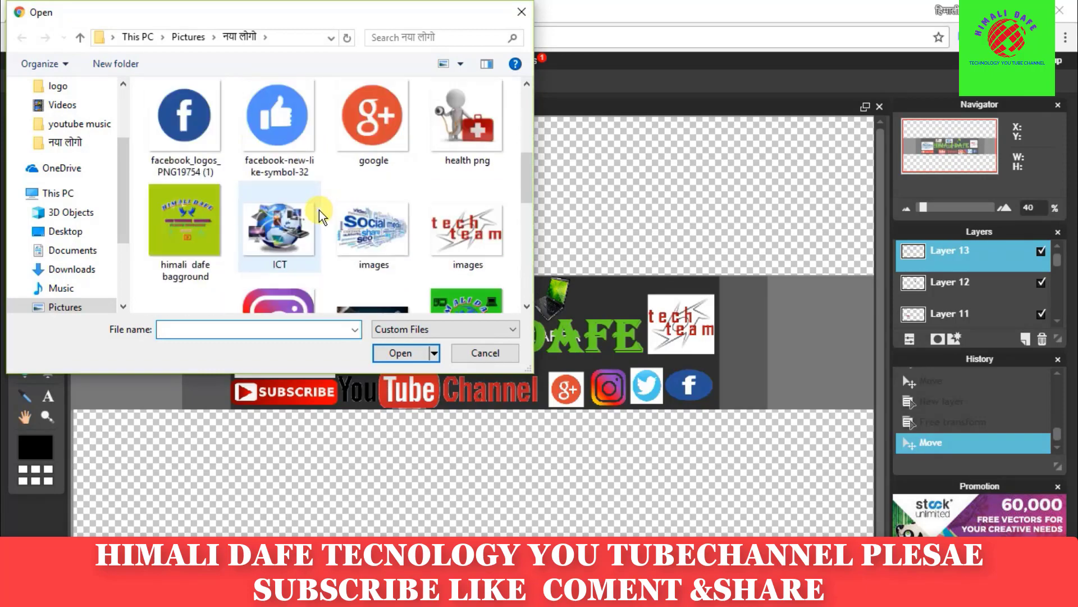
scroll(319, 210, "up", 5)
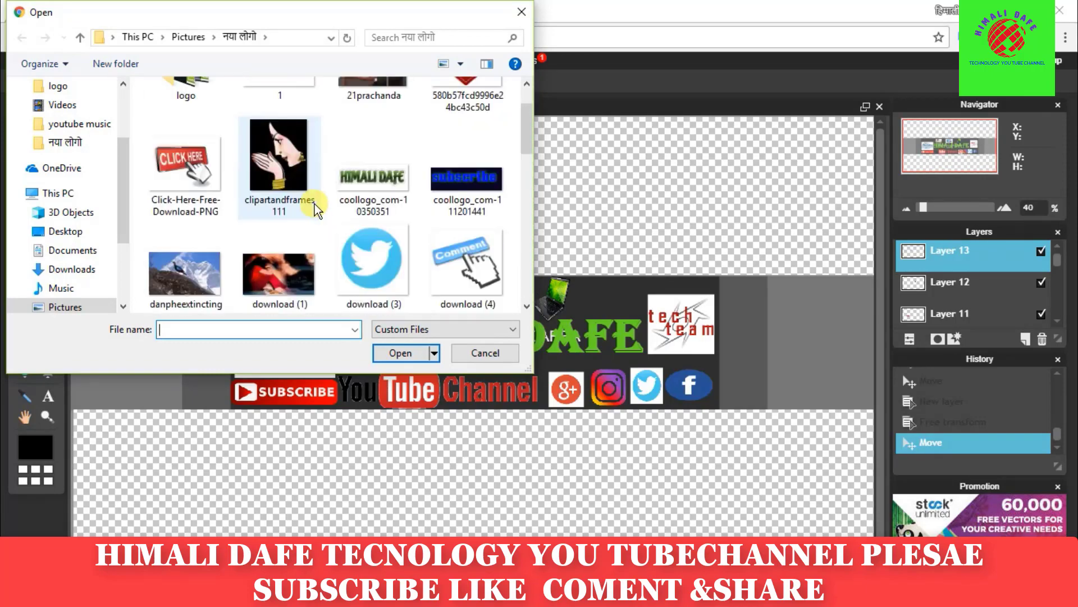
scroll(314, 204, "down", 3)
scroll(312, 206, "down", 3)
scroll(312, 208, "down", 3)
scroll(312, 208, "down", 3)
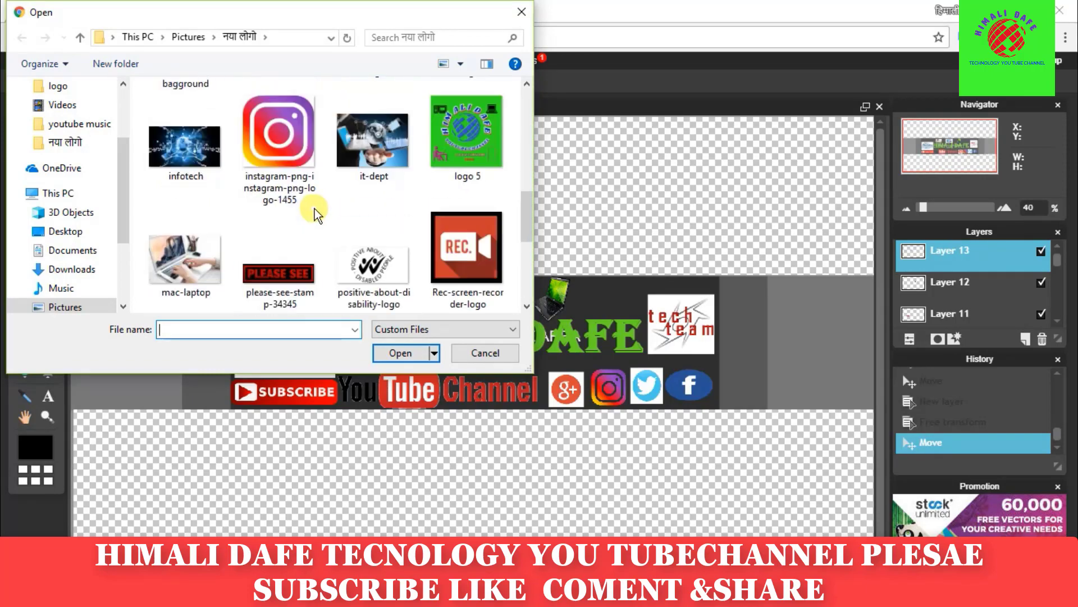
scroll(315, 207, "down", 5)
scroll(312, 210, "up", 5)
scroll(313, 210, "down", 3)
scroll(312, 215, "down", 2)
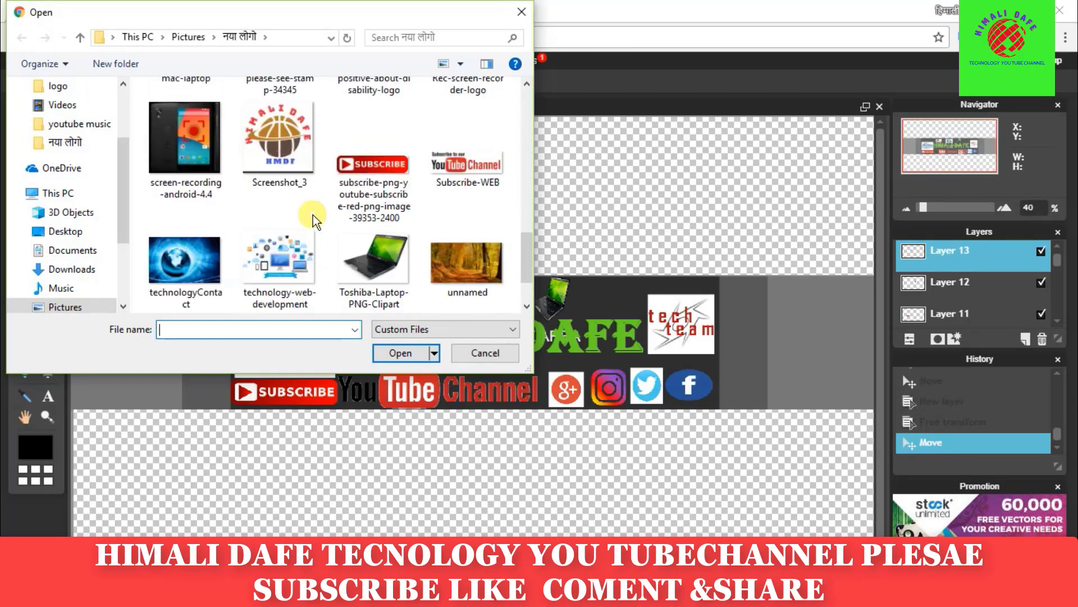
scroll(312, 216, "down", 1)
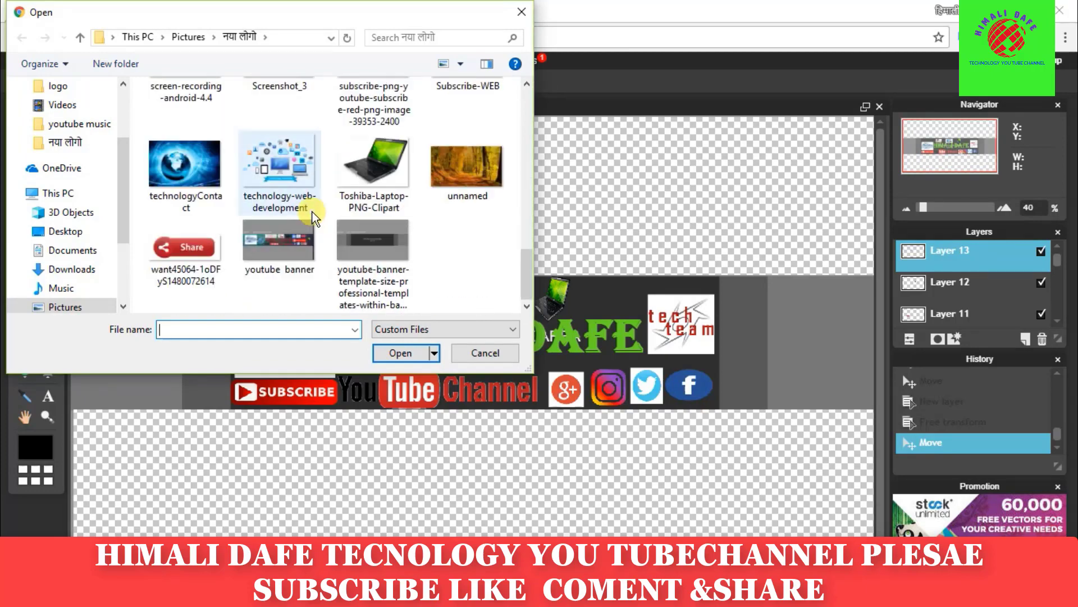
scroll(232, 194, "up", 3)
scroll(271, 197, "up", 3)
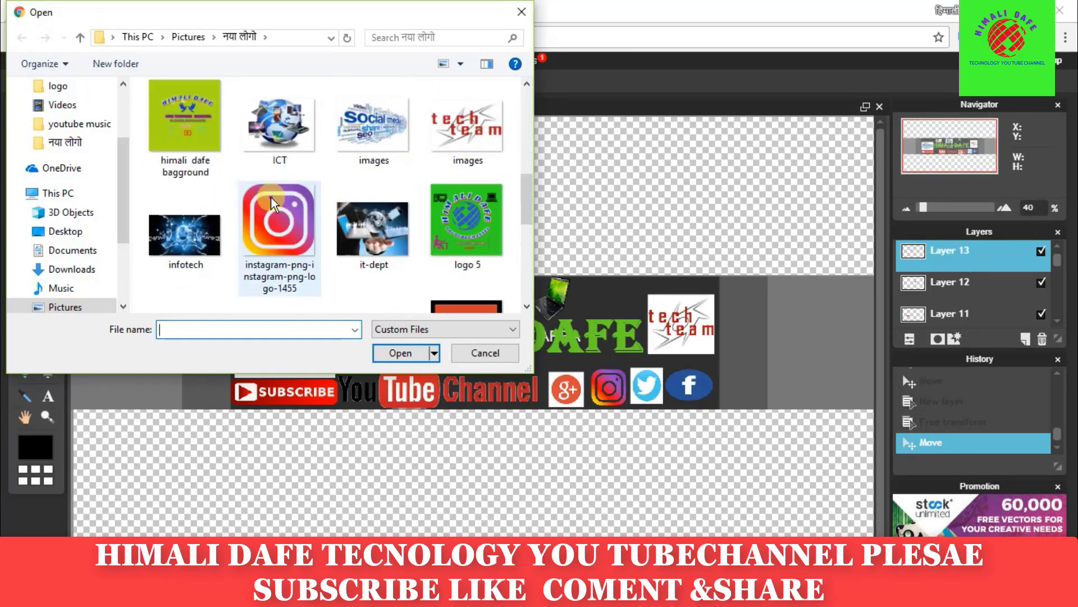
scroll(272, 200, "up", 2)
scroll(272, 200, "down", 2)
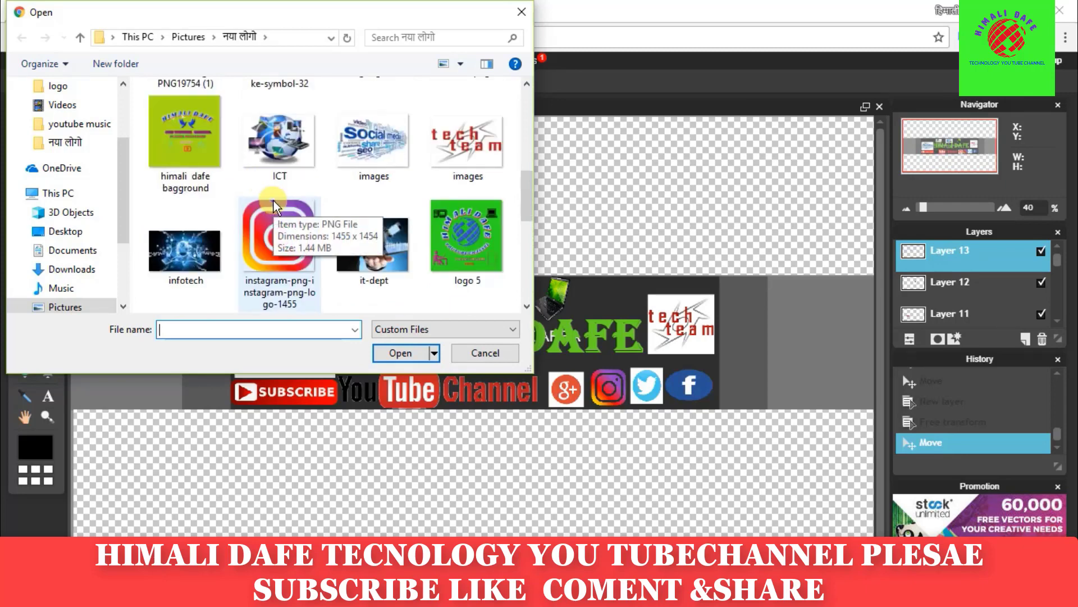
scroll(274, 201, "down", 1)
scroll(274, 200, "up", 5)
scroll(276, 196, "up", 3)
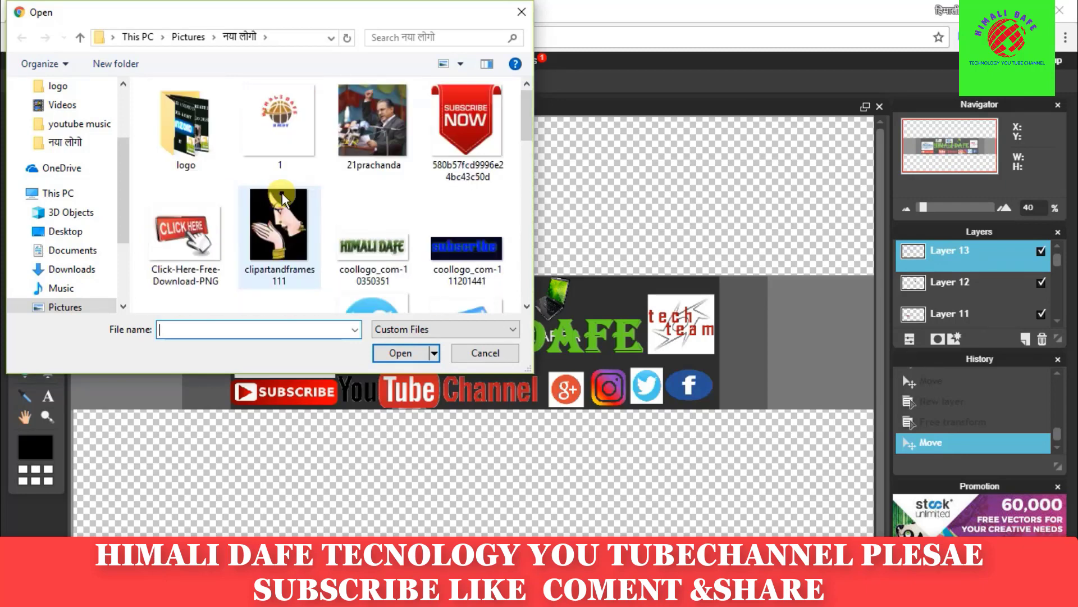
mouse_move(61, 288)
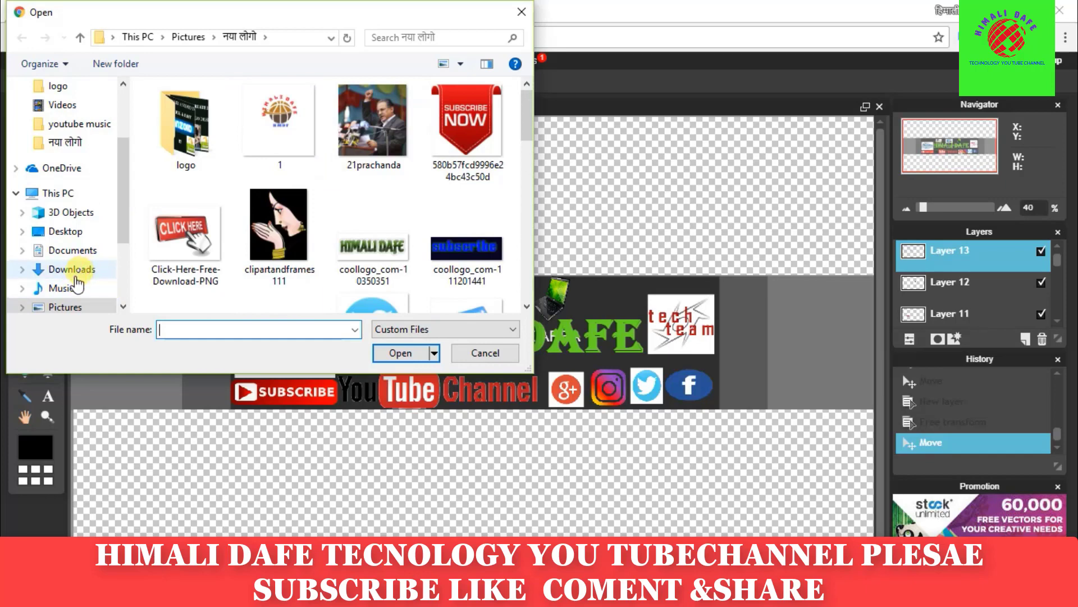
scroll(79, 275, "down", 1)
scroll(79, 268, "down", 1)
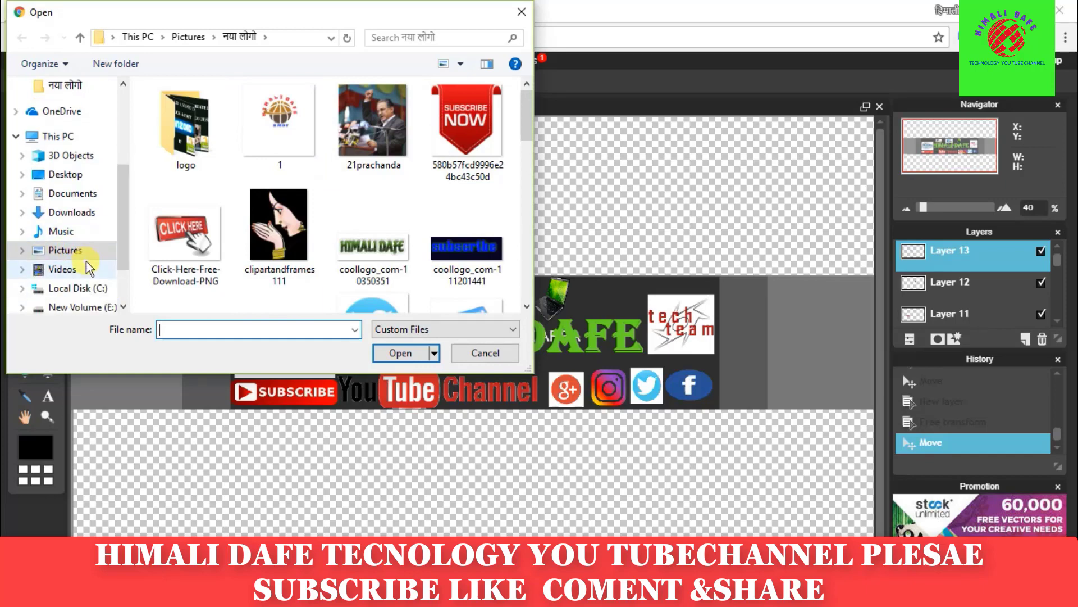
Add images (3) from New Volume (E:) > imge baggrund as a new layer
left_click(81, 307)
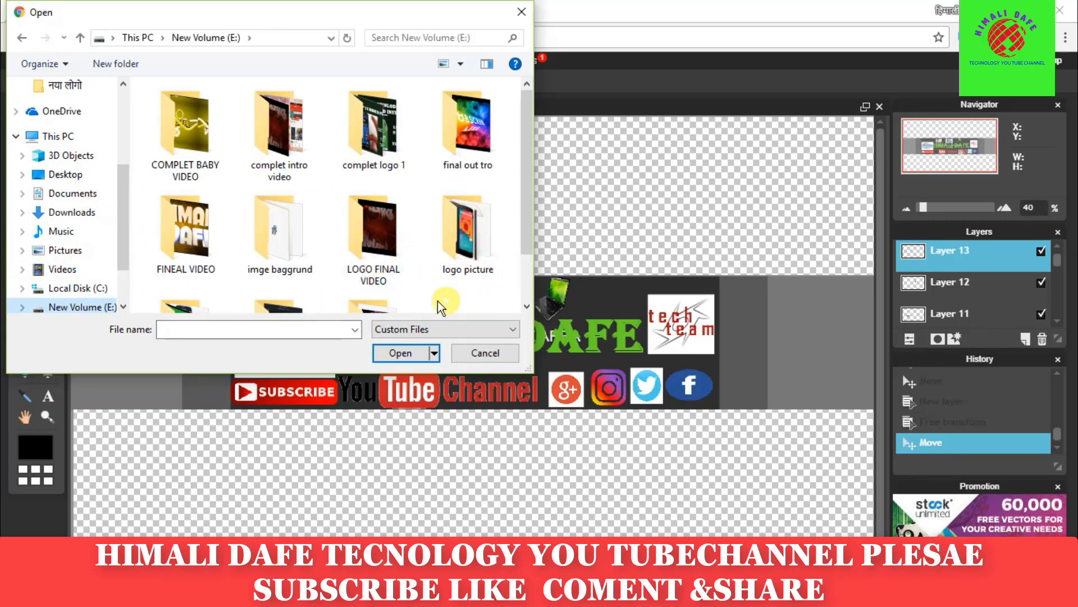
double_click(270, 241)
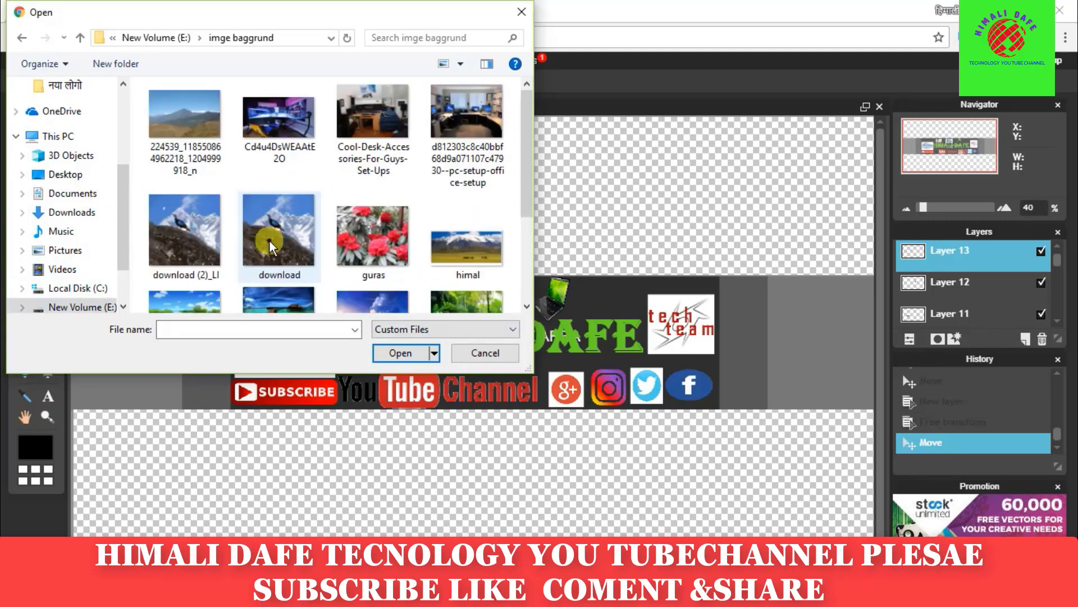
scroll(264, 242, "down", 2)
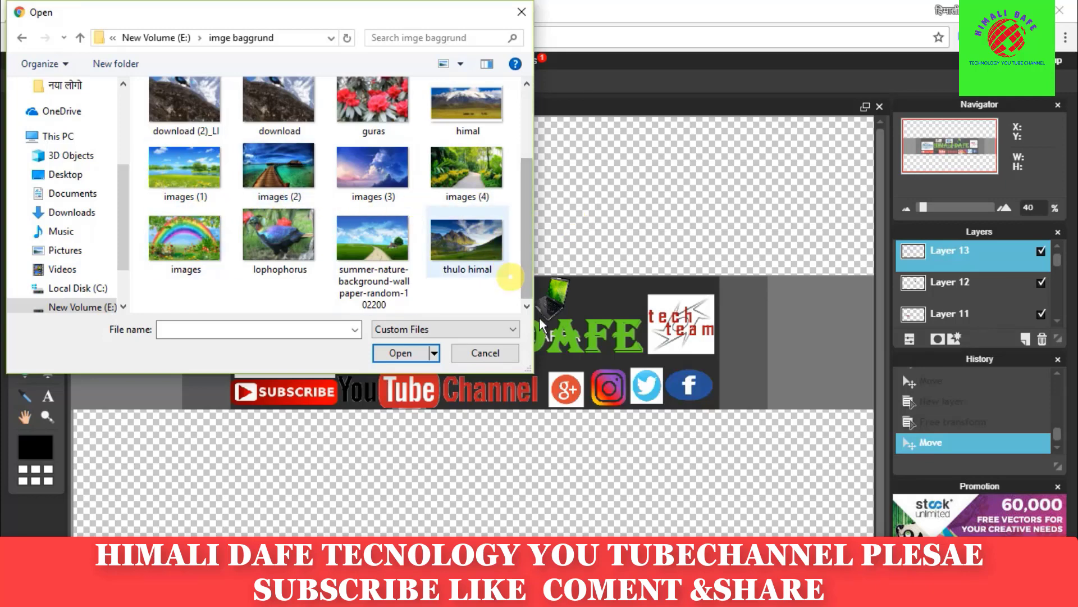
left_click(386, 169)
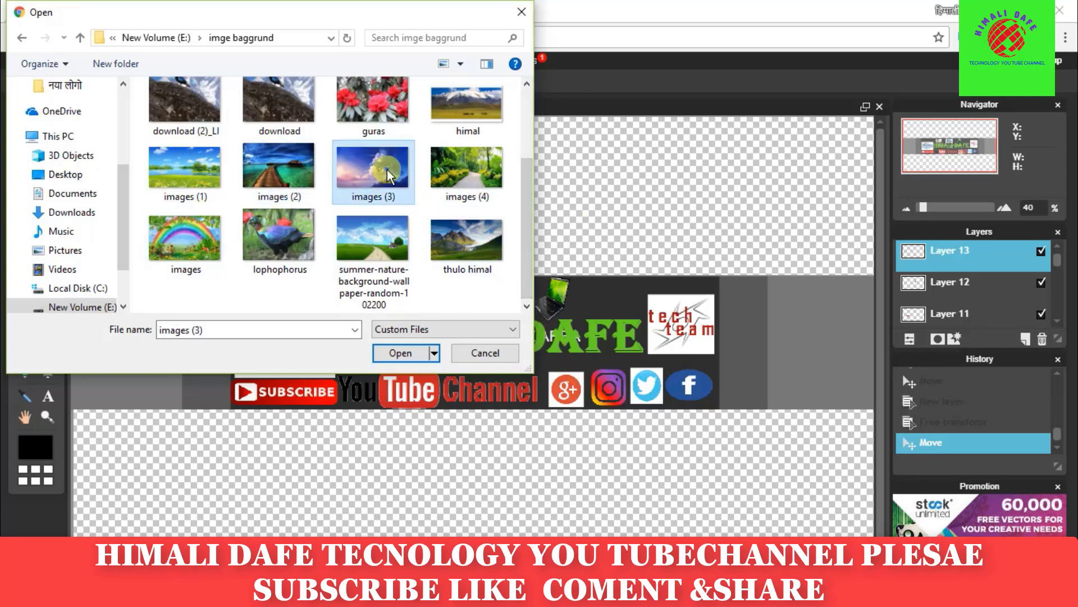
left_click(396, 352)
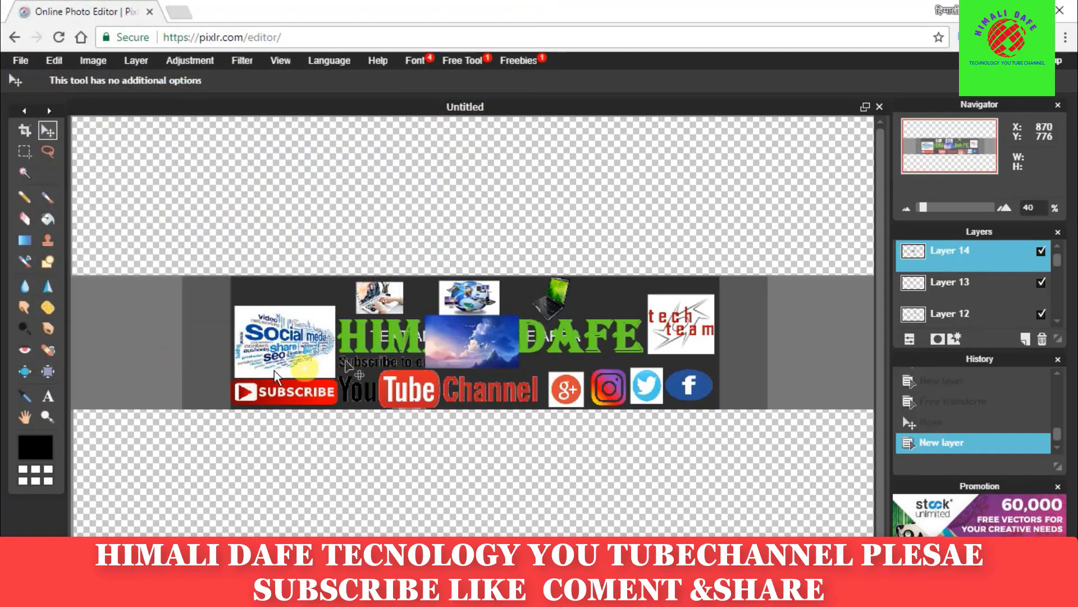
Free-transform the Layer 14 sky picture, stretching its side and bottom edges to fill the banner strip
left_click(53, 56)
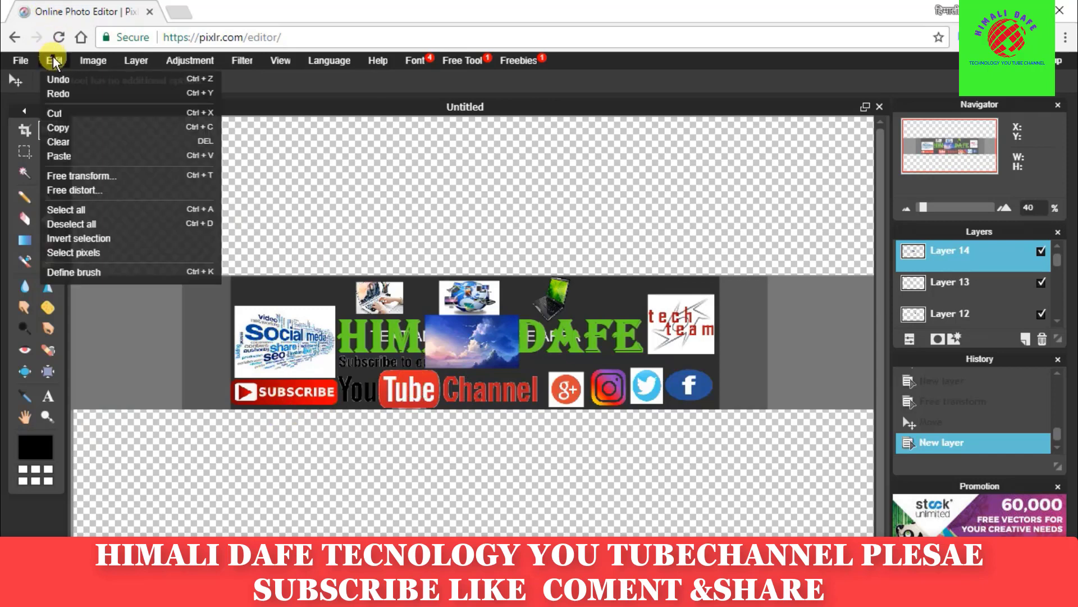
left_click(86, 175)
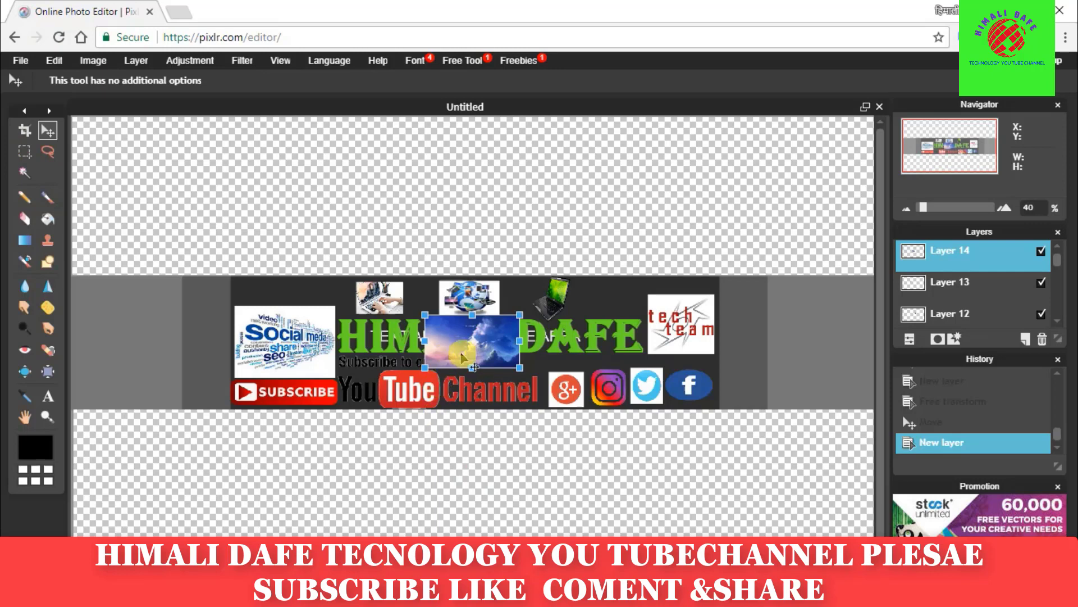
left_click_drag(518, 342, 702, 343)
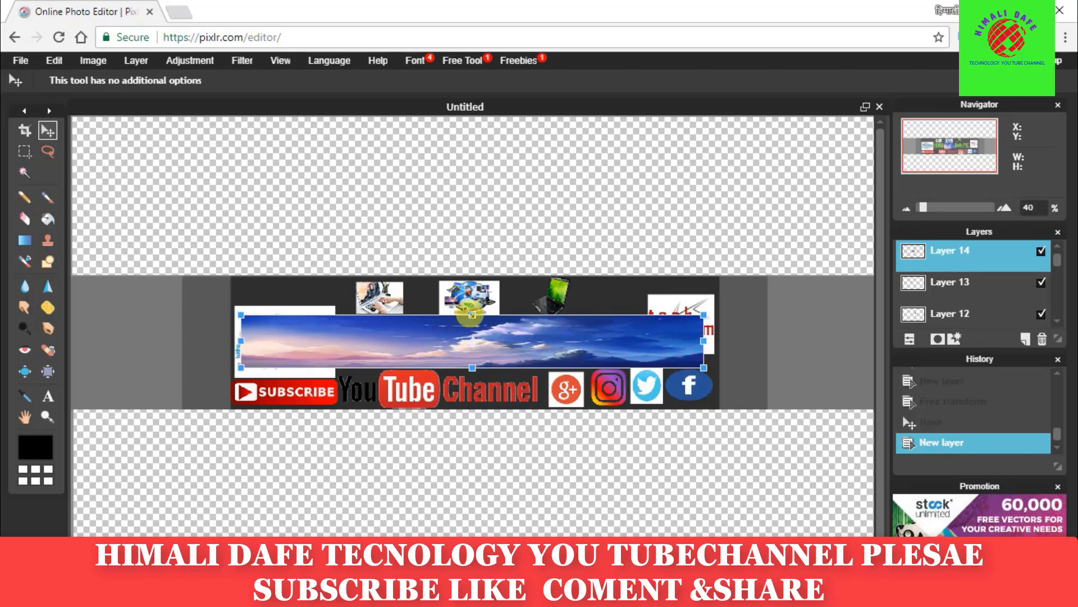
left_click_drag(472, 315, 470, 277)
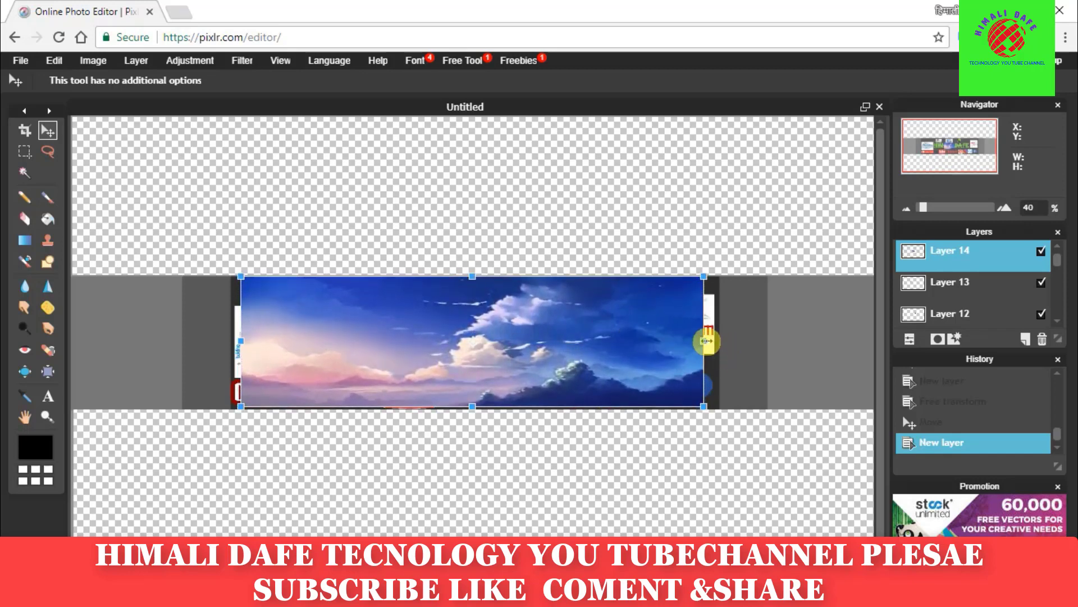
left_click_drag(707, 341, 719, 341)
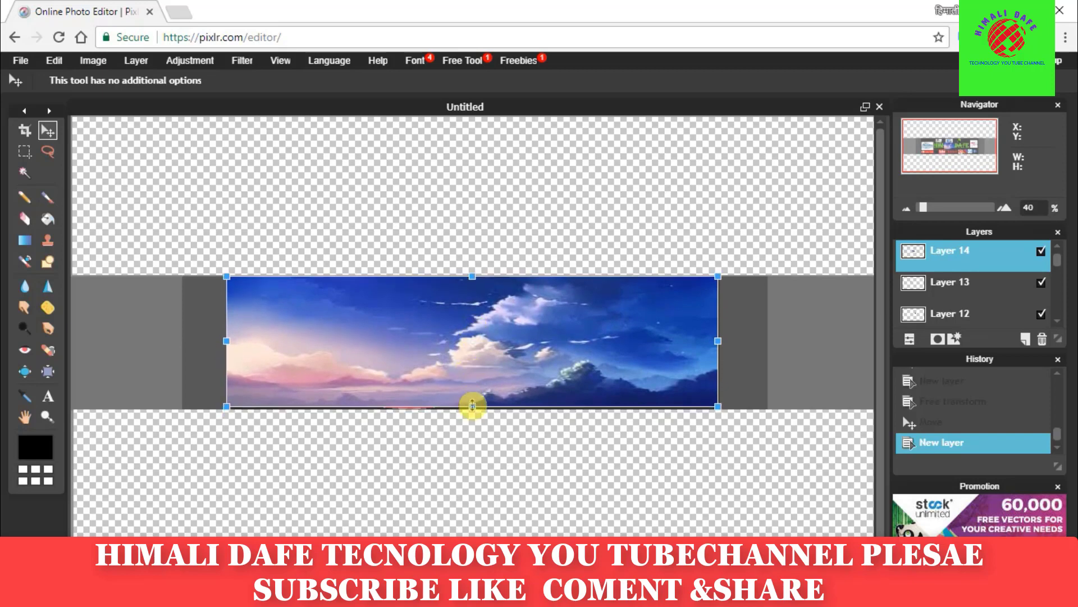
left_click_drag(473, 405, 474, 410)
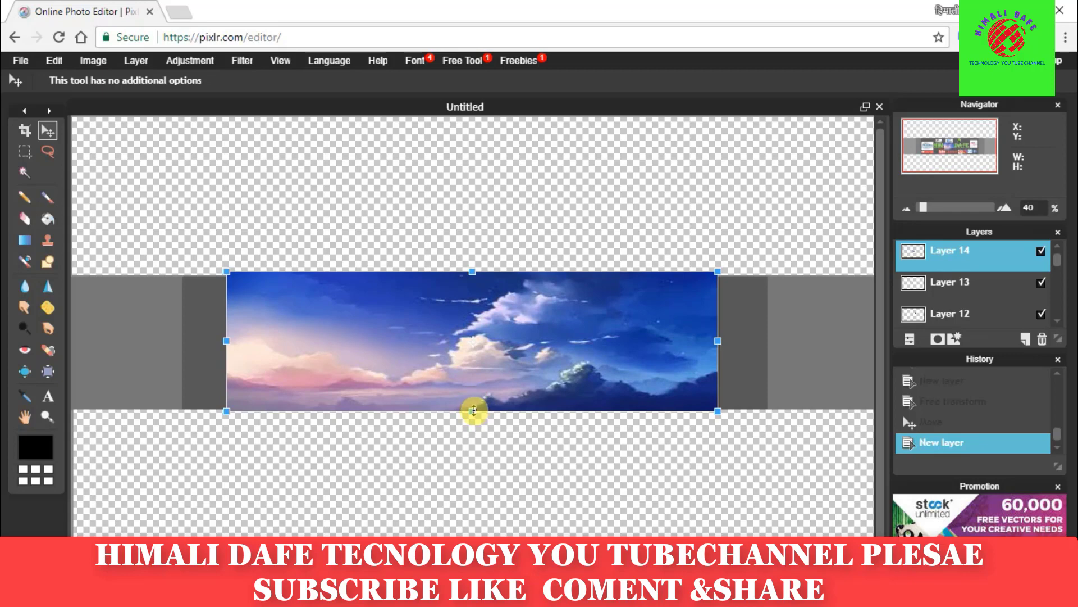
left_click_drag(474, 411, 473, 409)
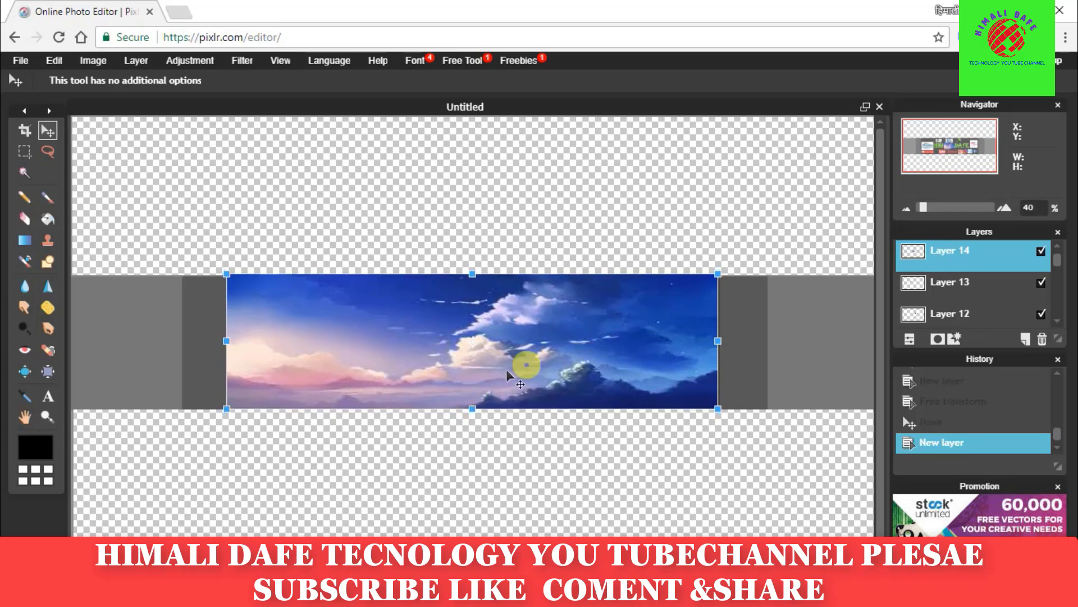
left_click_drag(717, 345, 718, 344)
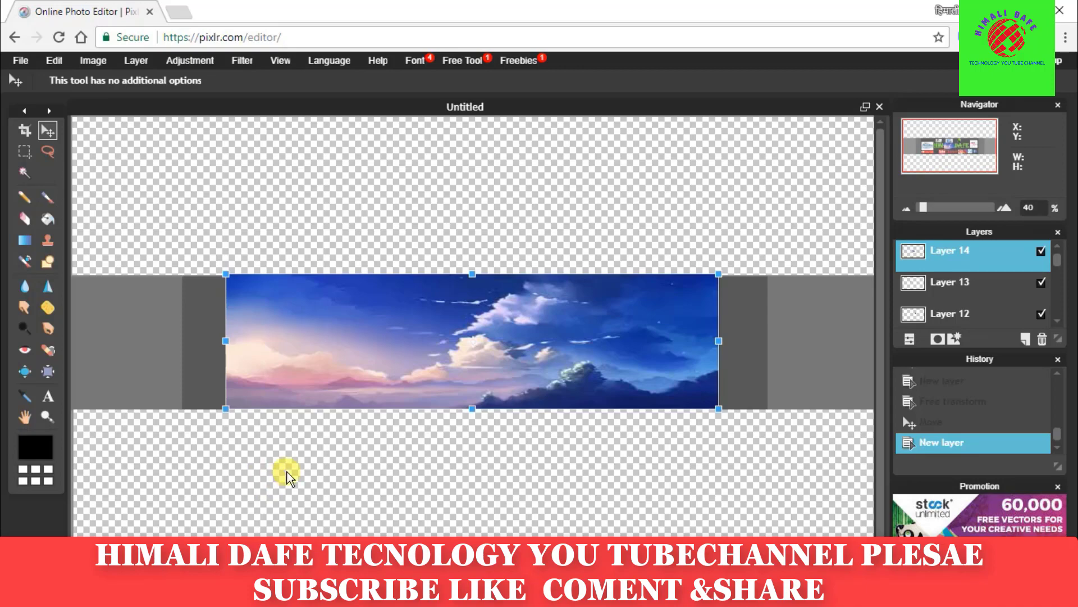
left_click(287, 471)
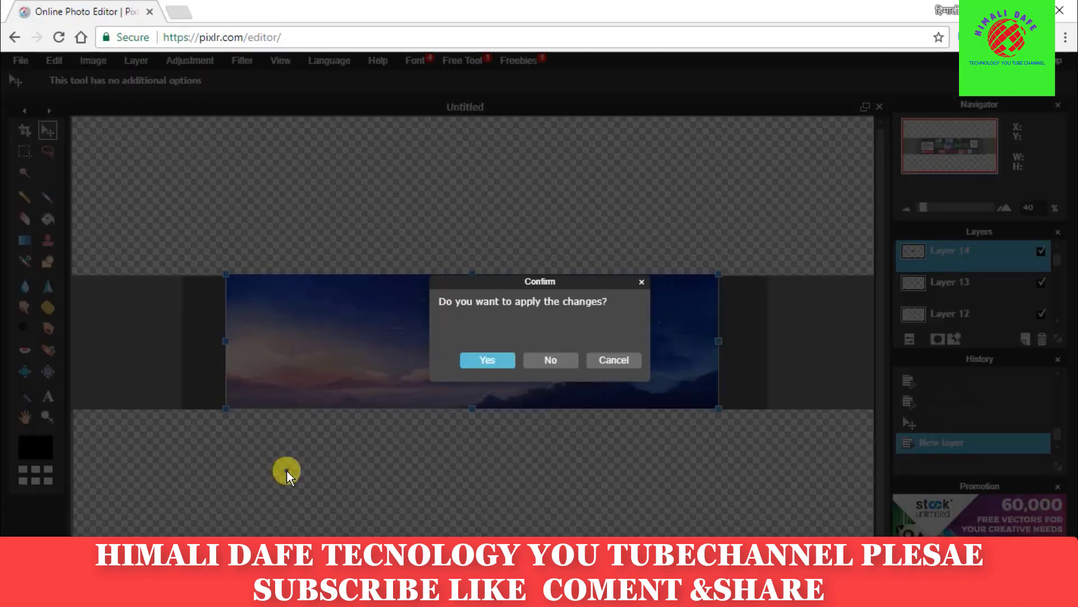
left_click(488, 360)
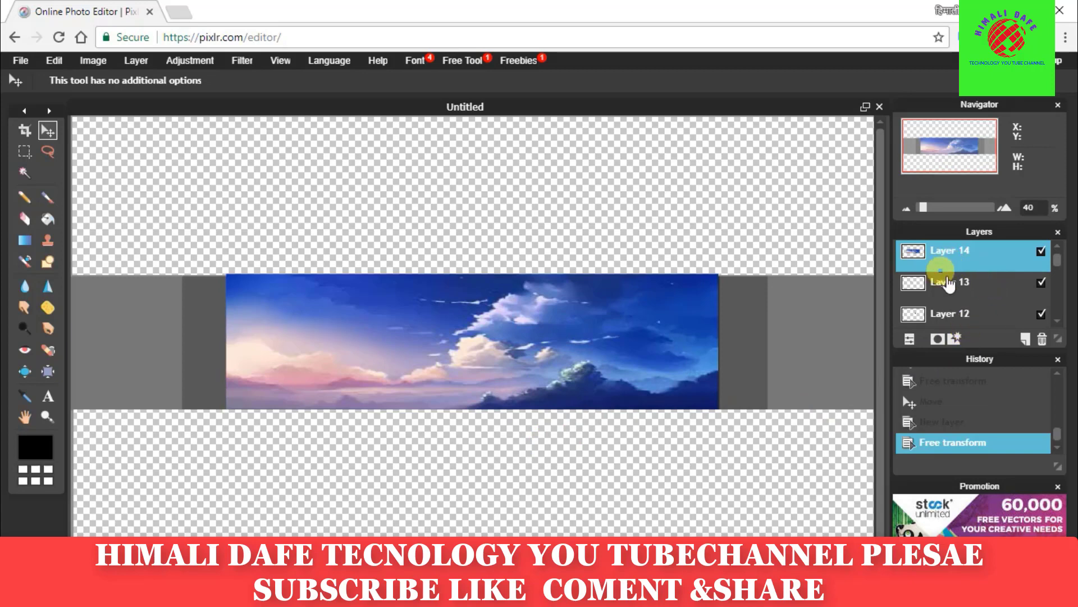
scroll(948, 284, "down", 1)
scroll(975, 293, "down", 1)
scroll(974, 294, "down", 1)
scroll(978, 297, "down", 1)
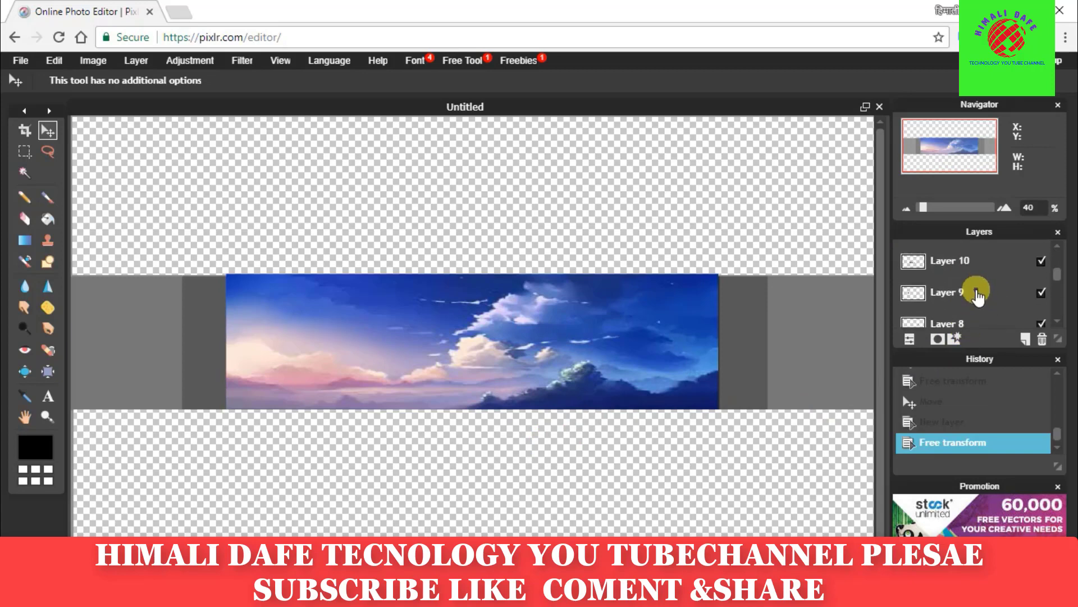
scroll(977, 294, "up", 4)
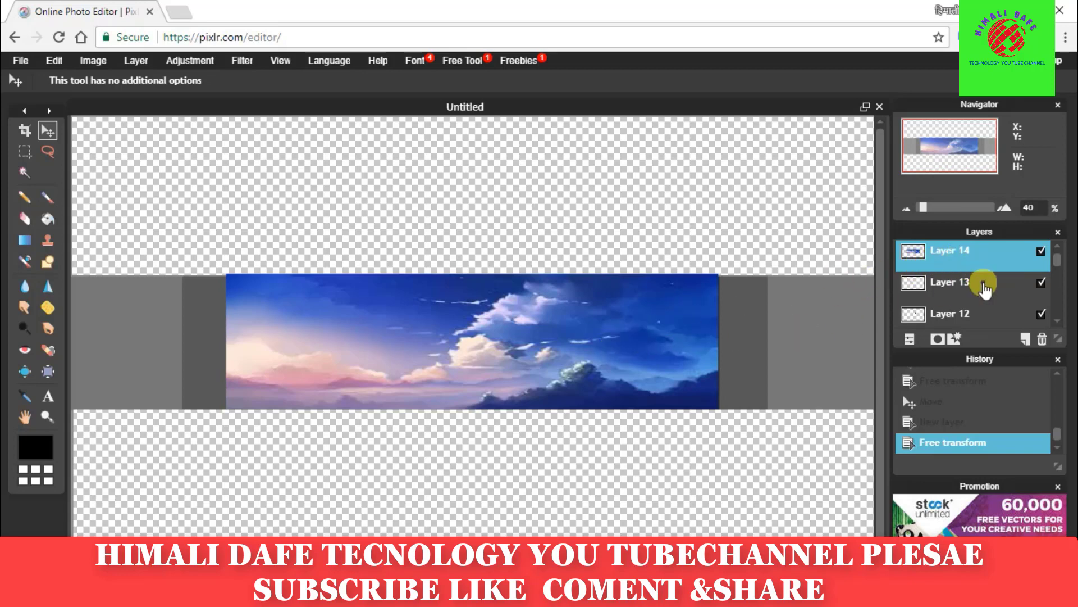
scroll(980, 275, "down", 4)
scroll(982, 283, "down", 3)
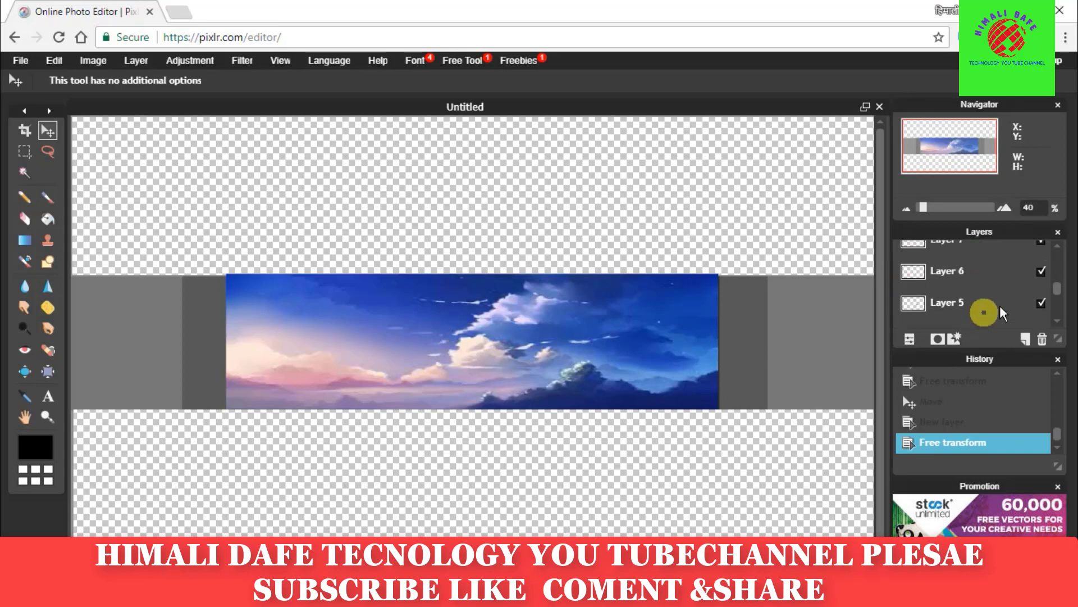
scroll(986, 300, "down", 2)
scroll(985, 300, "down", 3)
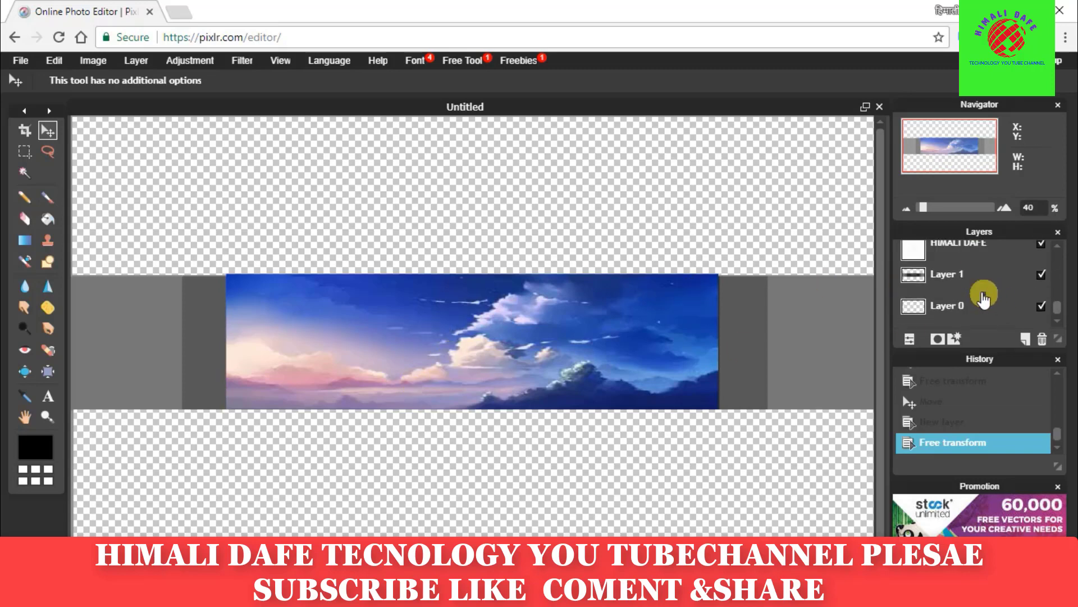
scroll(987, 293, "up", 2)
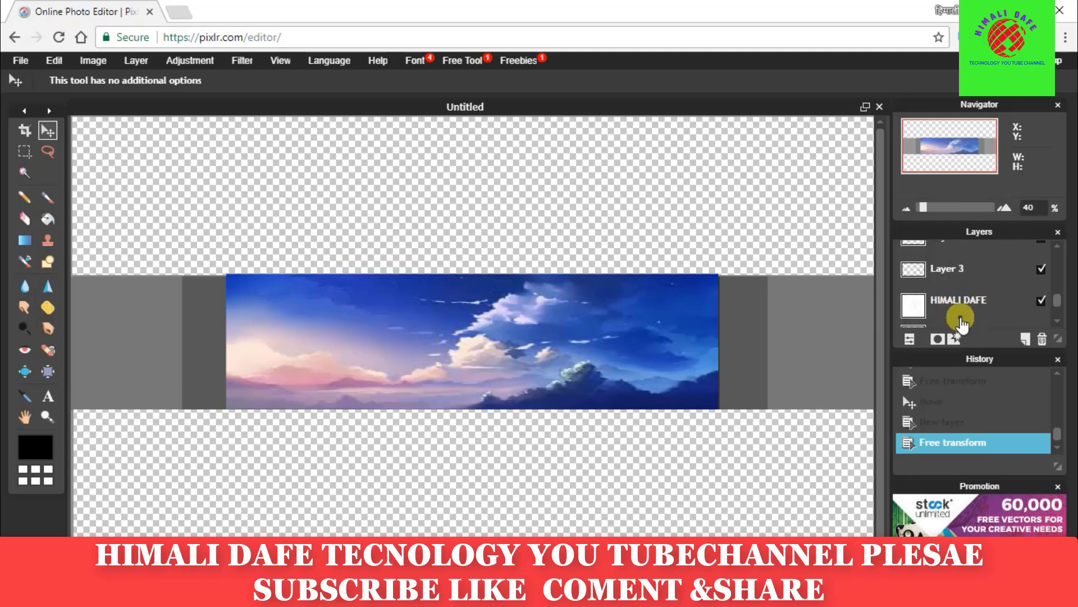
scroll(962, 309, "up", 3)
scroll(961, 308, "up", 2)
scroll(962, 307, "up", 2)
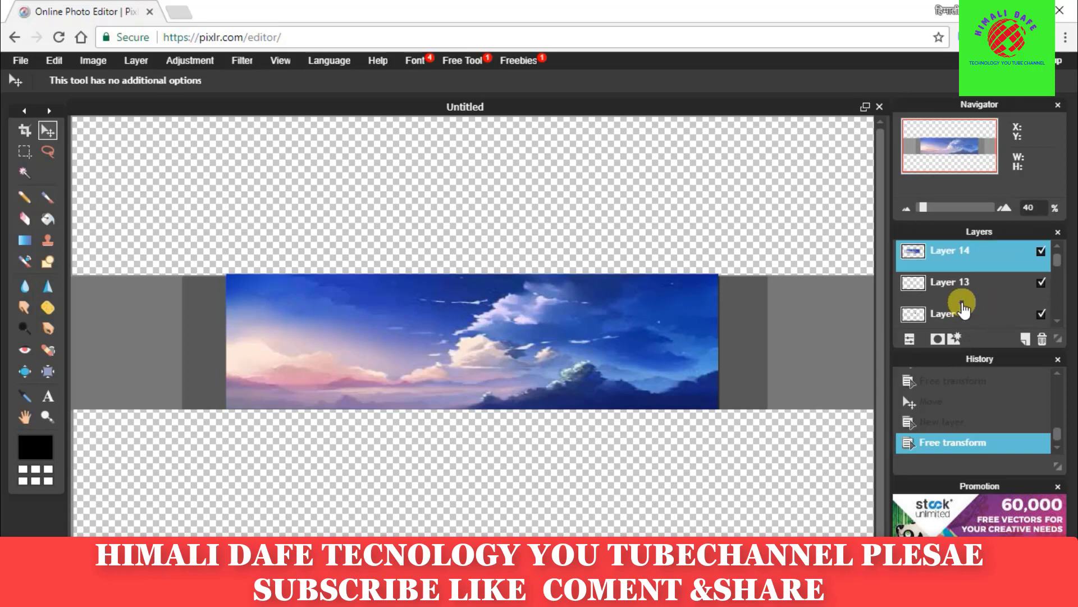
Drag Layer 14 down the stack below Layers 12, 11 and 7
mouse_move(976, 273)
left_mouse_down()
mouse_move(980, 334)
mouse_move(990, 332)
left_mouse_up()
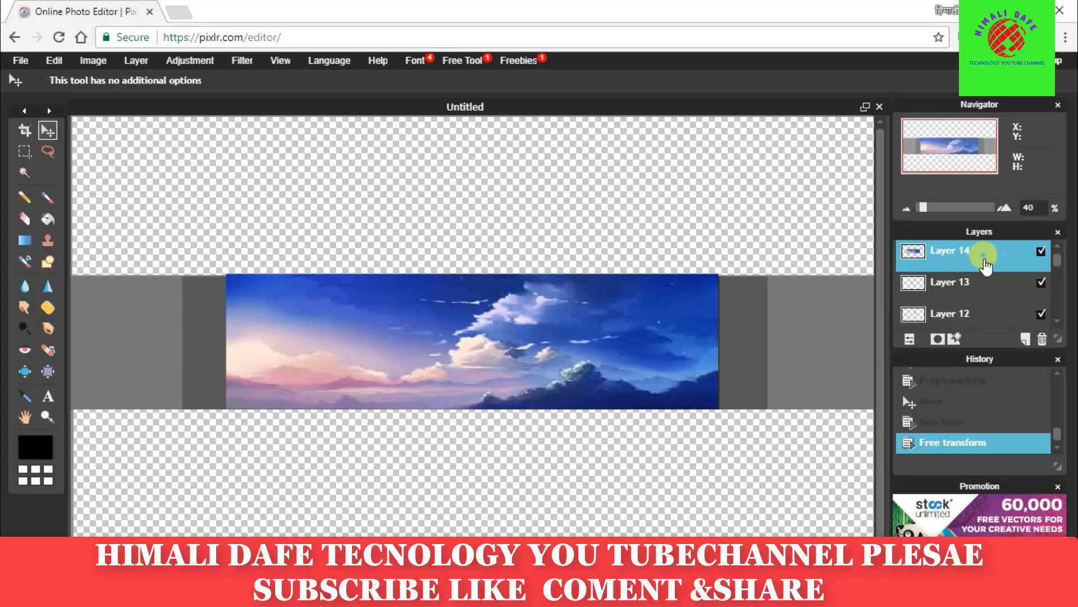
left_click_drag(984, 252, 986, 306)
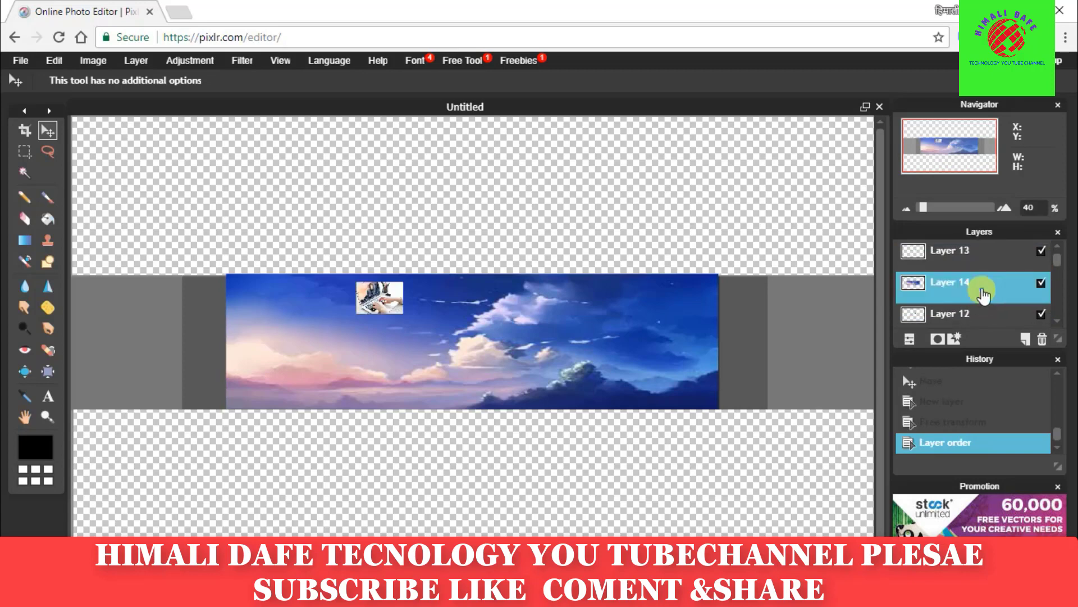
left_click_drag(984, 282, 987, 323)
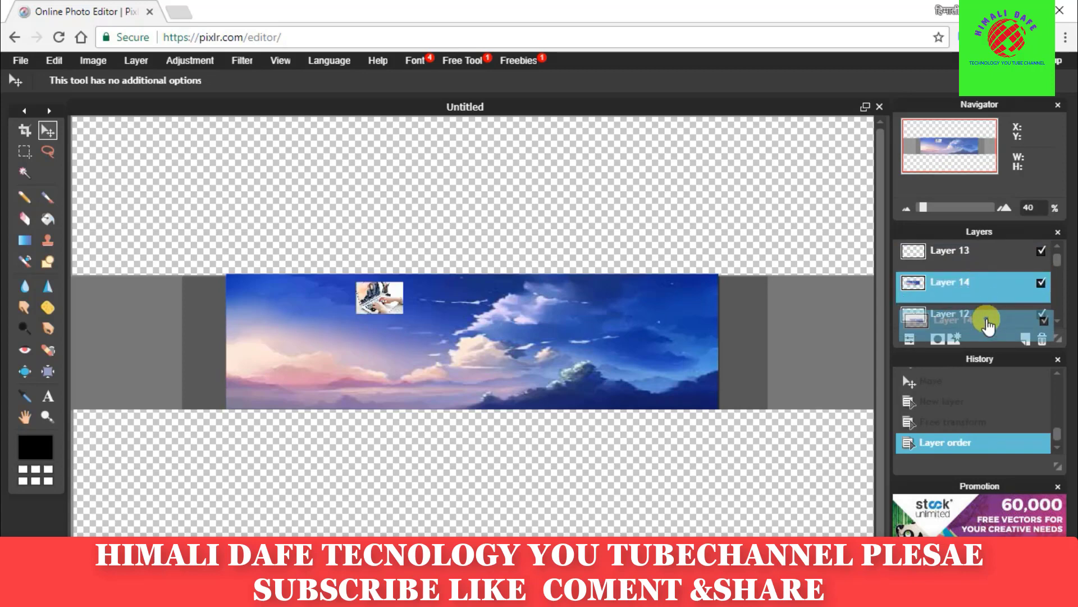
left_click_drag(988, 324, 986, 323)
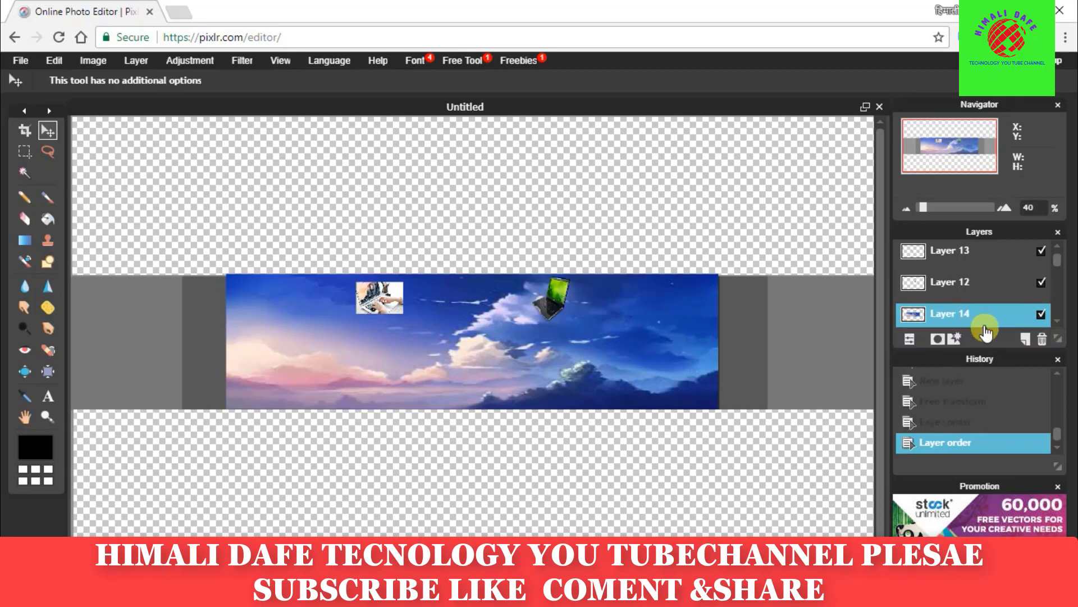
left_click_drag(984, 257, 986, 302)
scroll(986, 297, "down", 2)
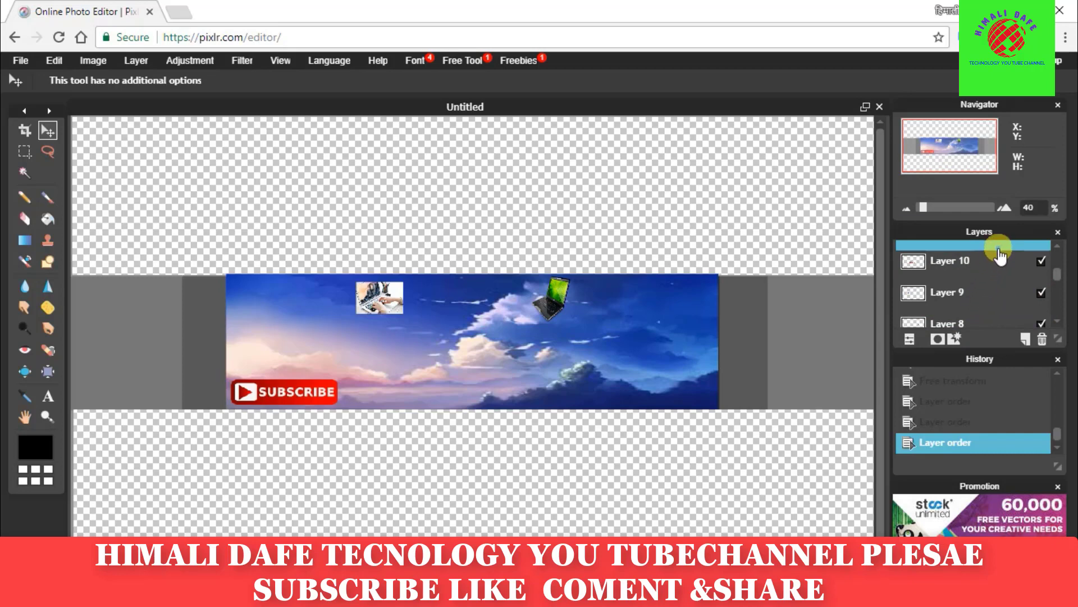
left_click_drag(997, 247, 1002, 329)
scroll(1003, 320, "down", 2)
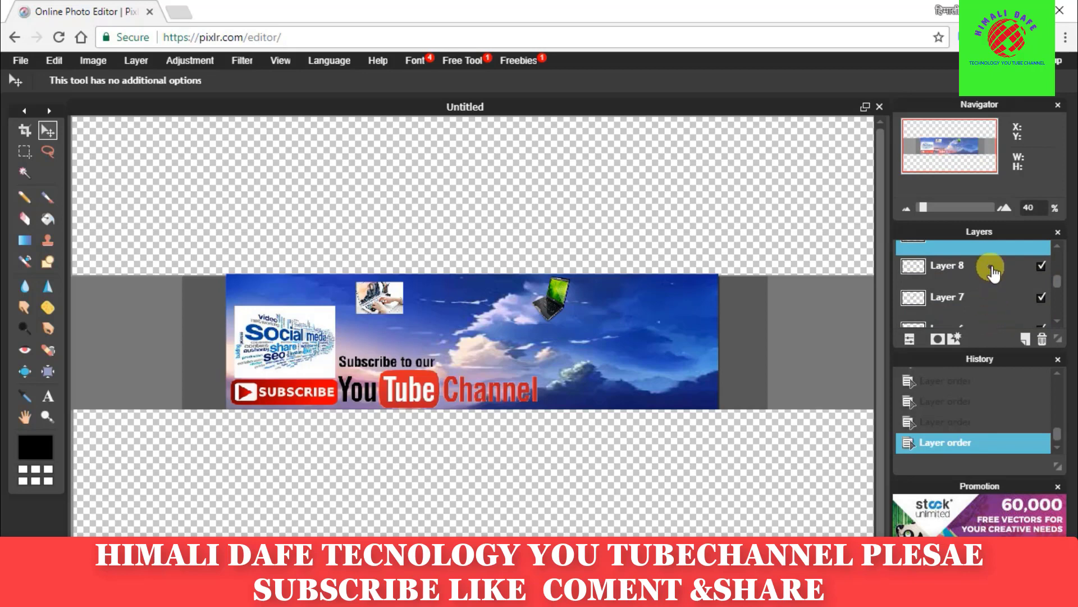
left_click_drag(999, 255, 999, 319)
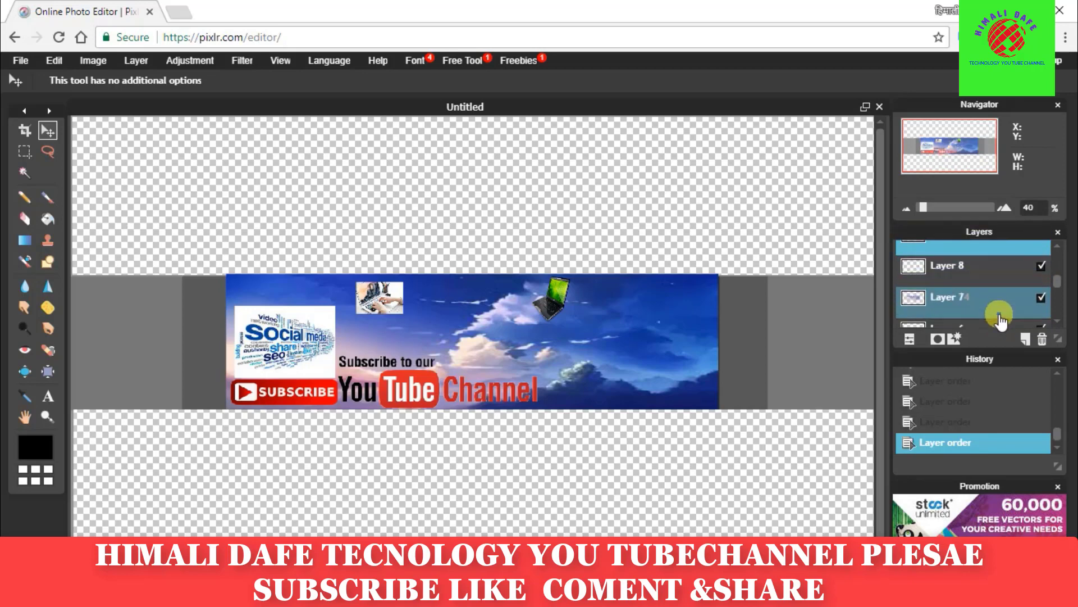
mouse_move(999, 319)
left_mouse_down()
mouse_move(990, 290)
mouse_move(989, 332)
left_mouse_up()
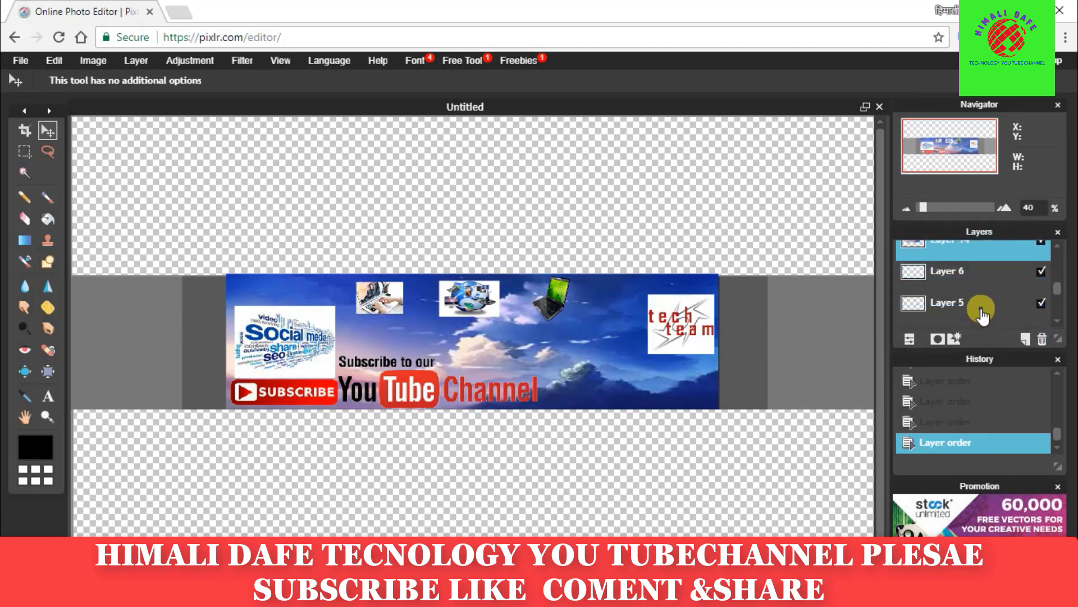
Continue lowering Layer 14 past Layers 6, 5, 4 and 3 to just under the HIMALI DAFE text
left_click_drag(990, 259, 990, 301)
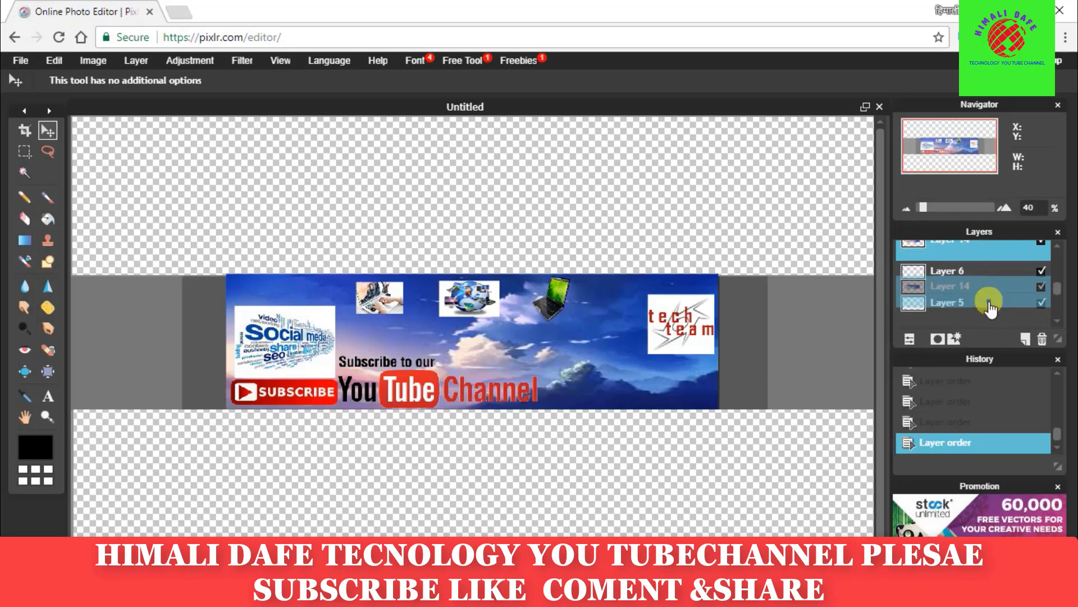
scroll(984, 291, "down", 2)
scroll(985, 291, "up", 2)
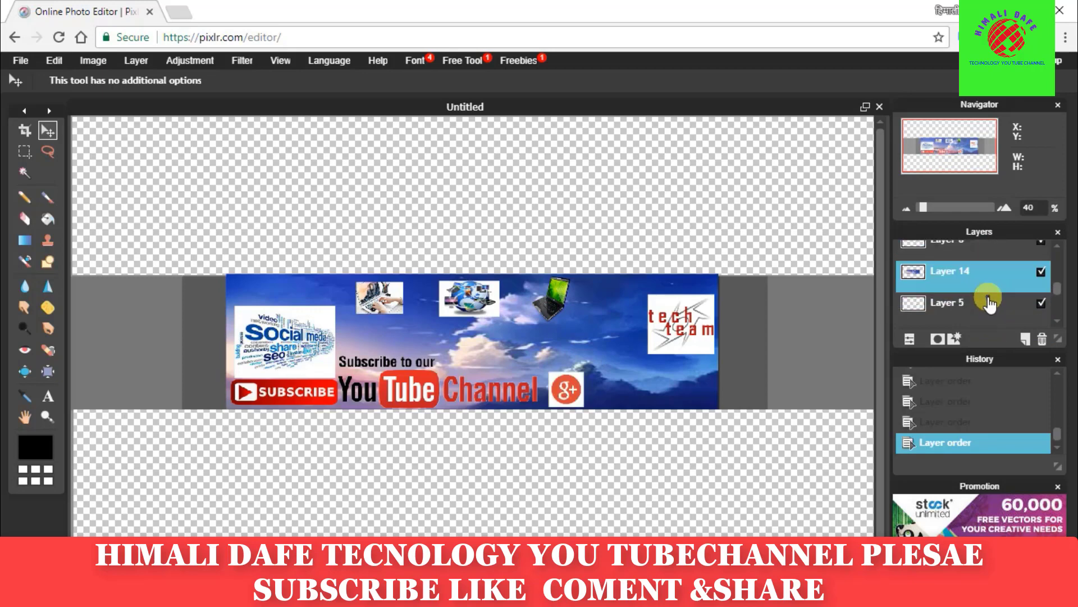
mouse_move(995, 282)
left_mouse_down()
mouse_move(996, 329)
mouse_move(990, 305)
left_mouse_up()
scroll(989, 306, "down", 2)
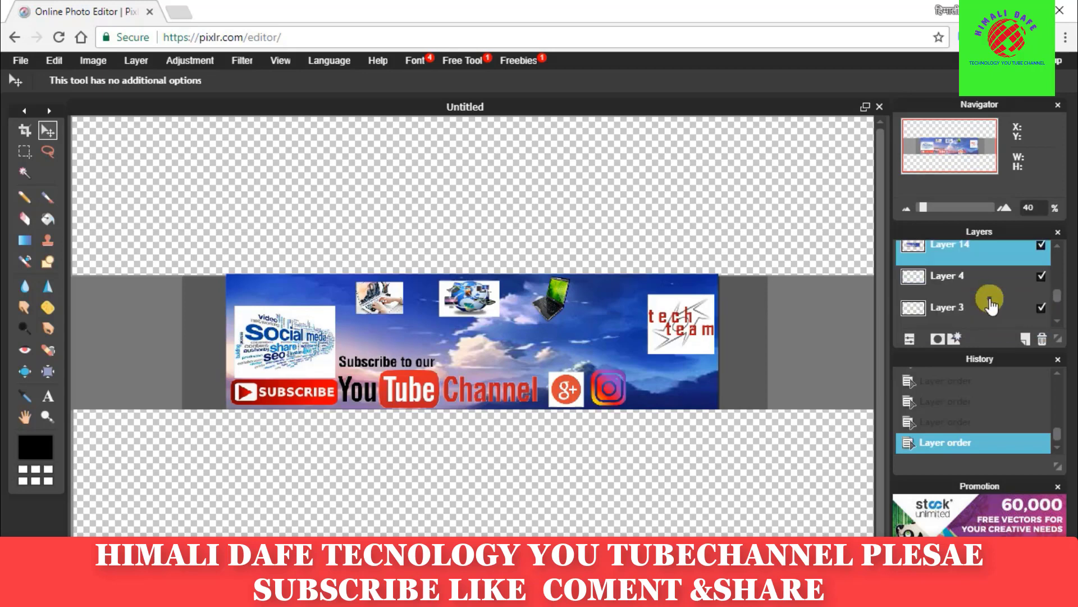
left_click_drag(1001, 258, 1003, 303)
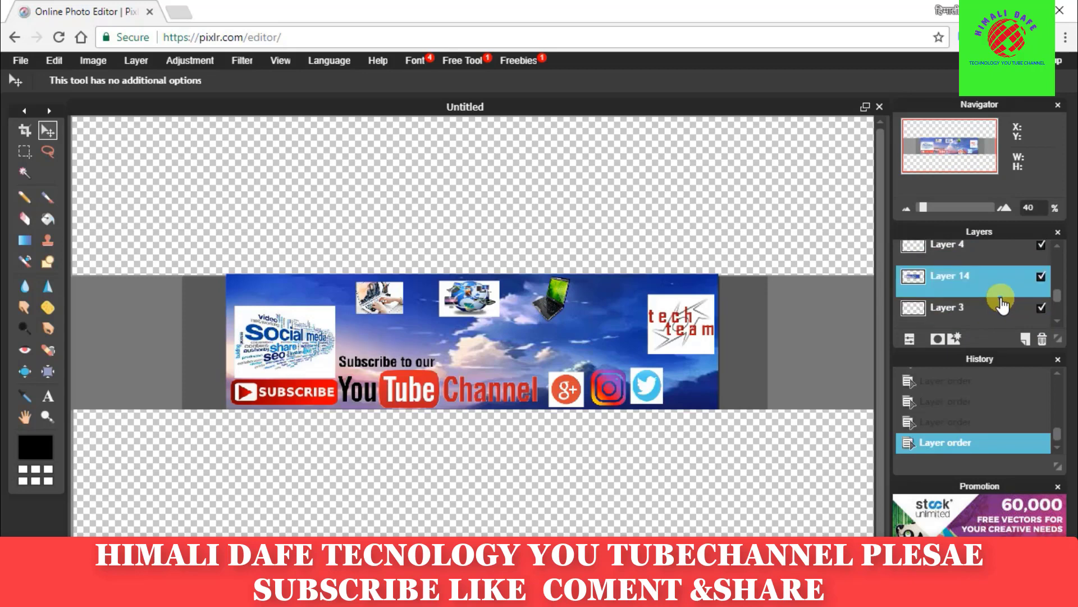
left_click_drag(1002, 278, 1002, 328)
scroll(988, 308, "down", 2)
scroll(988, 308, "up", 2)
left_click_drag(988, 278, 988, 331)
scroll(983, 302, "down", 2)
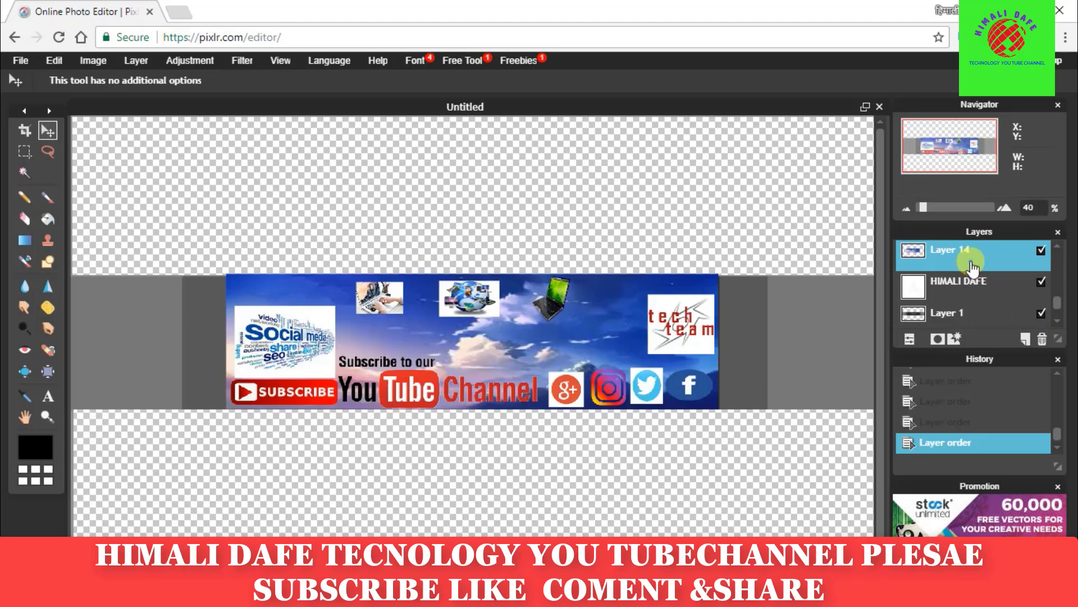
left_click_drag(976, 264, 977, 319)
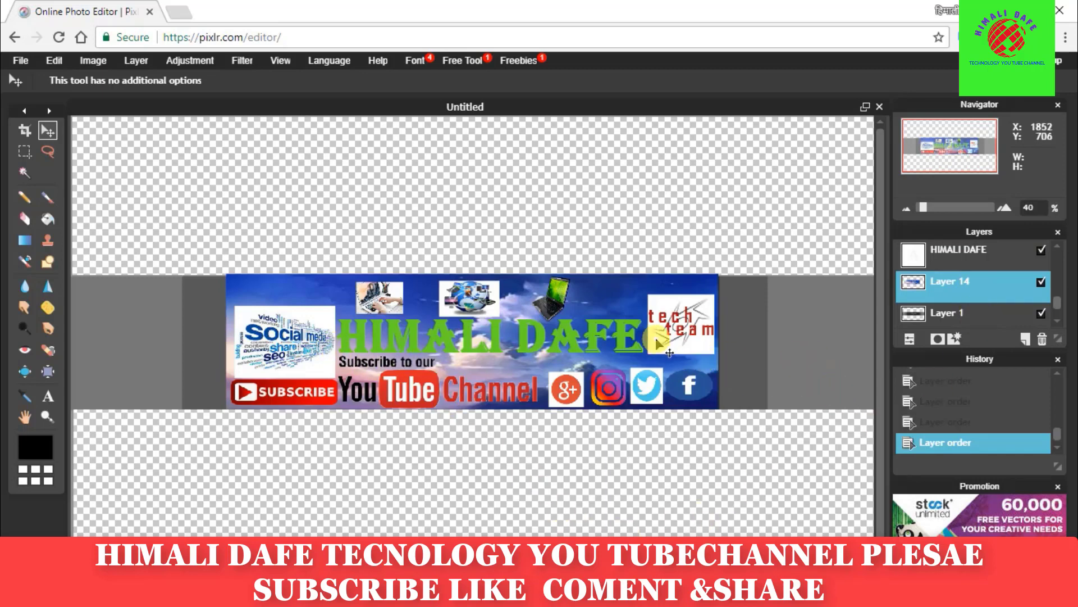
Nudge the Layer 14 sky background slightly down and left on the canvas
left_click_drag(606, 299, 613, 292)
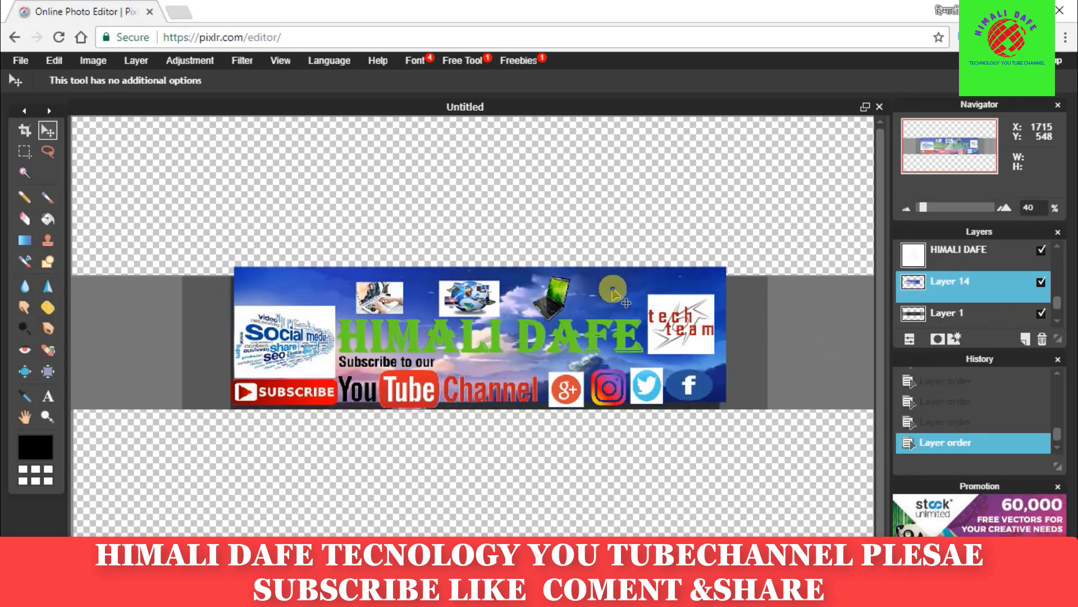
left_click_drag(613, 292, 611, 302)
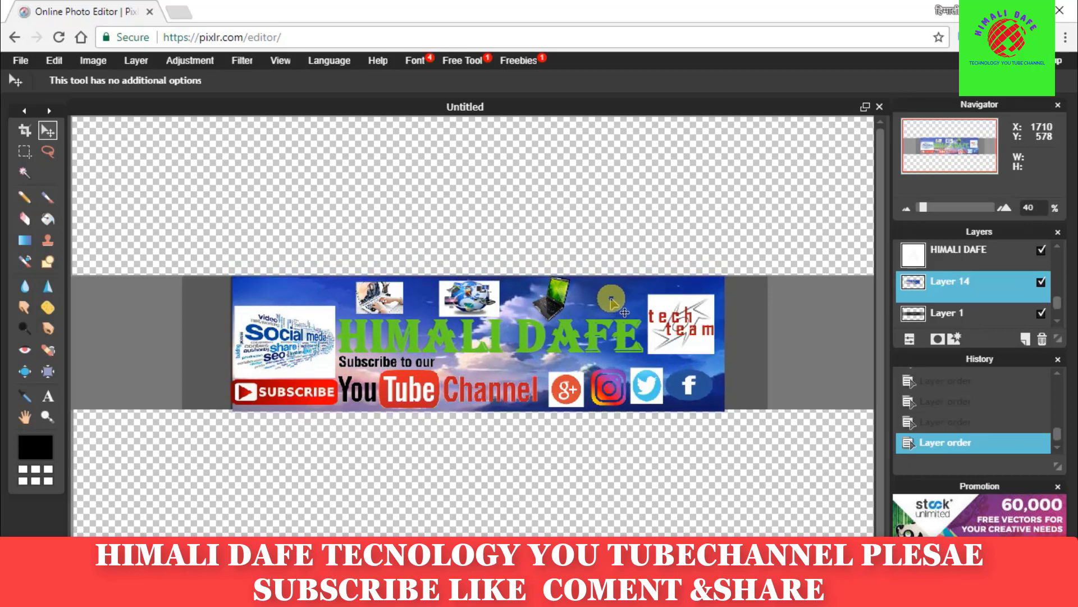
left_click_drag(611, 301, 609, 303)
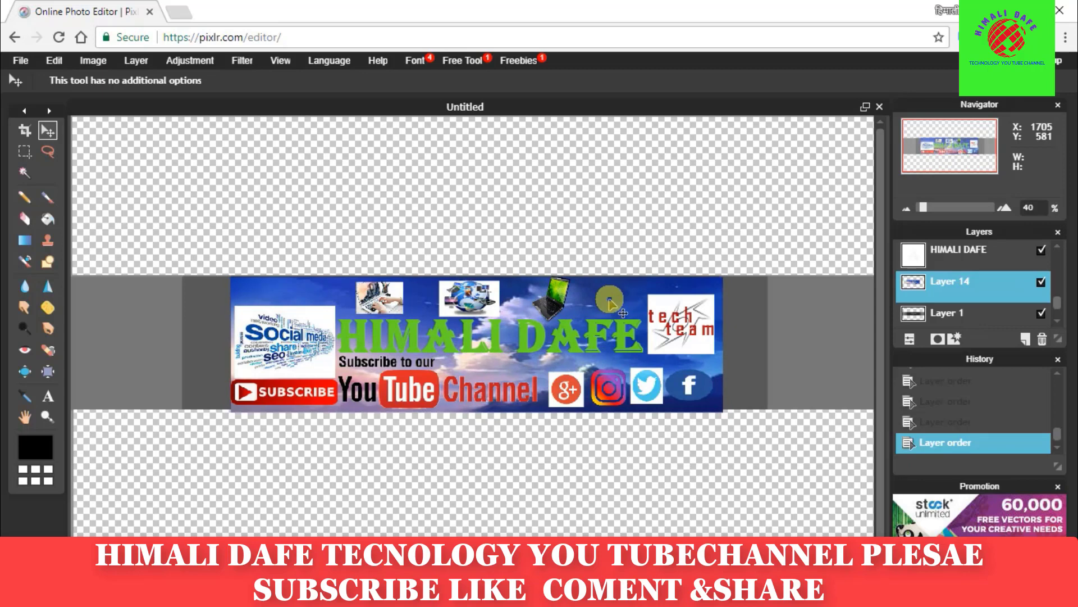
left_click_drag(609, 304, 609, 303)
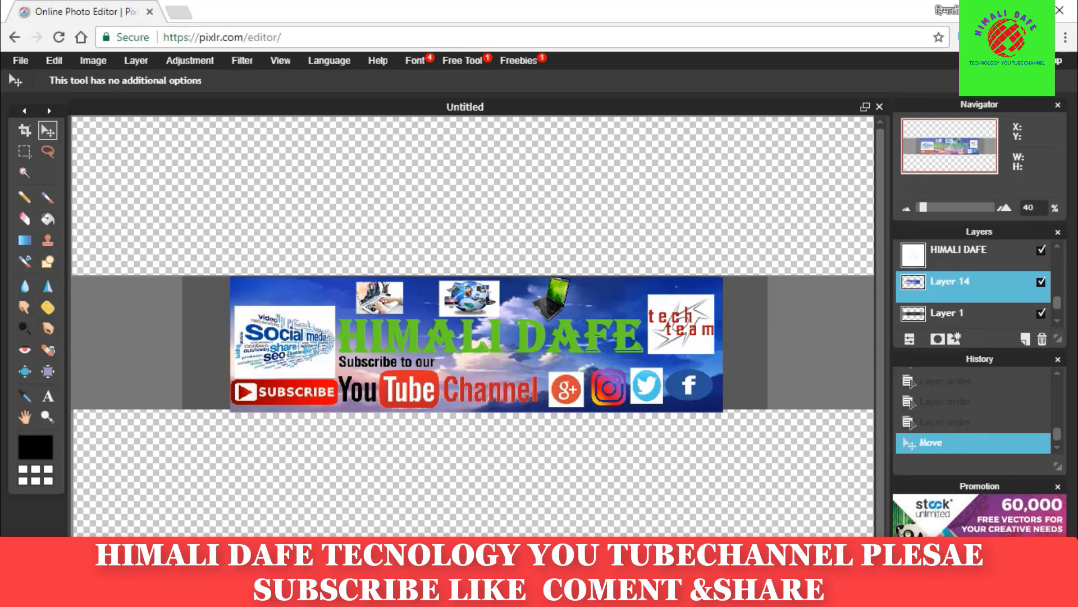
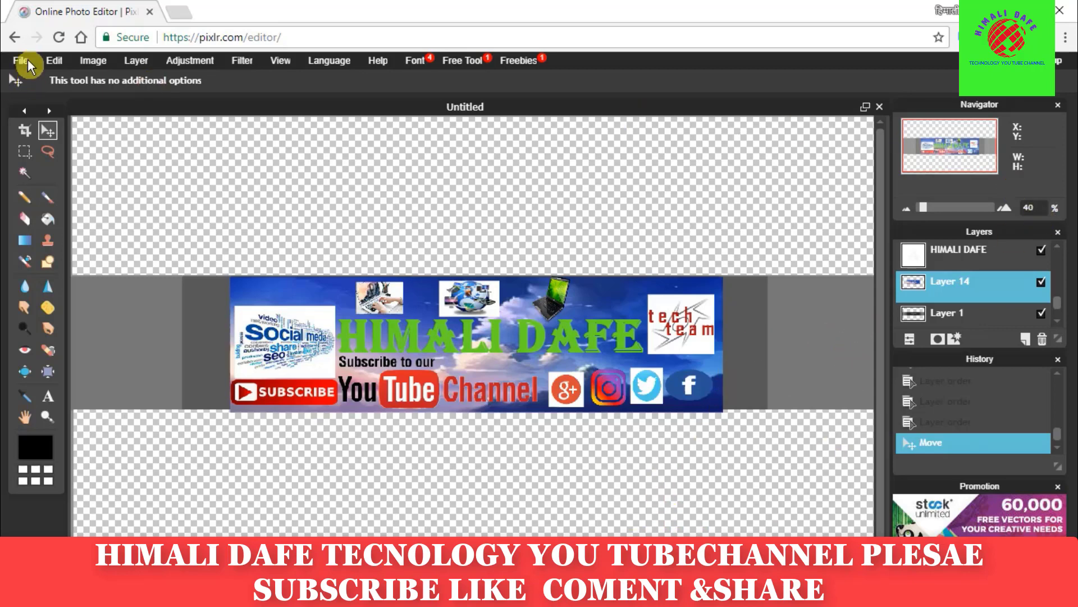
Open the Save image dialog from the File menu, showing Untitled as JPEG at quality 80
left_click(25, 62)
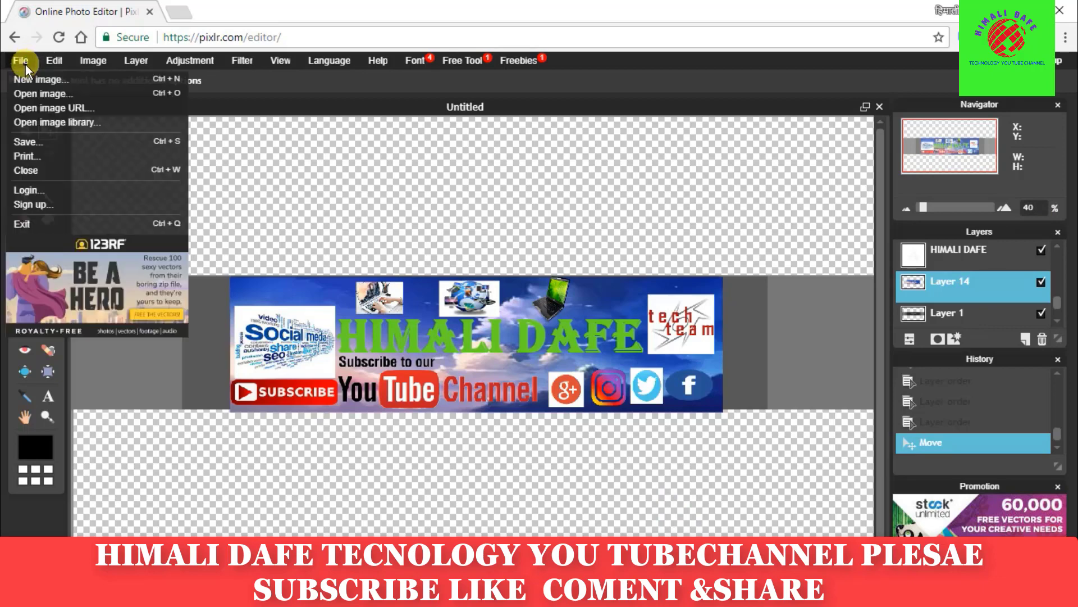
left_click(60, 144)
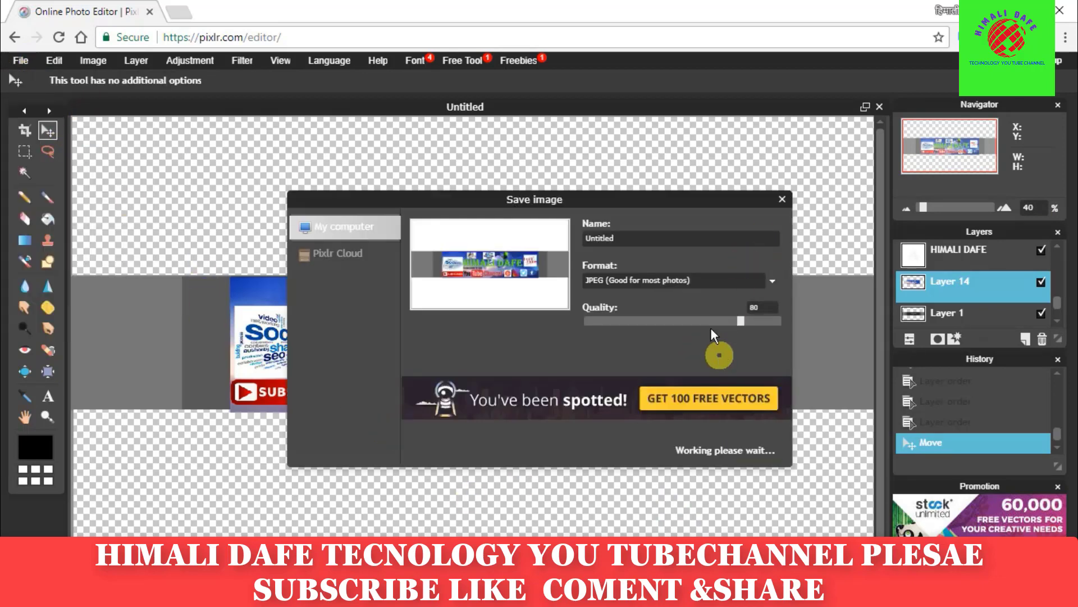
Rename the image to 'YOU TUBE BANNER' and compare the PNG and JPEG formats
left_click(703, 236)
key("BackSpace")
key("BackSpace")
key("BackSpace")
key("BackSpace")
key("BackSpace")
key("BackSpace")
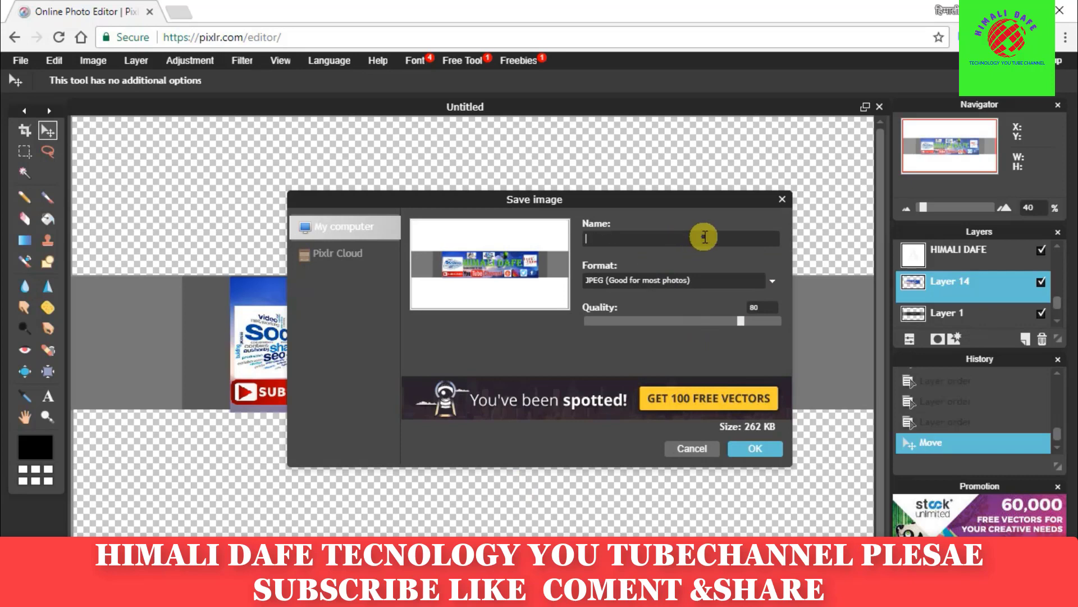
type("YOU")
type(" TUBE")
type("  BANN")
type("ER")
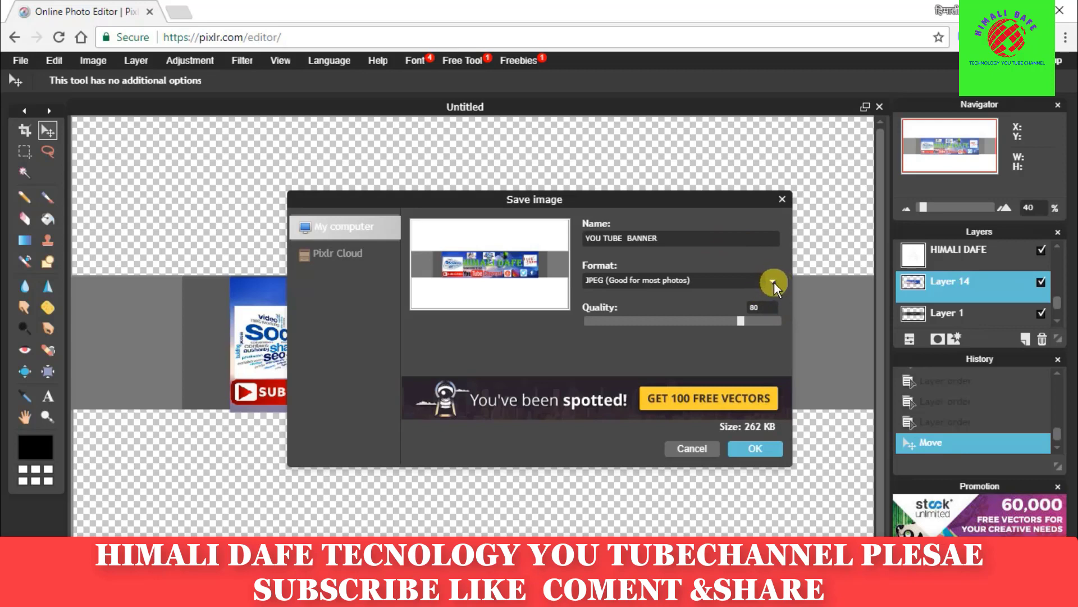
left_click(774, 282)
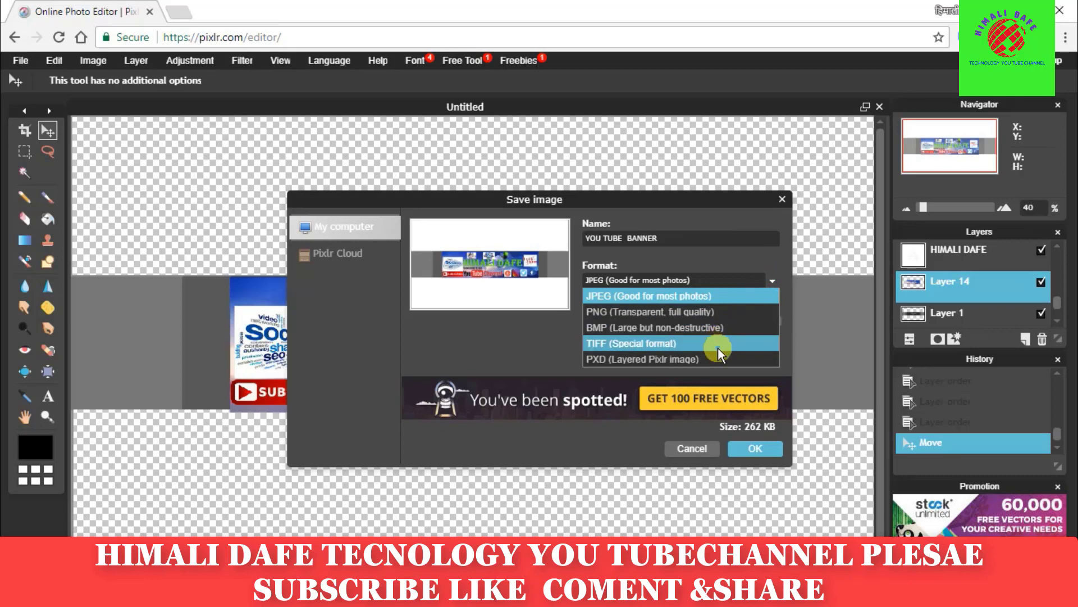
left_click(727, 312)
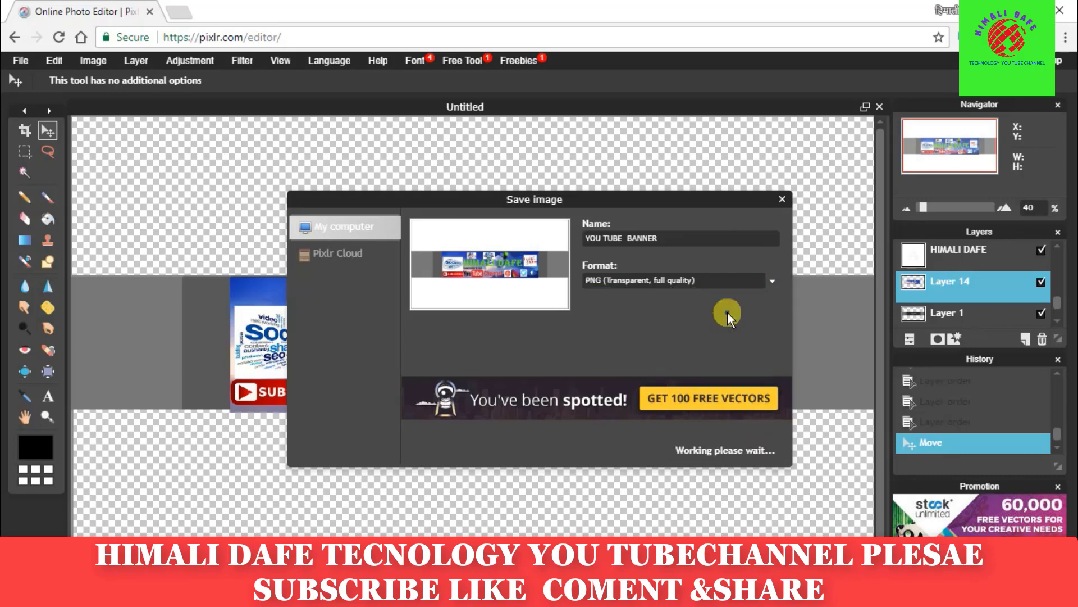
left_click(772, 281)
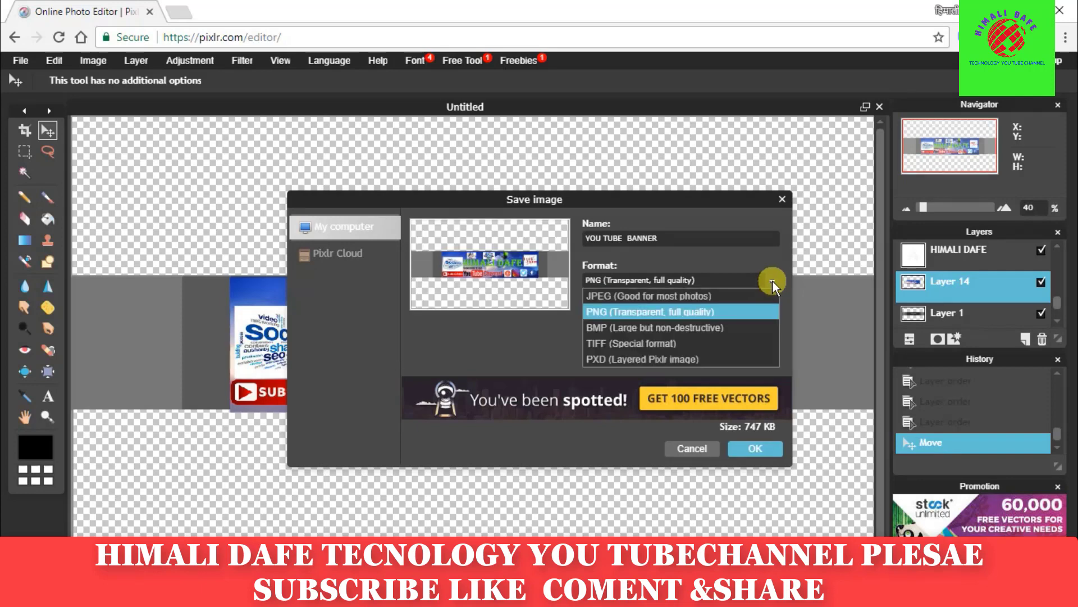
left_click(731, 296)
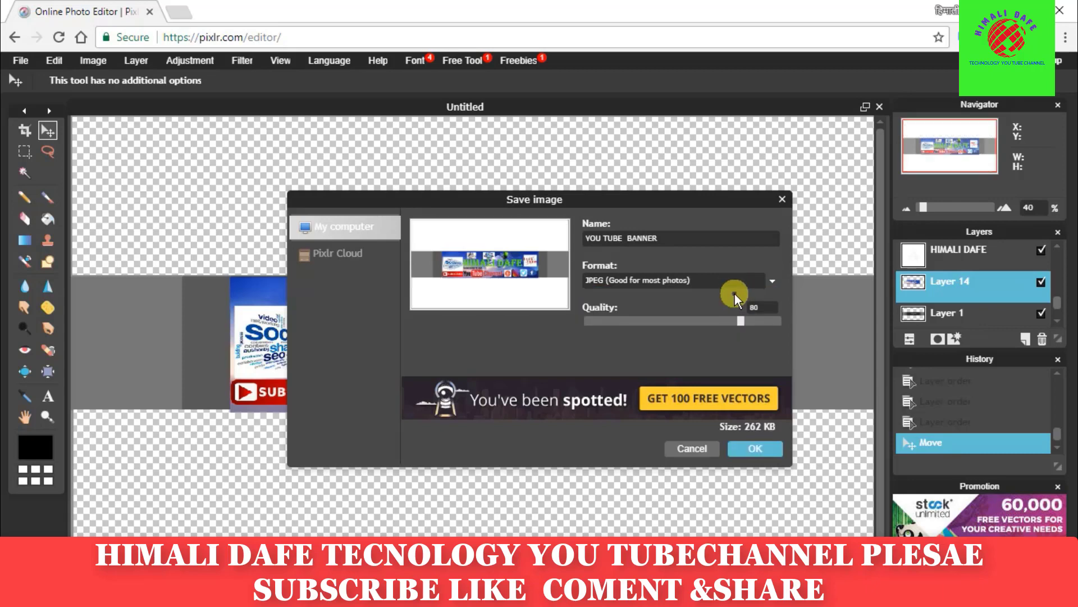
Settle on JPEG format with quality 100, giving a 687 KB file
left_click(774, 280)
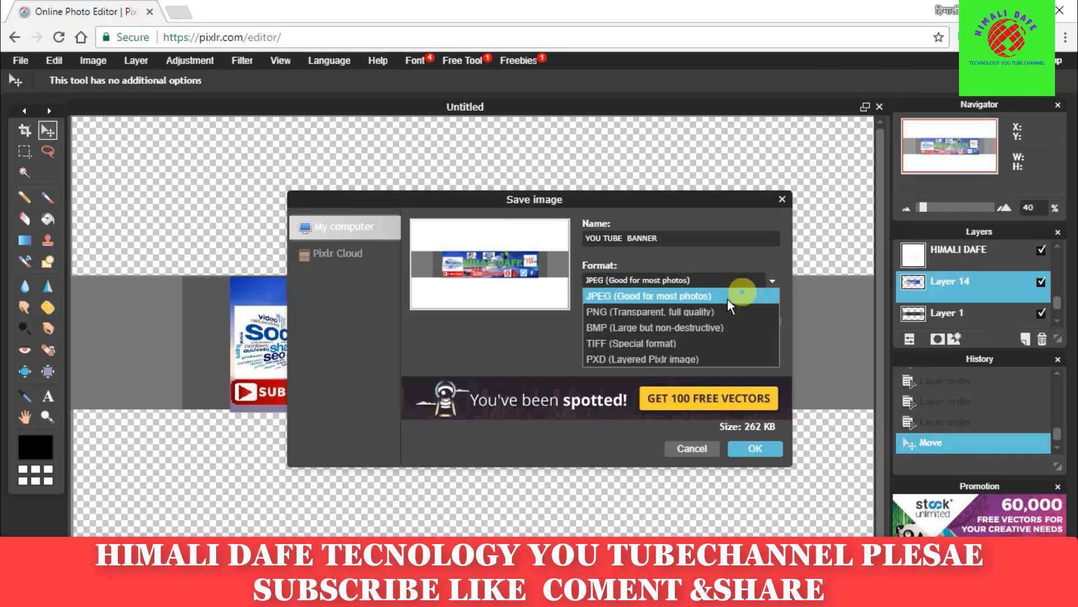
left_click(714, 311)
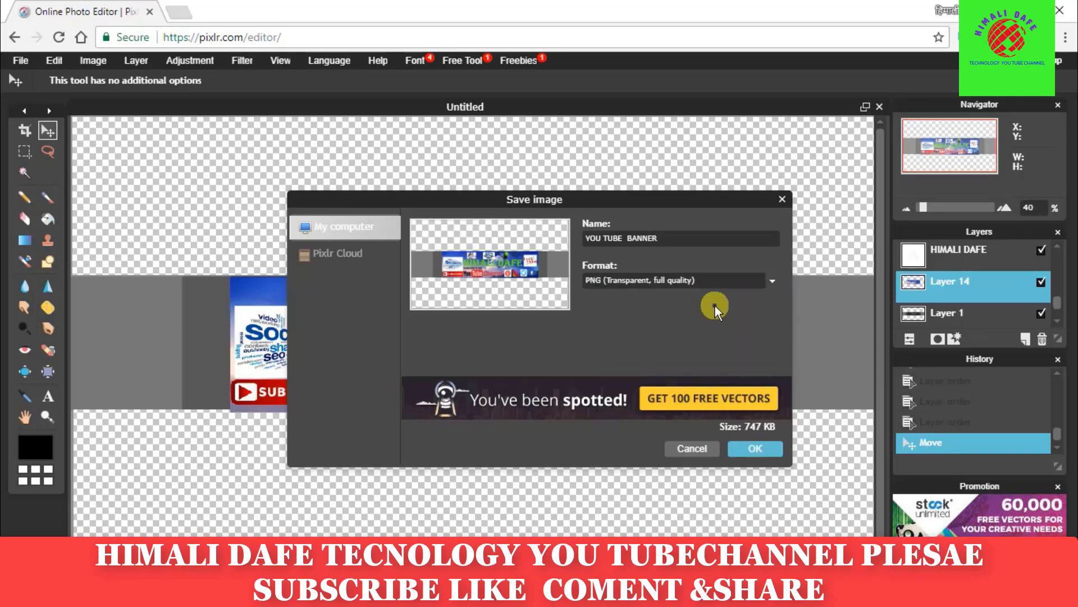
left_click(770, 281)
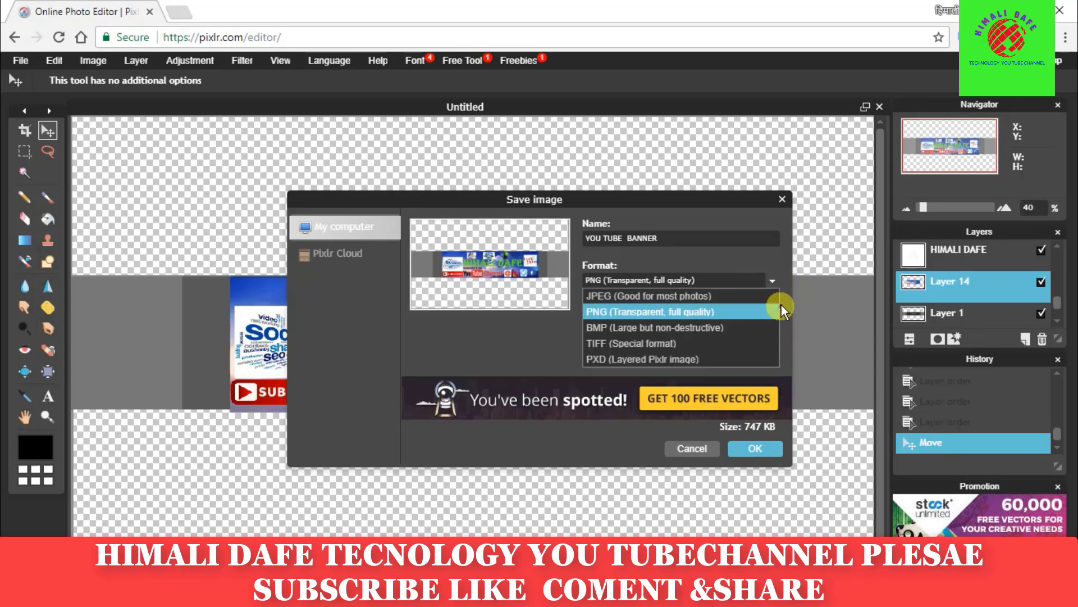
left_click(776, 281)
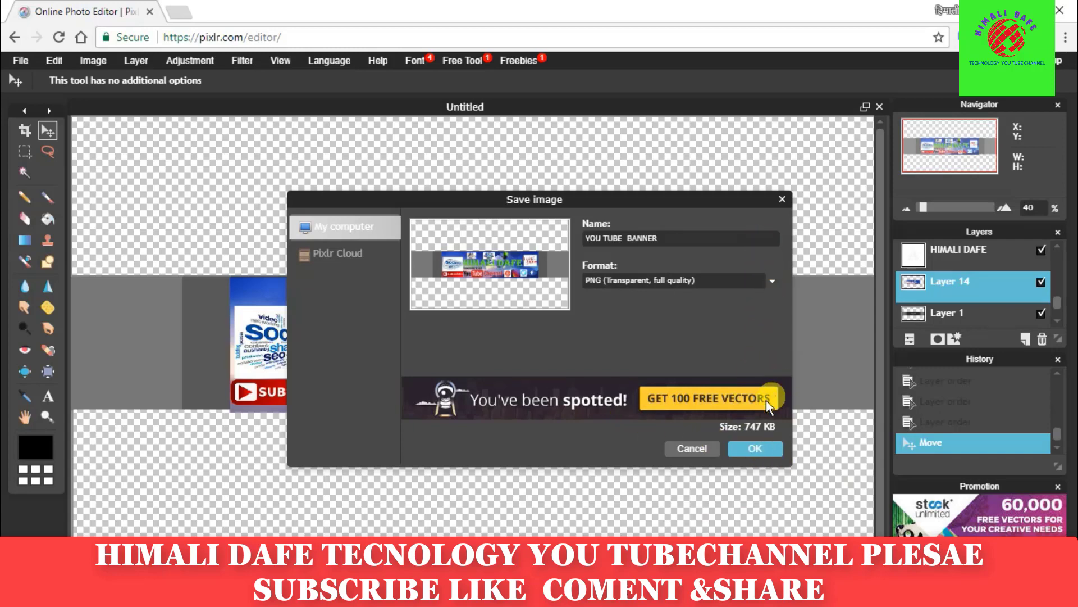
left_click(774, 280)
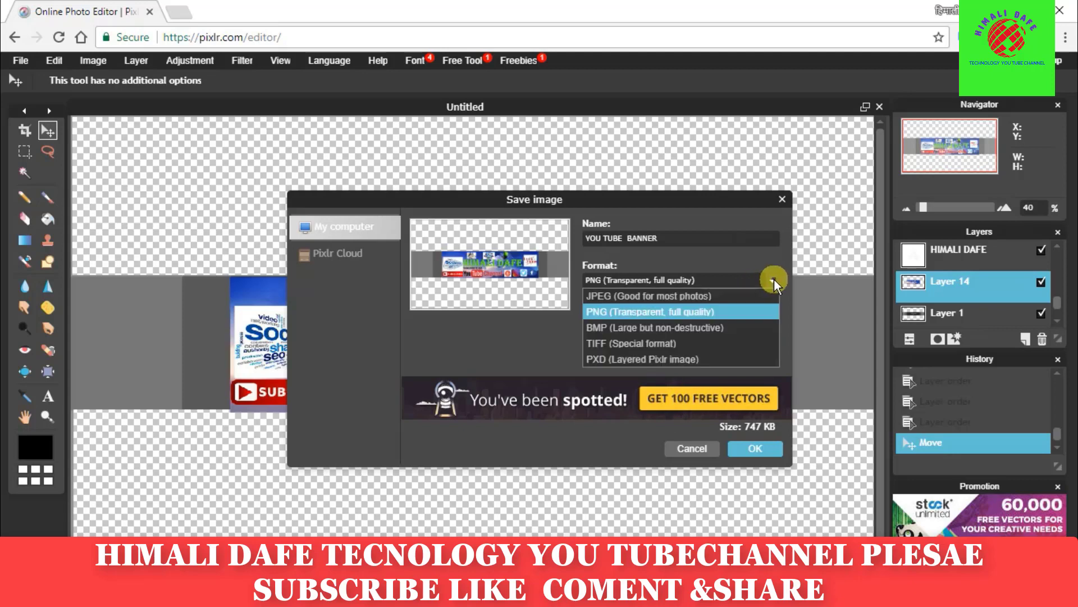
left_click(727, 296)
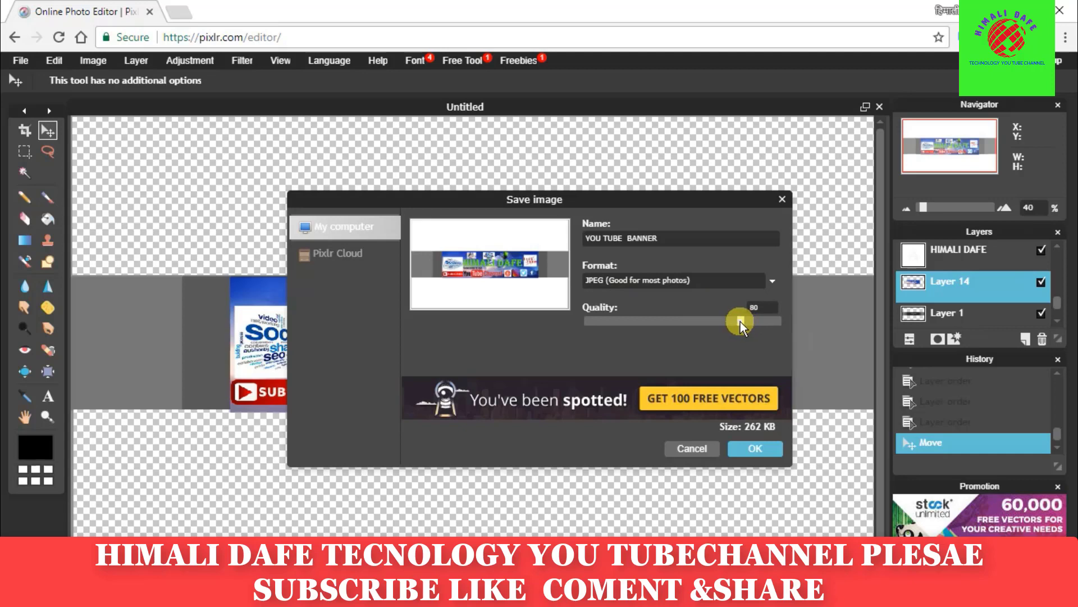
left_click(780, 320)
Confirm the save settings and browse the New Volume (E:) drive's mobaile png folder
left_click(753, 448)
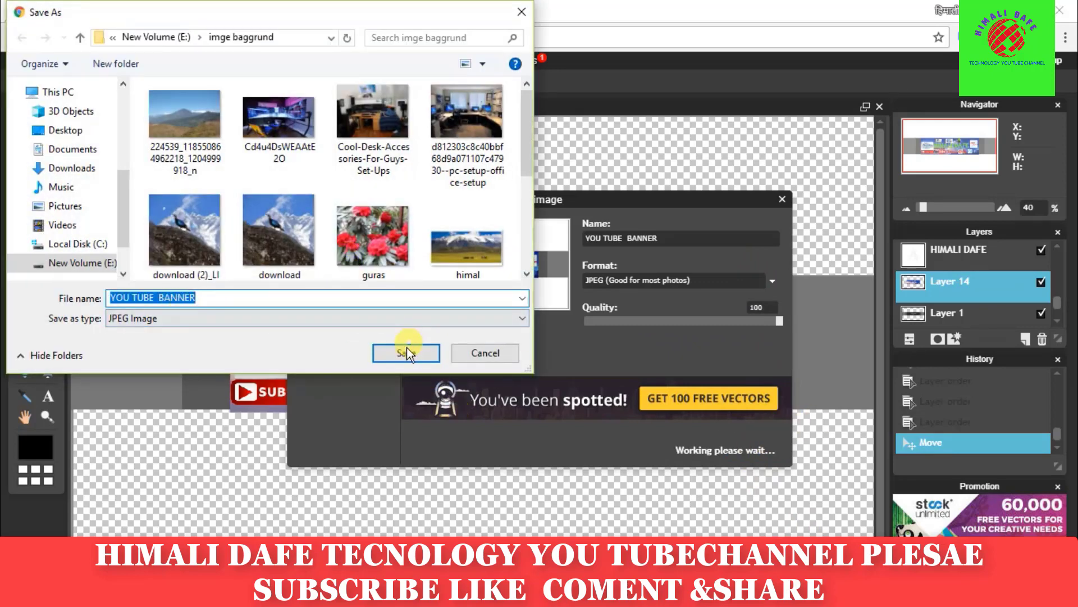
scroll(349, 235, "down", 2)
scroll(382, 217, "down", 2)
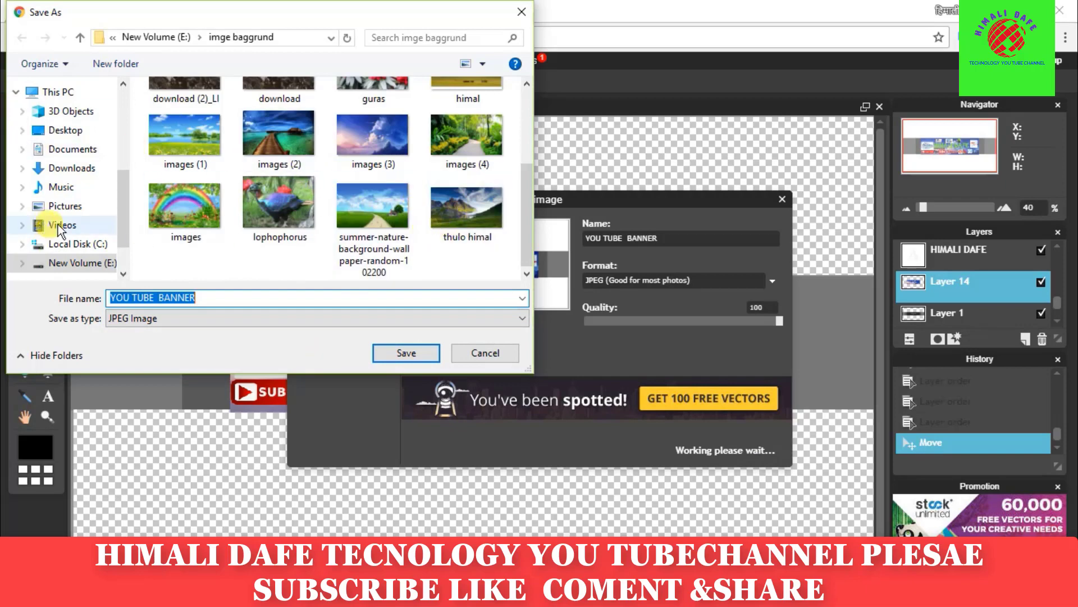
scroll(280, 224, "up", 3)
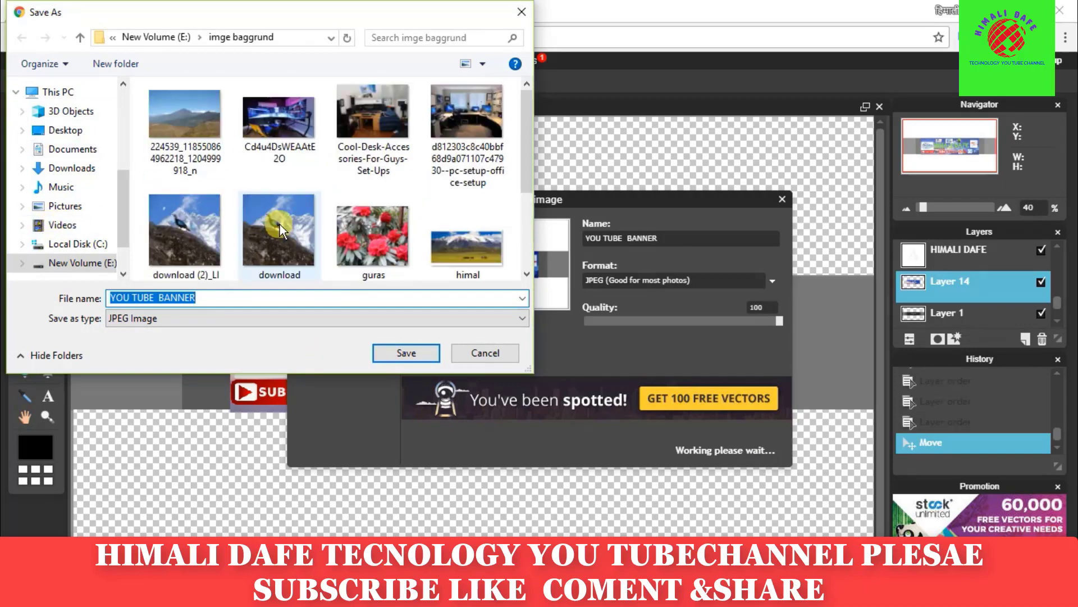
scroll(87, 224, "down", 2)
left_click(85, 218)
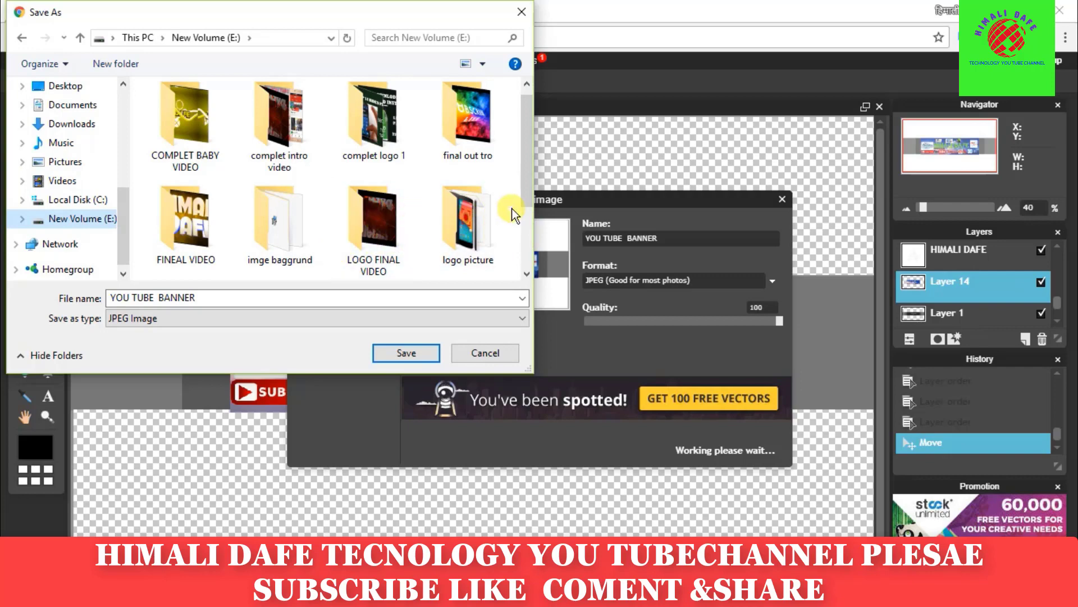
scroll(478, 222, "down", 2)
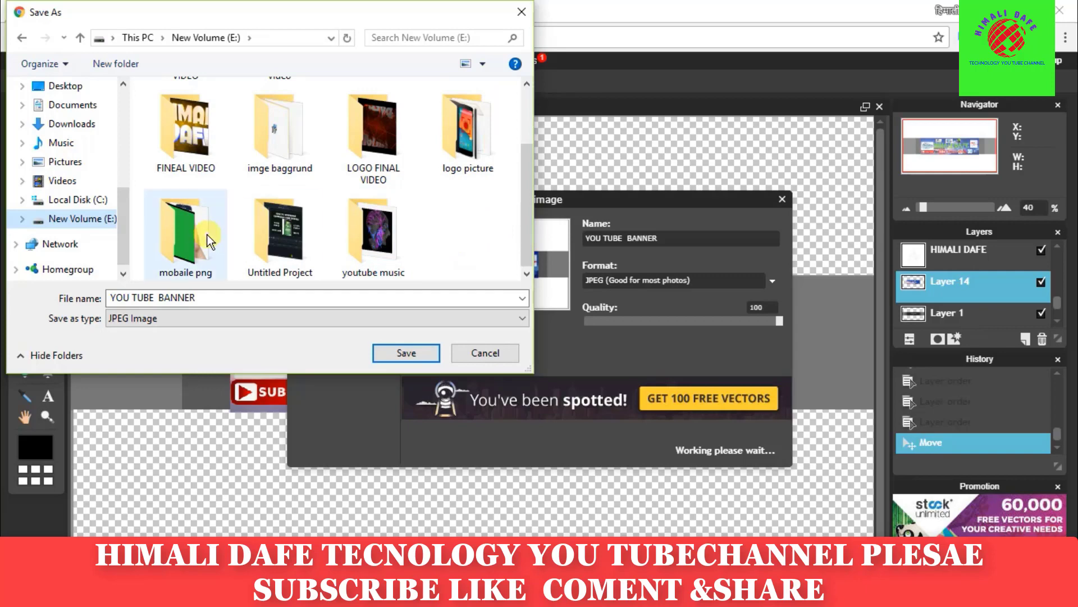
double_click(180, 235)
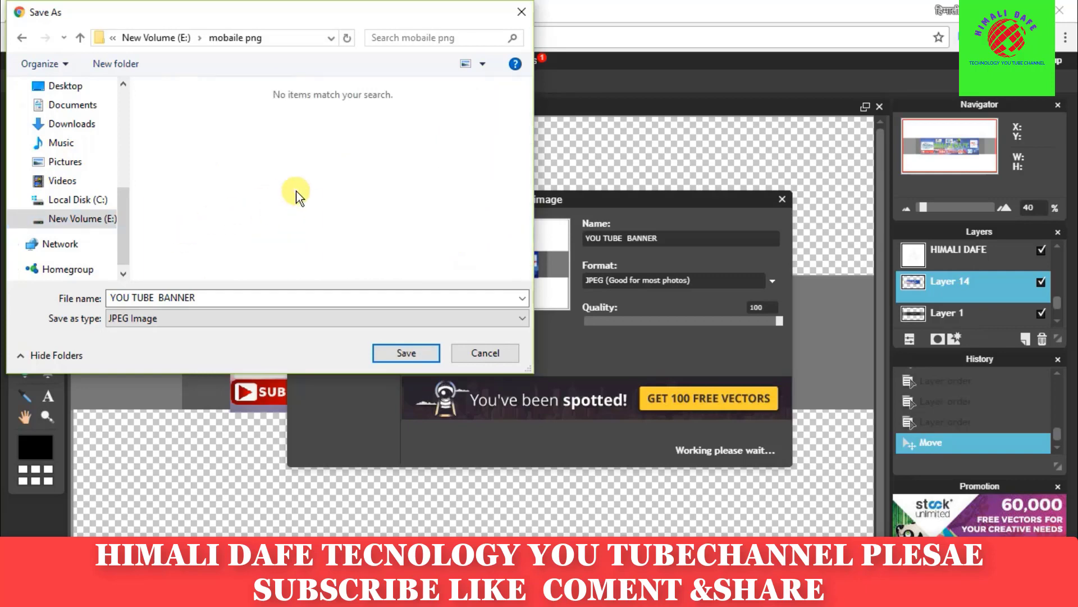
Save the banner as a JPEG image in the Pictures folder
left_click(69, 218)
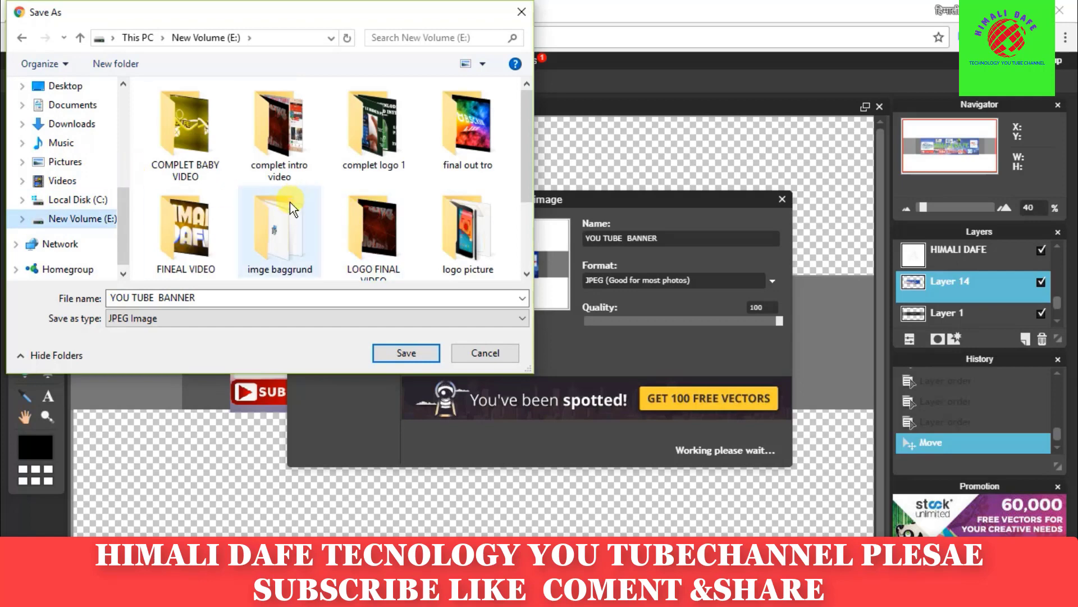
left_click(65, 162)
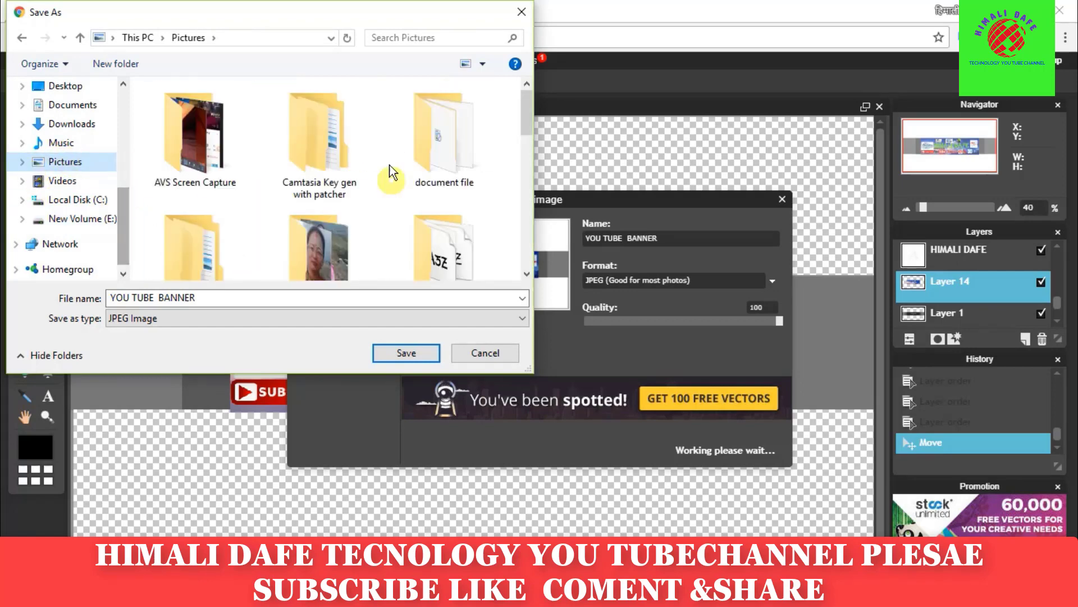
scroll(392, 172, "down", 5)
scroll(380, 185, "down", 5)
scroll(379, 187, "down", 3)
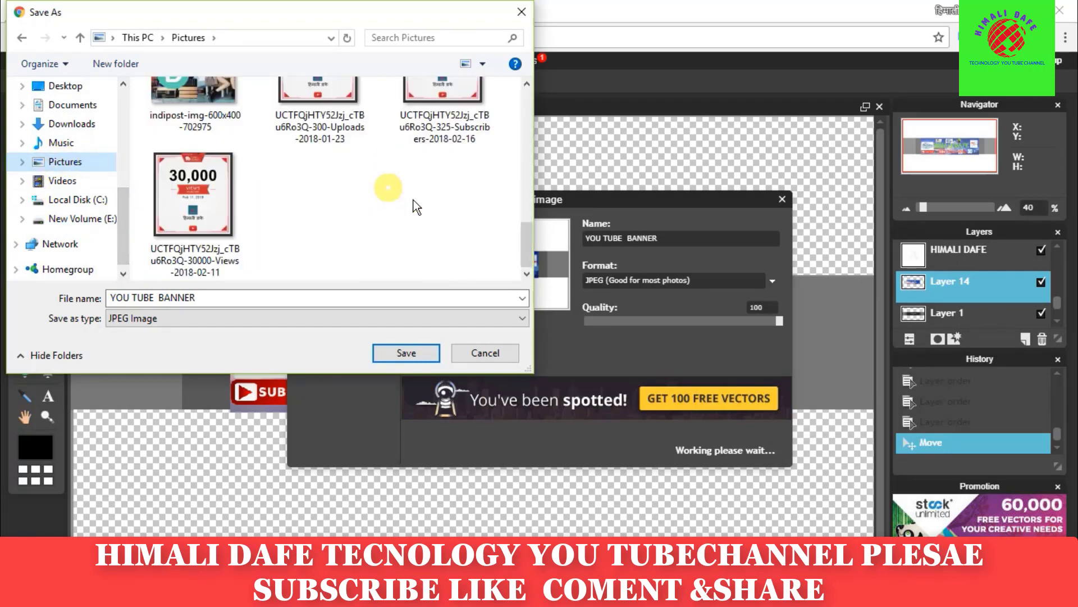
left_click(409, 353)
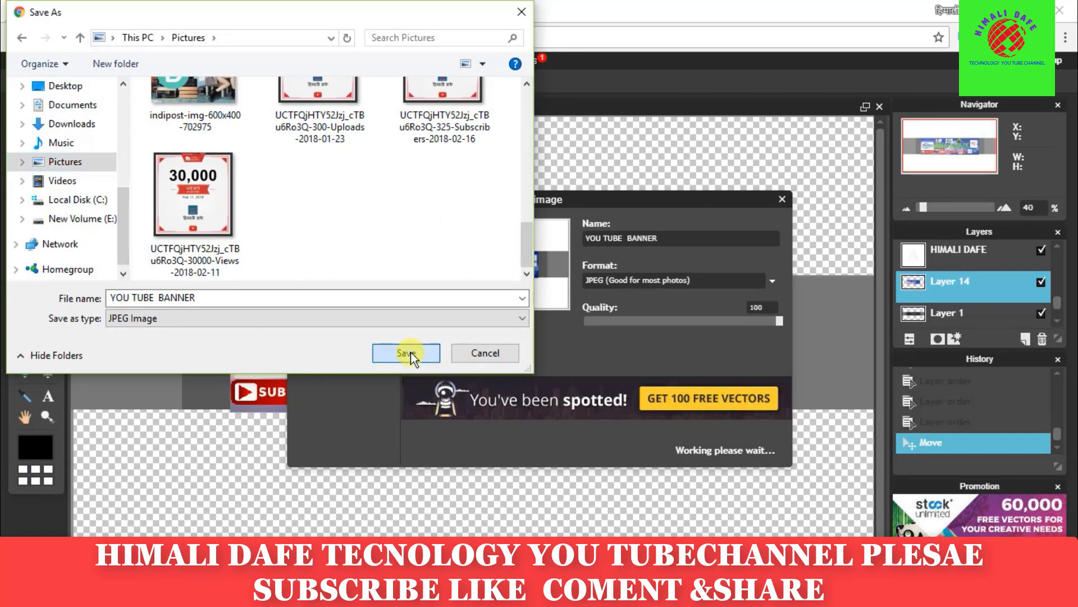